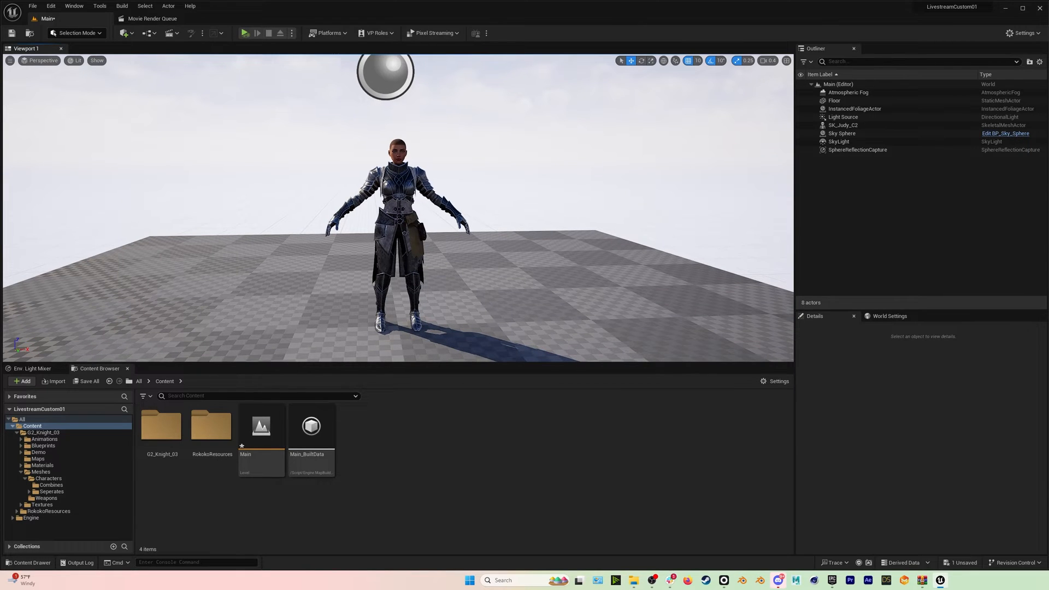
Inspect the armoured knight character in the level from closer up.
key(w)
right_drag(434, 281, 417, 270)
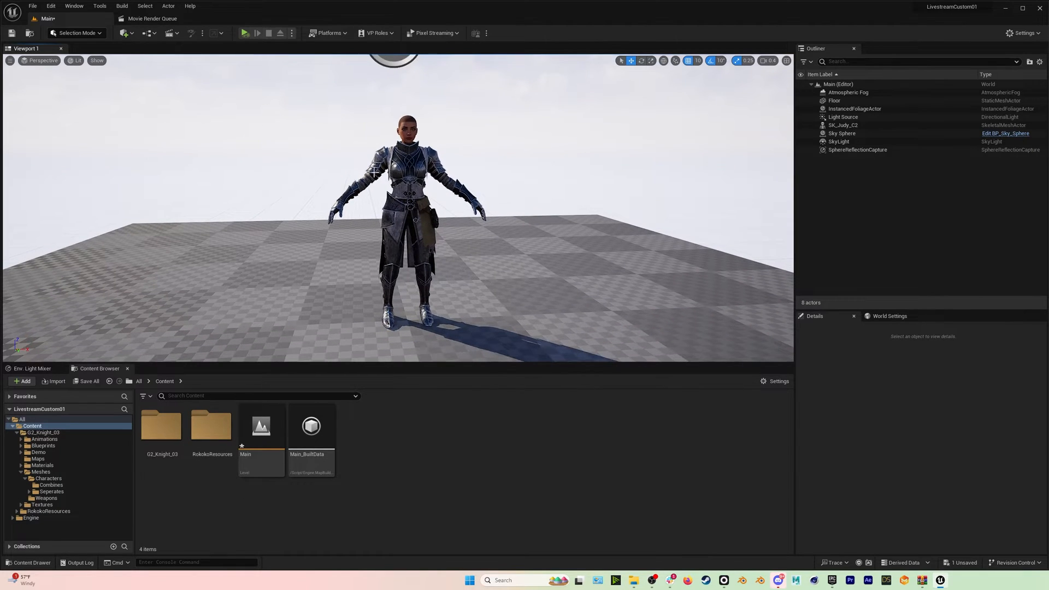
key(w)
right_drag(426, 203, 427, 199)
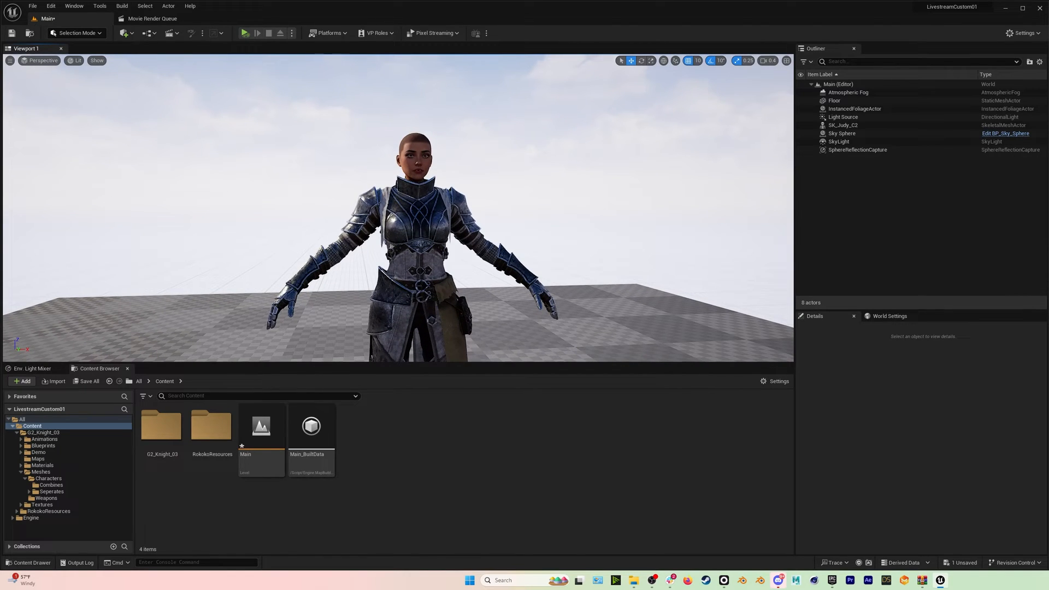
key(w)
right_drag(426, 199, 429, 194)
key(s)
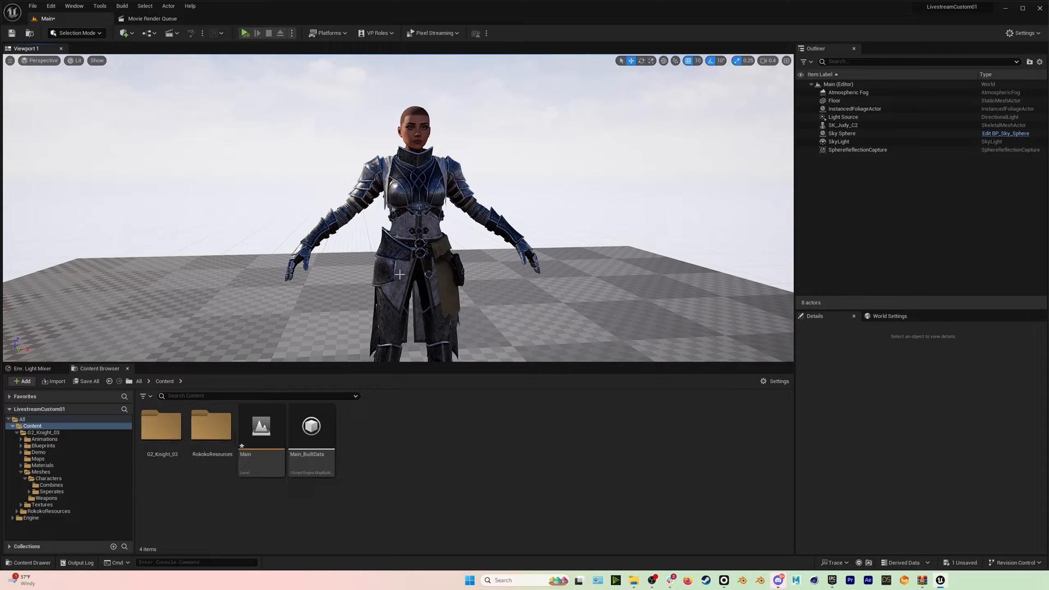
Check in the plugin list that Rokoko Studio Live is enabled, searching for "rokoko", and close the list.
click(51, 6)
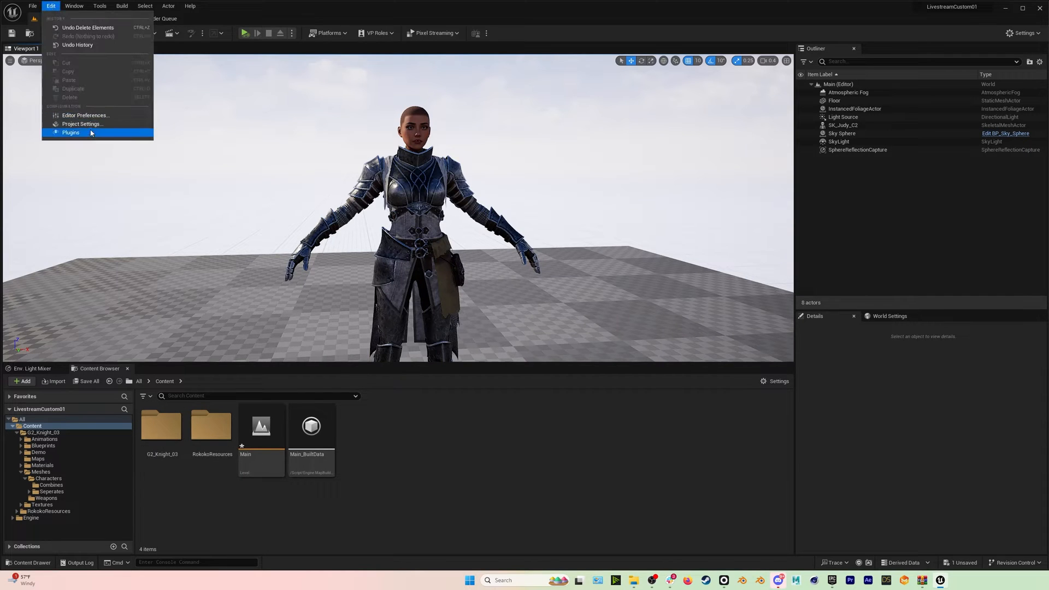
click(71, 134)
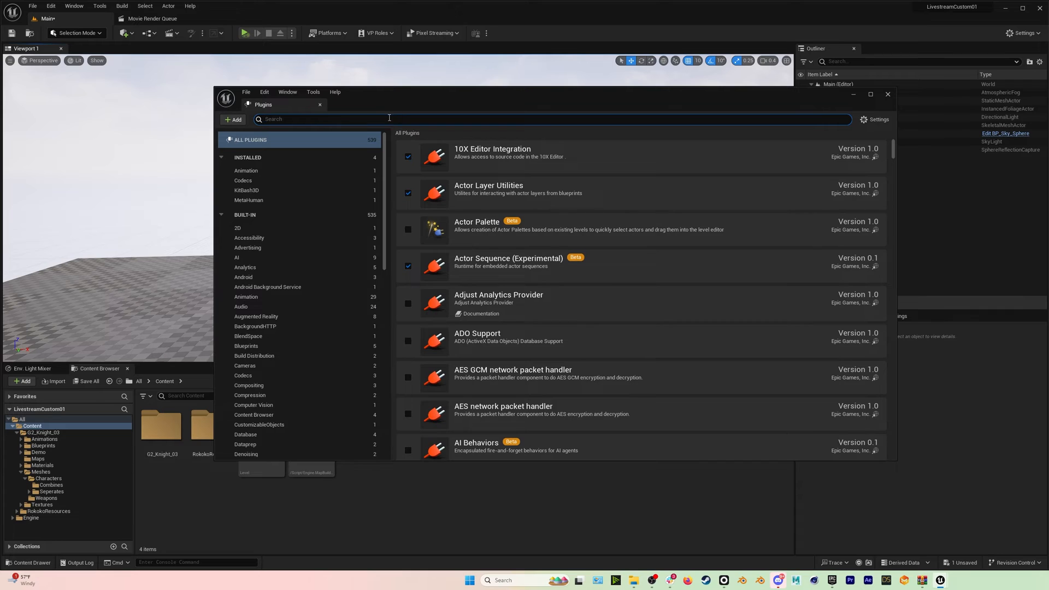
text(rokoko)
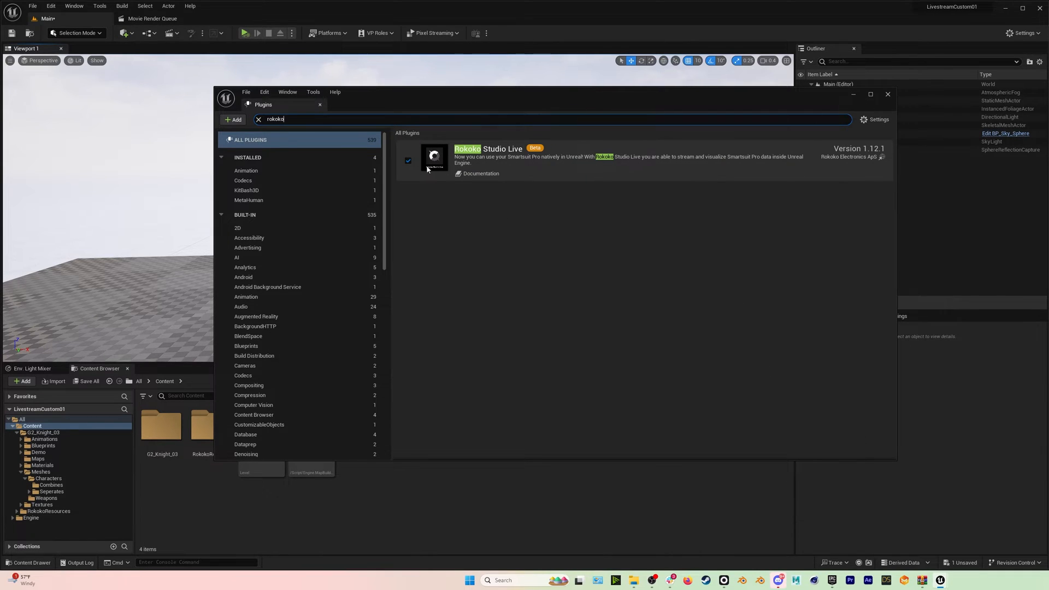
click(888, 96)
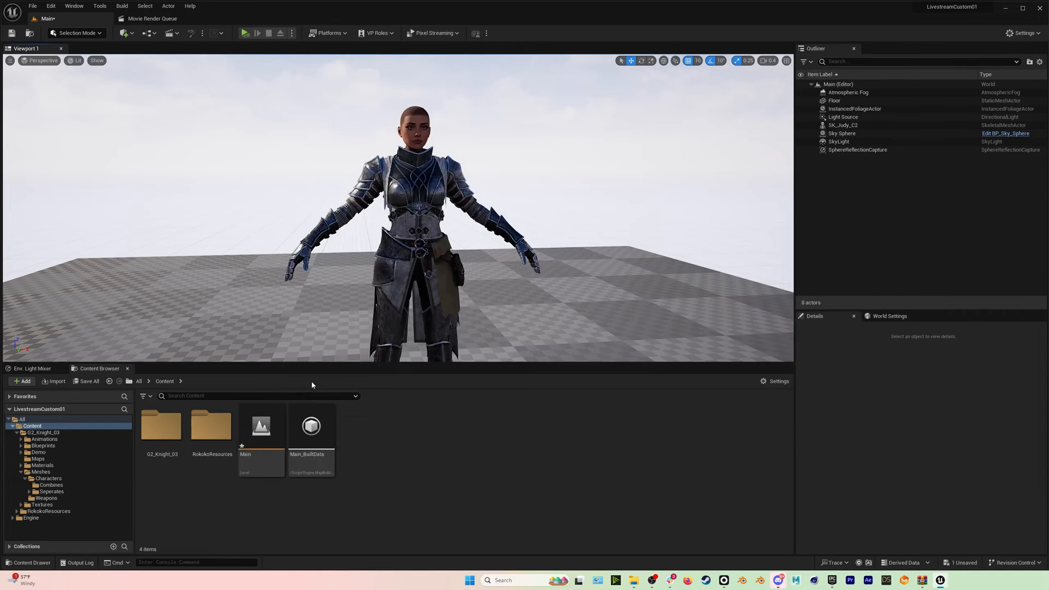
Review the RokokoResources folder in the project, and compare its ZIP archive with the LivestreamCustom01 Content folder on disk.
double_click(213, 432)
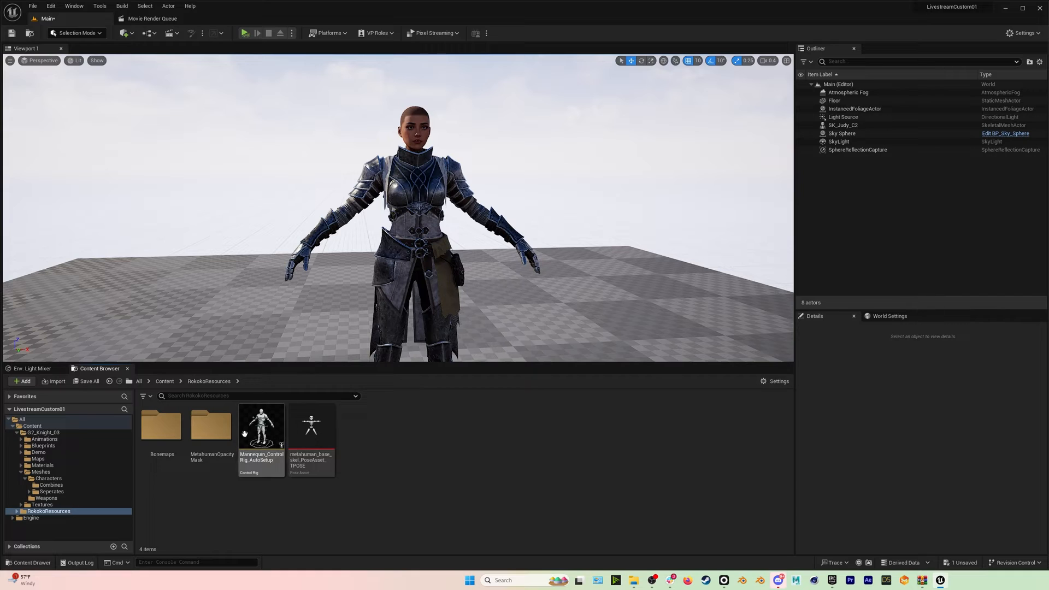
click(164, 381)
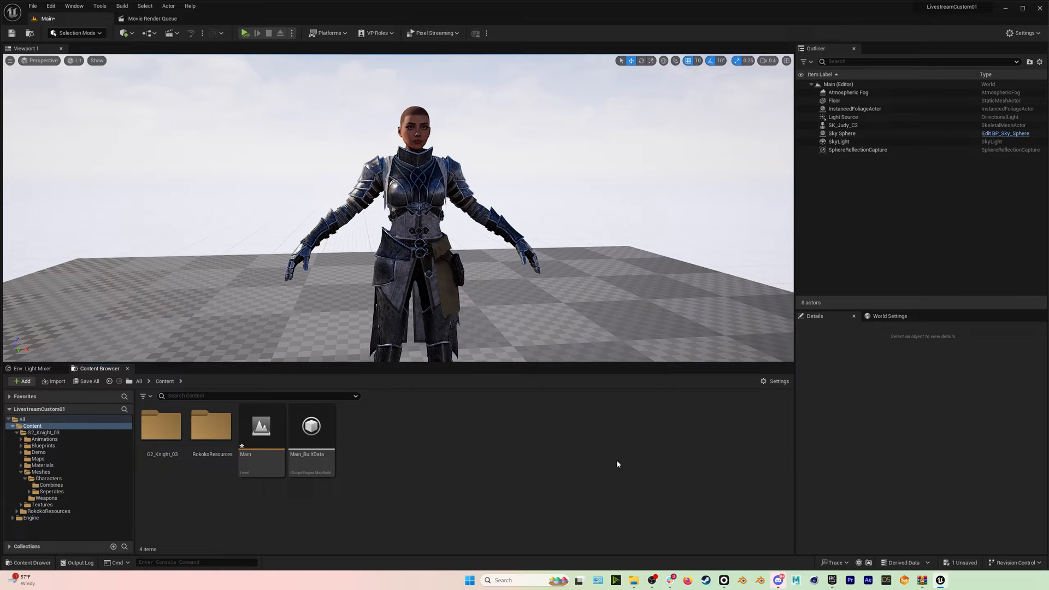
click(923, 581)
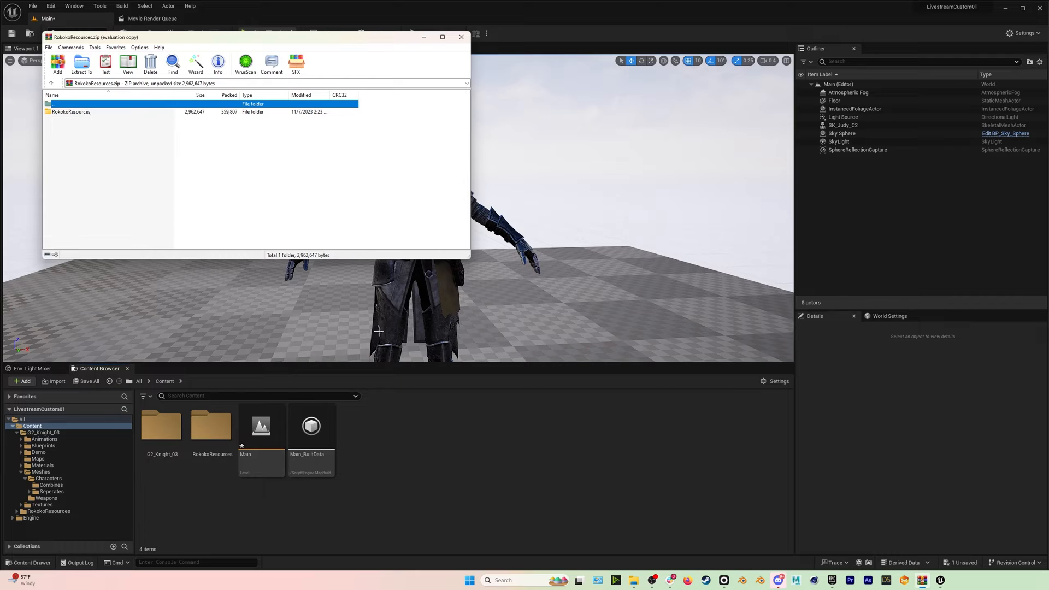
click(634, 581)
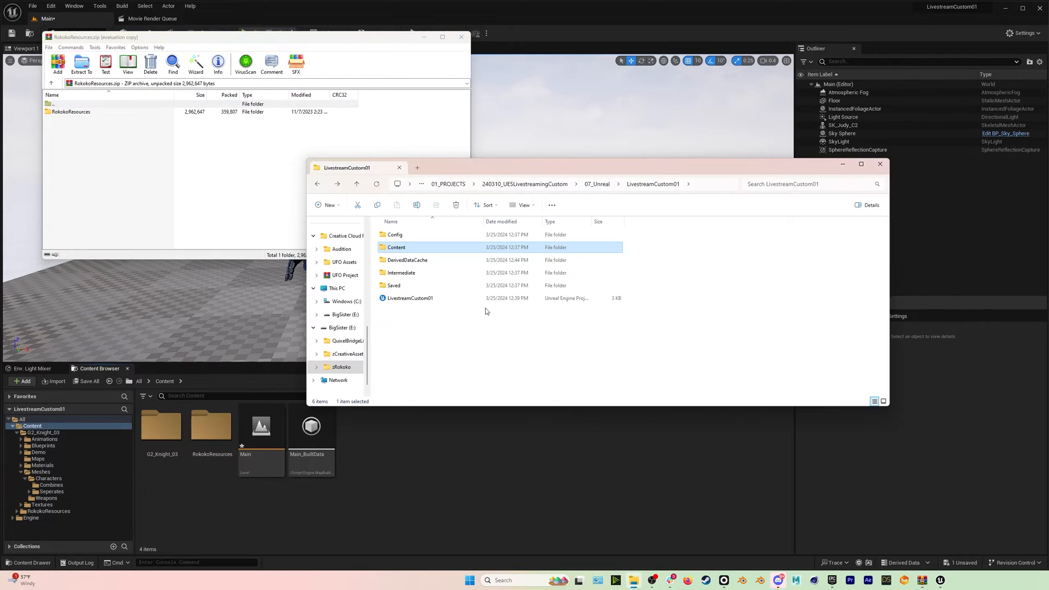
double_click(405, 249)
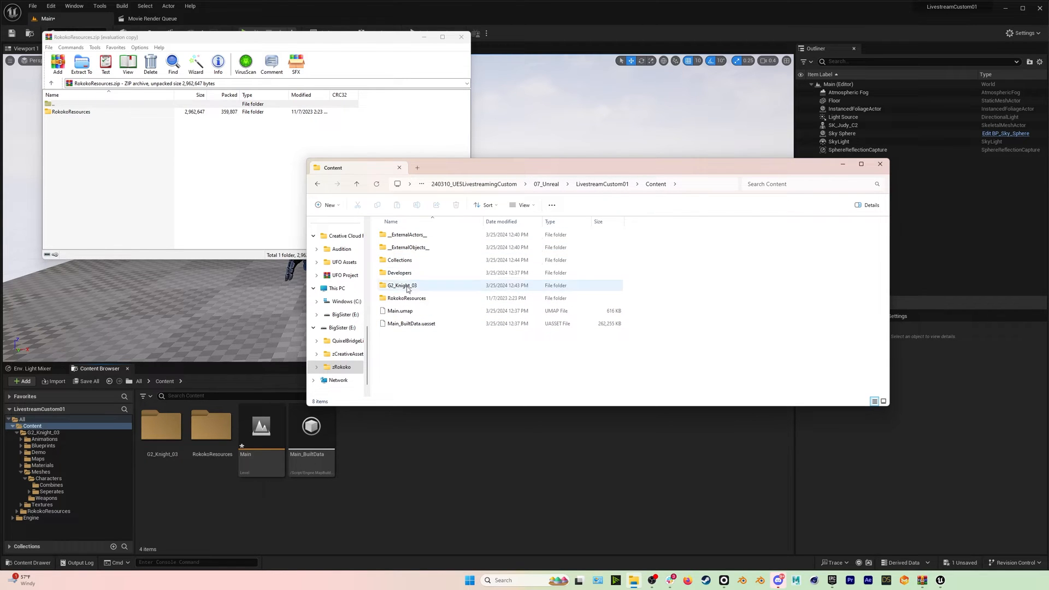
click(880, 164)
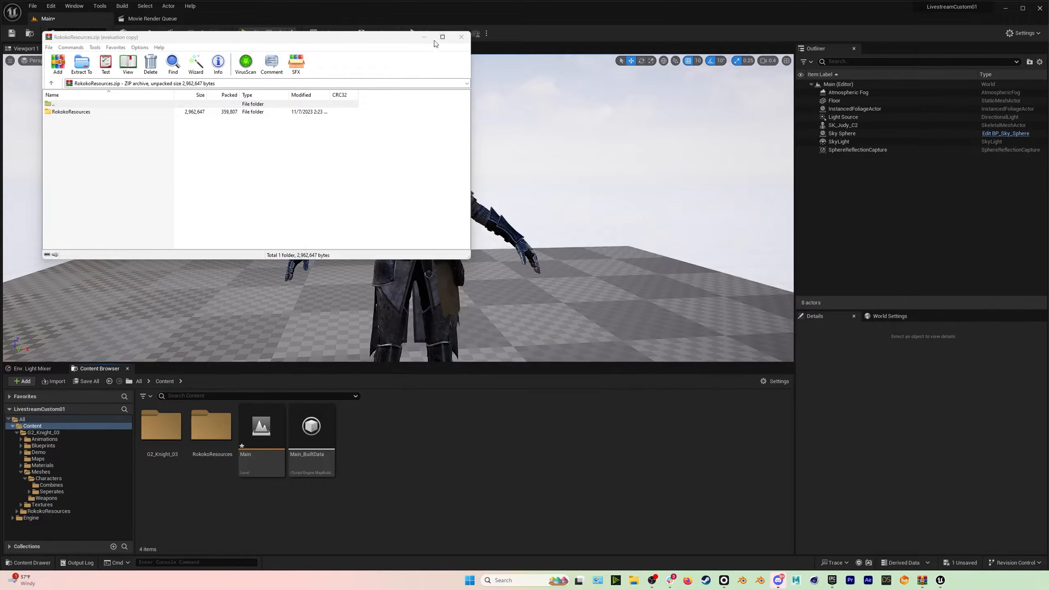
click(462, 37)
Look through the RokokoResources folder and its Bonemaps subfolder, and return to the project's Content folder.
double_click(211, 426)
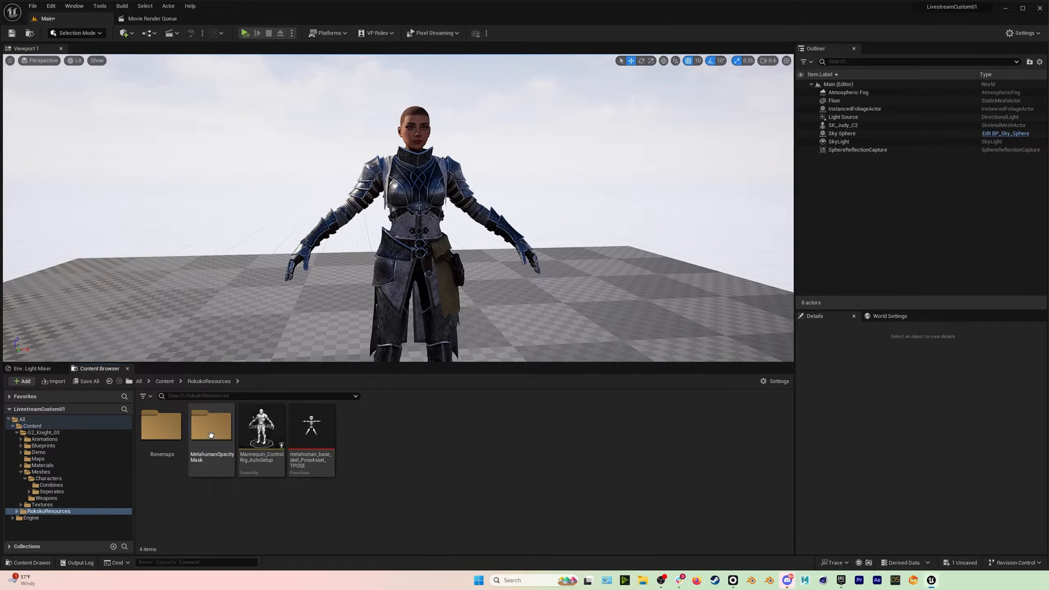
double_click(161, 427)
key(alt+Left)
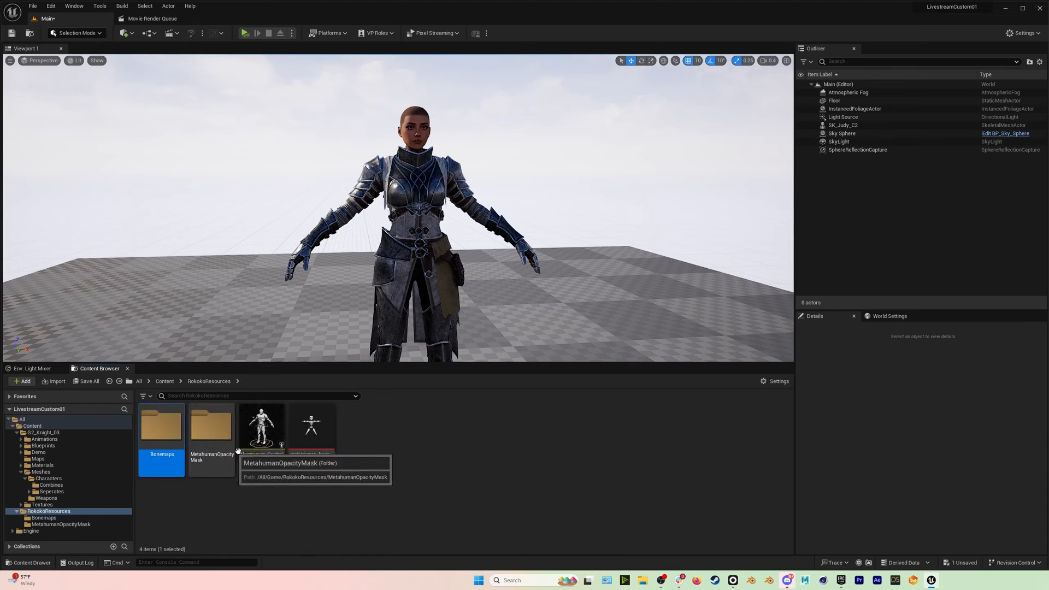
click(164, 381)
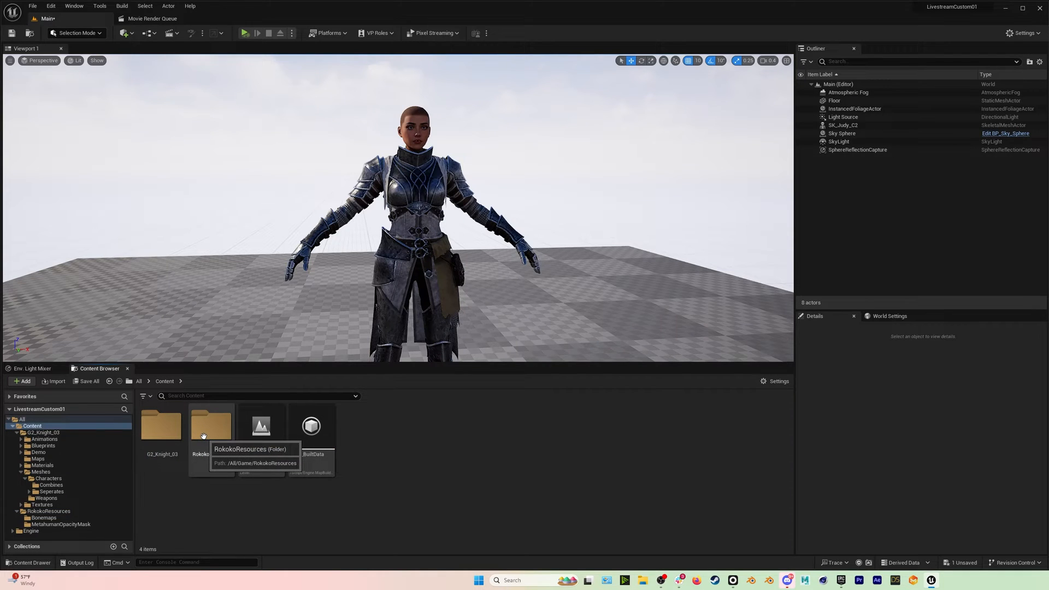
Select the knight character in the level and open the Combines folder under G2_Knight_03/Meshes/Characters.
scroll(426, 262, up, 2)
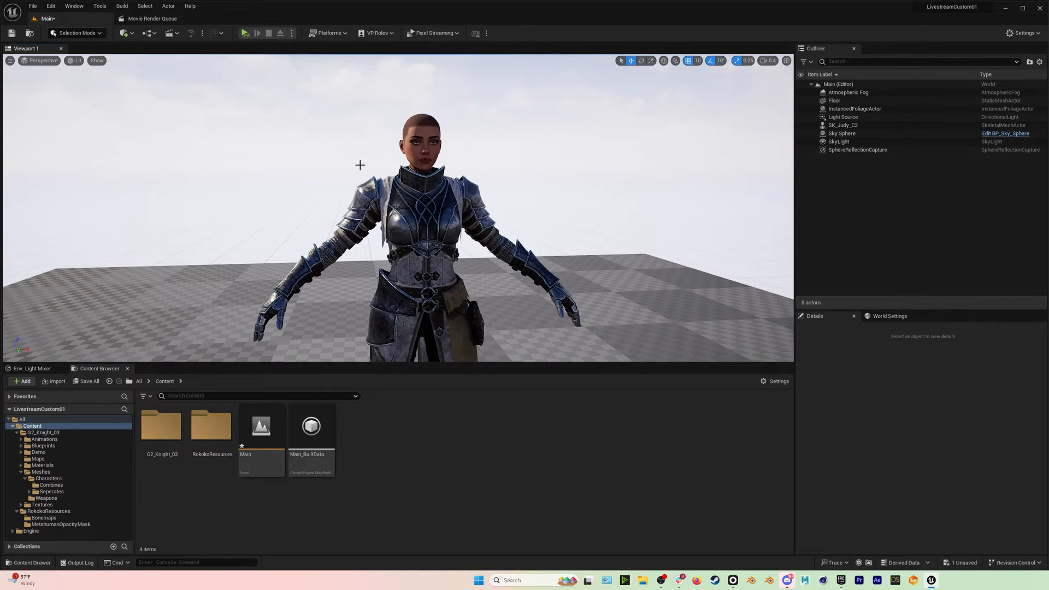
mouse_move(441, 259)
alt+right_down()
mouse_move(377, 260)
mouse_move(432, 260)
alt+right_up()
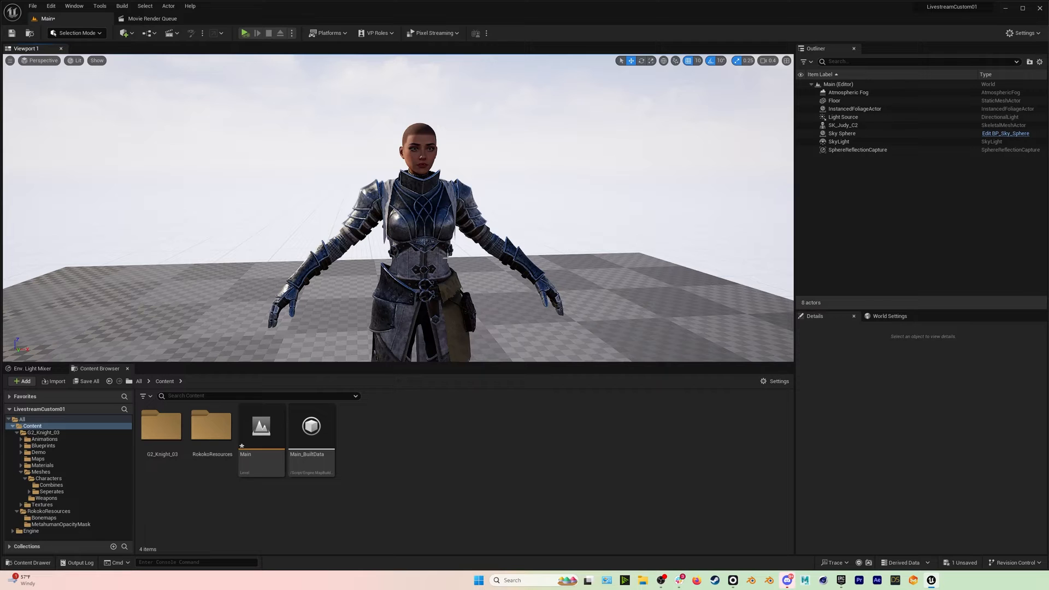
click(407, 199)
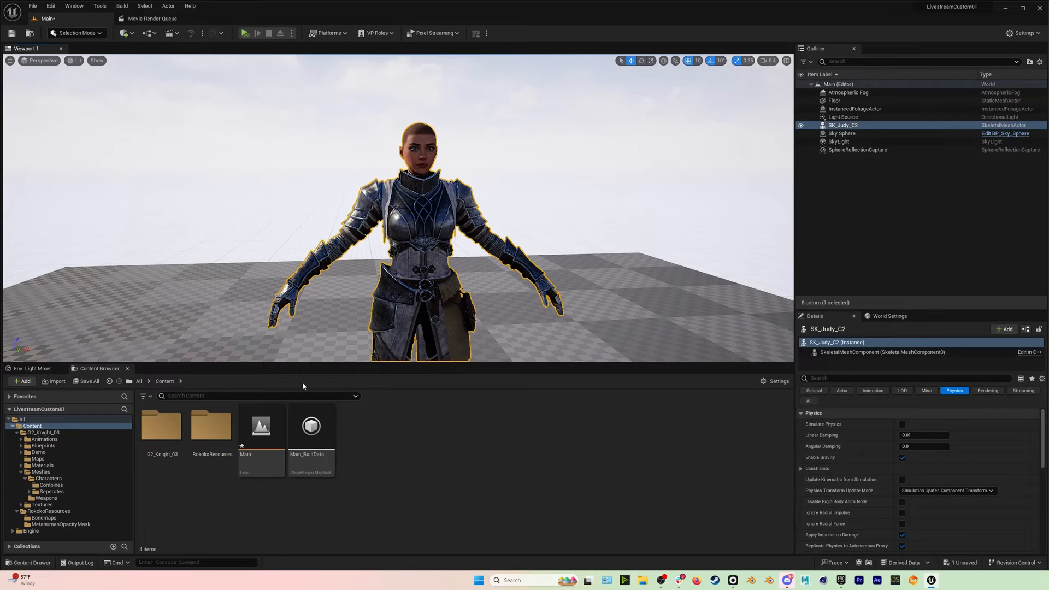
double_click(163, 429)
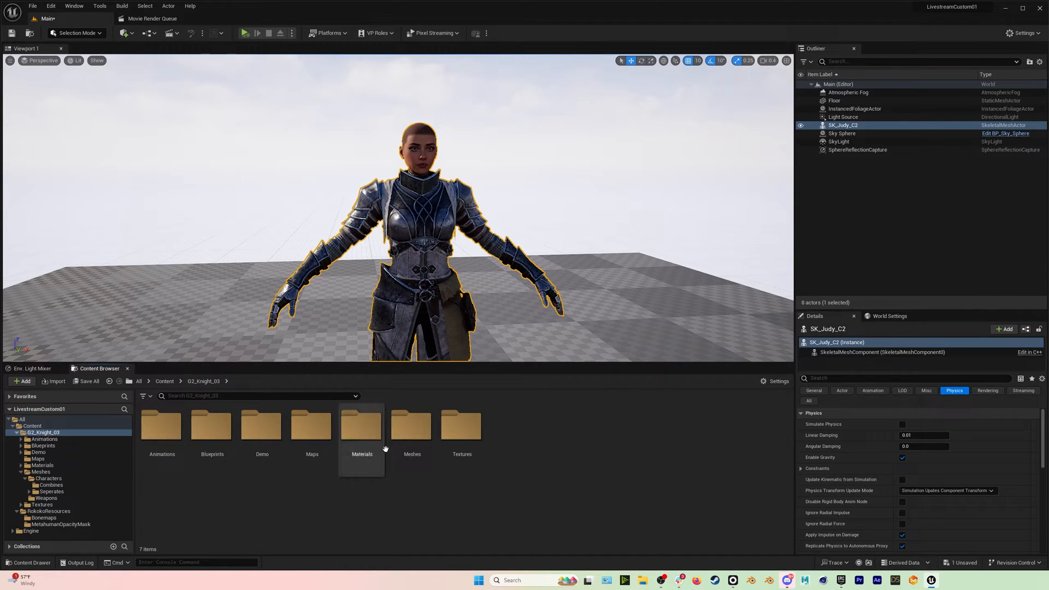
double_click(407, 429)
click(175, 430)
double_click(175, 430)
double_click(164, 429)
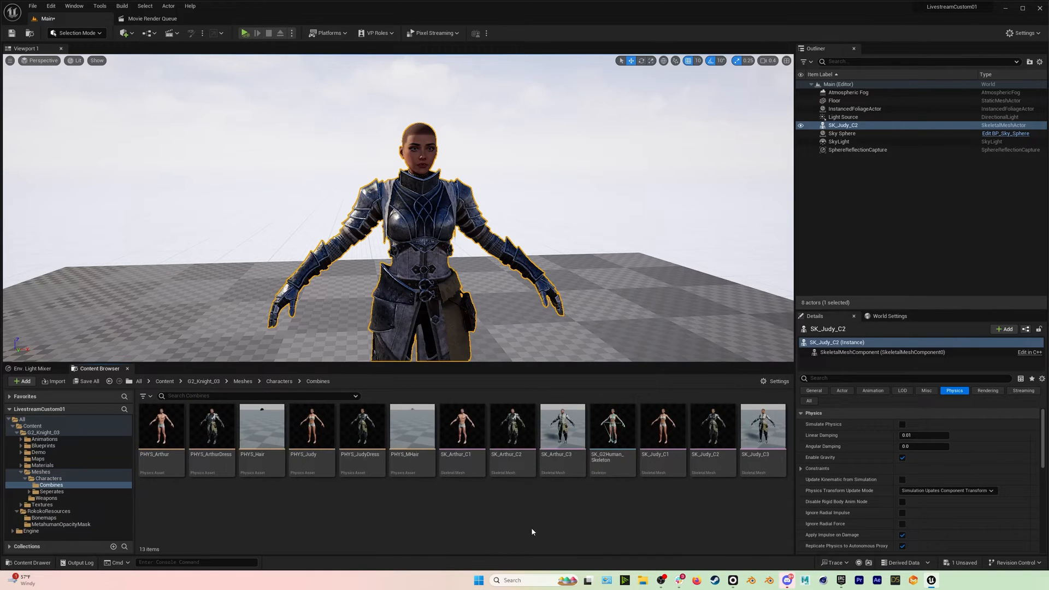
Place the SK_Arthur_C2 skeletal mesh in the level beside the existing knight, and delete it again.
drag(514, 432, 610, 283)
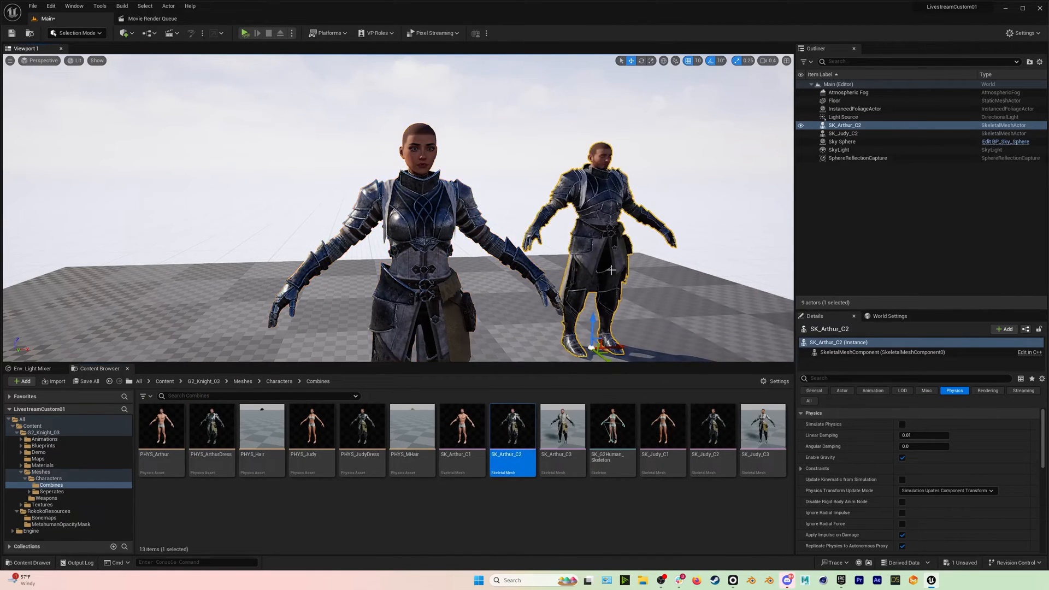
key(Delete)
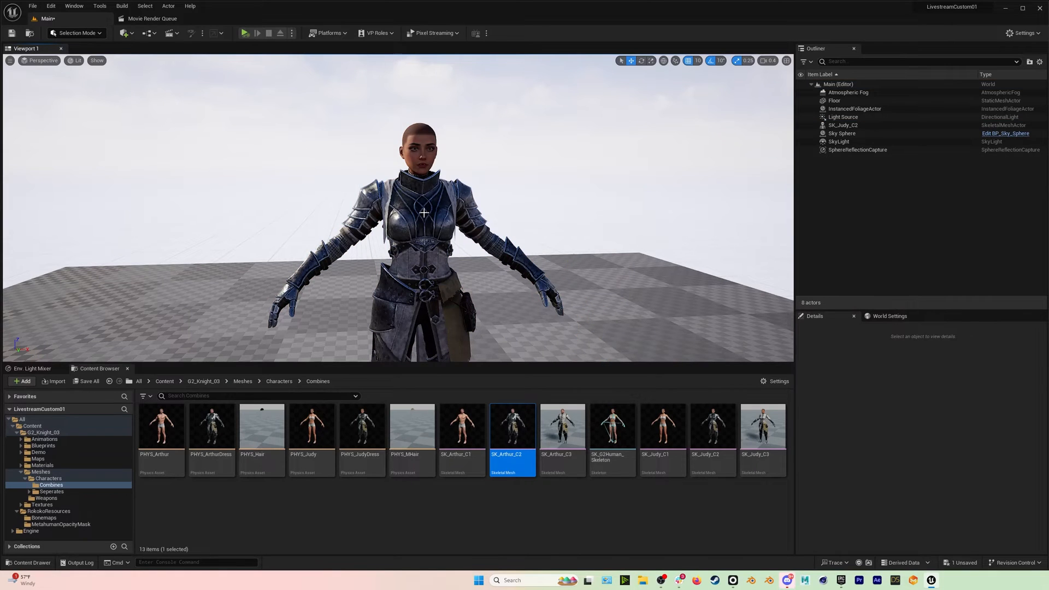
Delete the SK_Judy_C2 character from the level.
click(426, 191)
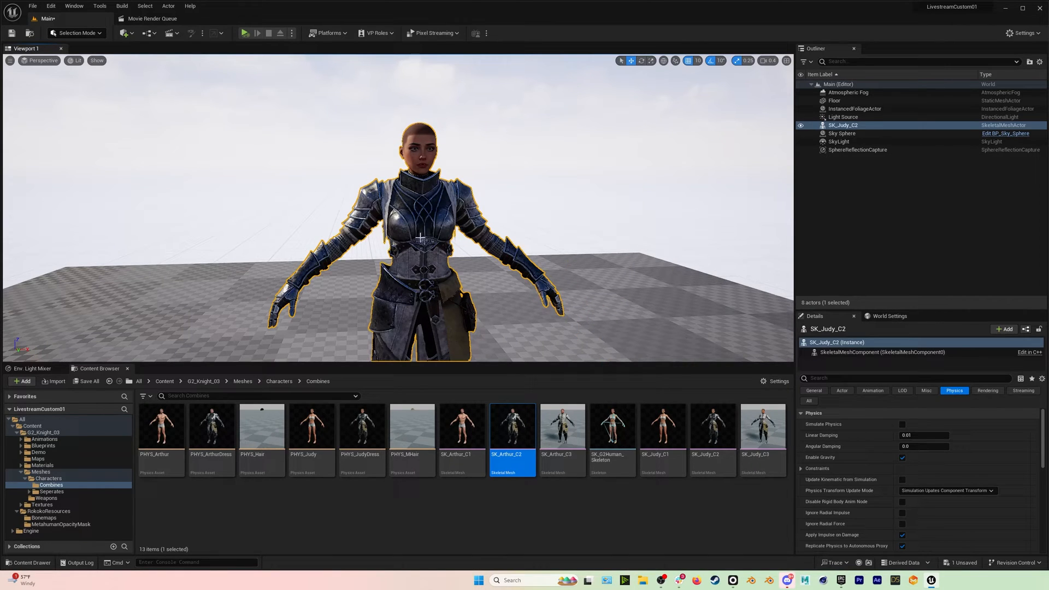
key(w)
right_drag(410, 269, 436, 253)
key(s)
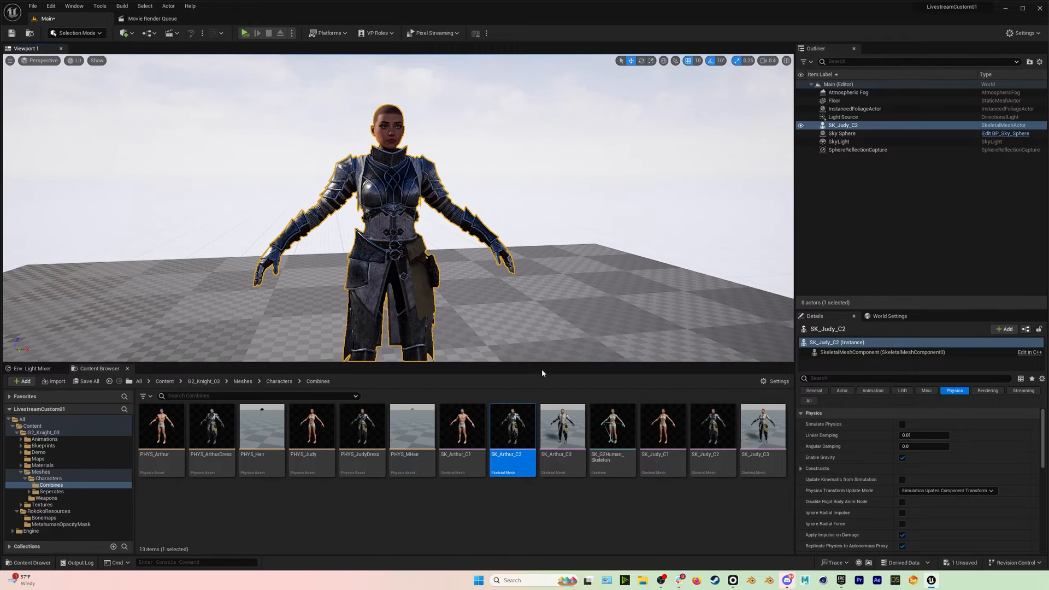
key(Delete)
right_drag(383, 214, 375, 221)
key(s)
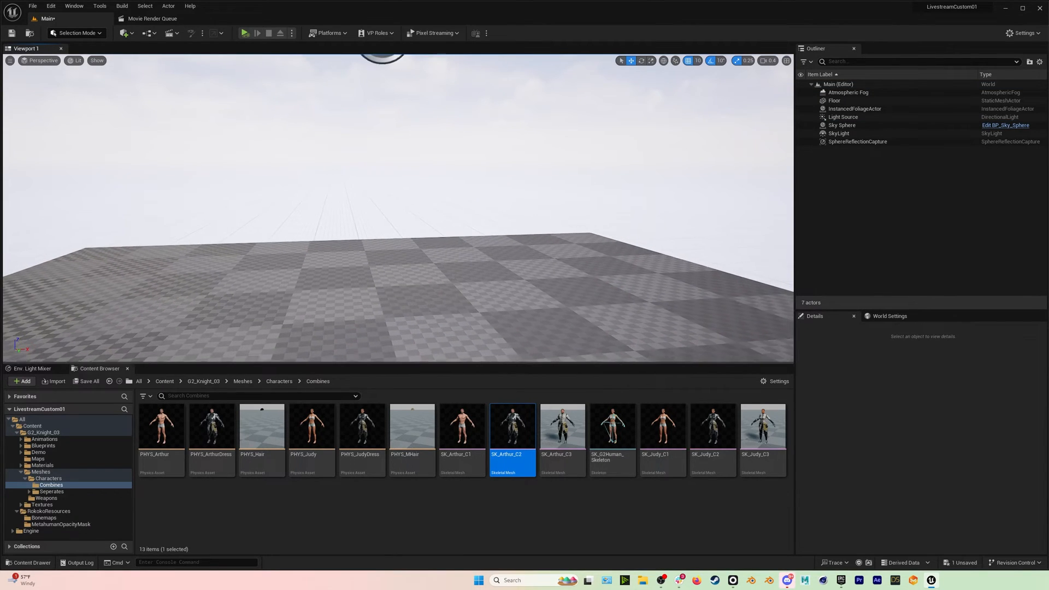
Create an Animation Blueprint from the SK_Judy_C2 skeletal mesh and name it BP_Knight.
click(709, 421)
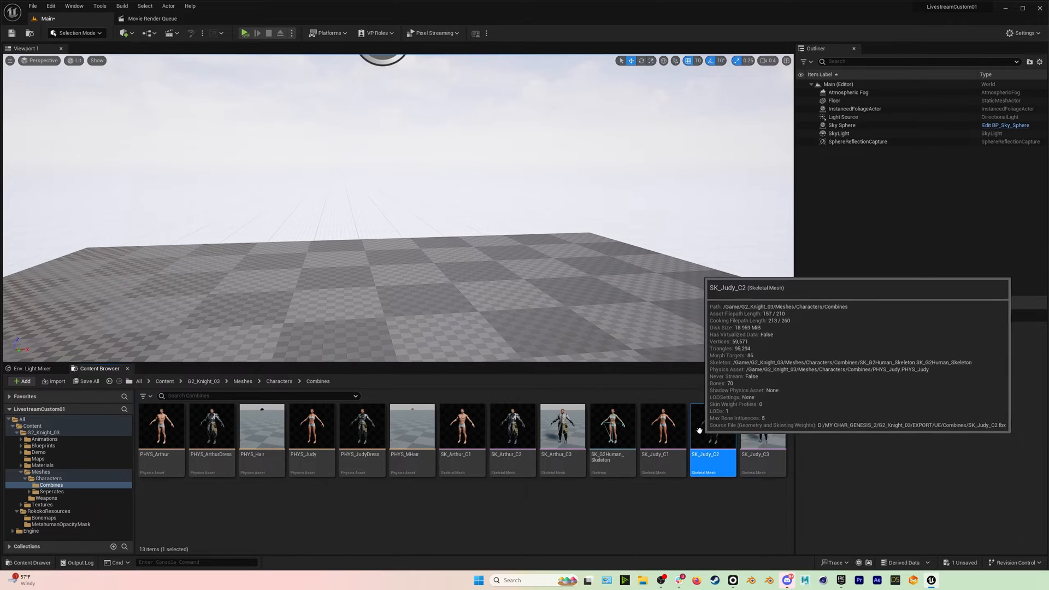
right_click(713, 432)
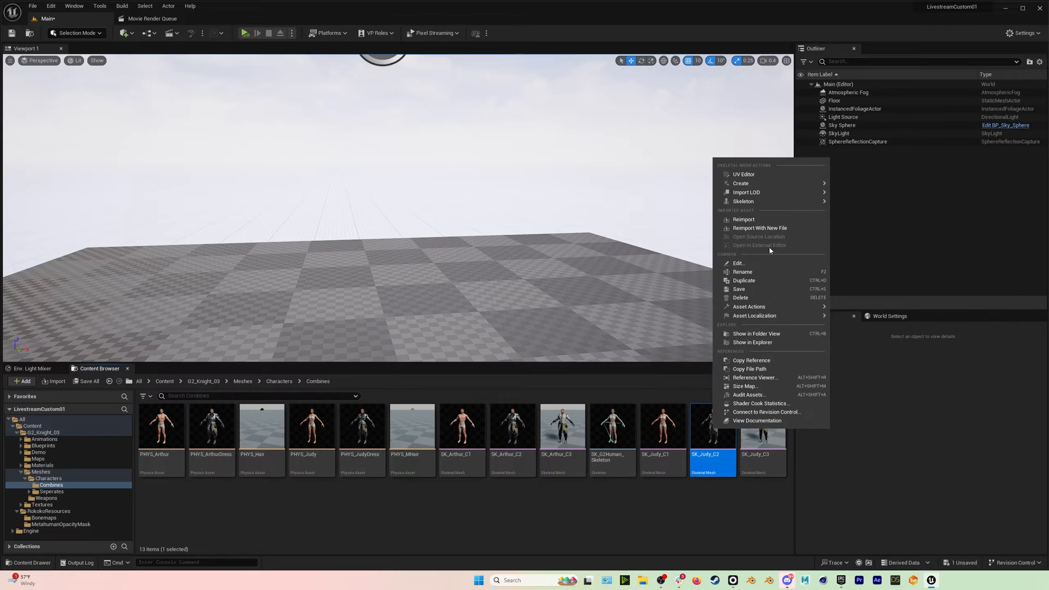
mouse_move(755, 189)
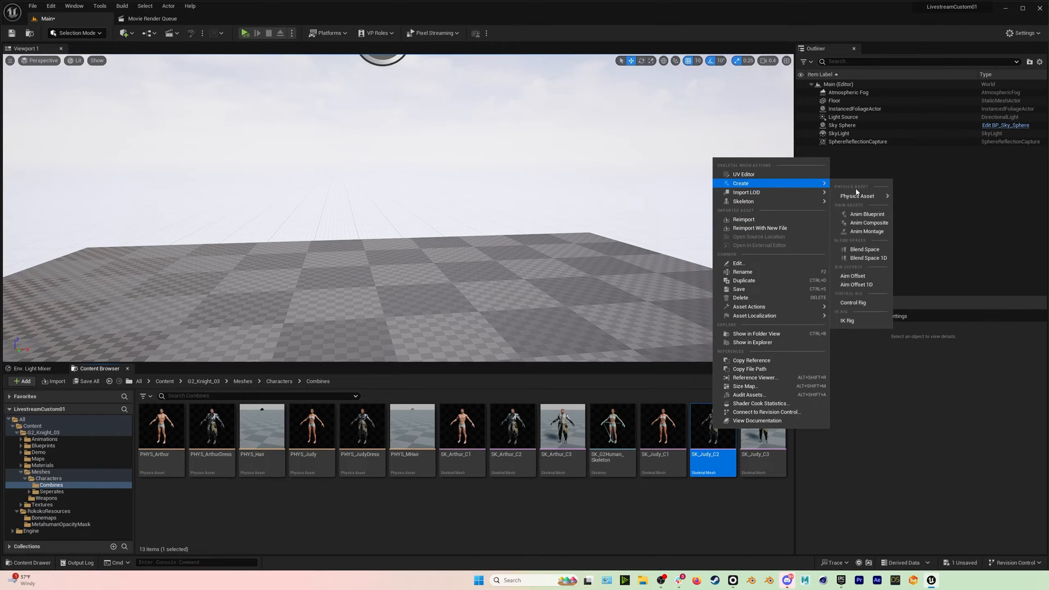
click(868, 215)
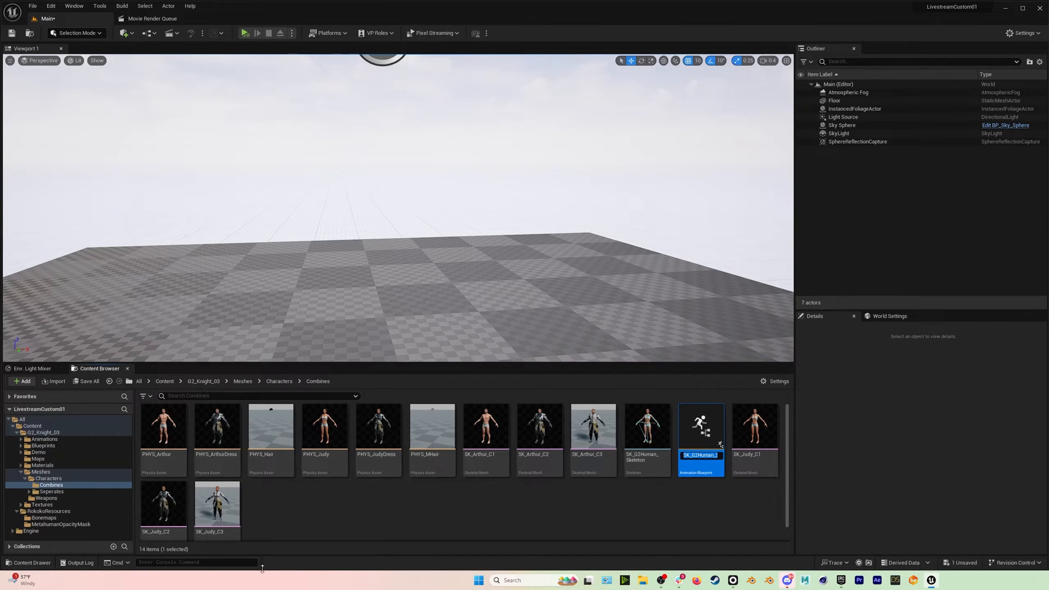
text(BP_)
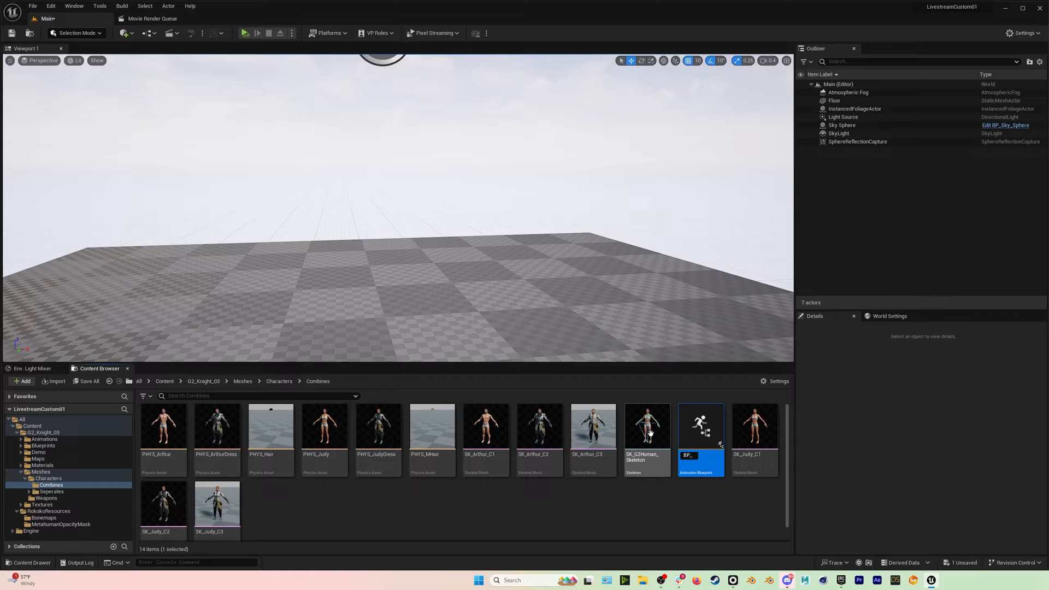
text(Knight)
key(Return)
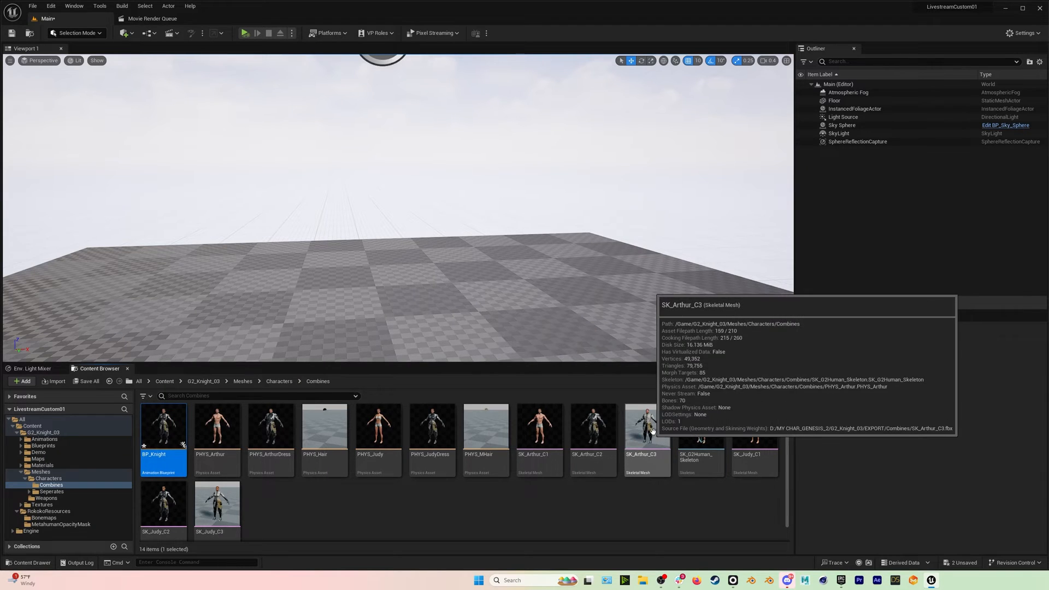
Open BP_Knight for editing and move the Output Pose node farther right in the AnimGraph to make room for nodes.
double_click(157, 434)
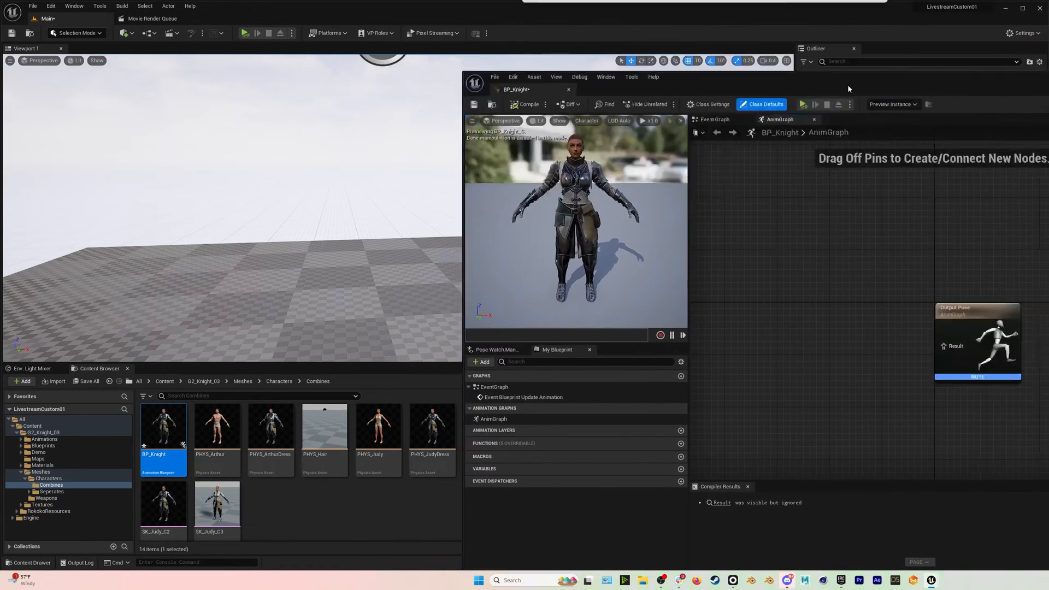
drag(847, 84, 497, 39)
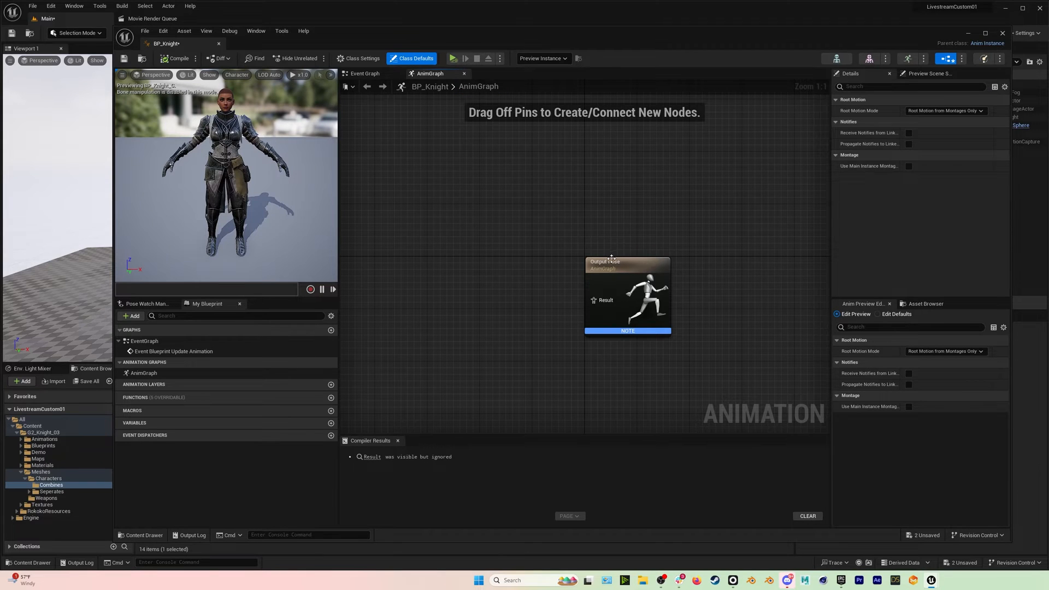
drag(612, 258, 723, 266)
drag(392, 155, 664, 341)
right_drag(569, 216, 564, 269)
scroll(571, 244, down, 2)
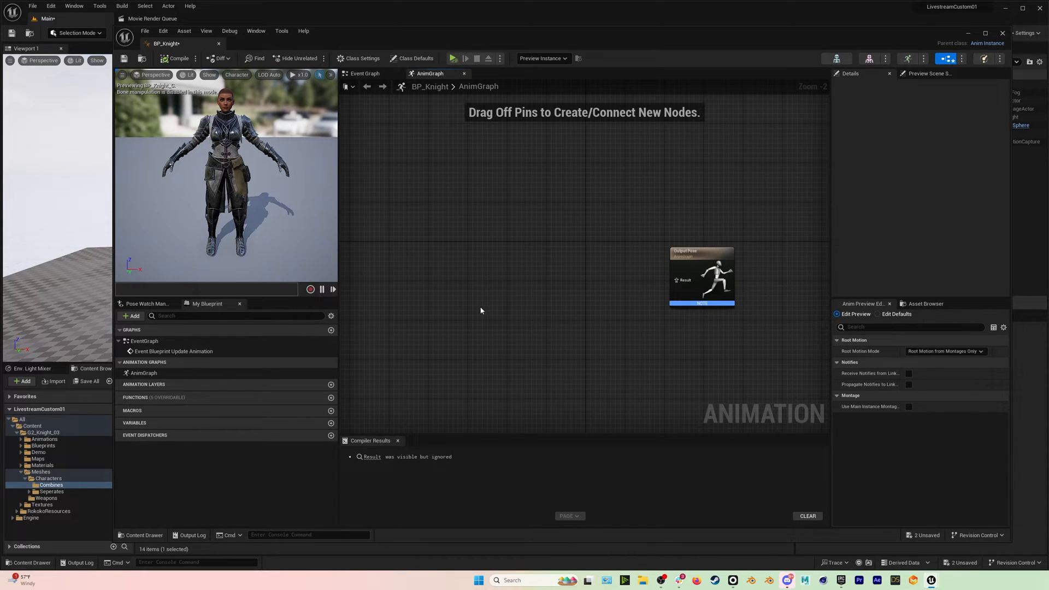
Search the project's plugins for "rokoko" and close the plugin browser without changing anything.
click(51, 6)
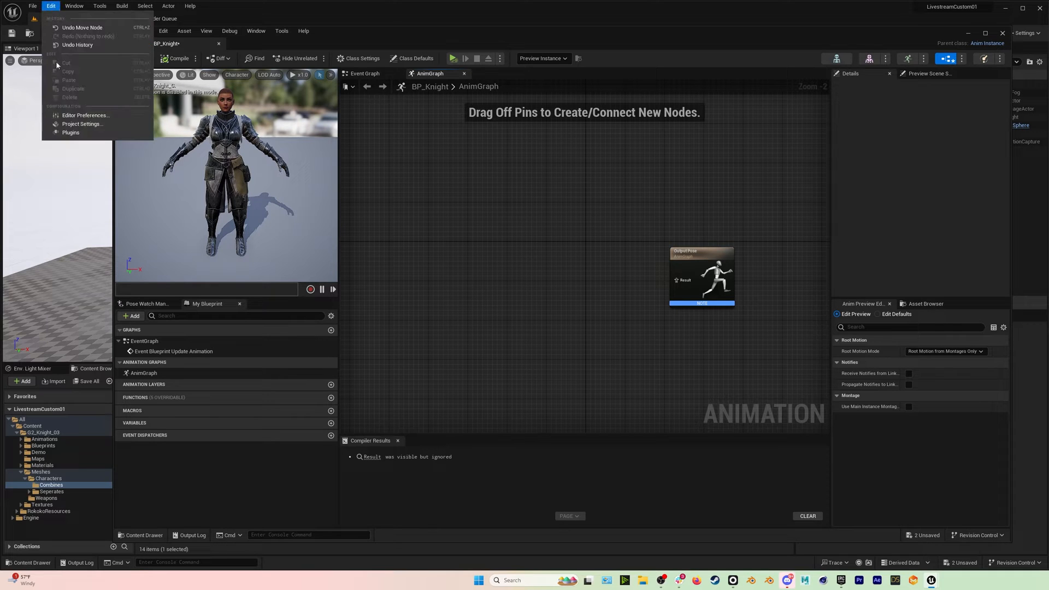
click(72, 134)
text(rokoko)
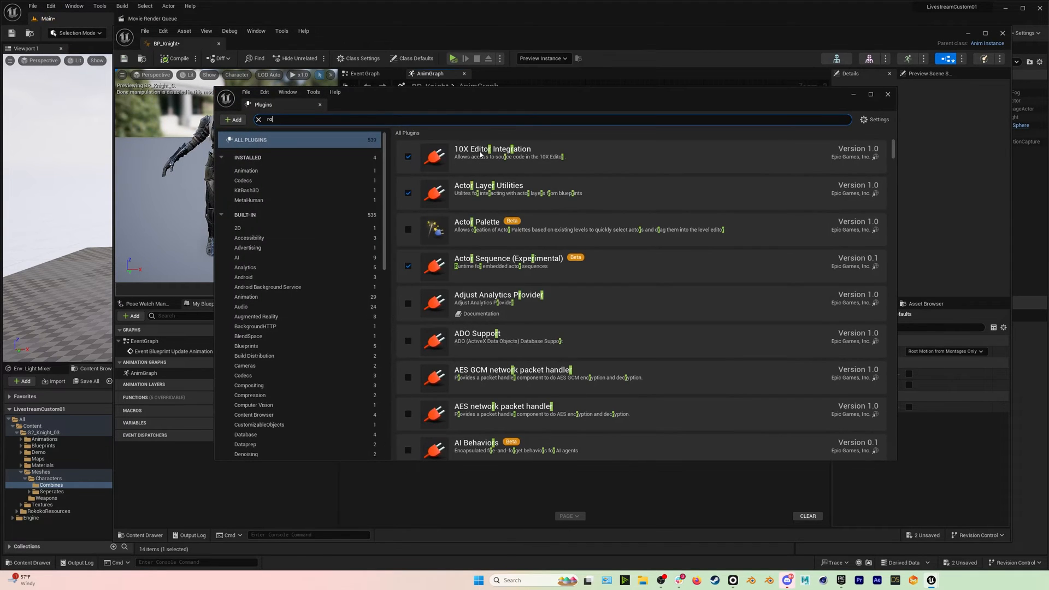
click(888, 94)
Add a Rokoko Body Pose node to the AnimGraph, in the empty space before the Output Pose node.
right_click(565, 254)
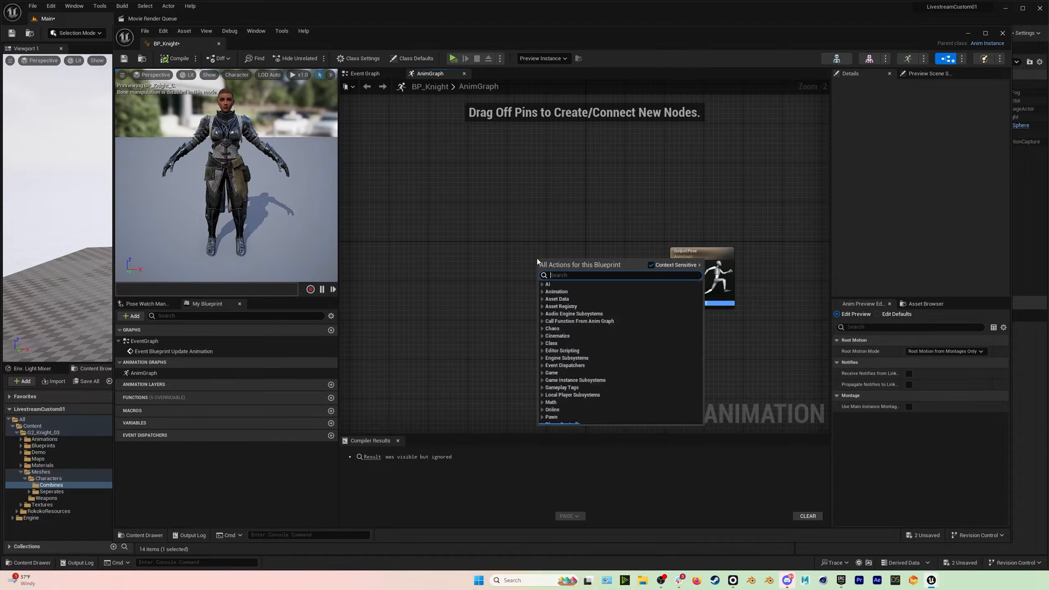
text(rokoko)
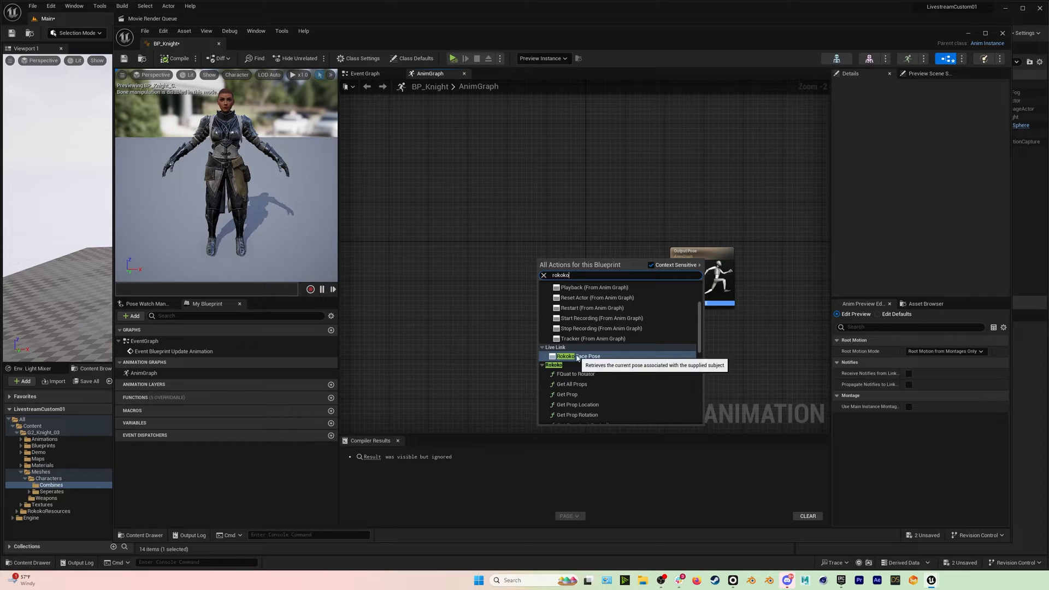
text( bo)
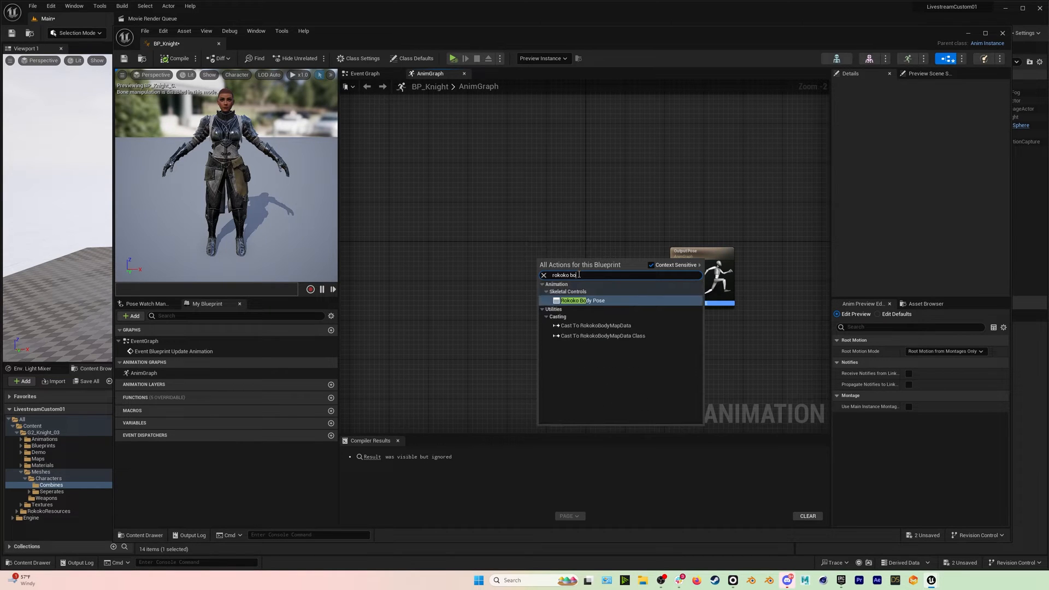
click(580, 301)
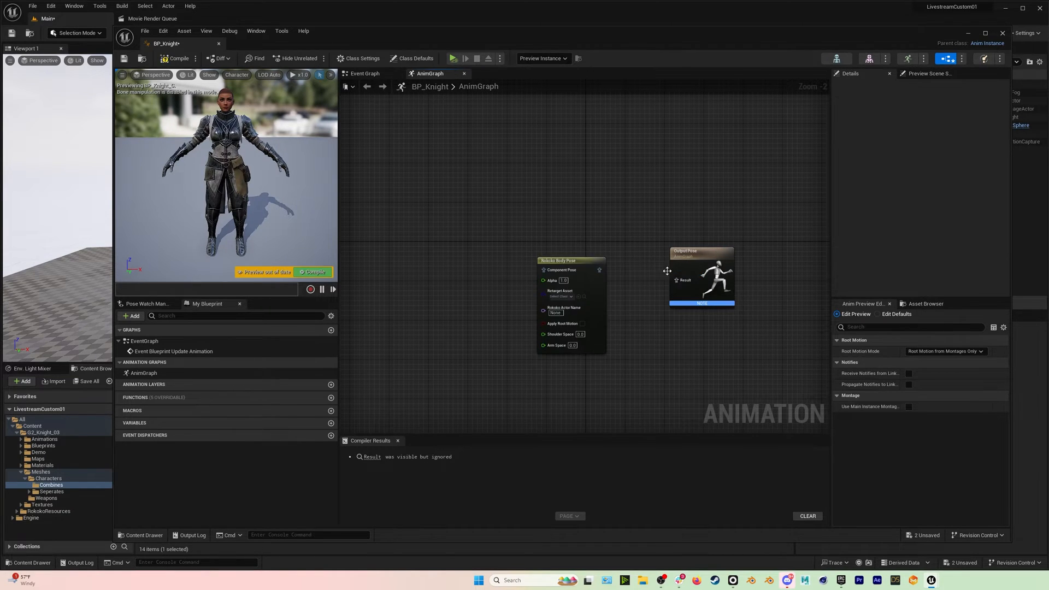
Connect the Rokoko Body Pose output to the Output Pose Result and place the Component To Local node between them.
scroll(670, 276, up, 2)
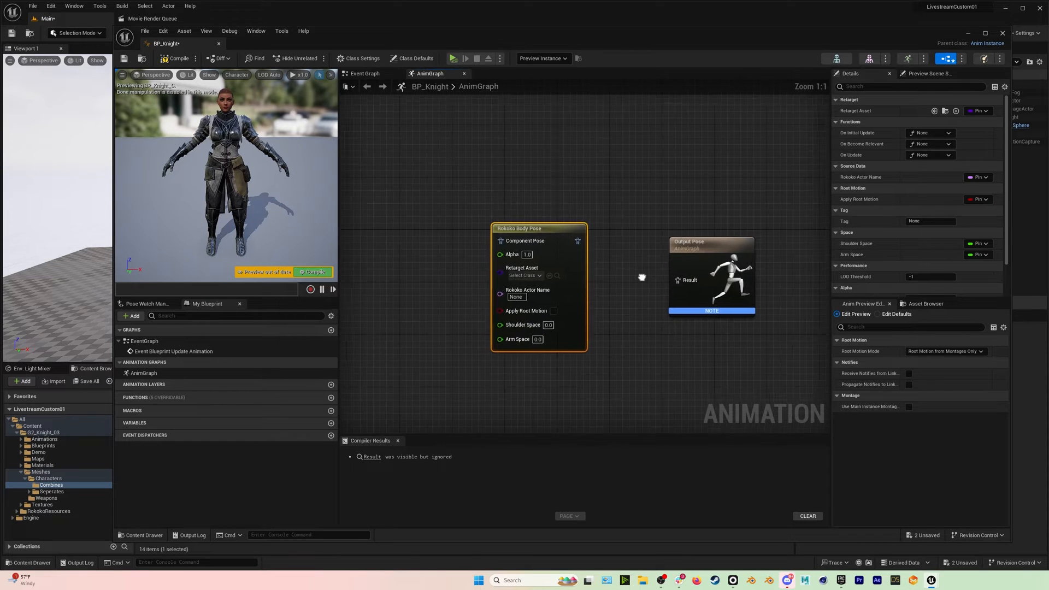
drag(572, 239, 687, 283)
click(637, 258)
drag(572, 238, 671, 279)
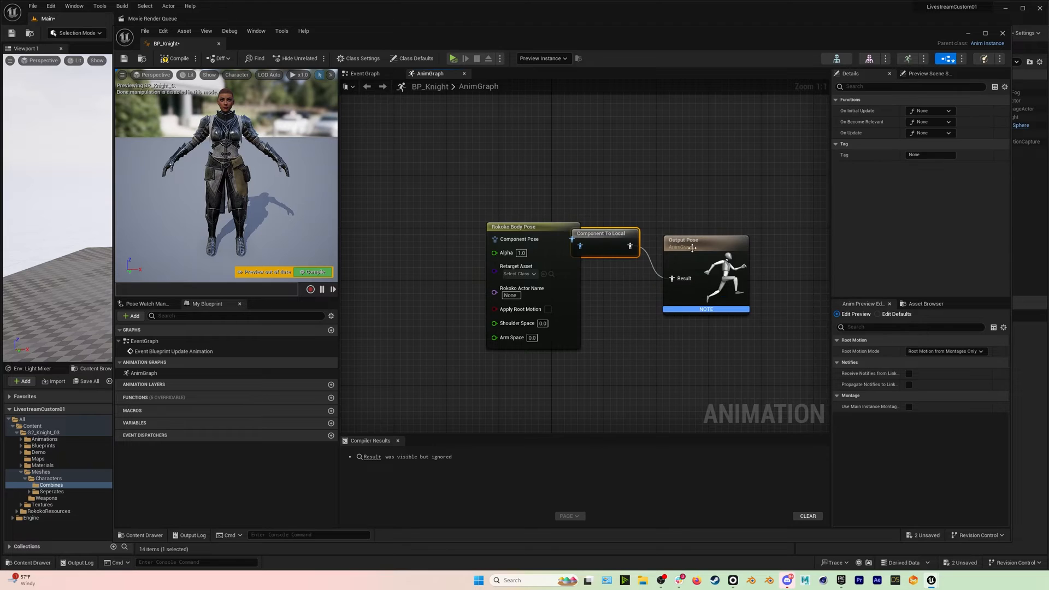
scroll(650, 300, down, 2)
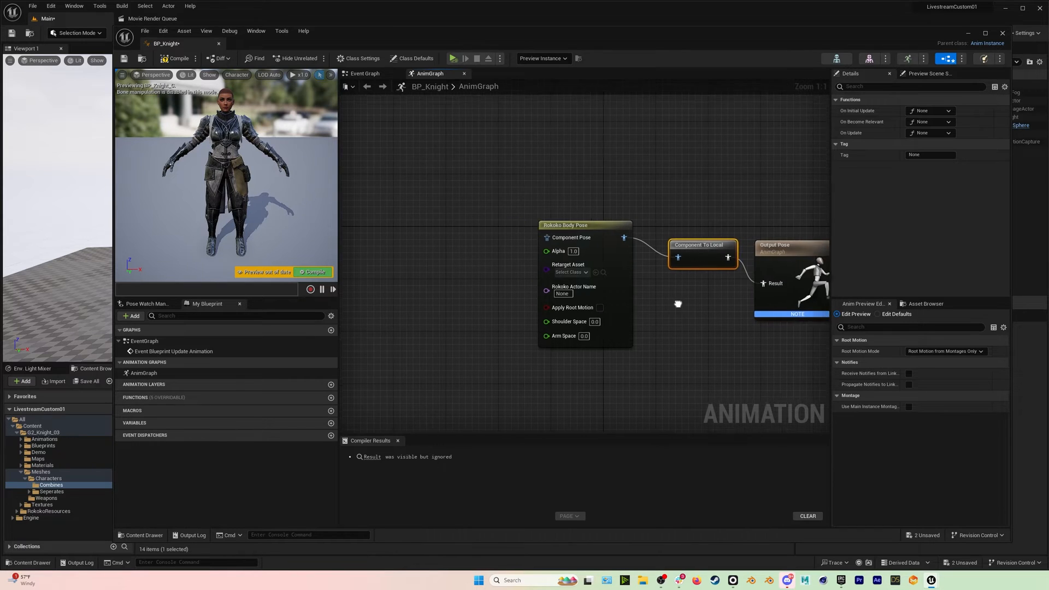
right_drag(518, 320, 544, 307)
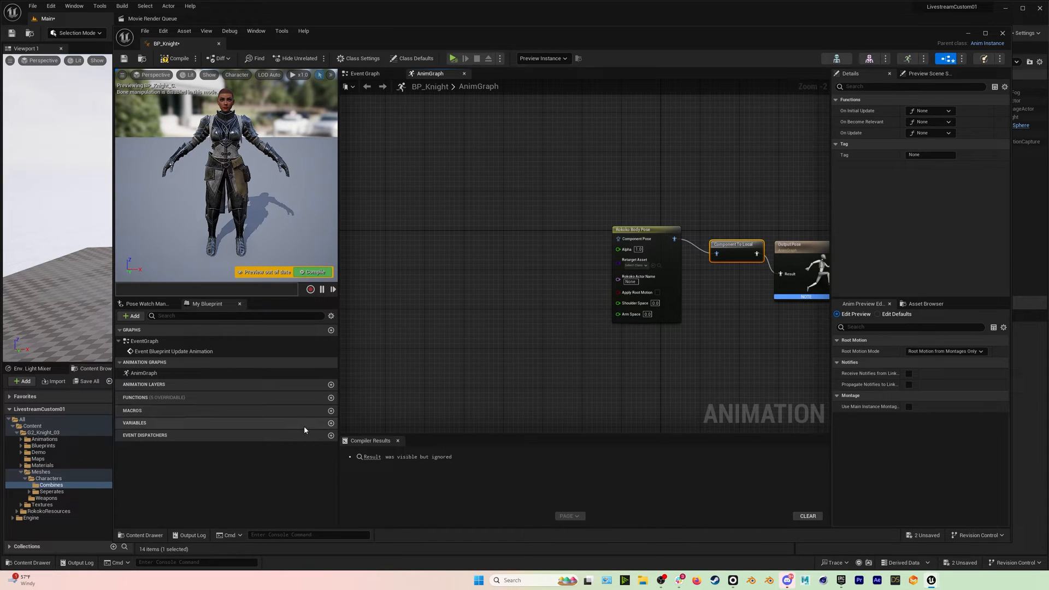
Add a blueprint variable named Rokoko Actor Name and set its type to Name.
mouse_move(289, 391)
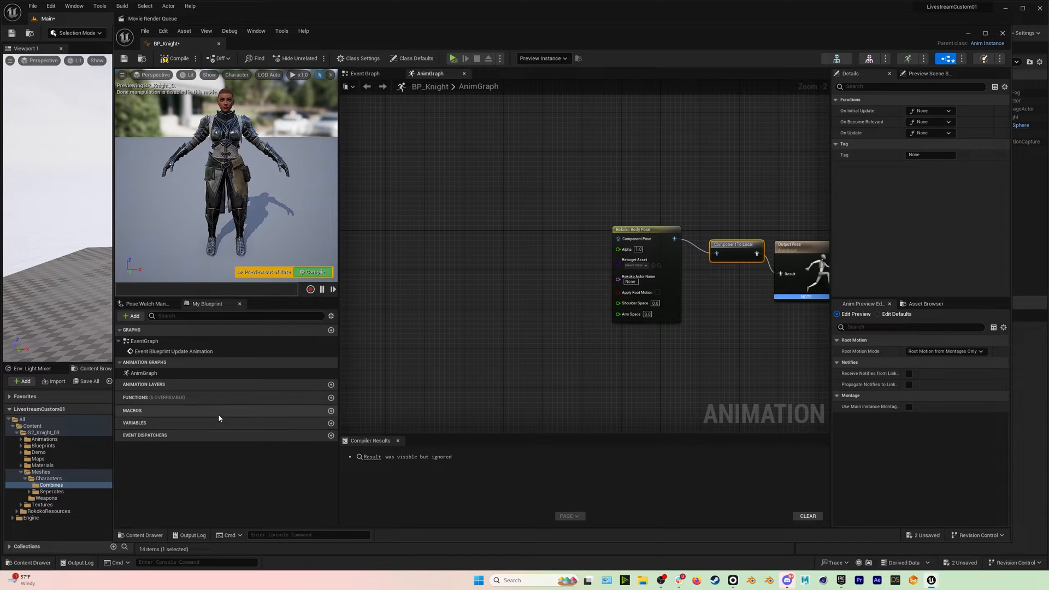
click(331, 424)
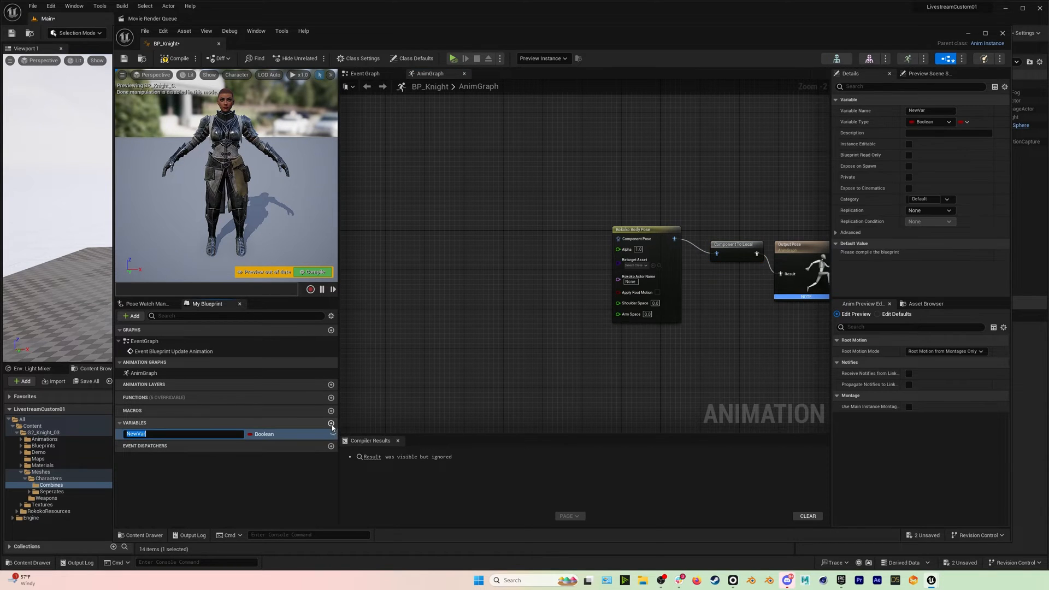
text(Rokoko A)
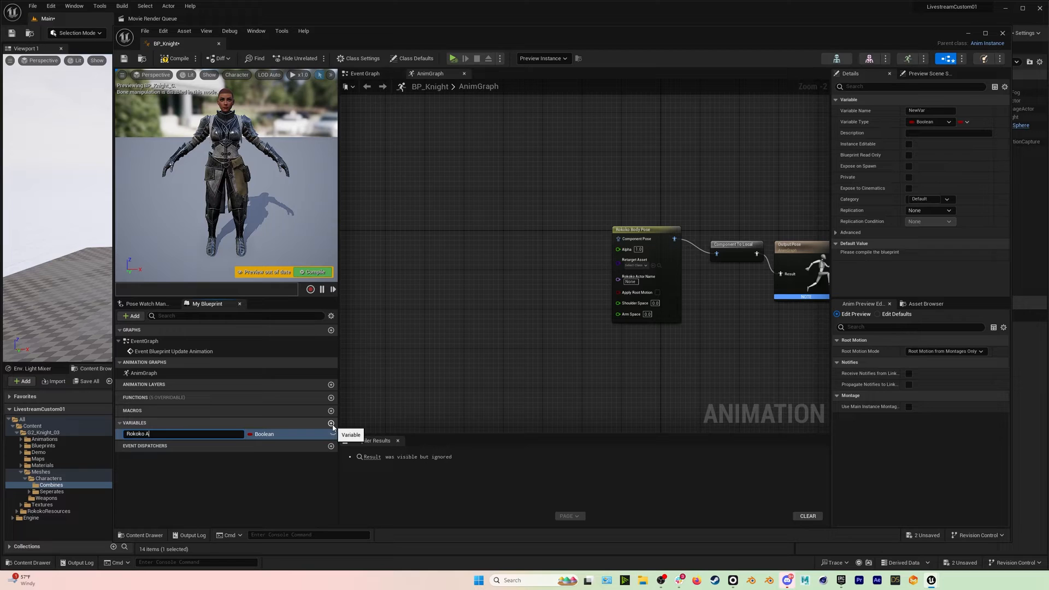
text(ctor Name)
key(Return)
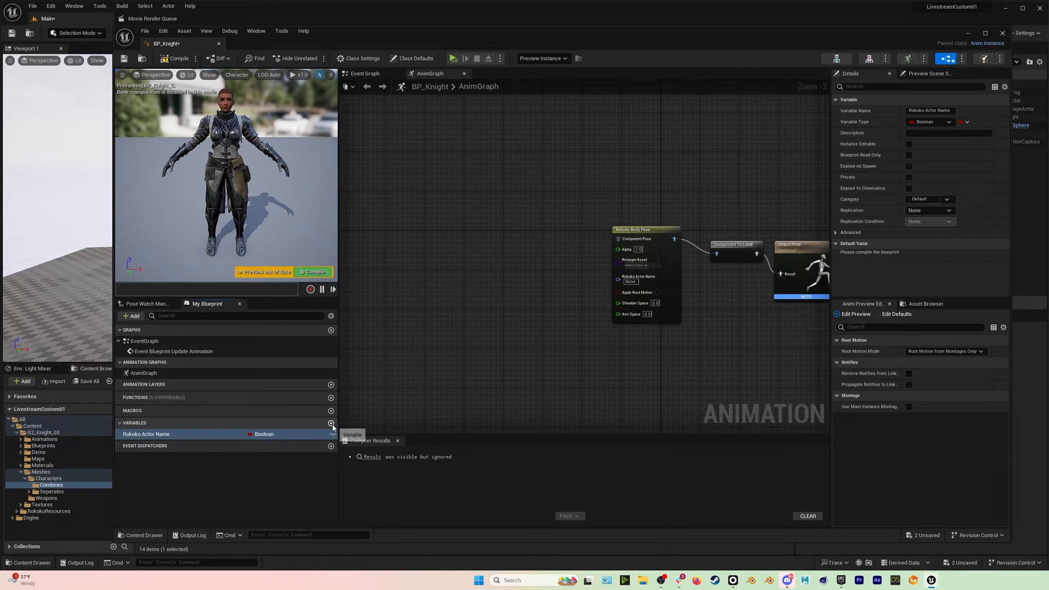
click(270, 436)
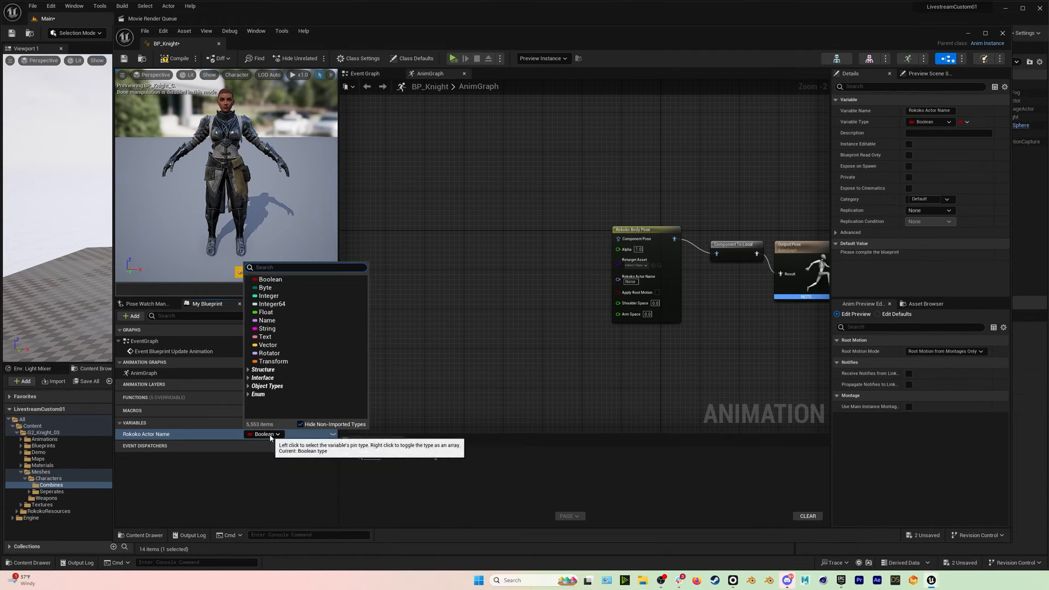
click(266, 321)
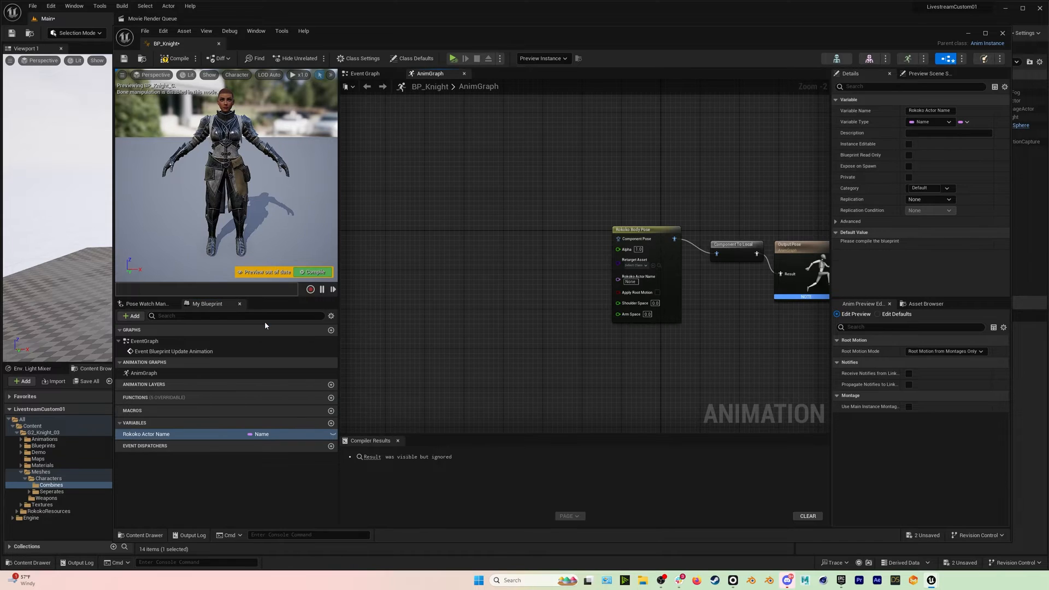
Add a second variable named Rokoko Bone Map and set its type to a Rokoko Body Map Data class reference.
click(332, 424)
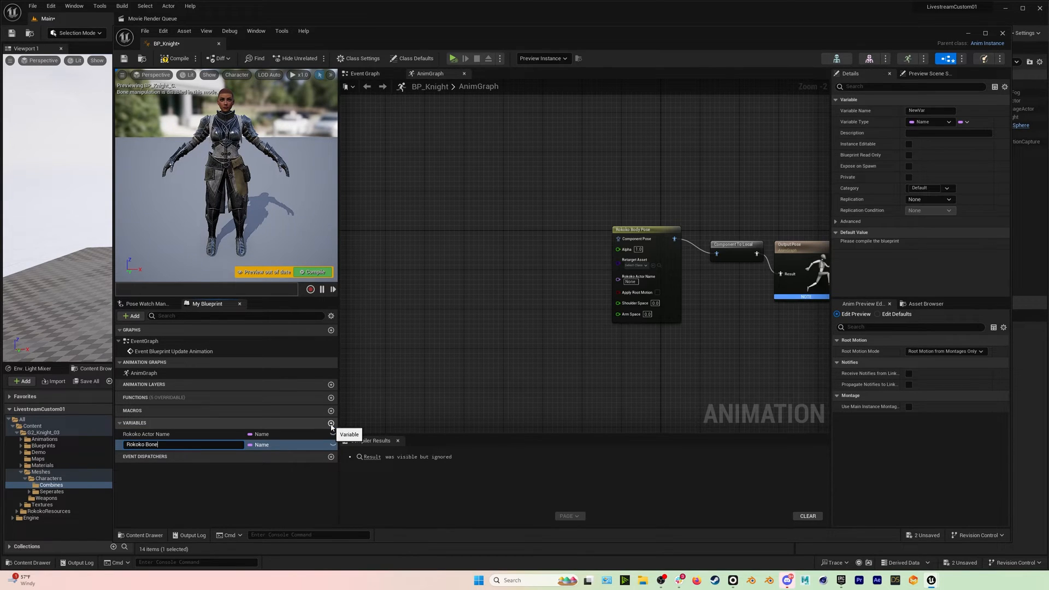
text(Rokoko Bone Map)
key(Return)
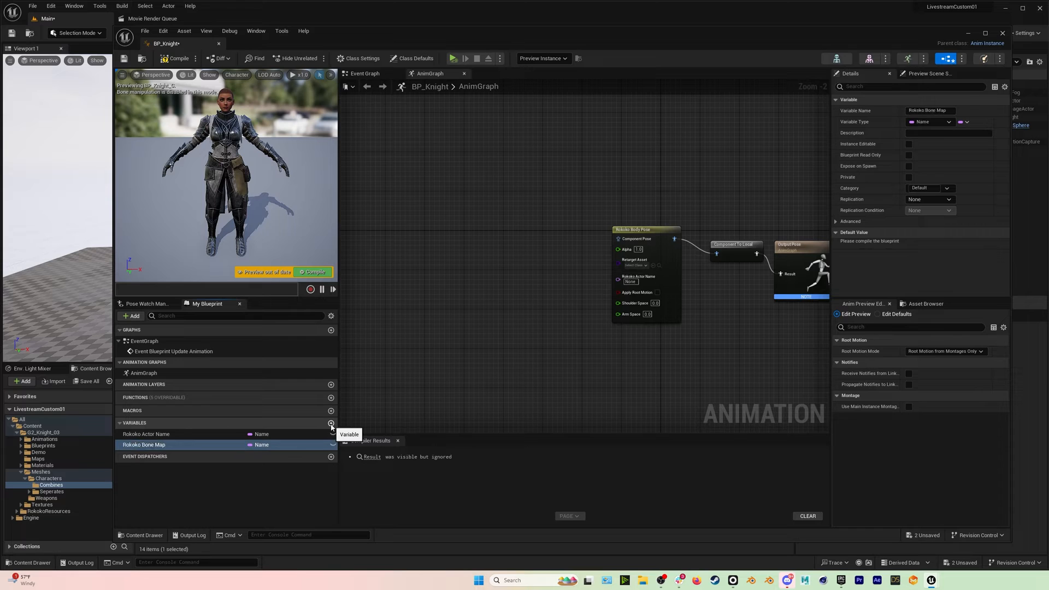
click(272, 445)
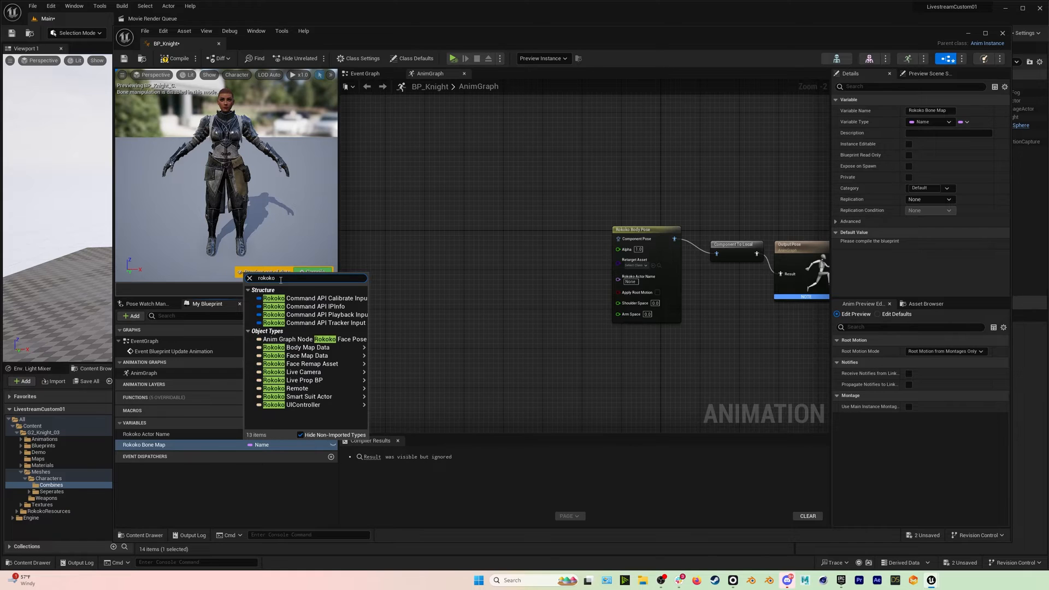
mouse_move(299, 349)
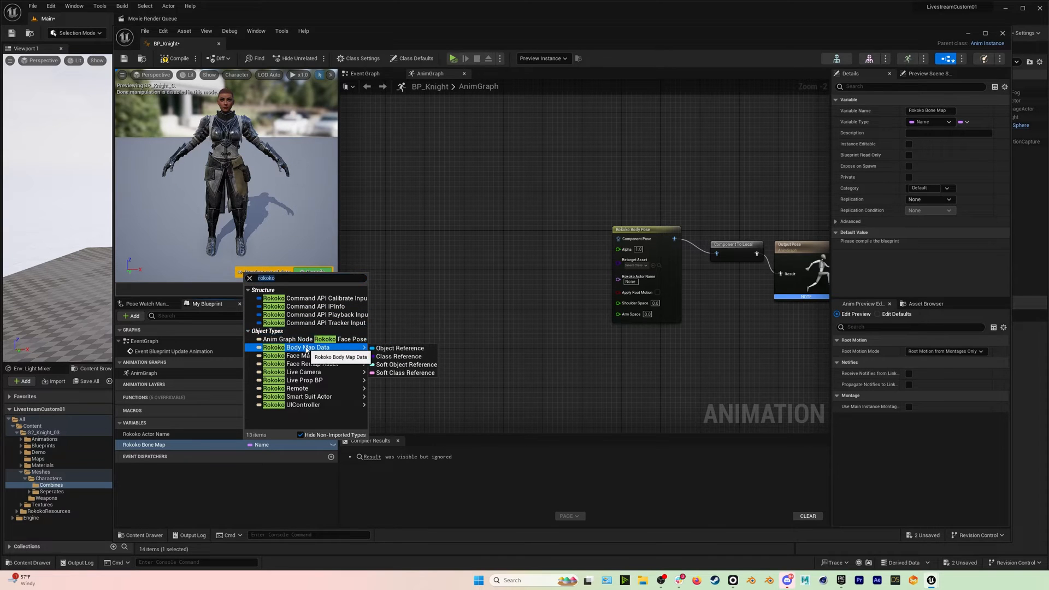
click(399, 358)
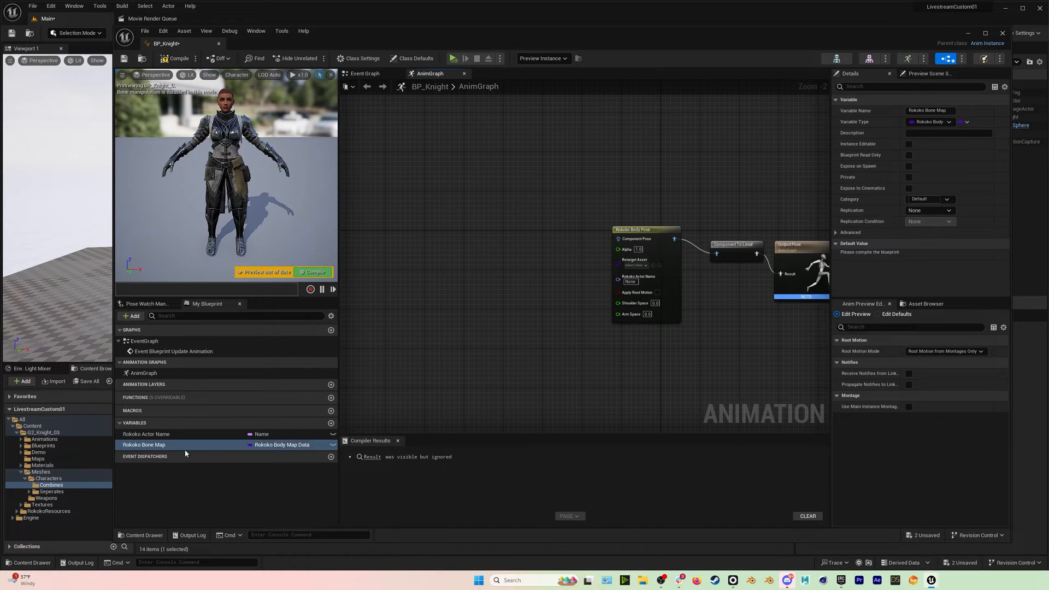
Place a getter for Rokoko Actor Name in the AnimGraph and connect it to the matching input of Rokoko Body Pose.
drag(147, 434, 490, 267)
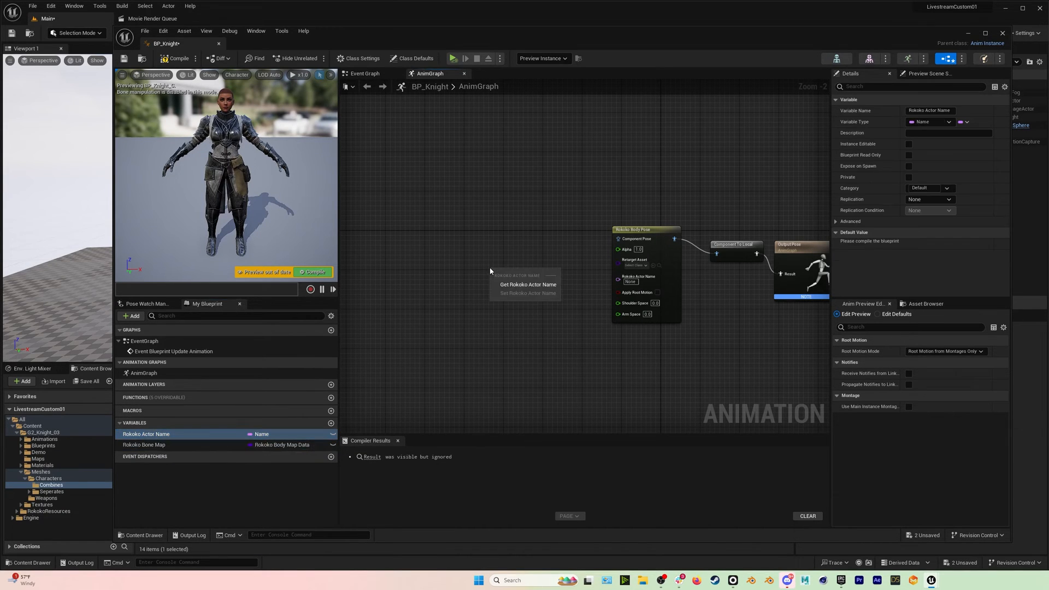
click(517, 287)
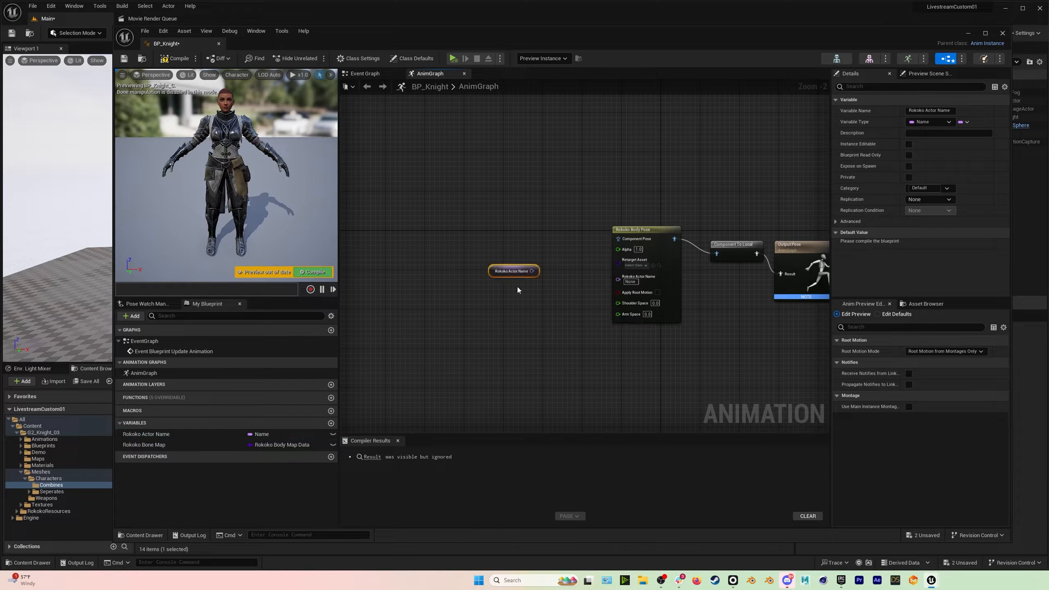
drag(531, 271, 618, 277)
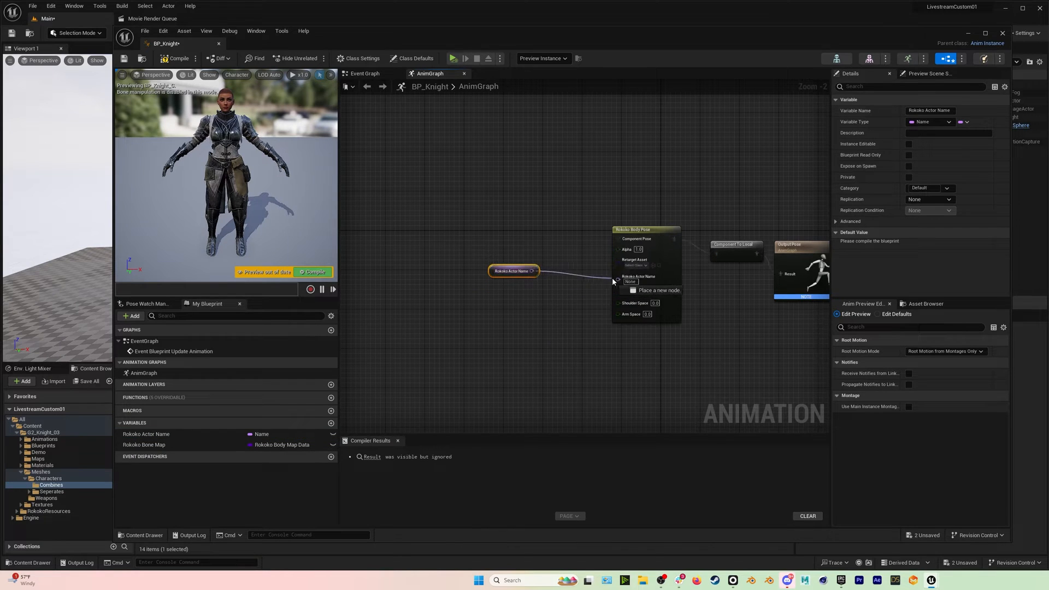
drag(513, 273, 537, 289)
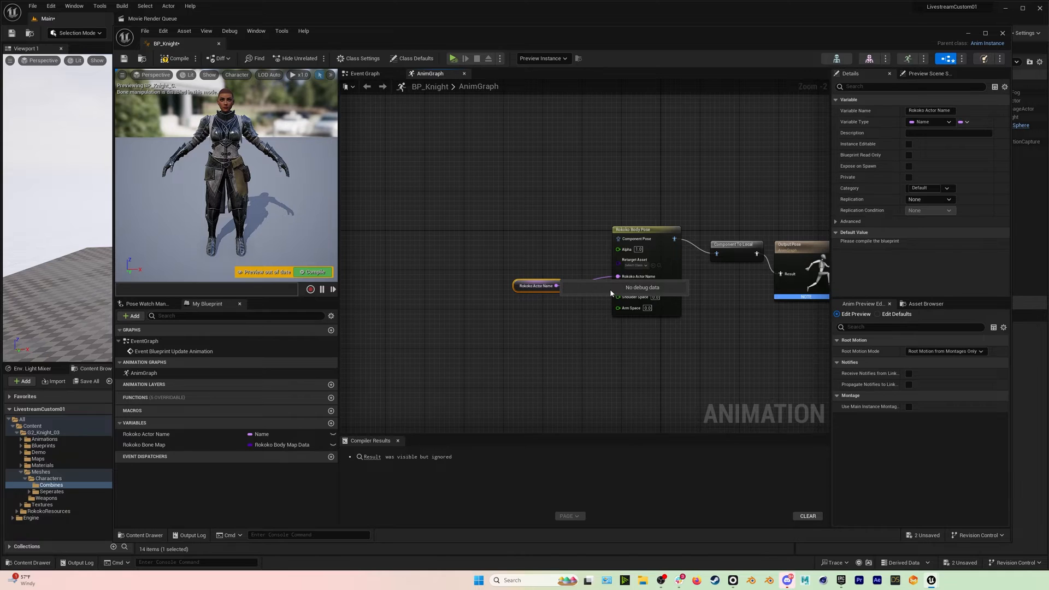
click(628, 328)
Connect the Rokoko Bone Map variable to the Retarget Asset input of Rokoko Body Pose and align its node above Rokoko Actor Name.
scroll(611, 298, up, 2)
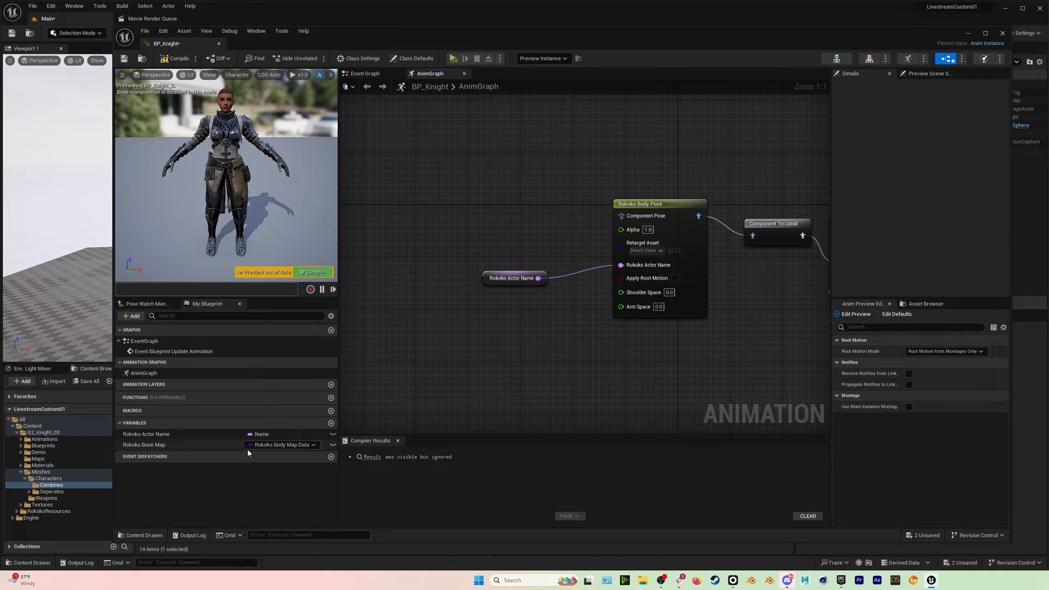
drag(189, 445, 627, 252)
click(500, 239)
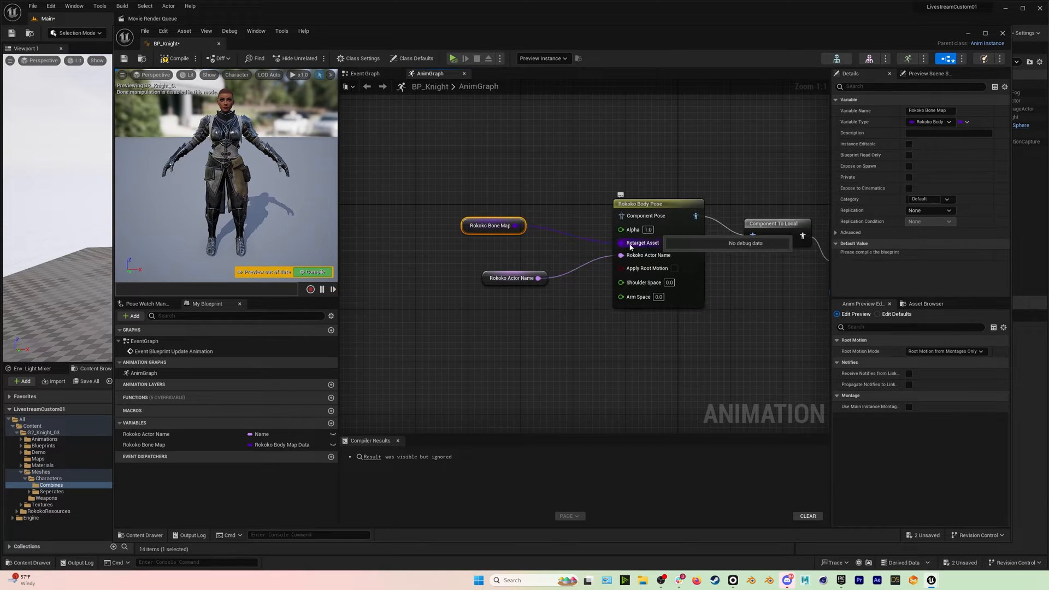
drag(482, 222, 488, 235)
right_drag(641, 218, 530, 221)
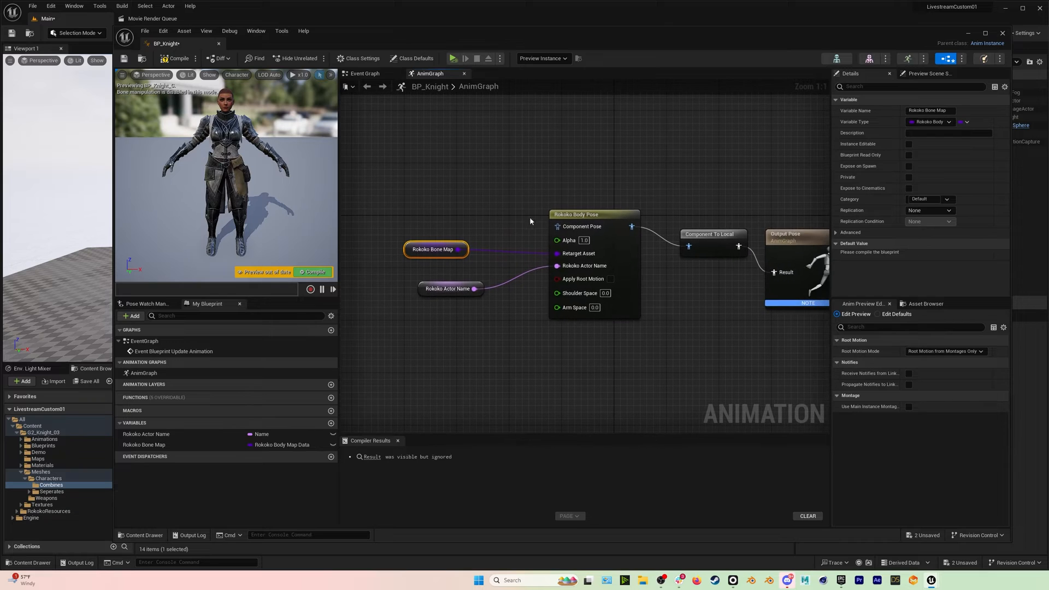
Compile BP_Knight, apply the performer's name as the Rokoko Actor Name value, and recompile and save the blueprint.
click(176, 58)
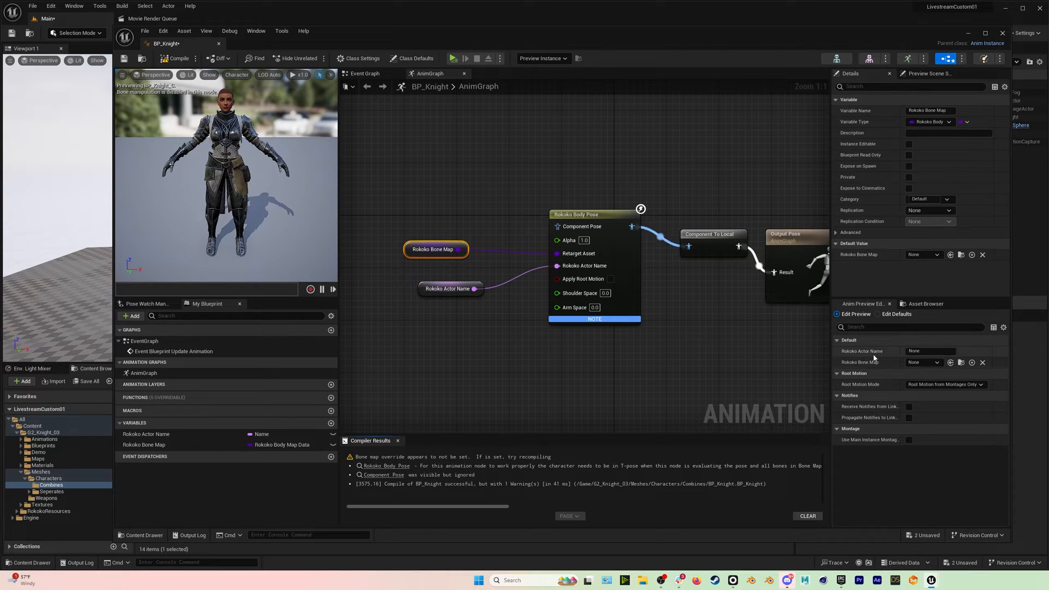
click(929, 351)
text(Sam)
key(Return)
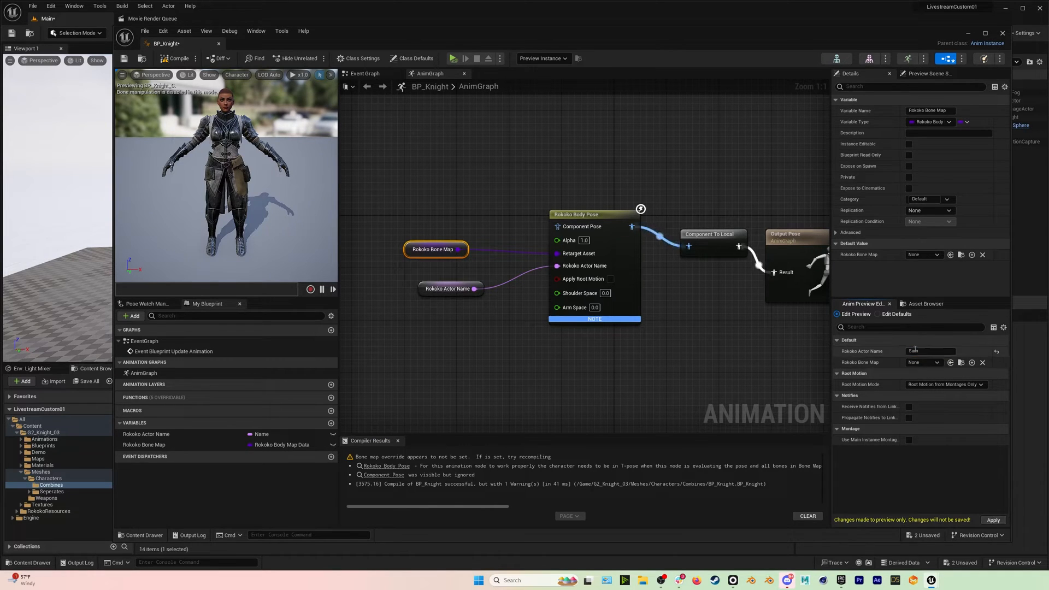
click(985, 523)
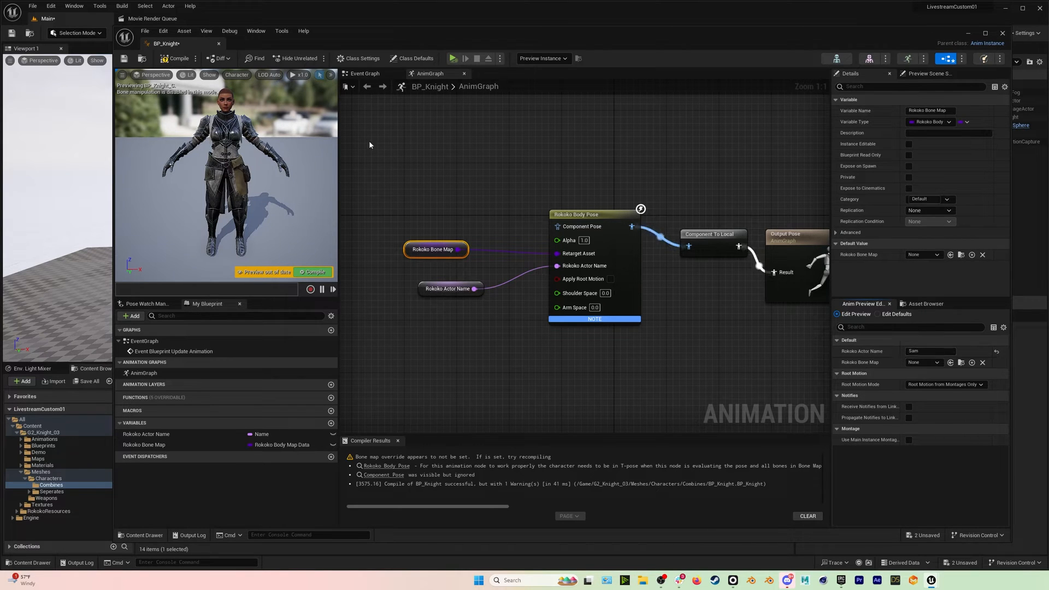
click(178, 59)
click(124, 58)
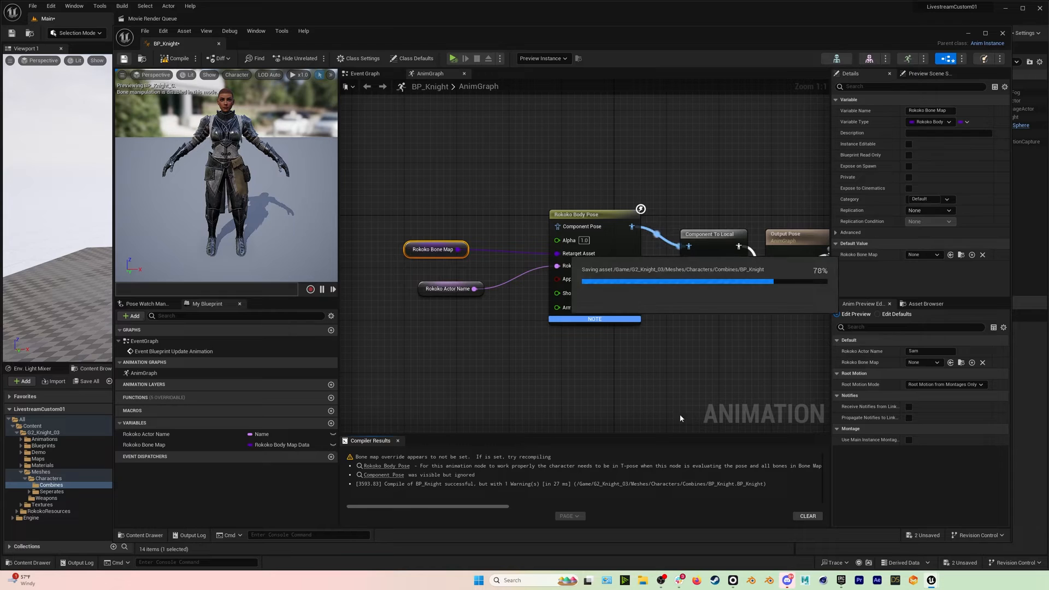
Review the bone map assets offered for Rokoko Bone Map and close the list without choosing one.
click(937, 363)
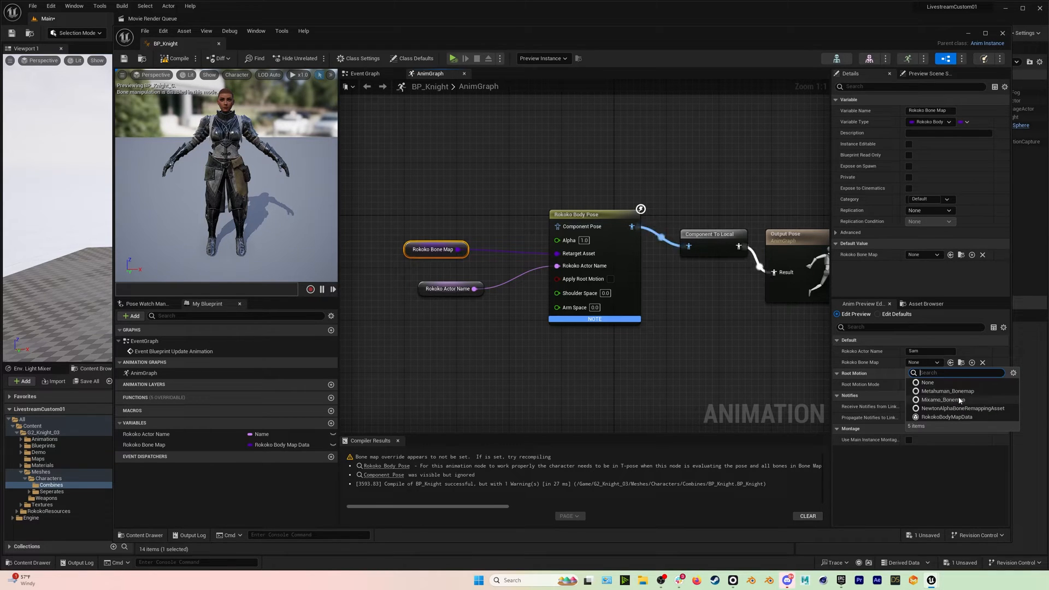
click(870, 475)
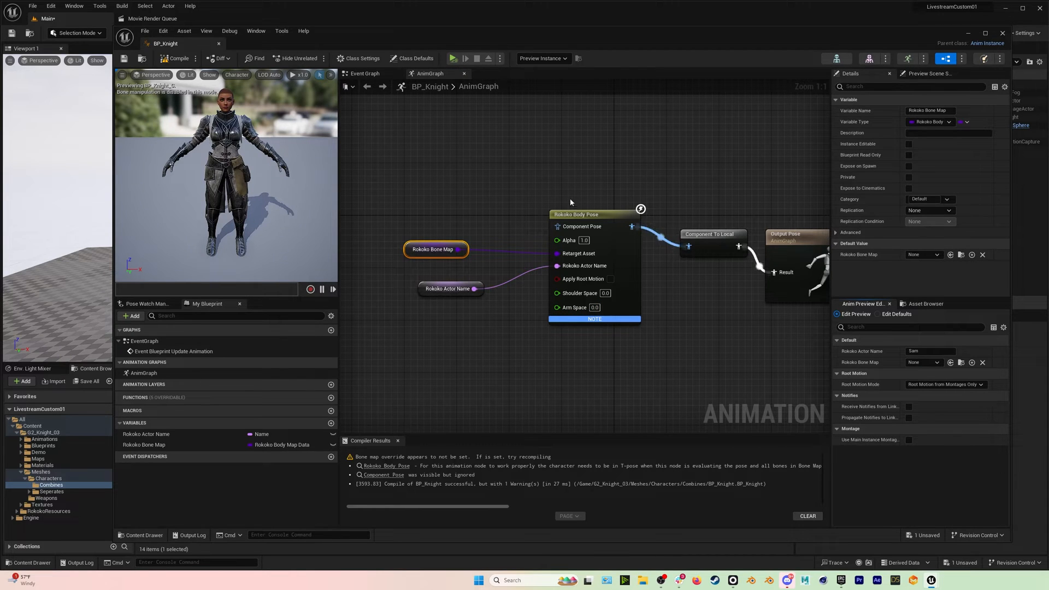
right_drag(678, 311, 659, 324)
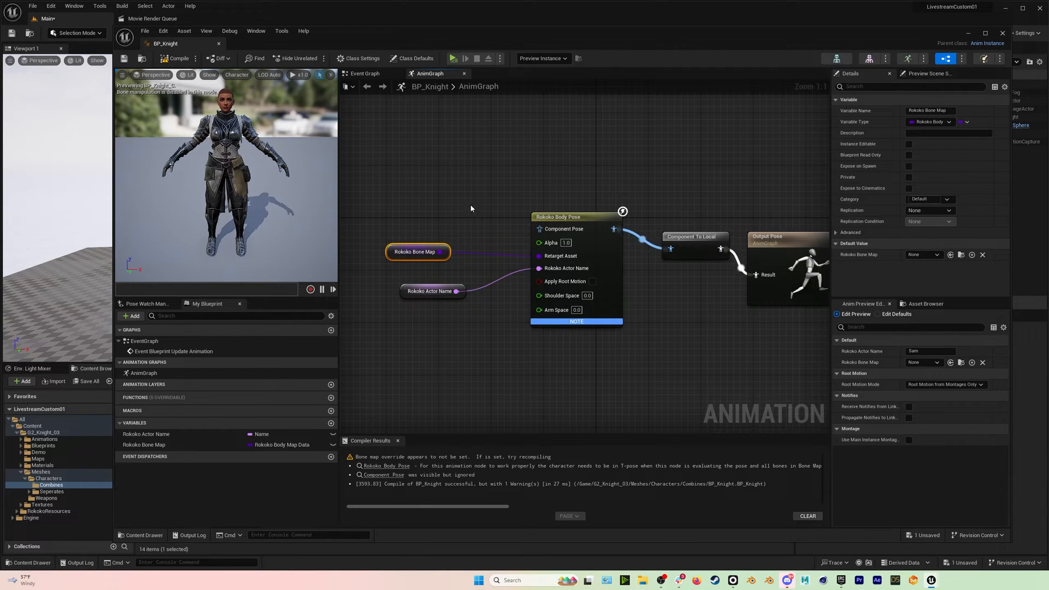
Check the bone maps available for the Rokoko Bone Map preview value, leaving the value unset.
click(936, 363)
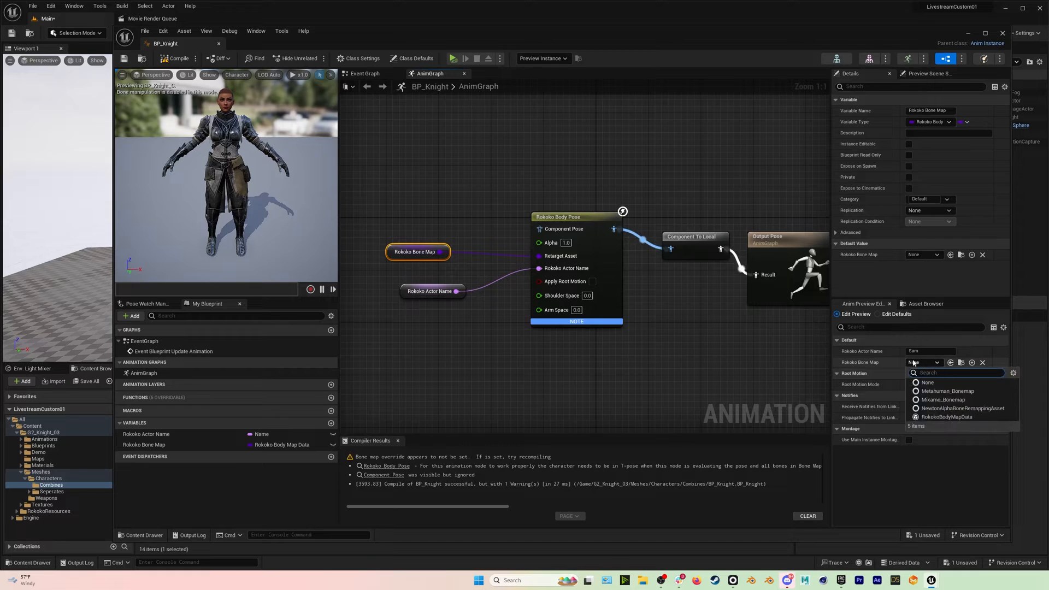
click(937, 363)
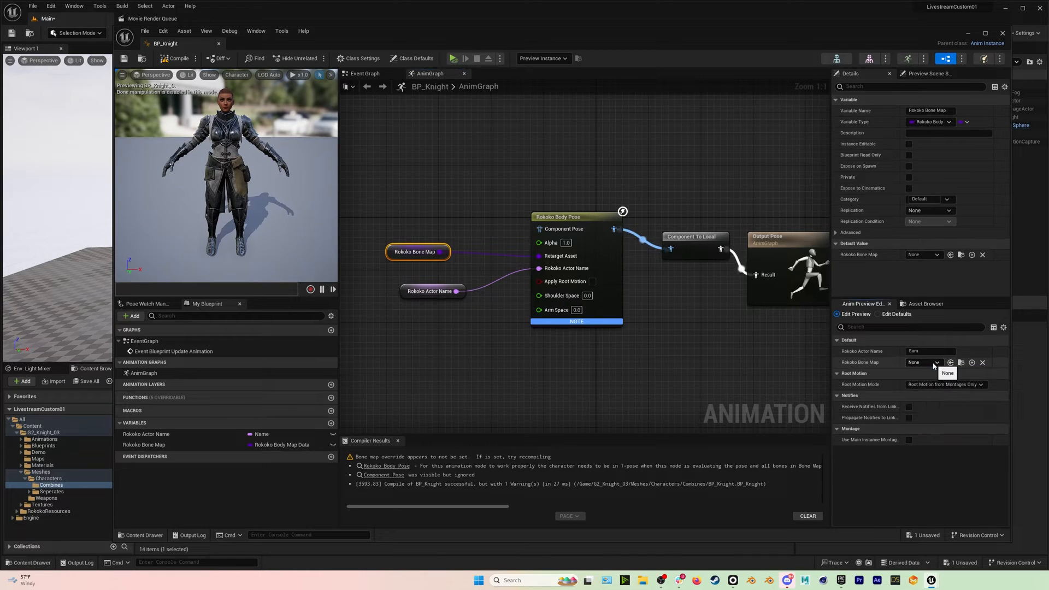
right_drag(675, 337, 717, 336)
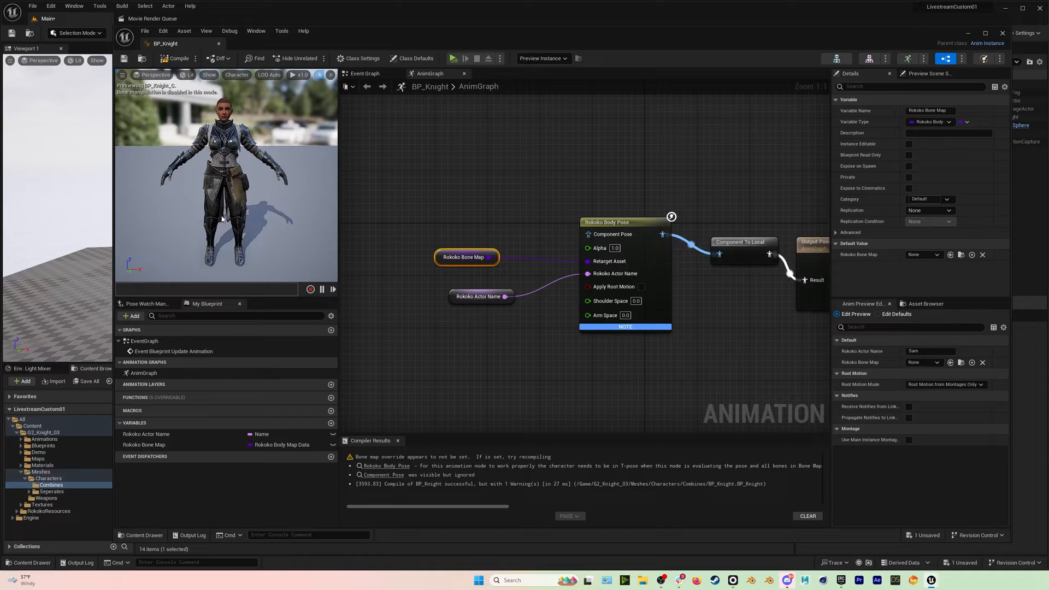
click(924, 363)
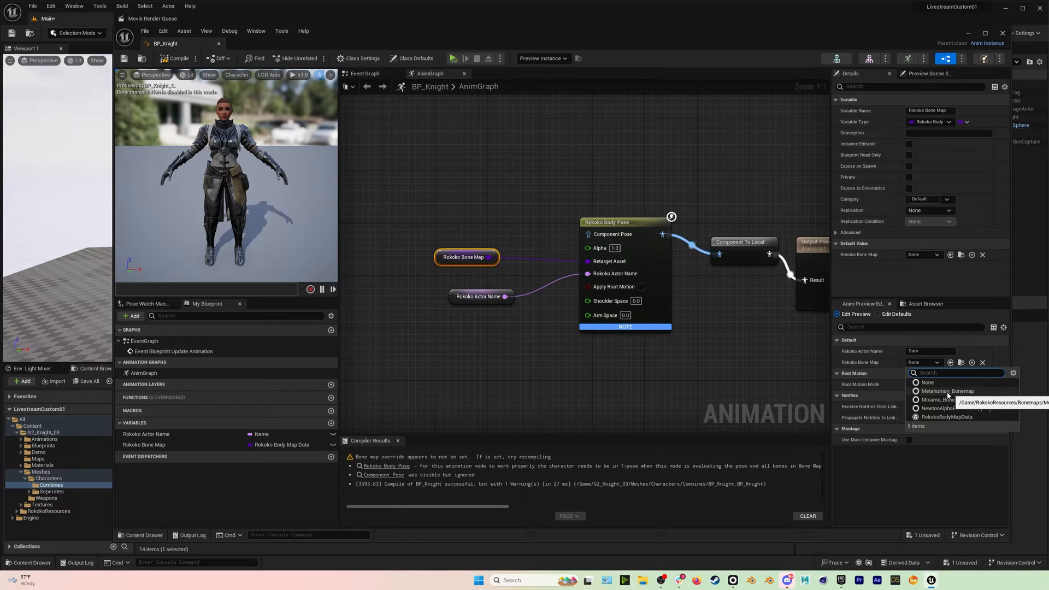
click(743, 353)
click(743, 352)
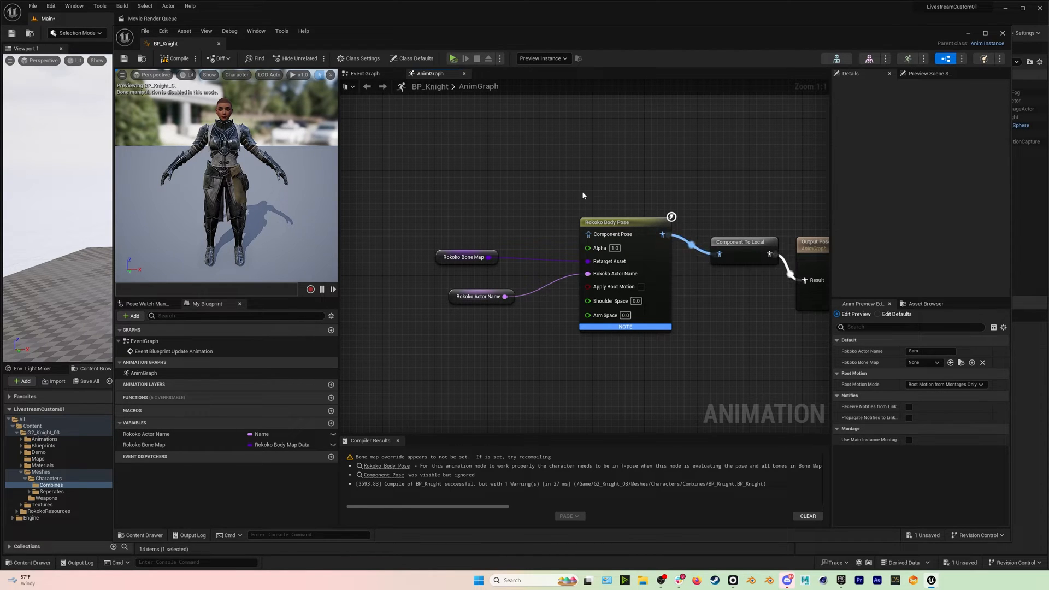
Save BP_Knight, dock its editor into the main window, and return to the Main level.
click(125, 59)
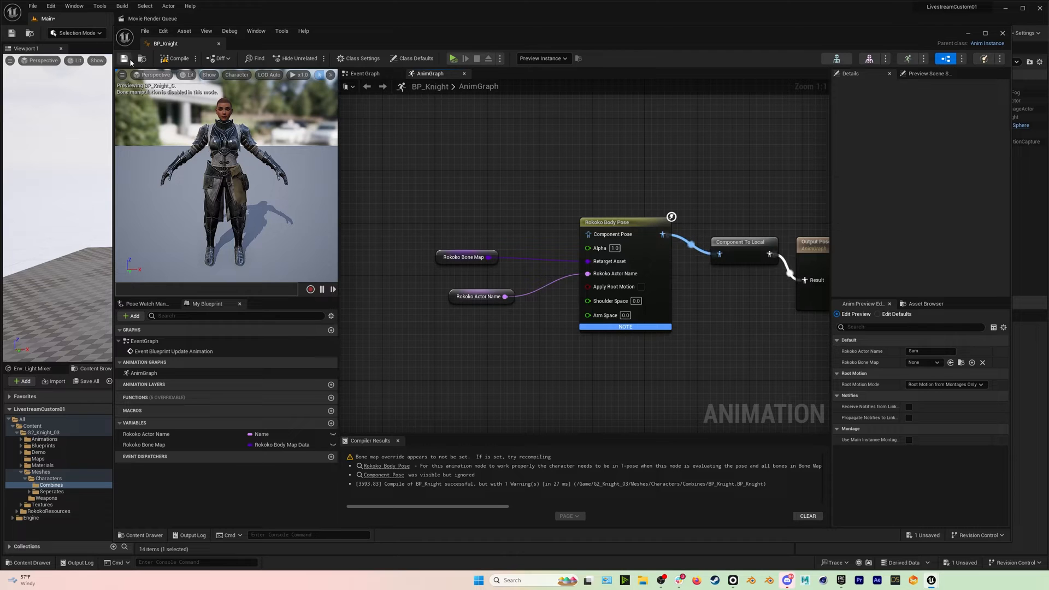
drag(186, 47, 230, 22)
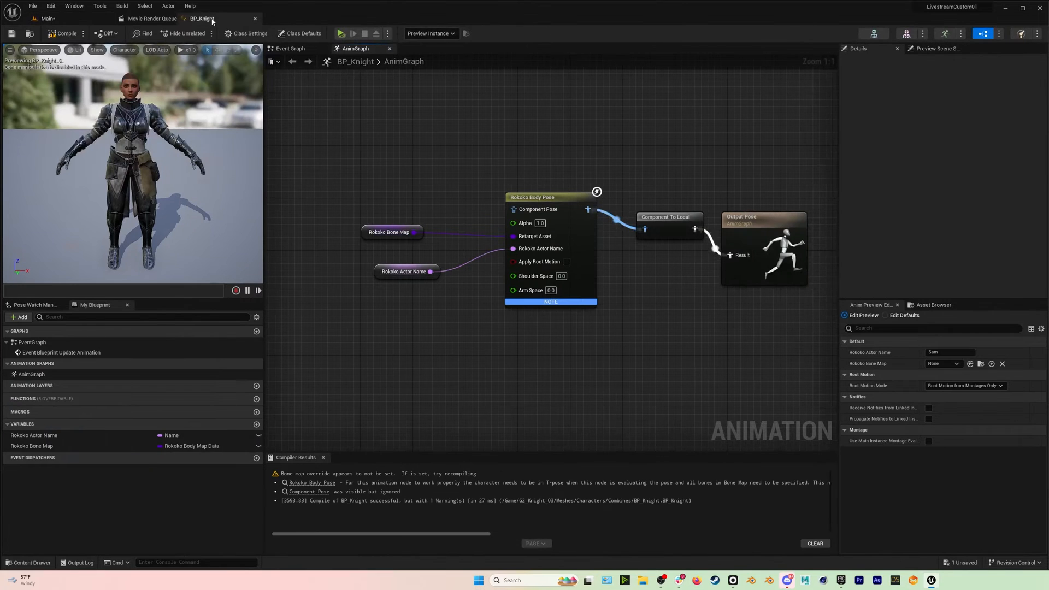
click(101, 16)
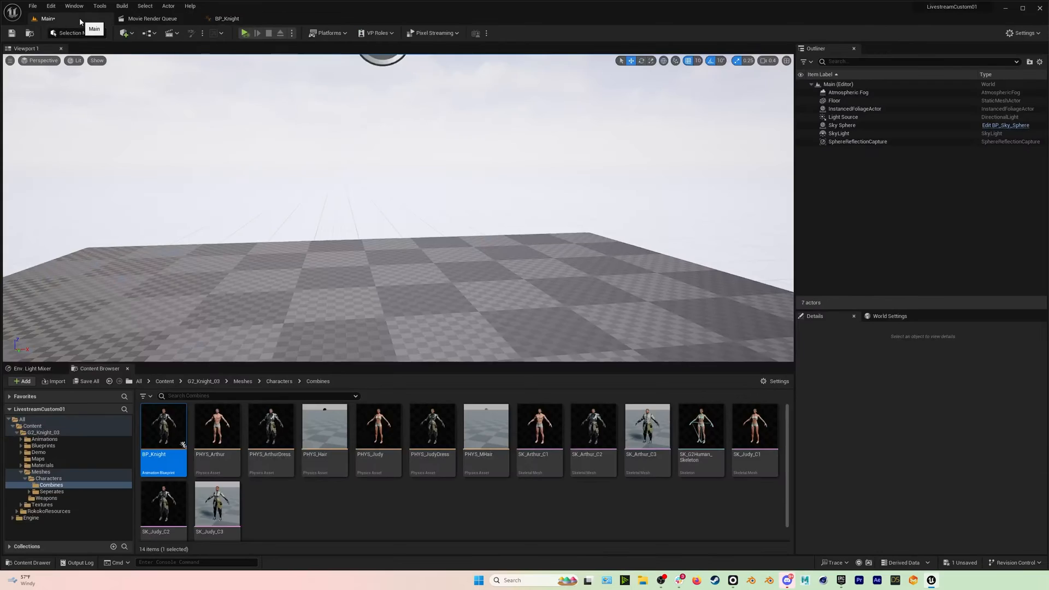
Create a Blueprint Class in the G2_Knight_03 folder with RokokoBodyMapData as its parent class and name it Knight_Bonemap.
click(213, 383)
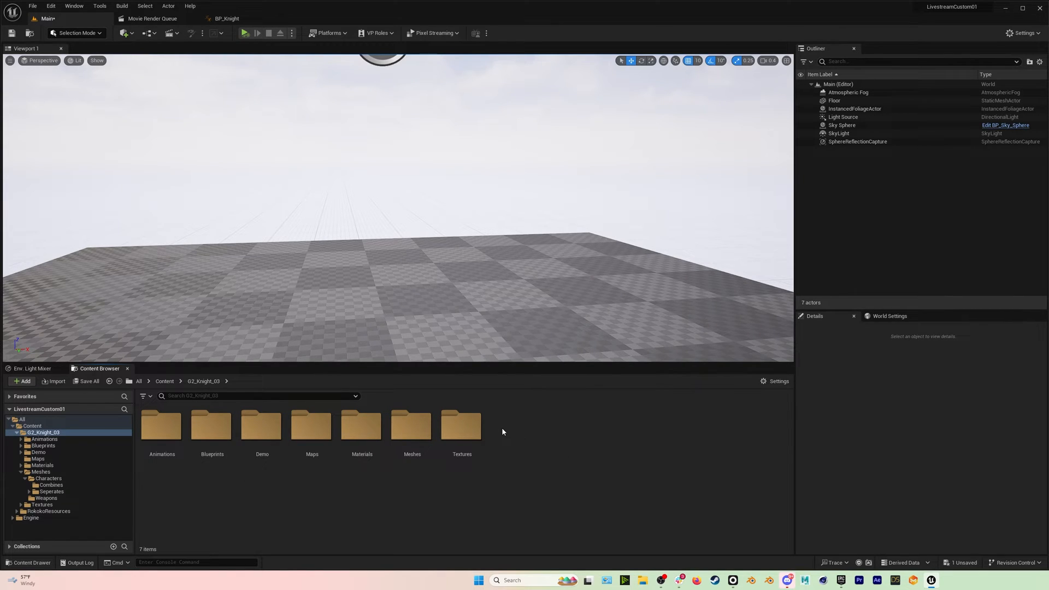
right_click(522, 438)
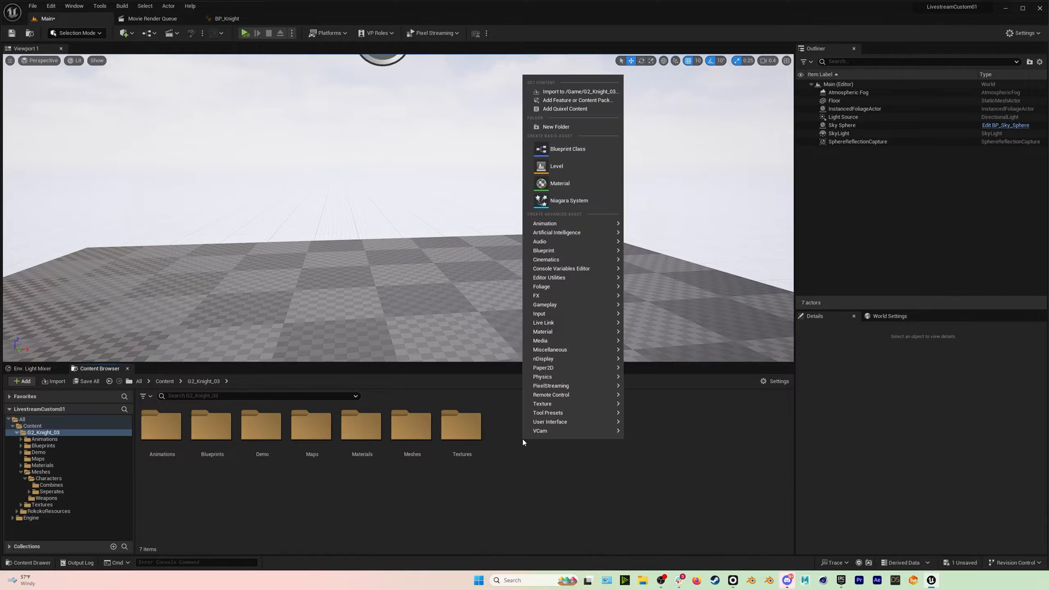
click(547, 150)
drag(678, 201, 555, 190)
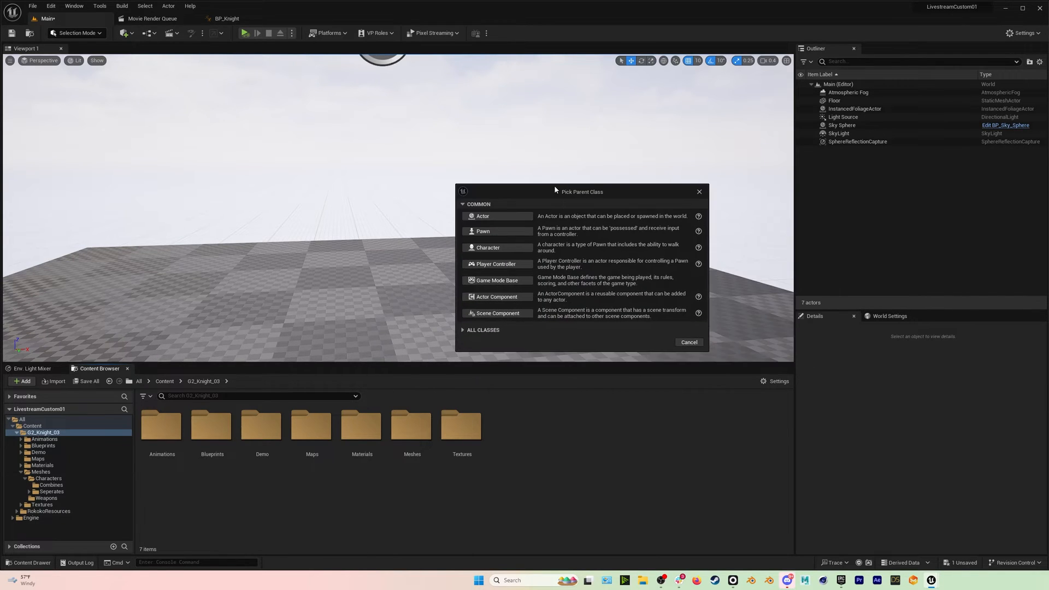
click(465, 329)
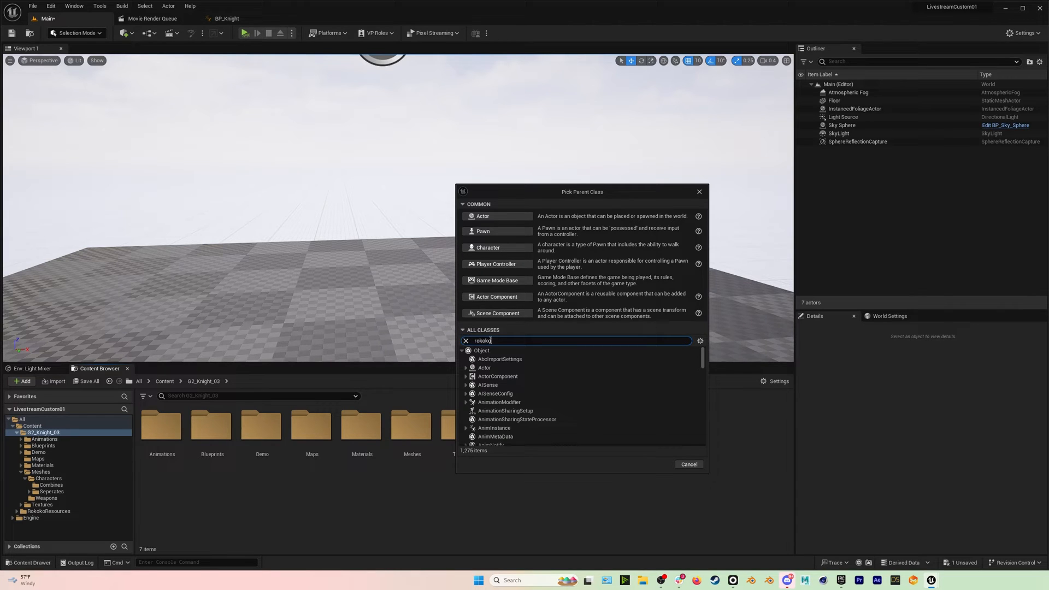
scroll(526, 424, down, 2)
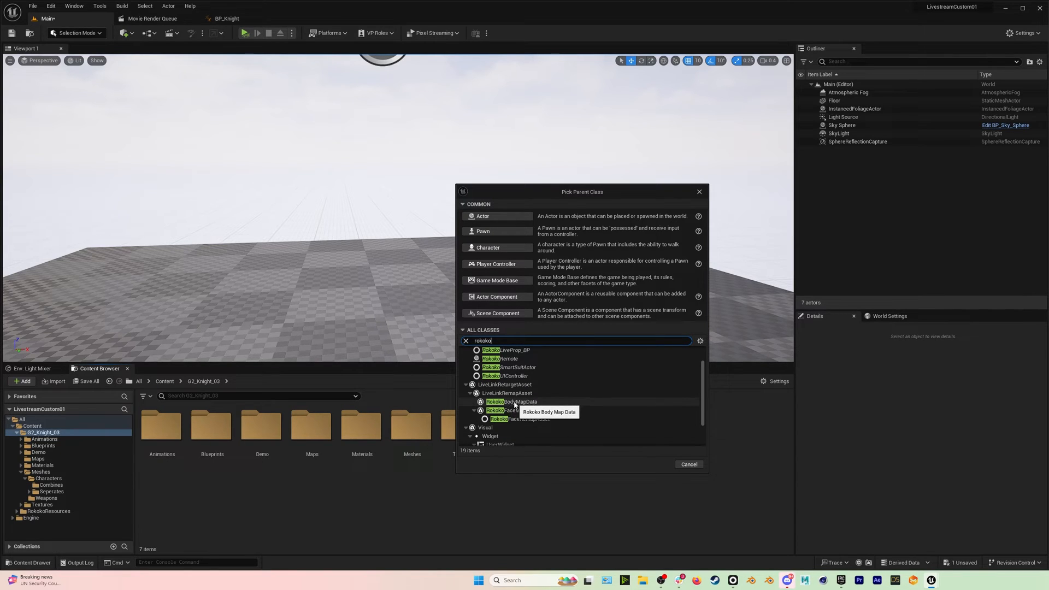
click(515, 404)
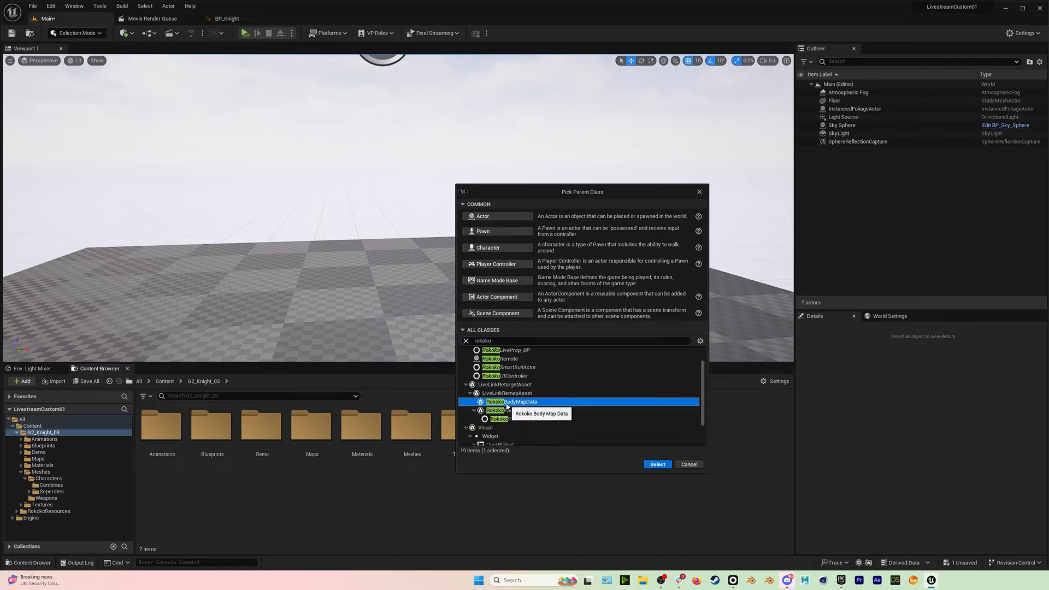
click(658, 465)
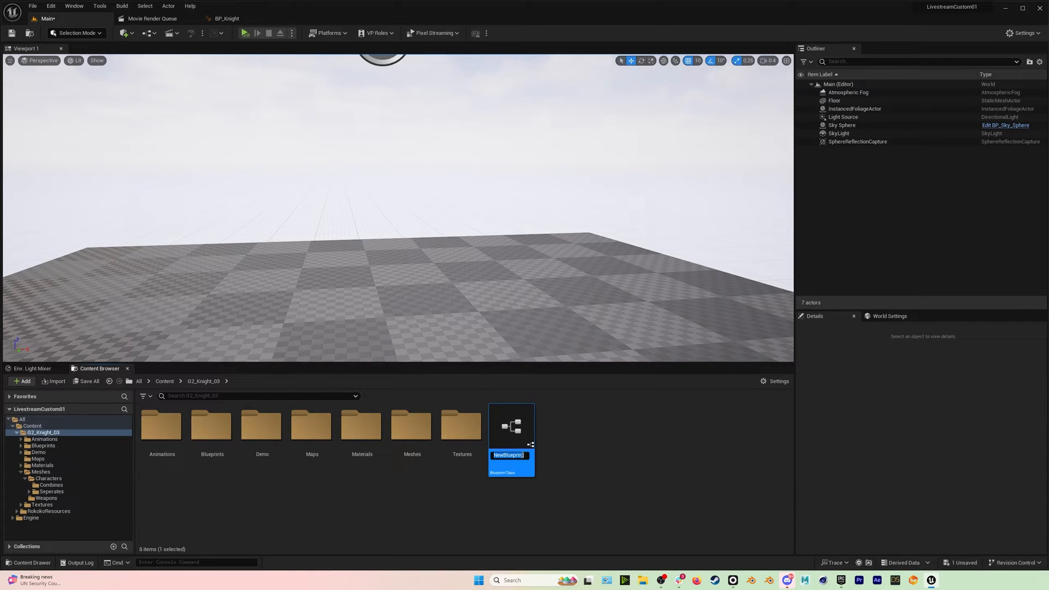
key(BackSpace)
text(Knight_Bonemap)
key(Return)
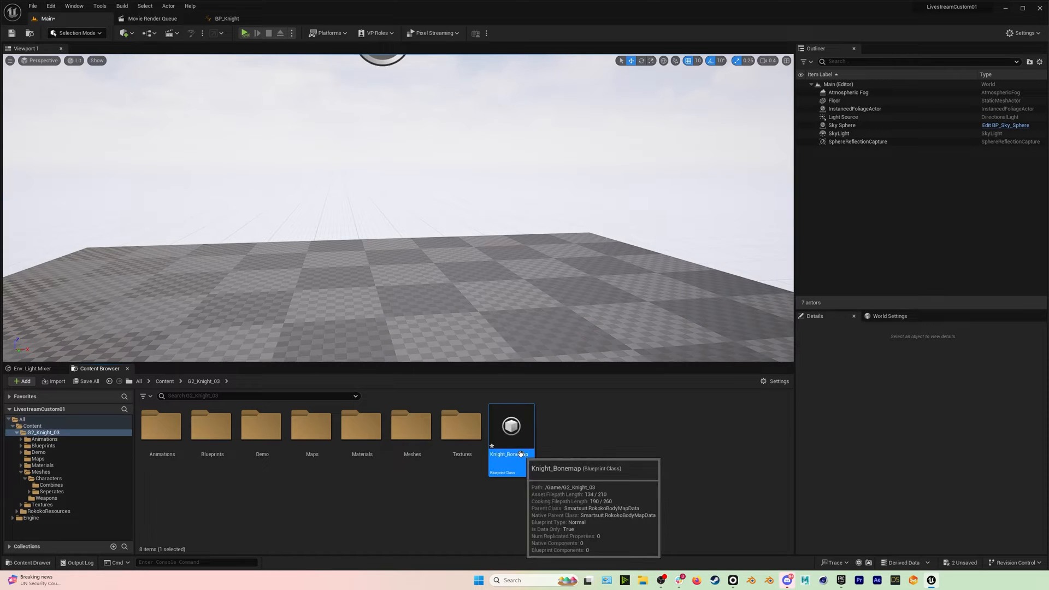
Open Knight_Bonemap in a separate, enlarged window and look through its Bone Remapping entries.
double_click(521, 439)
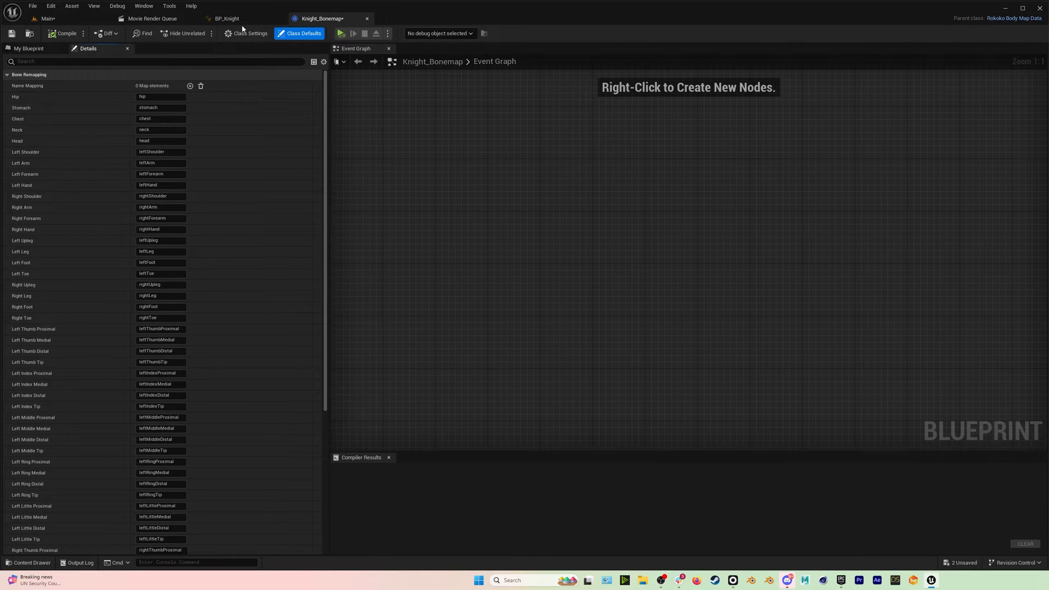
drag(329, 21, 365, 41)
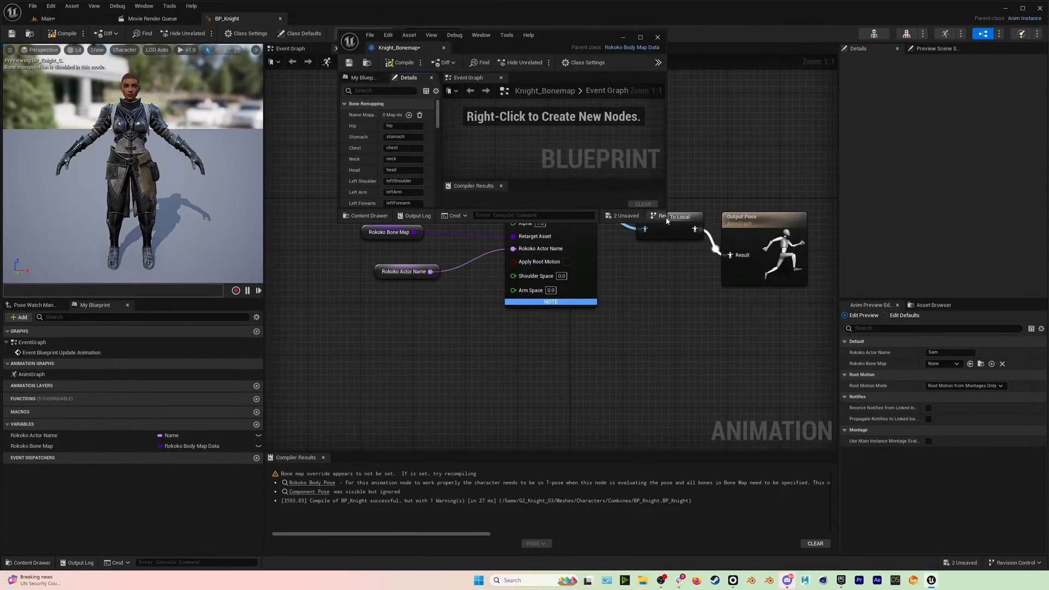
drag(665, 222, 886, 536)
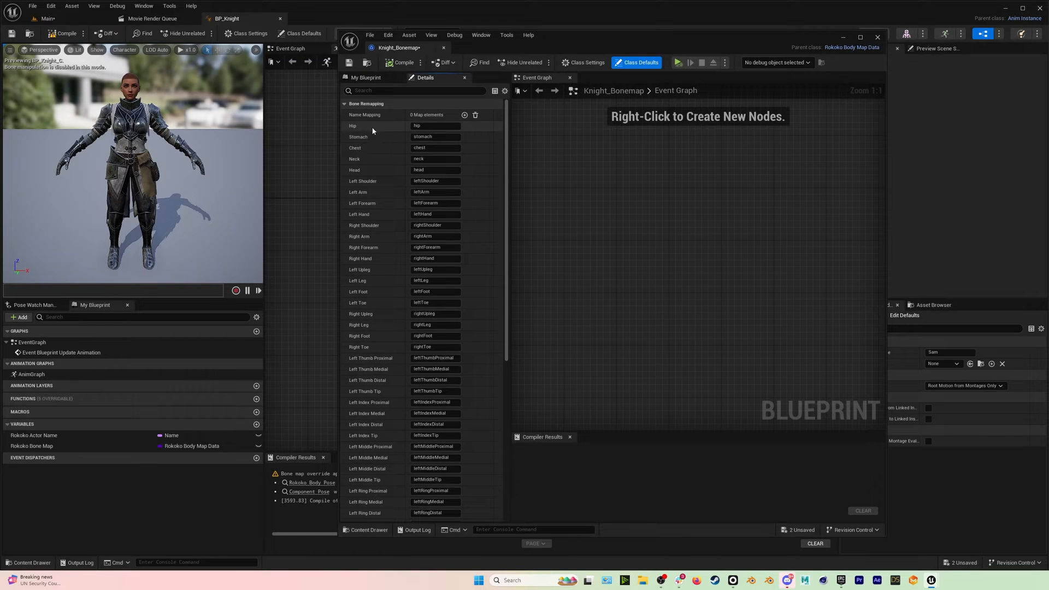
scroll(372, 314, down, 5)
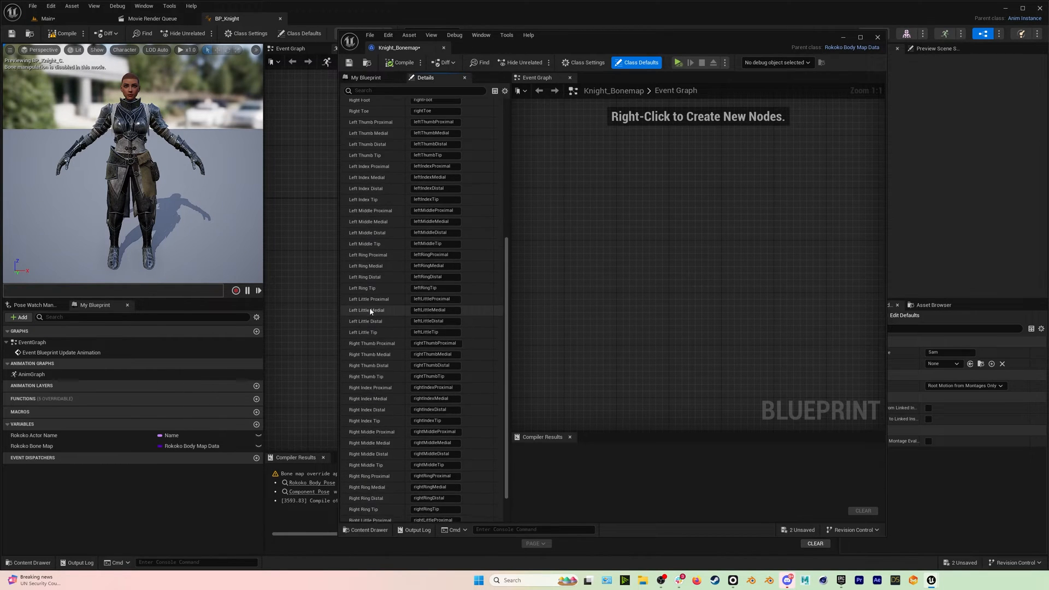
scroll(369, 308, up, 5)
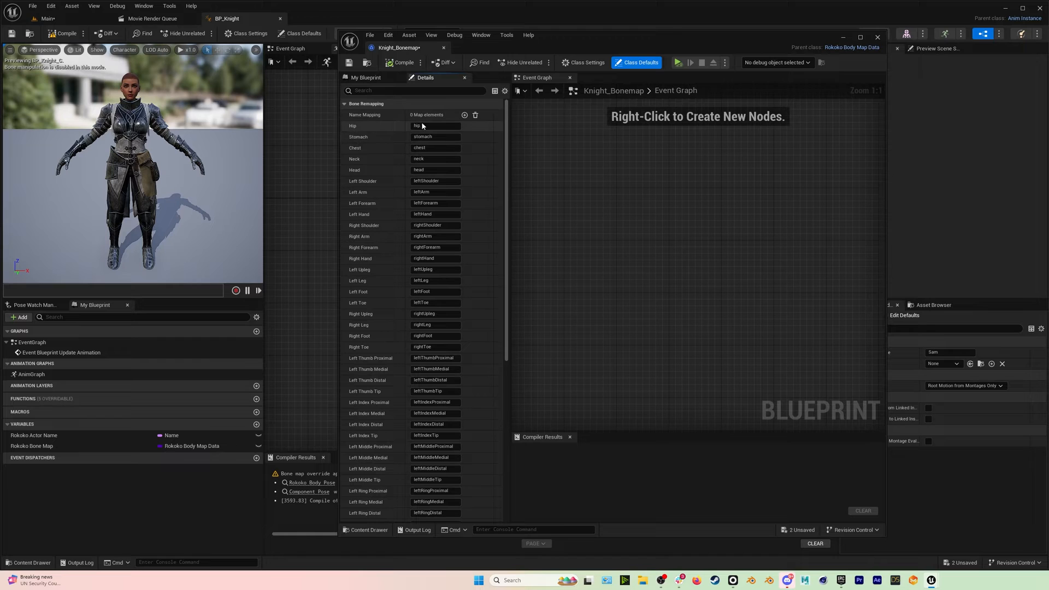
Minimize the Knight_Bonemap window, open the knight's skeleton from BP_Knight, and look through its bone hierarchy.
click(843, 38)
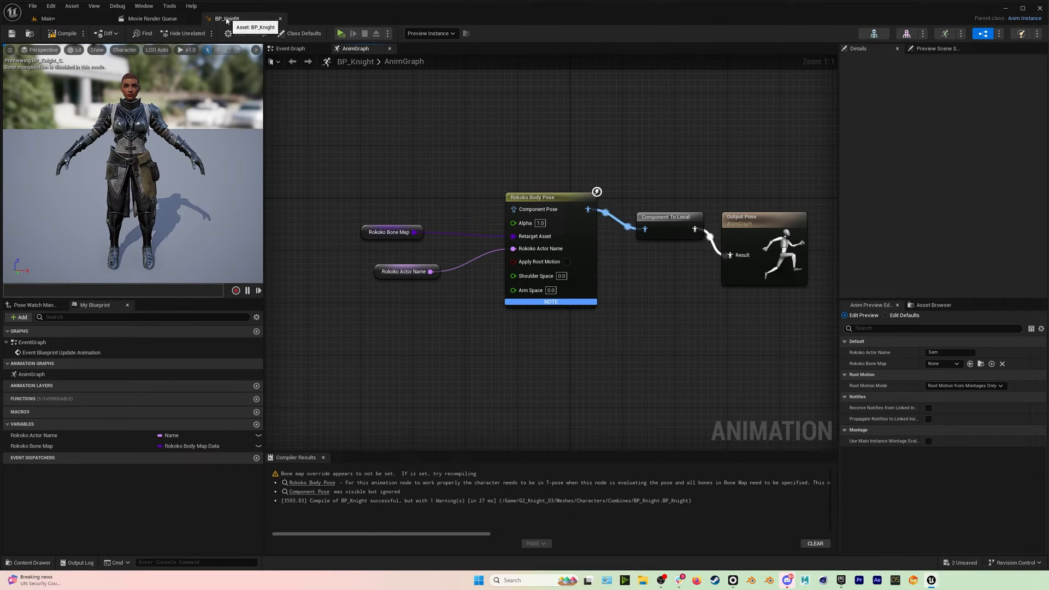
click(874, 34)
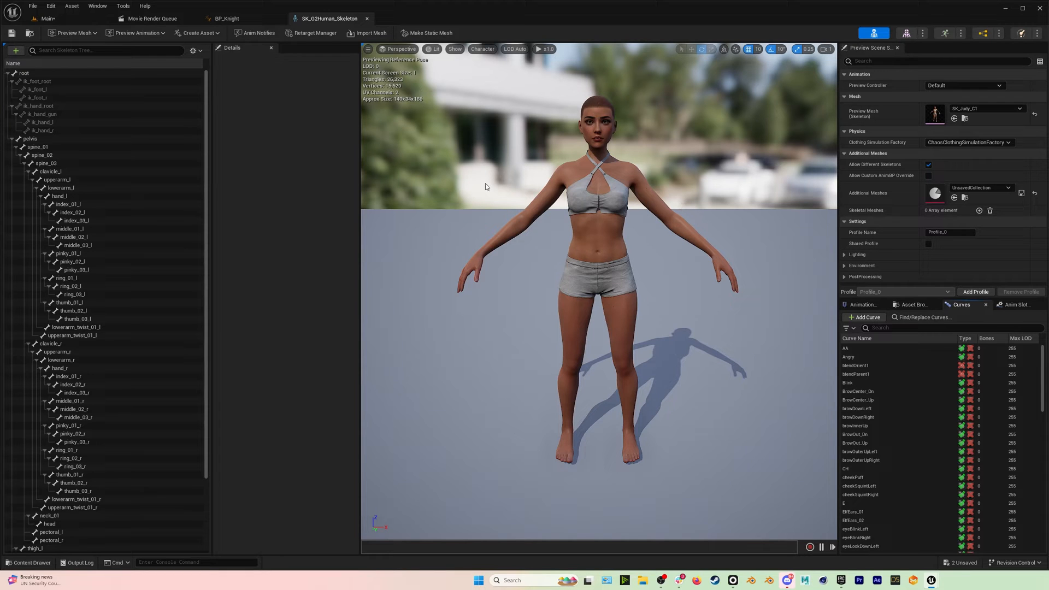
scroll(66, 144, down, 3)
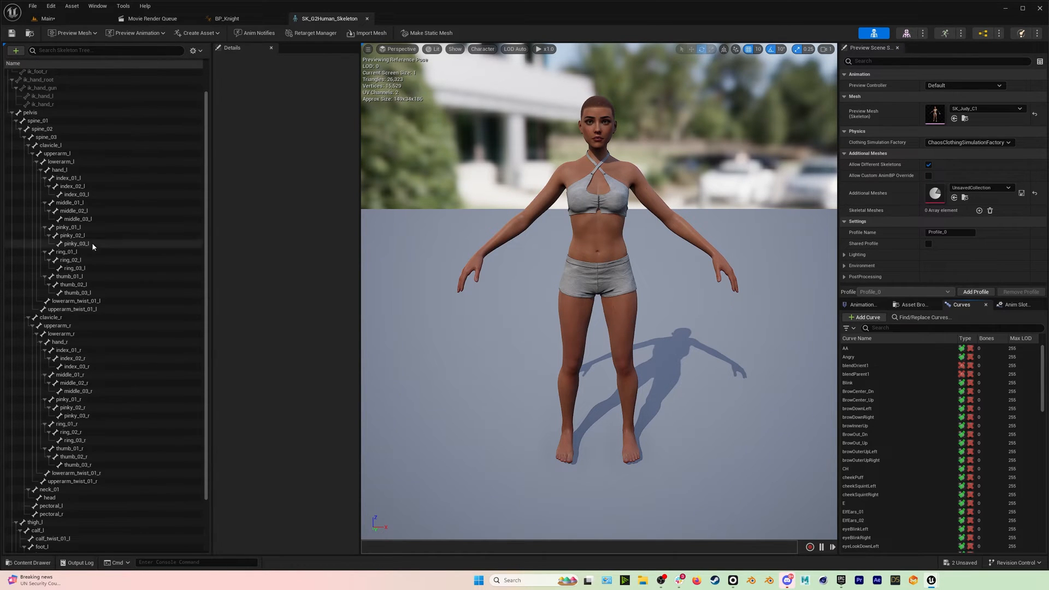
scroll(69, 198, down, 1)
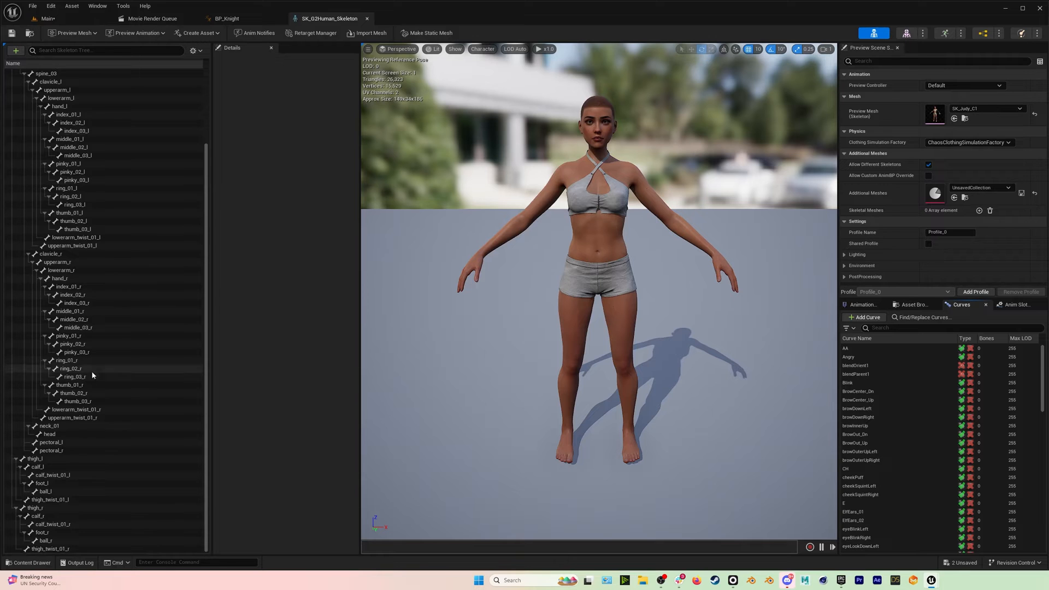
scroll(93, 382, up, 4)
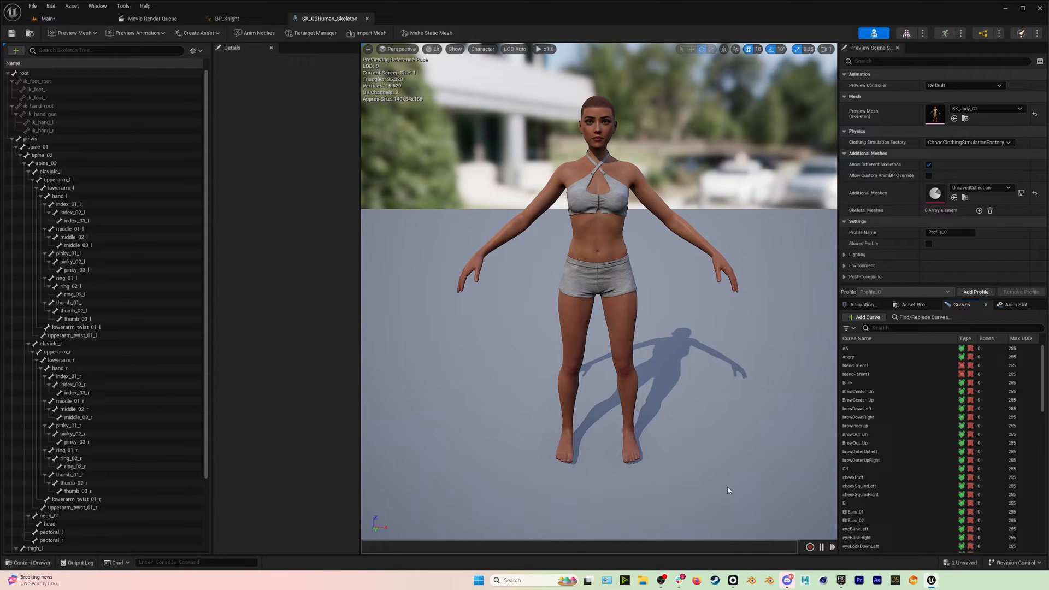
Restore the Knight_Bonemap window and position it beside the skeleton tree so both bone lists can be compared.
mouse_move(934, 584)
click(907, 541)
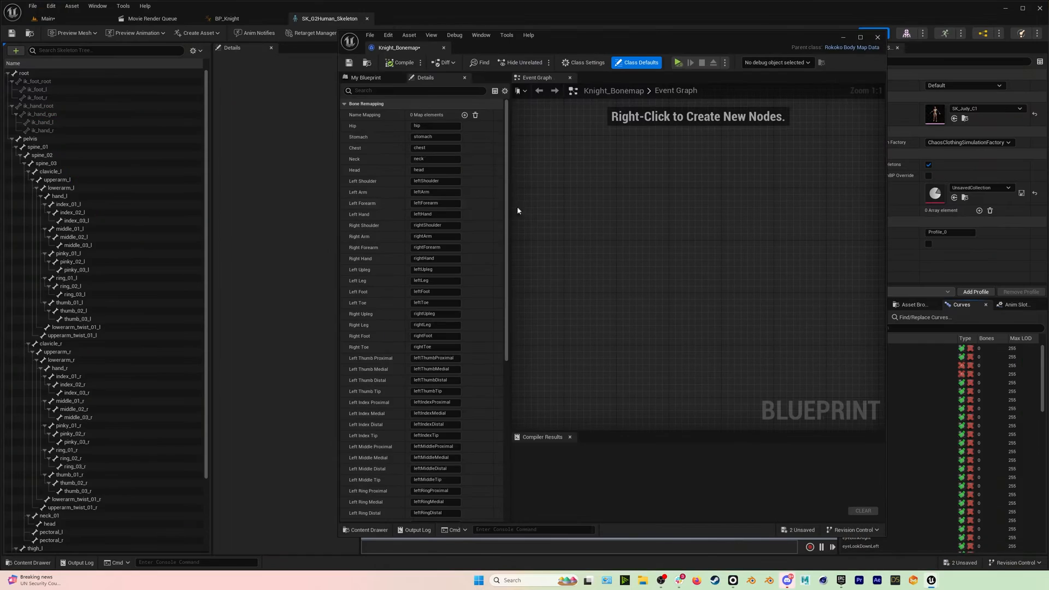
drag(555, 39, 494, 34)
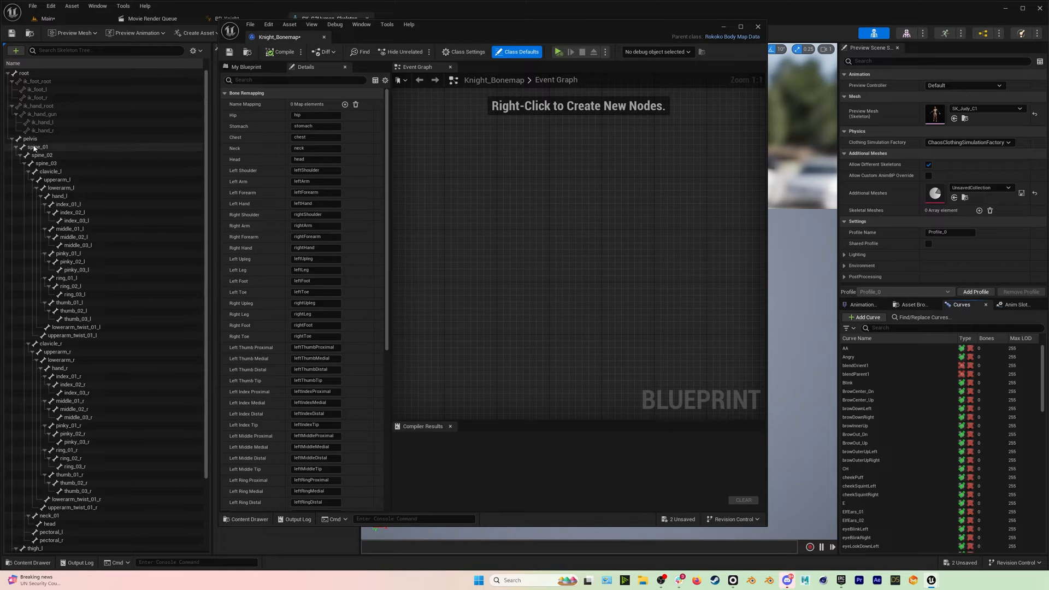
scroll(87, 328, down, 5)
scroll(84, 301, up, 5)
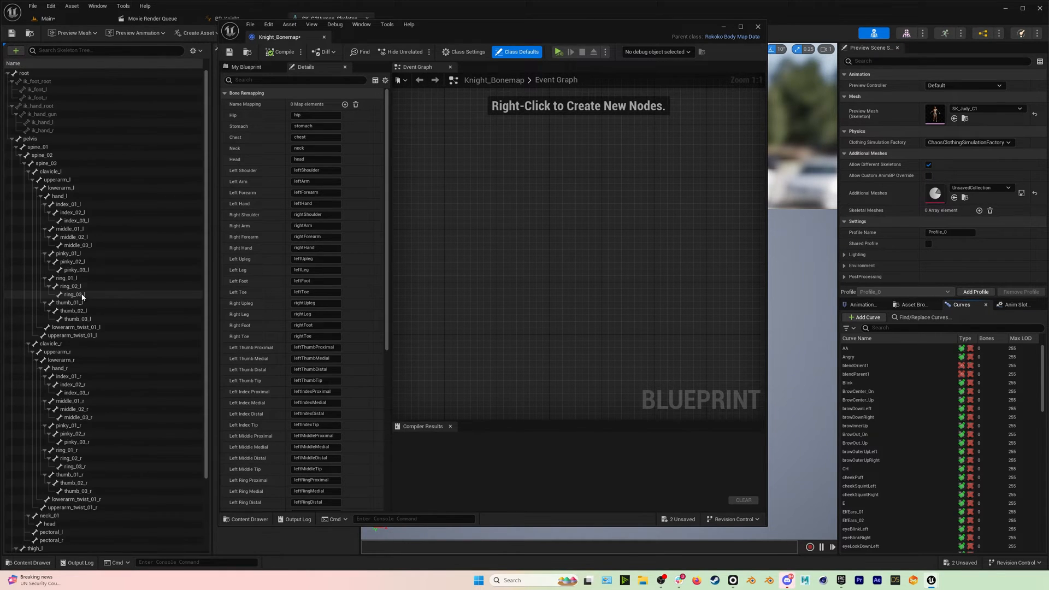
Map the Hip entry of Knight_Bonemap to pelvis by copying the bone's name from the skeleton tree.
click(327, 115)
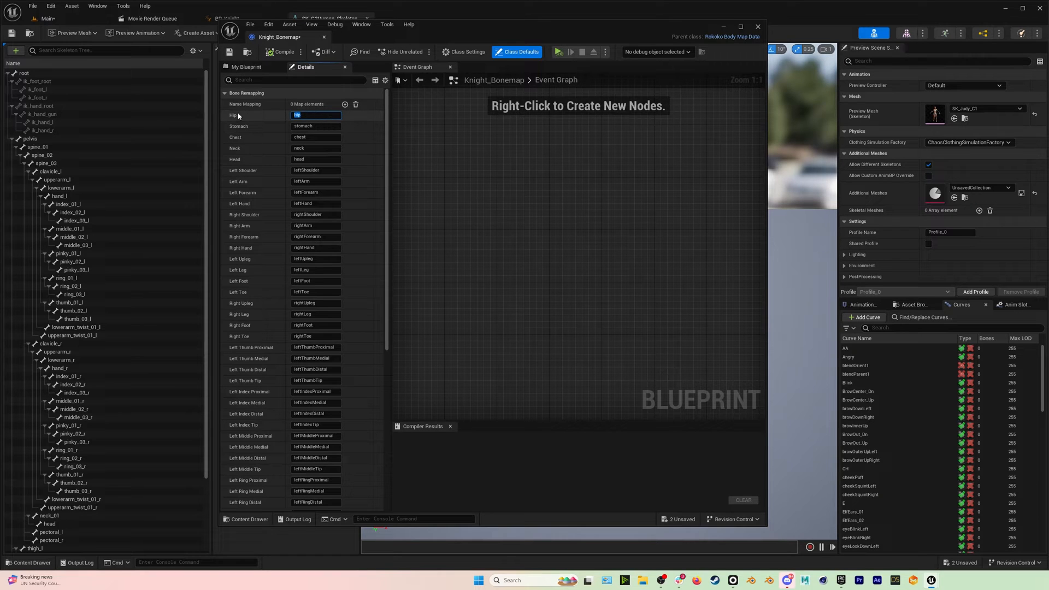
right_click(30, 142)
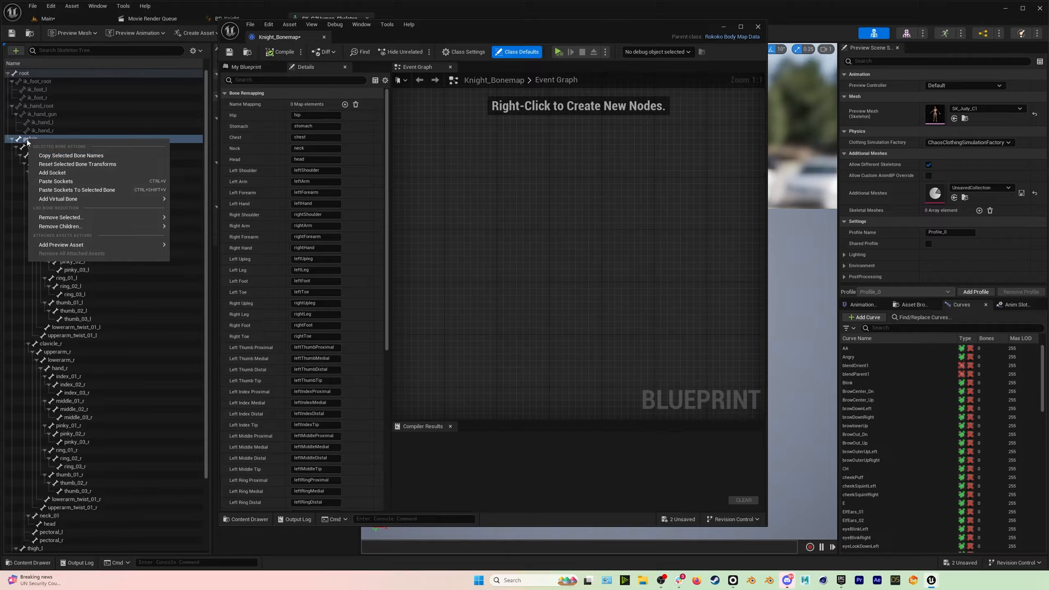
click(70, 156)
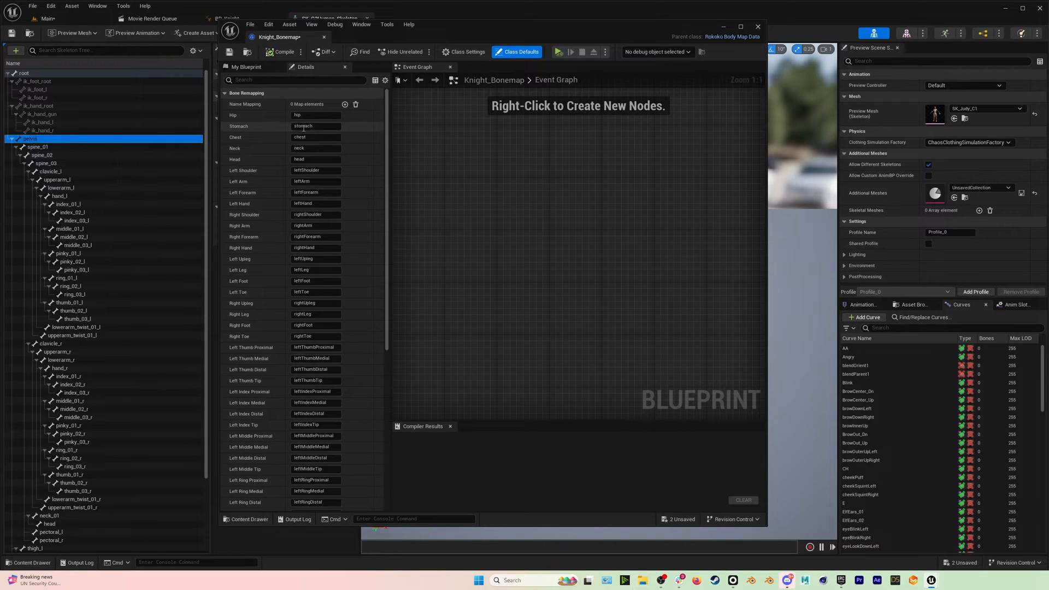
click(316, 115)
key(ctrl+v)
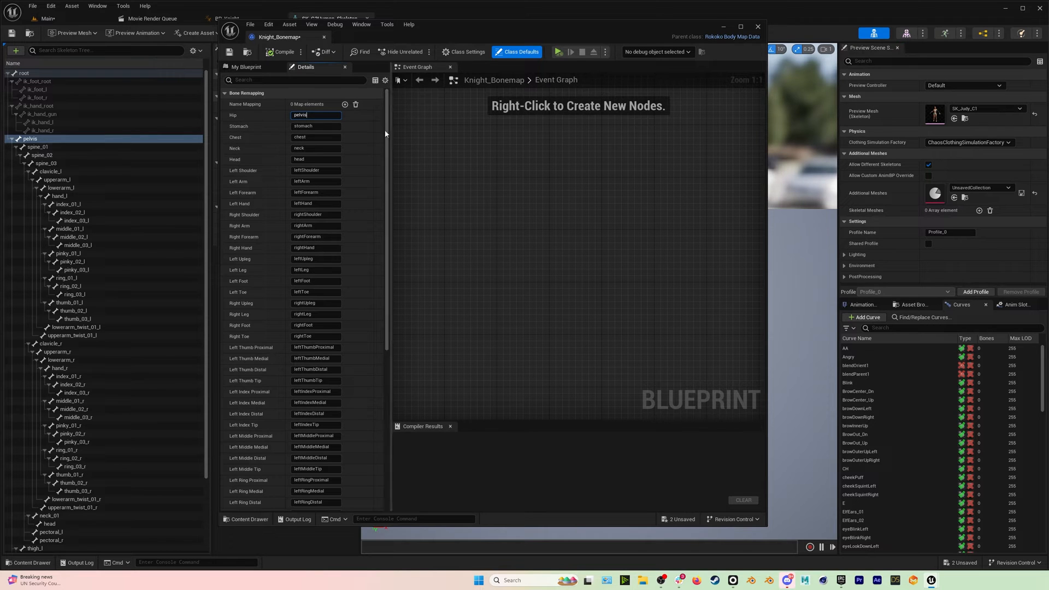
Copy the spine_01 bone name from the skeleton tree into the Stomach entry of Knight_Bonemap.
click(328, 126)
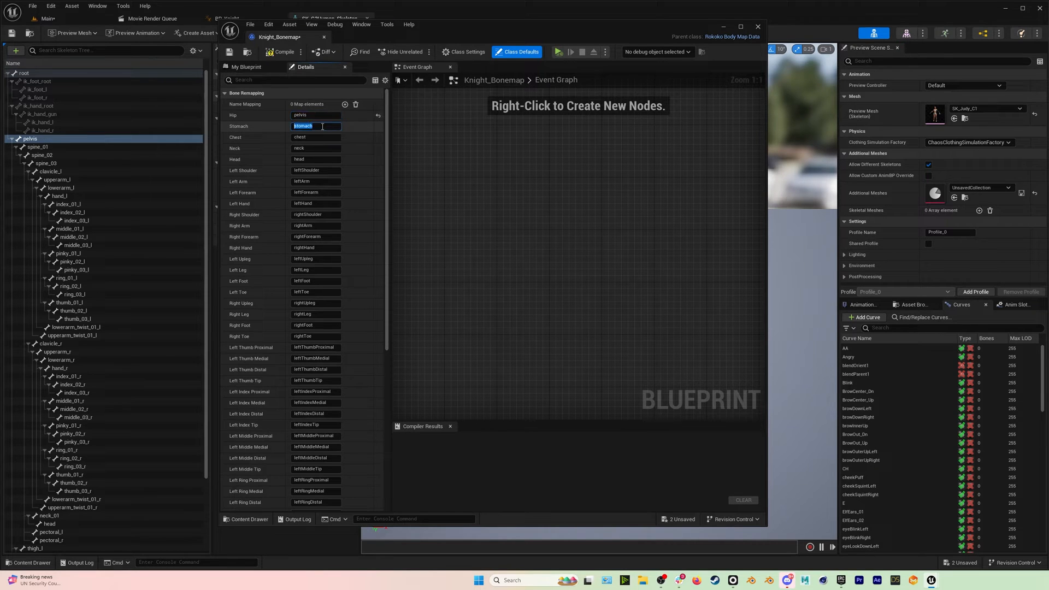
click(48, 147)
right_click(47, 147)
click(110, 165)
click(316, 126)
key(ctrl+v)
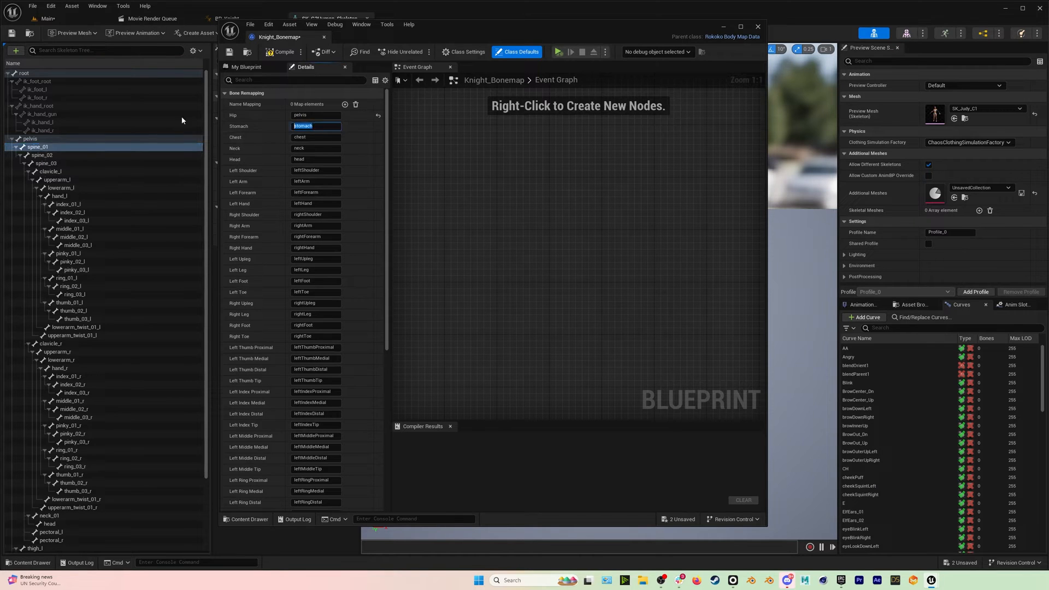
Apply spine_01 as the bone name of the Stomach entry in Knight_Bonemap.
key(Return)
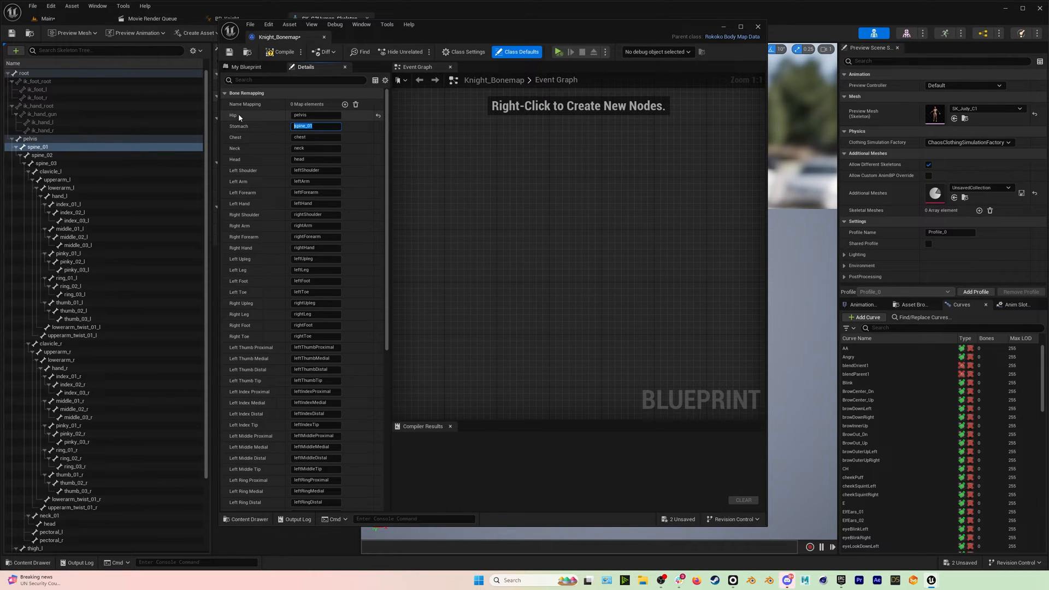
Select the pelvis bone, check its position on the preview character behind Knight_Bonemap, and bring the bone map window back.
click(50, 138)
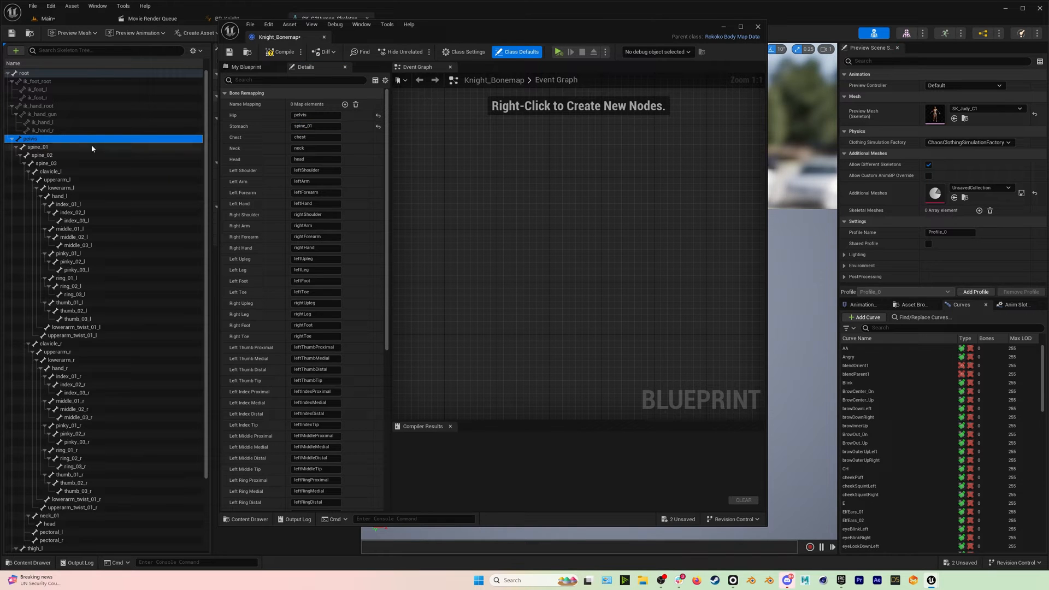
click(726, 26)
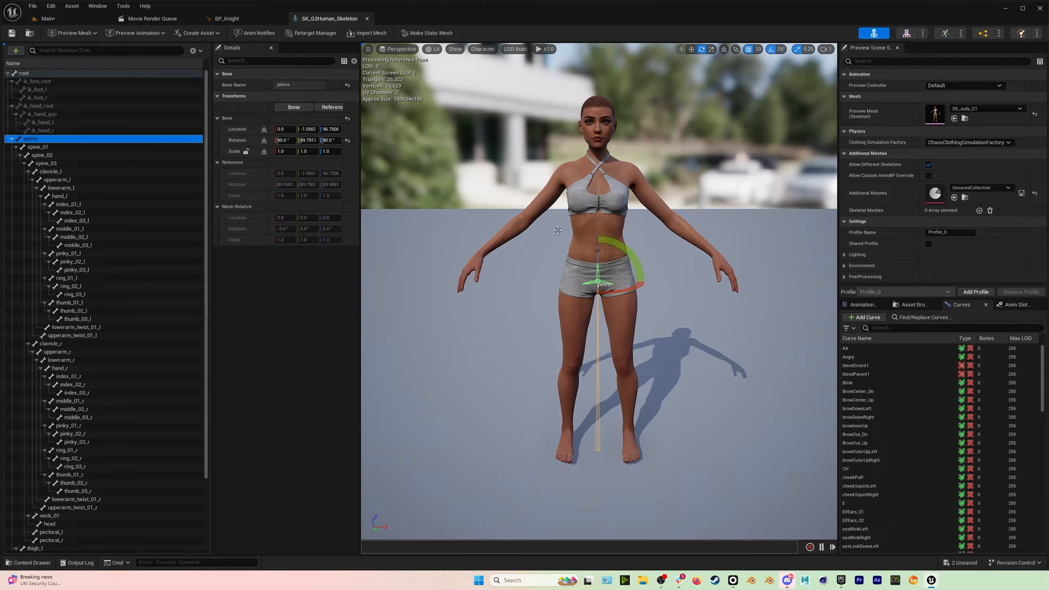
mouse_move(635, 283)
mouse_down()
mouse_move(627, 251)
mouse_move(635, 283)
mouse_up()
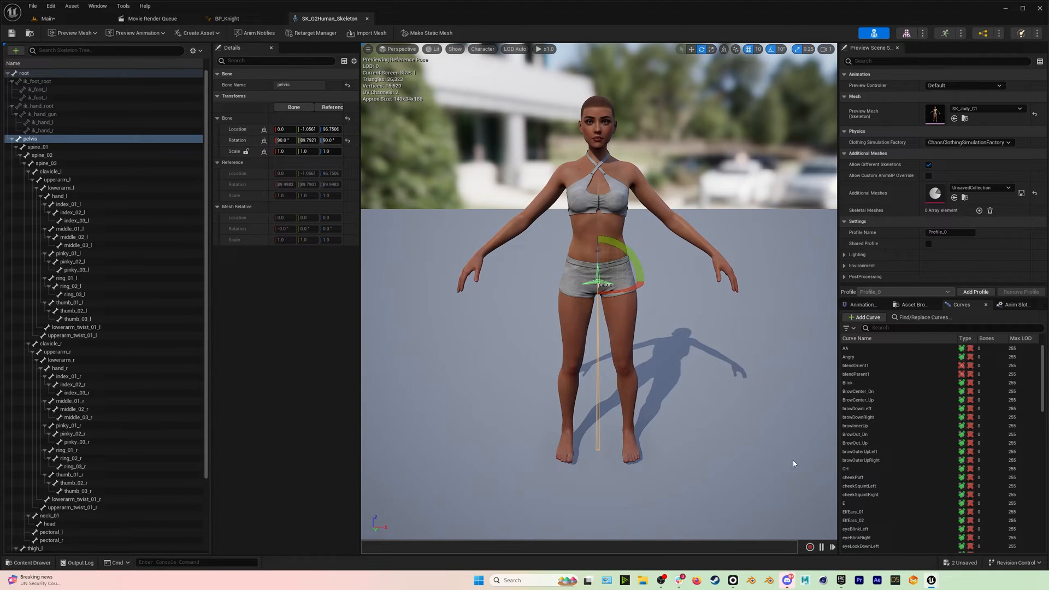
mouse_move(933, 581)
click(973, 541)
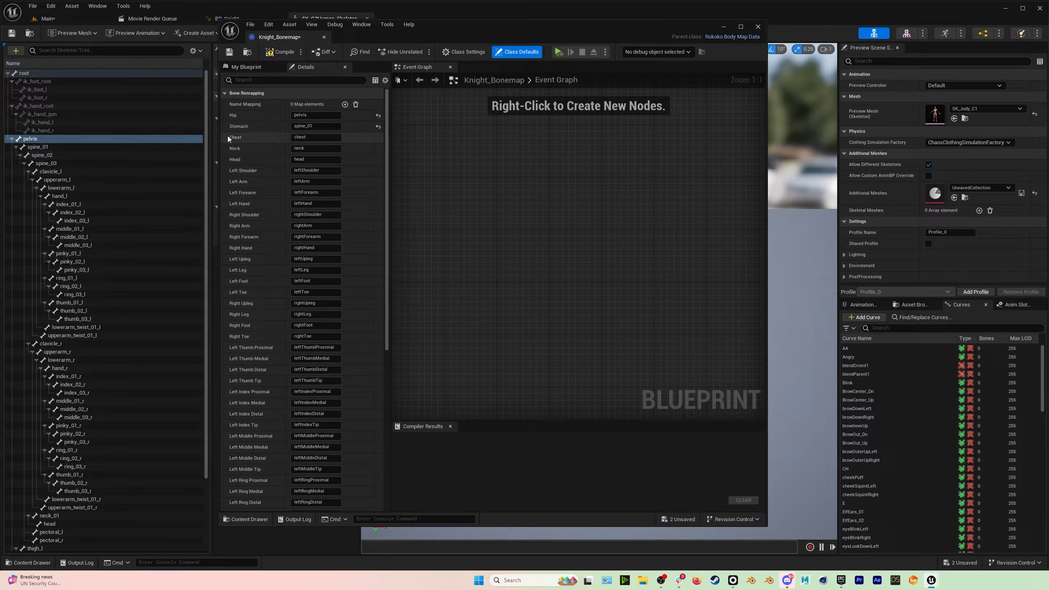
Map the Chest entry of Knight_Bonemap to spine_03.
click(321, 127)
click(324, 137)
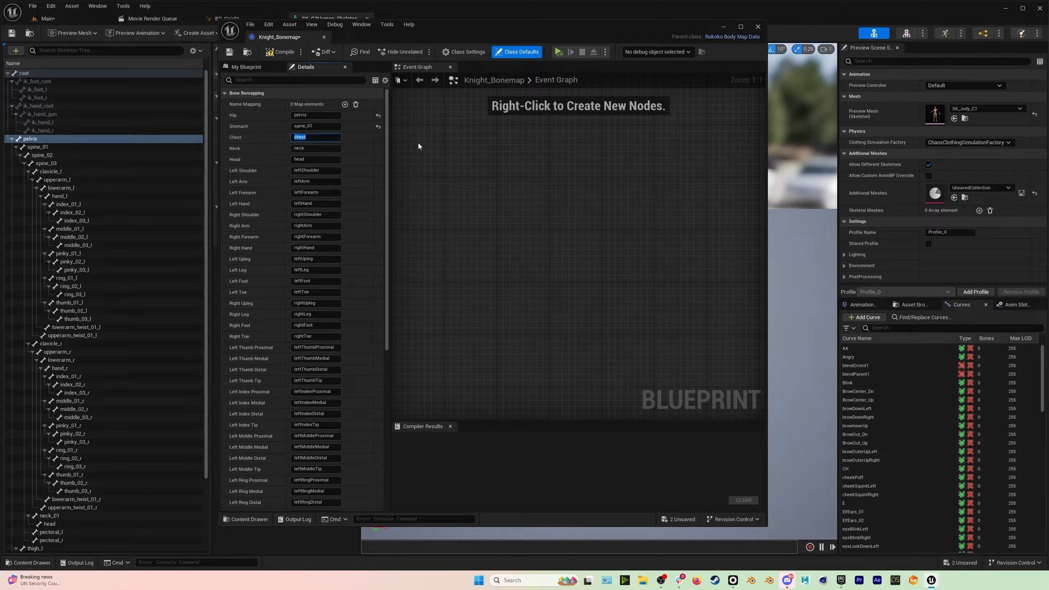
text(spine_03)
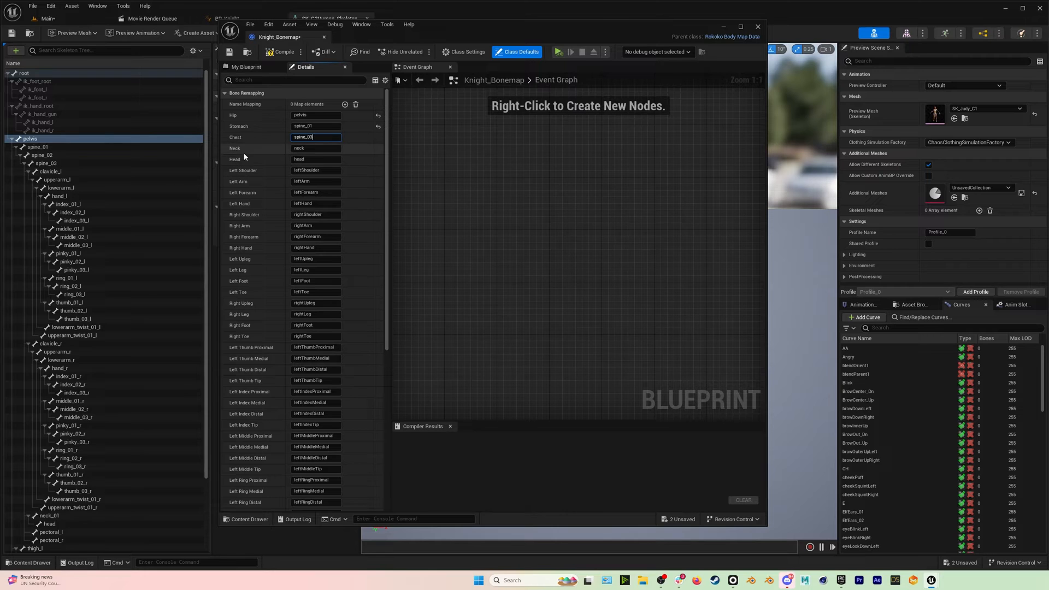
Find the neck bone in the skeleton tree and map the Neck entry to neck_01.
scroll(115, 254, down, 3)
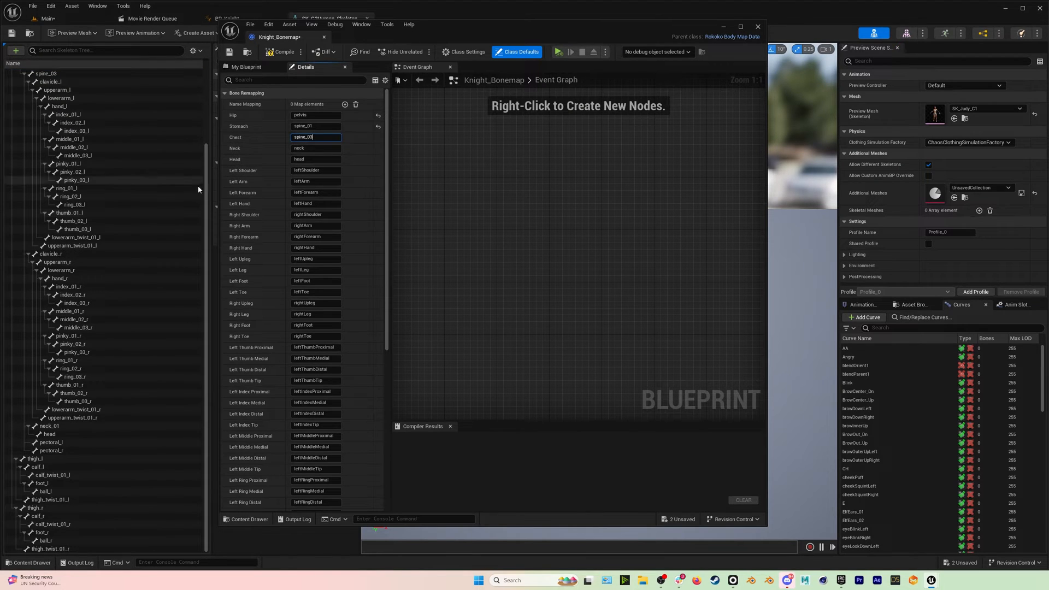
scroll(110, 314, up, 3)
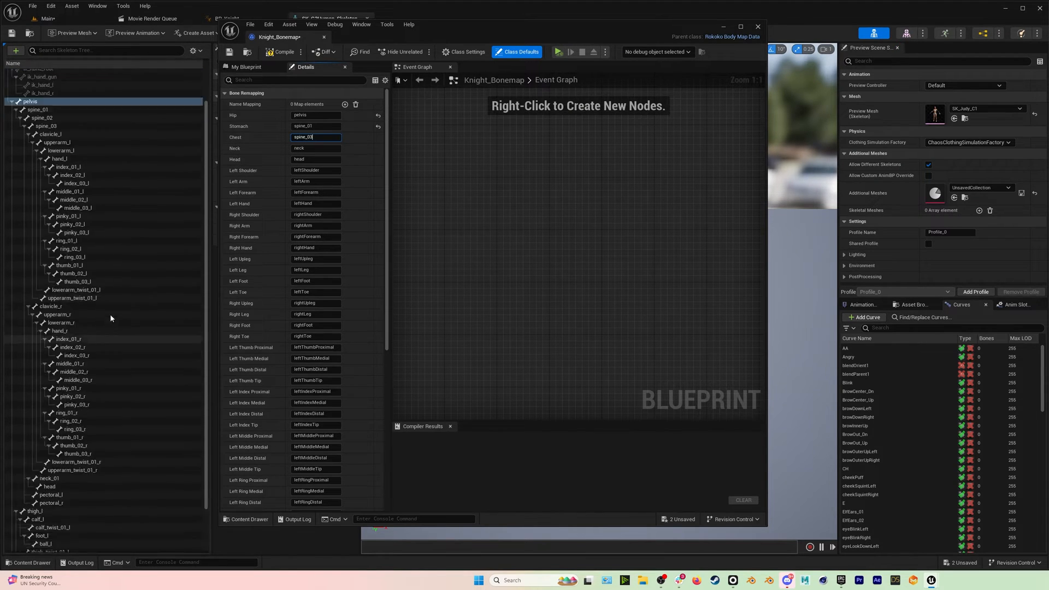
scroll(62, 274, down, 3)
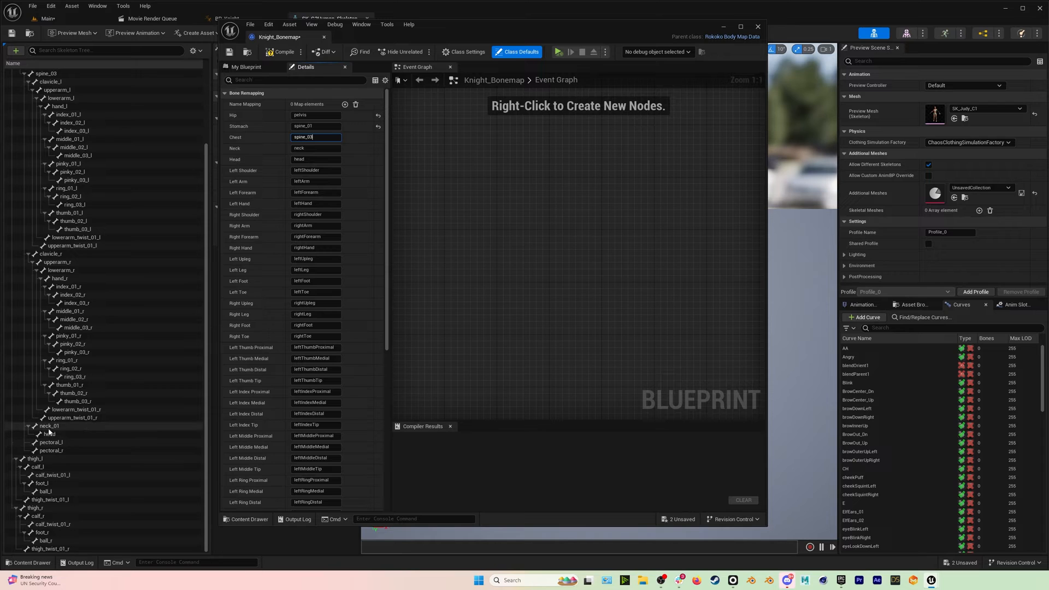
click(320, 148)
double_click(333, 148)
text(neck)
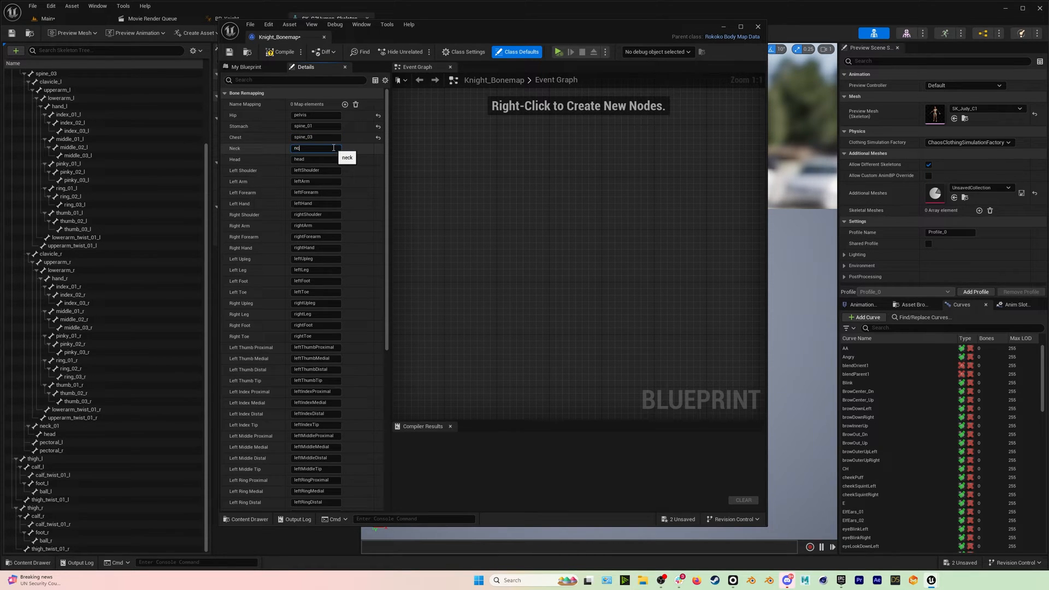
key(Return)
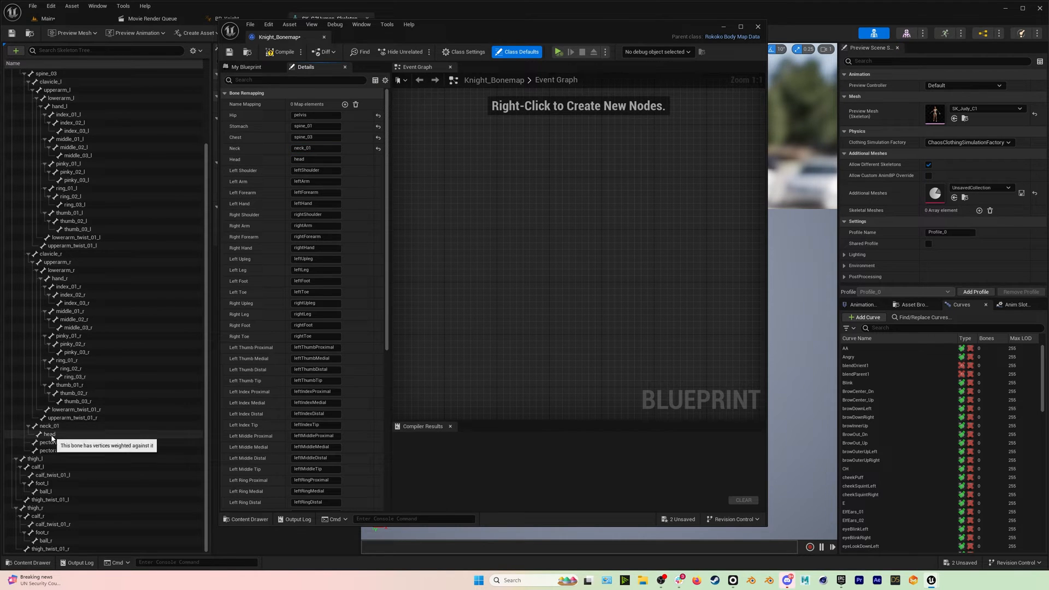
Locate the left arm bones in the skeleton tree and map the Left Shoulder entry to clavicle_l.
scroll(117, 327, up, 3)
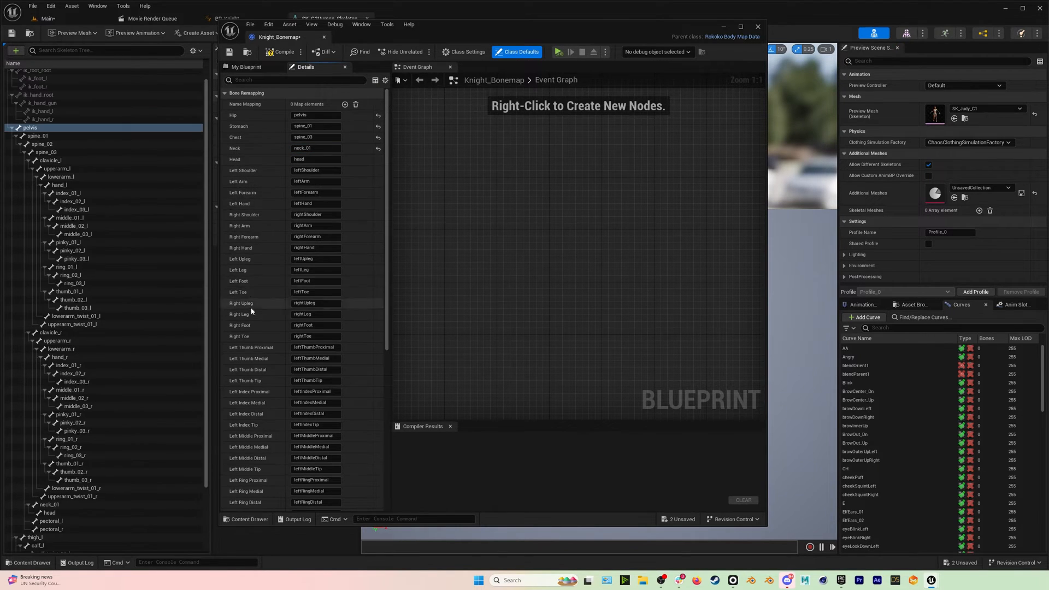
scroll(93, 270, down, 3)
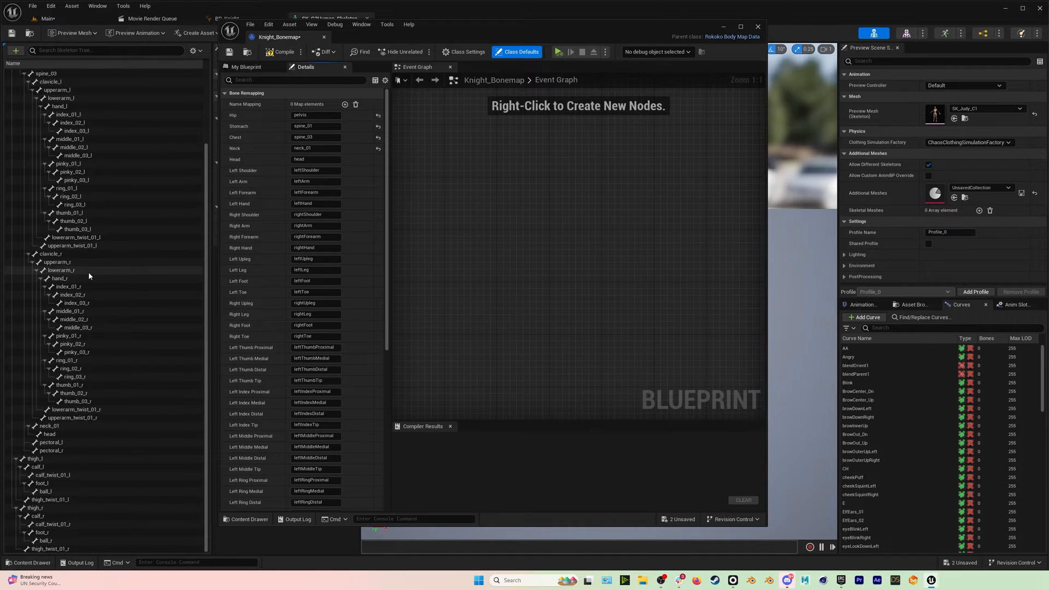
scroll(89, 276, up, 2)
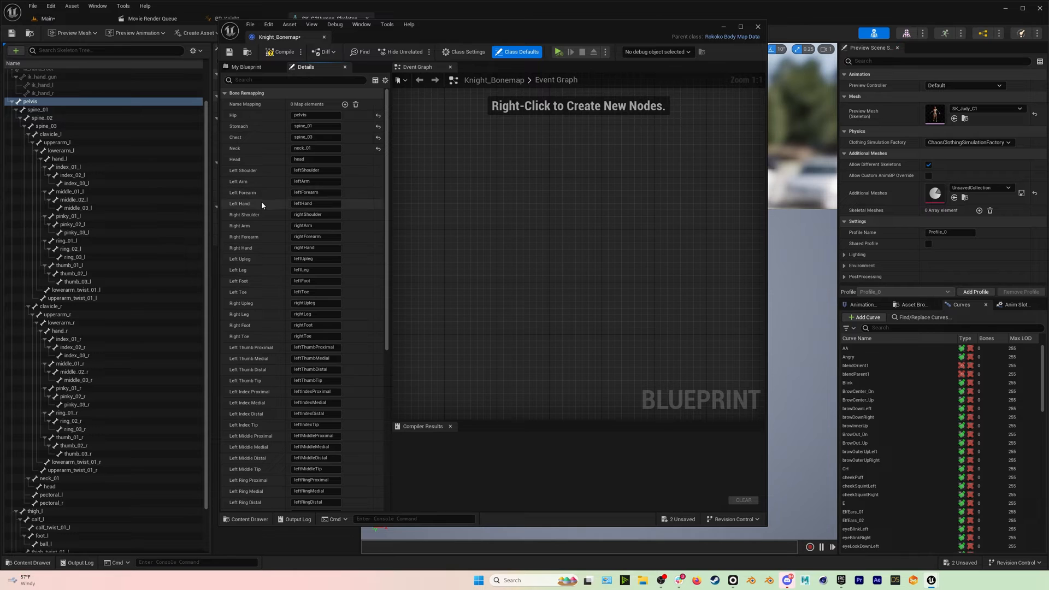
click(326, 170)
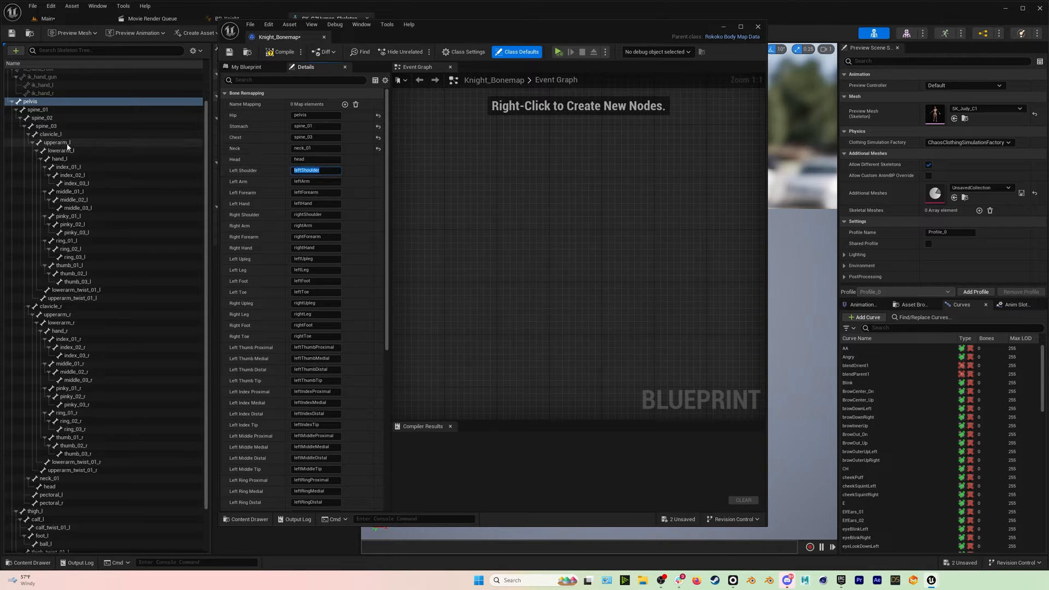
click(332, 175)
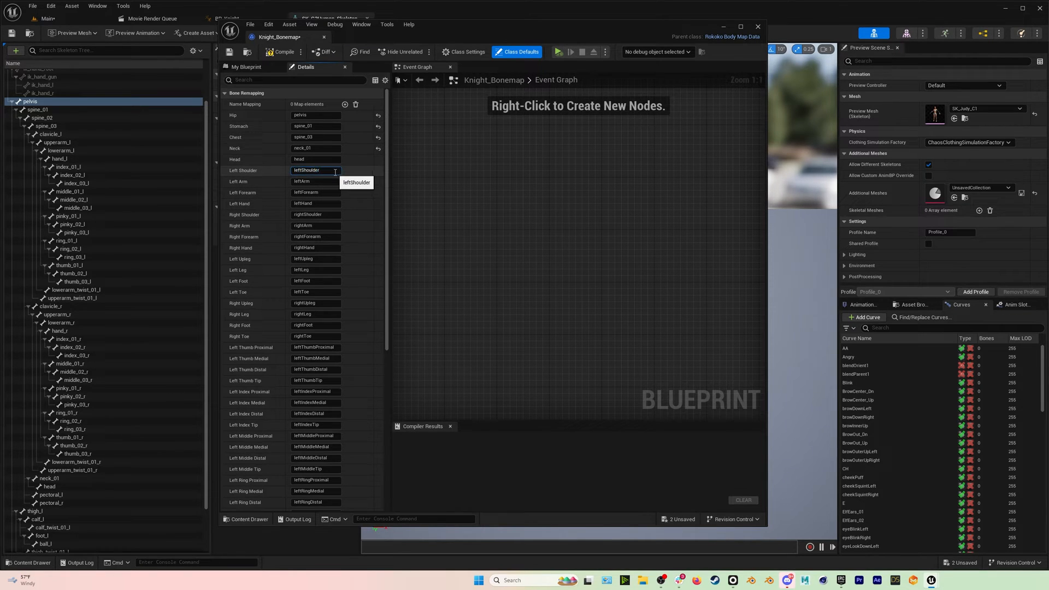
key(ctrl+a)
text(c)
key(Tab)
Map Left Arm to upperarm_l, Left Forearm to lowerarm_l and Left Hand to hand_l.
text(uppe)
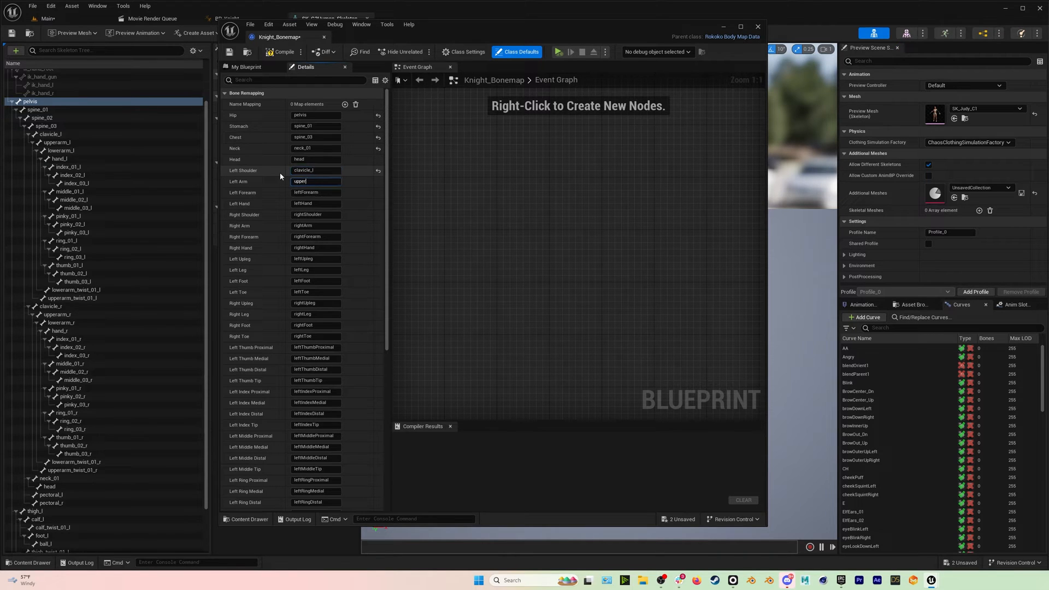
key(Tab)
text(lower)
key(Tab)
text(hand_l)
key(Tab)
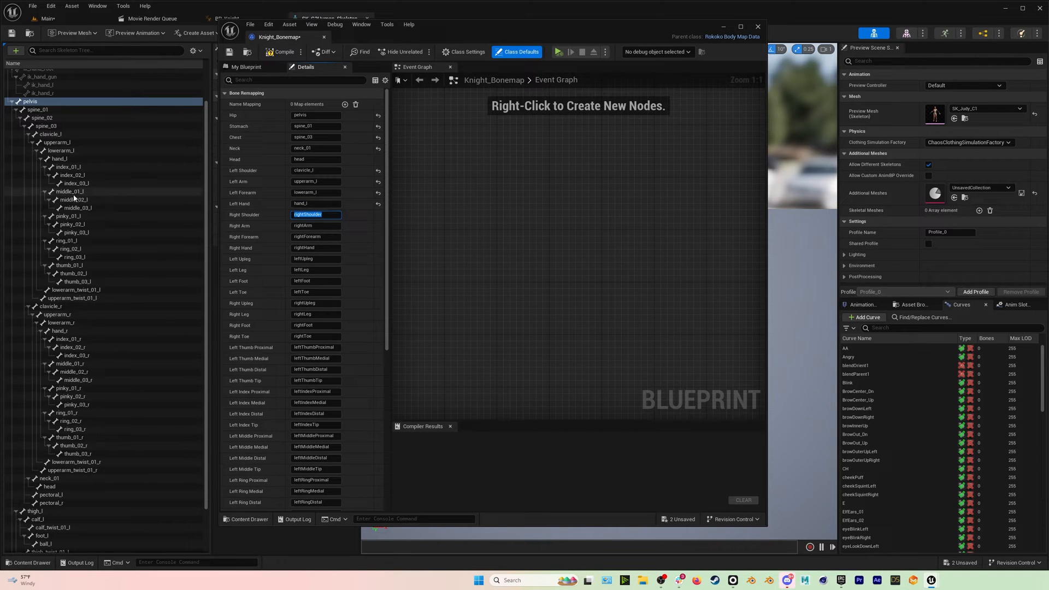
Replace the bone name of the Right Shoulder entry with clavicle_r.
click(329, 215)
drag(329, 214, 290, 208)
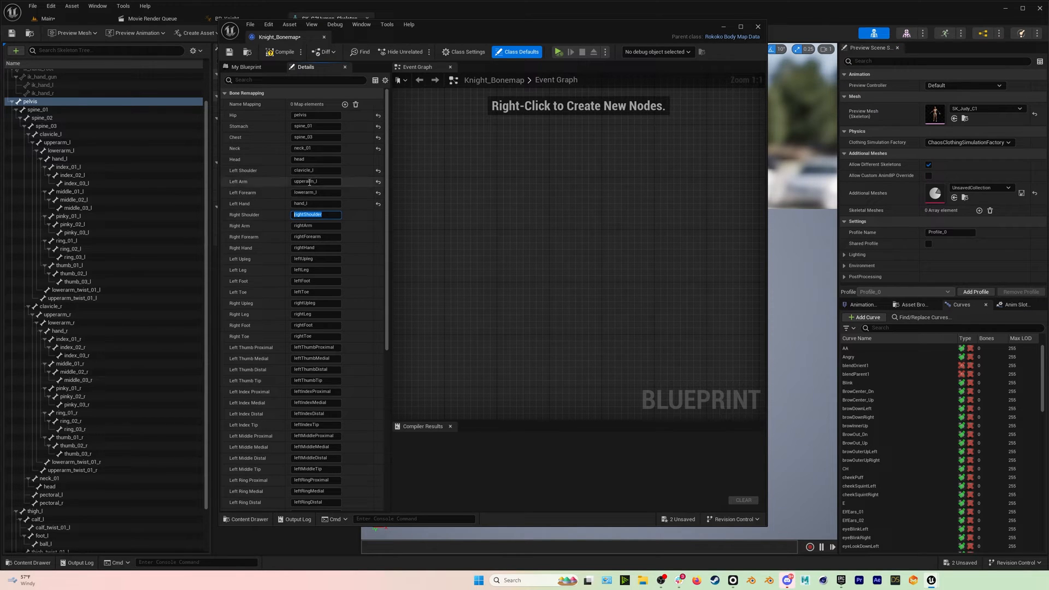
text(clavi)
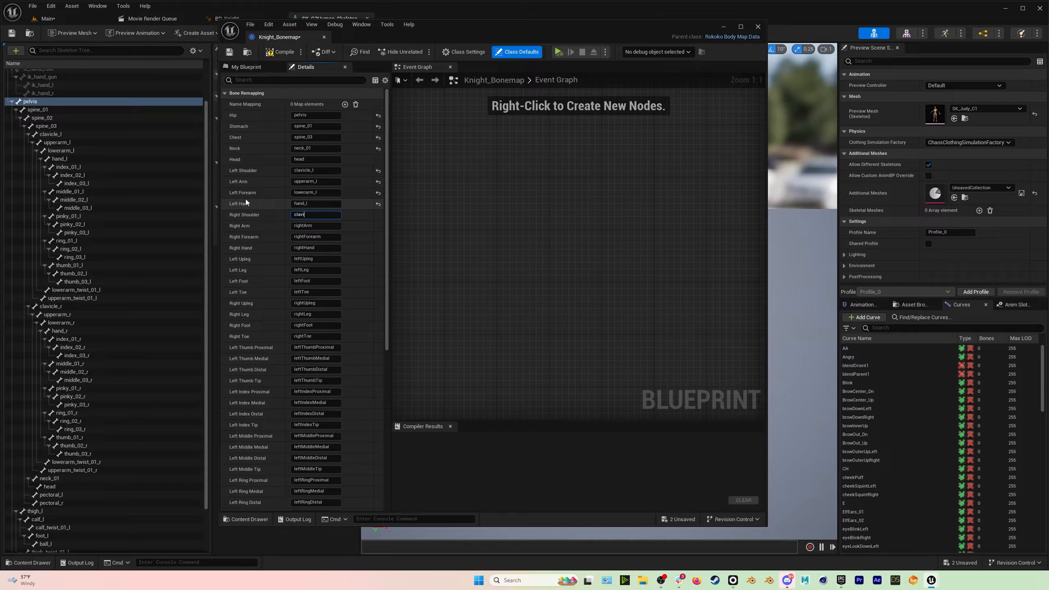
text(cle_r)
key(Tab)
Map Right Arm to upperarm_r, Right Forearm to lowerarm_r and Right Hand to hand_r.
text(upperarm_r)
key(Tab)
text(lowerarm_r)
key(Tab)
text(han)
key(Tab)
Map the left leg entries to the skeleton's bones: Left Upleg to thigh_l, Left Leg to calf_l, Left Foot to foot_l and Left Toe to ball_l.
scroll(131, 305, down, 2)
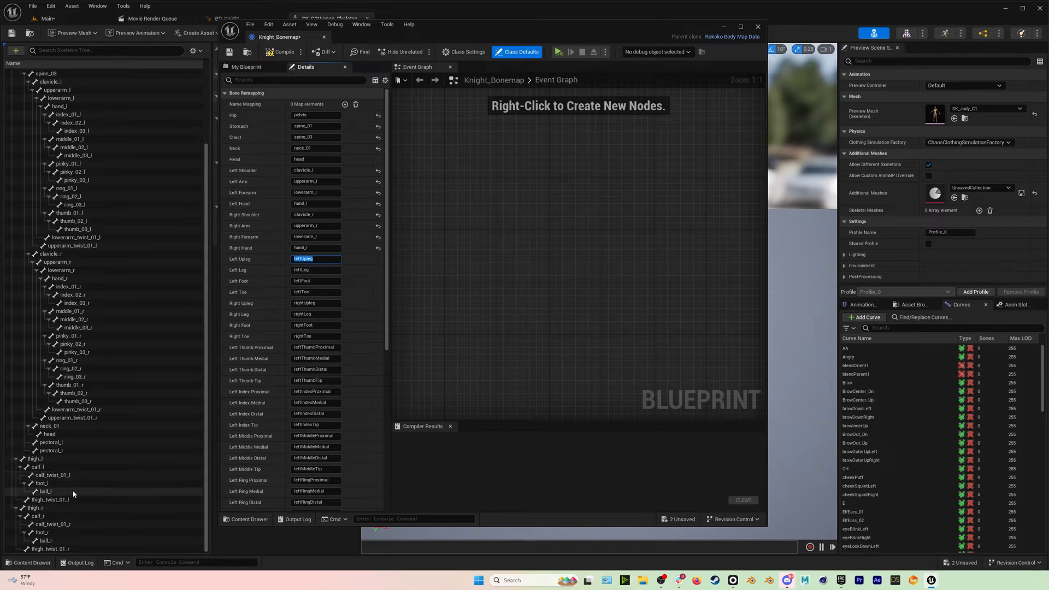
scroll(273, 243, down, 3)
scroll(261, 340, up, 4)
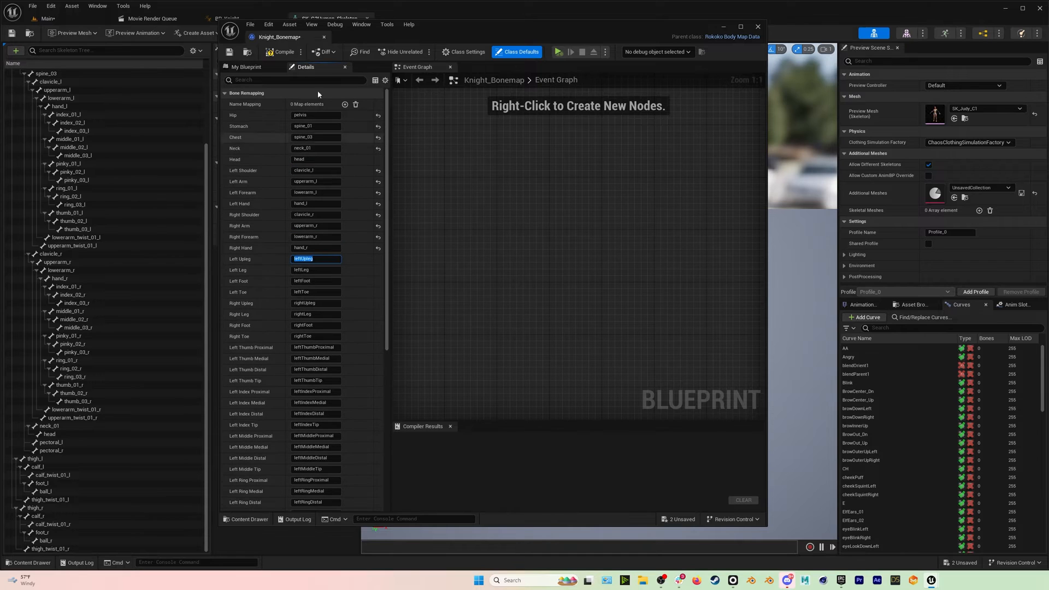
scroll(273, 258, down, 1)
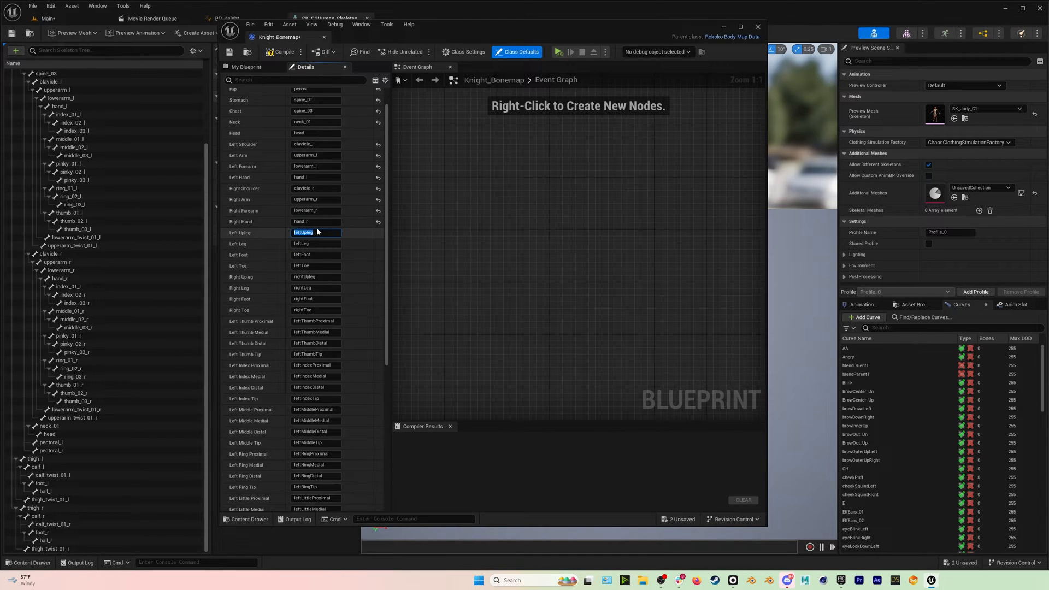
text(_l)
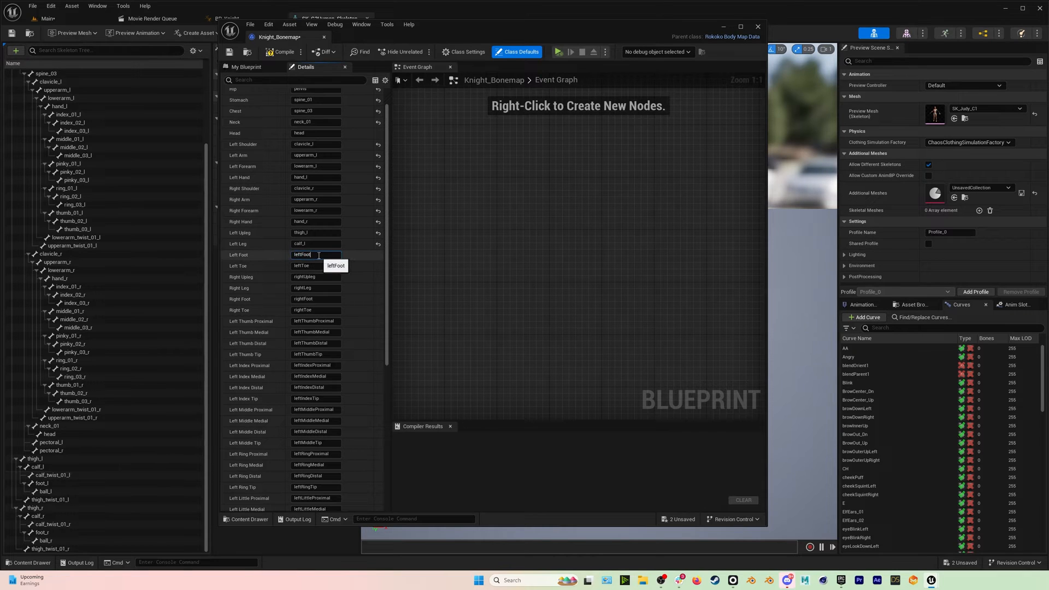
text(f)
key(Tab)
text(bal)
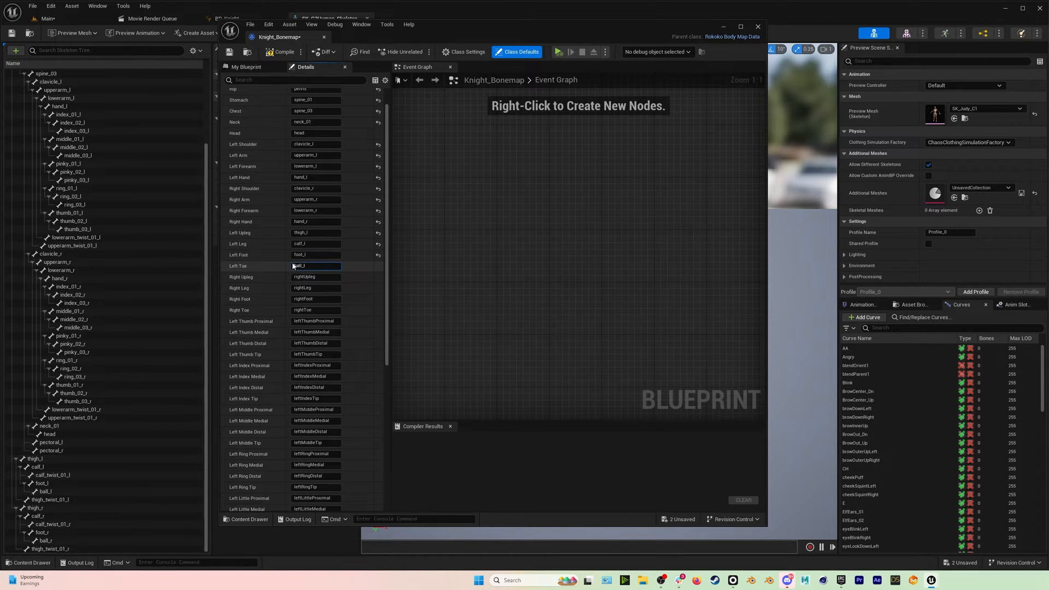
key(Tab)
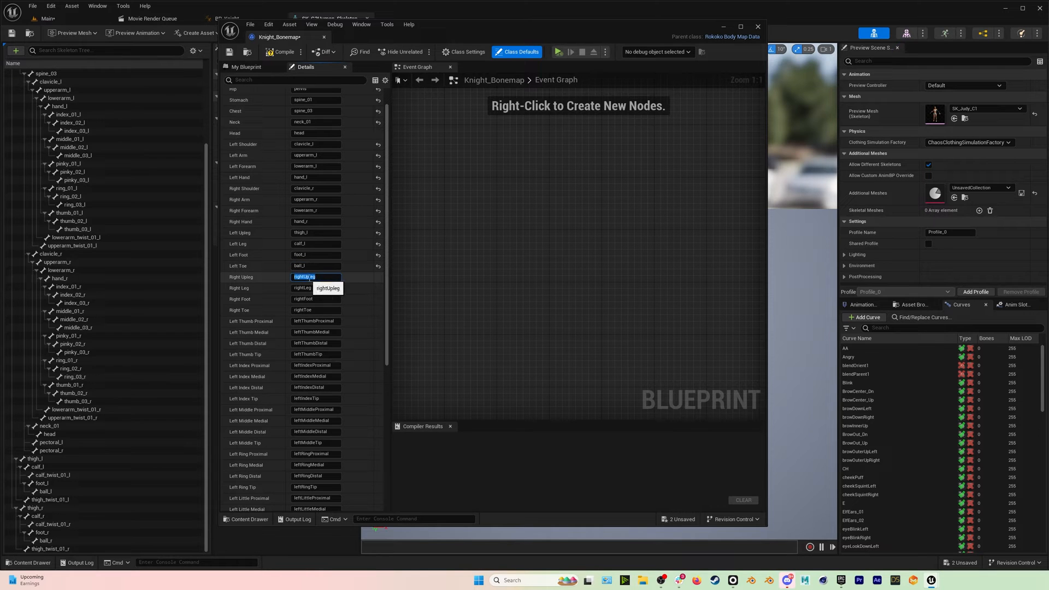
Map Right Upleg to thigh_r, Right Leg to calf_r, Right Foot to foot_r and Right Toe to ball_r.
text(thigh_r)
key(Tab)
text(calf_r)
key(Tab)
text(foot_r)
key(Tab)
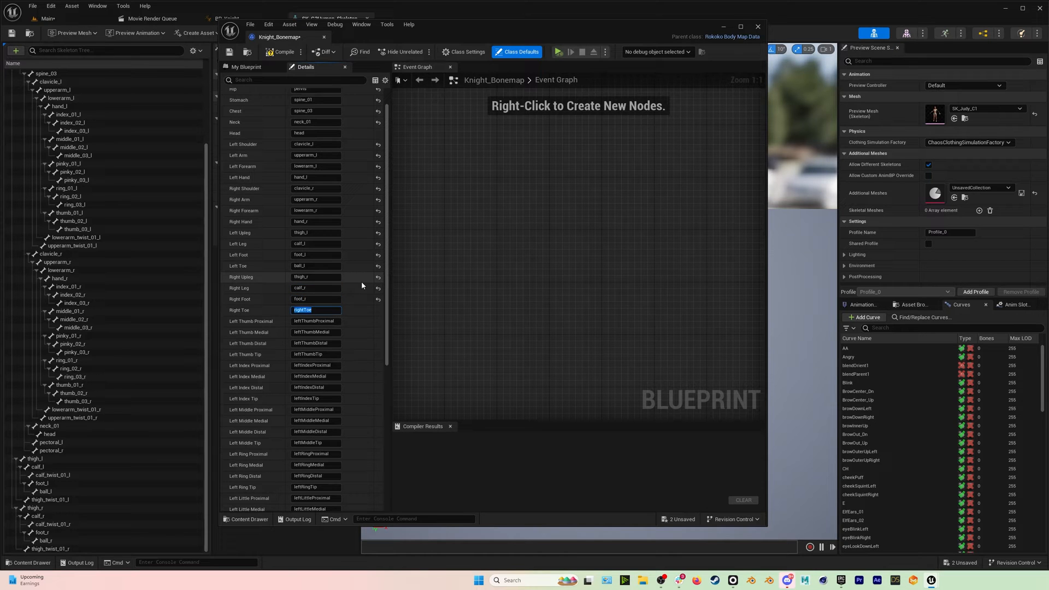
text(ball_r)
click(239, 309)
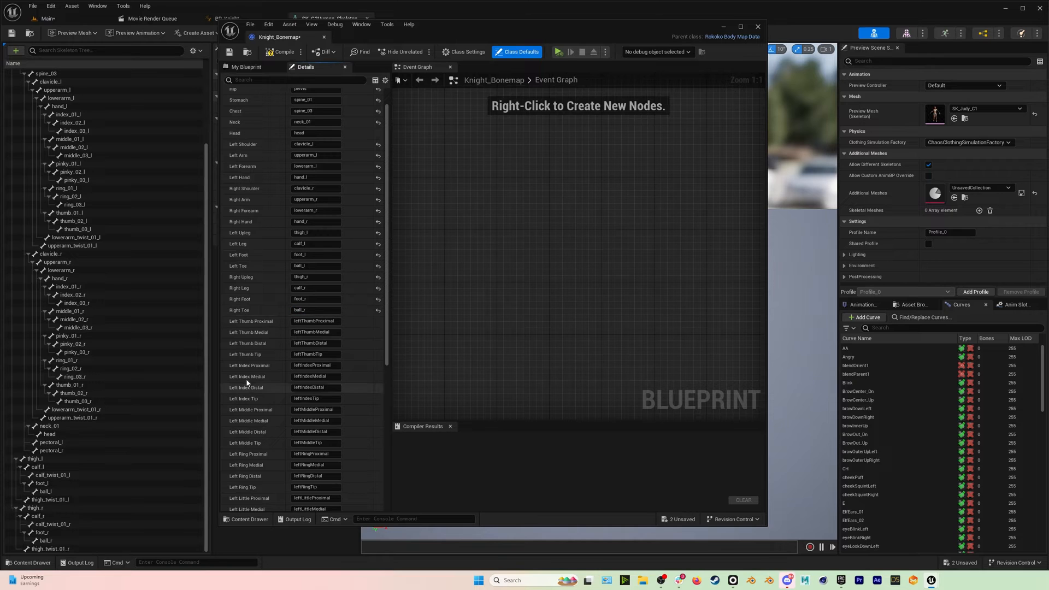
Review the finger entries of Knight_Bonemap and compare their joints with the left index bones index_01_l, index_02_l and index_03_l in the skeleton tree.
scroll(273, 273, down, 5)
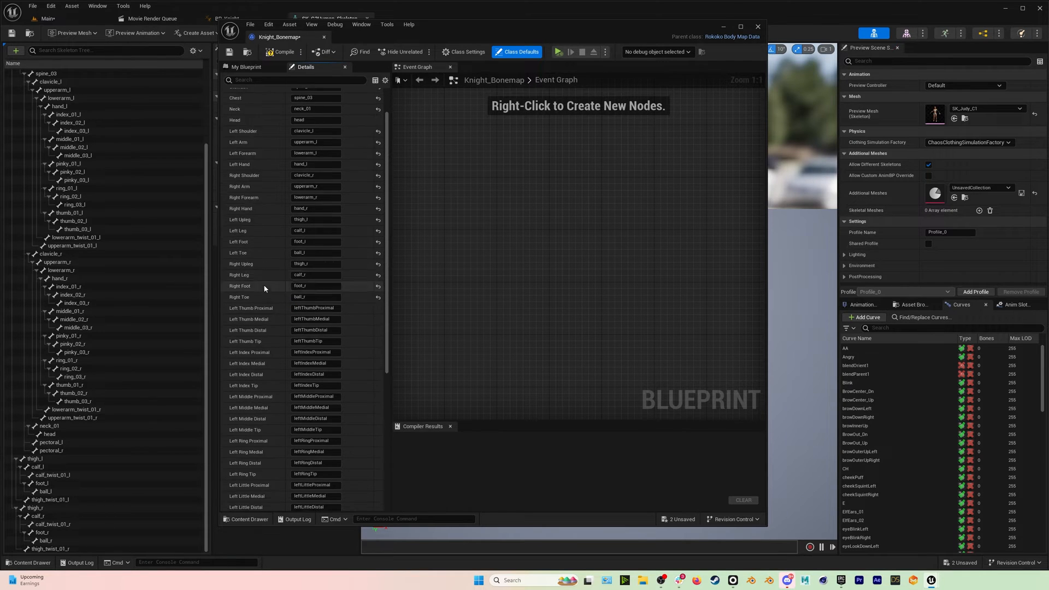
scroll(119, 328, up, 3)
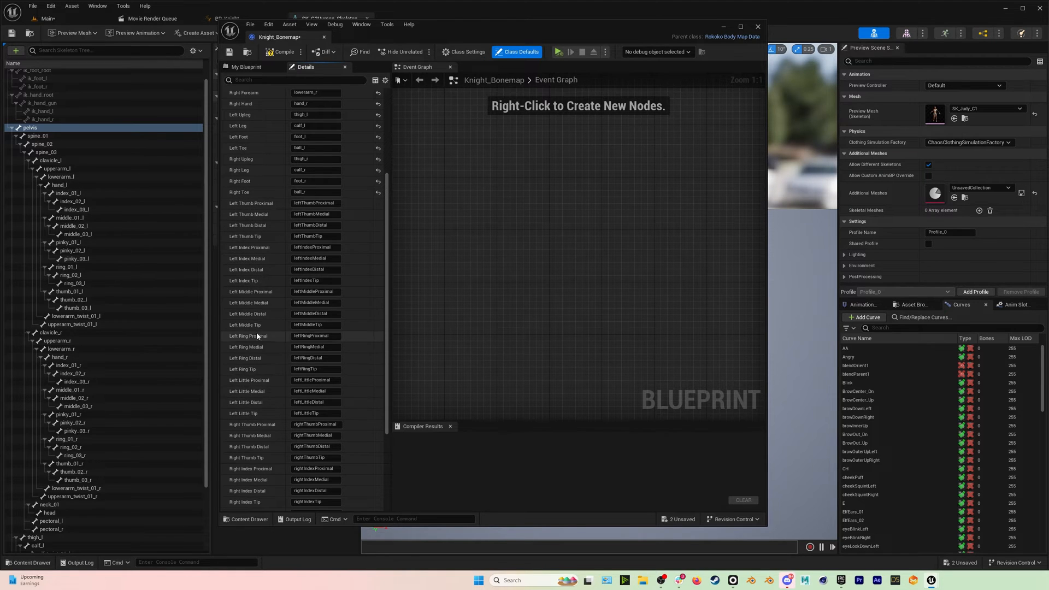
scroll(255, 339, down, 4)
scroll(258, 331, up, 1)
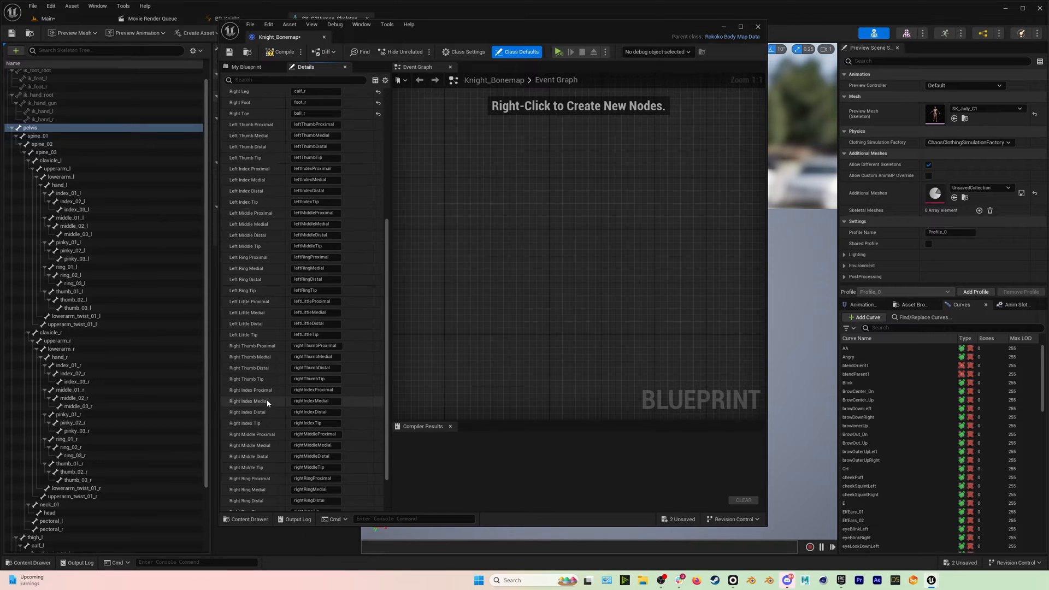
scroll(267, 398, up, 1)
click(316, 138)
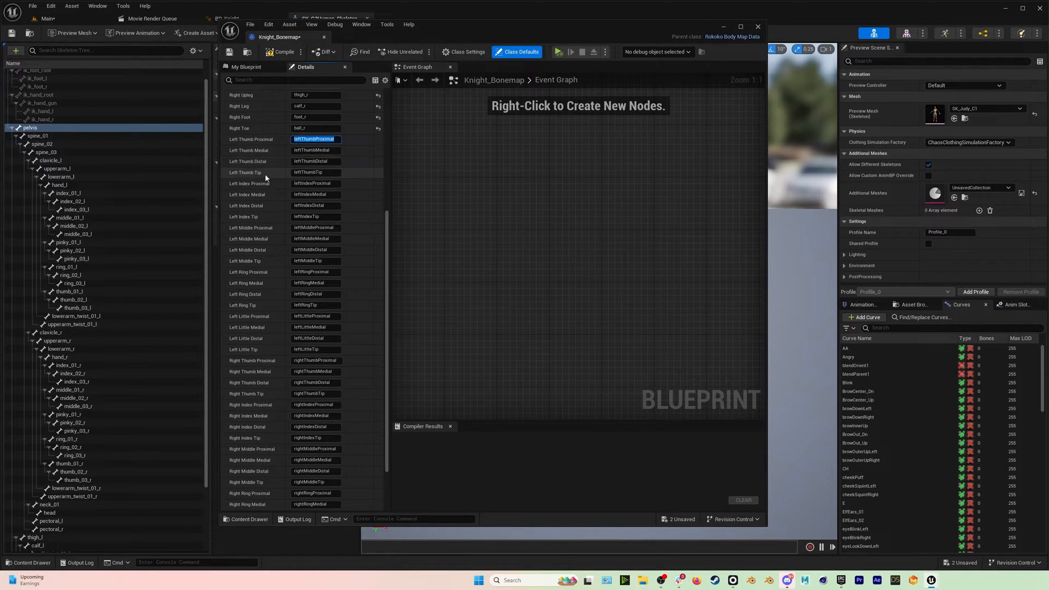
click(82, 201)
click(85, 210)
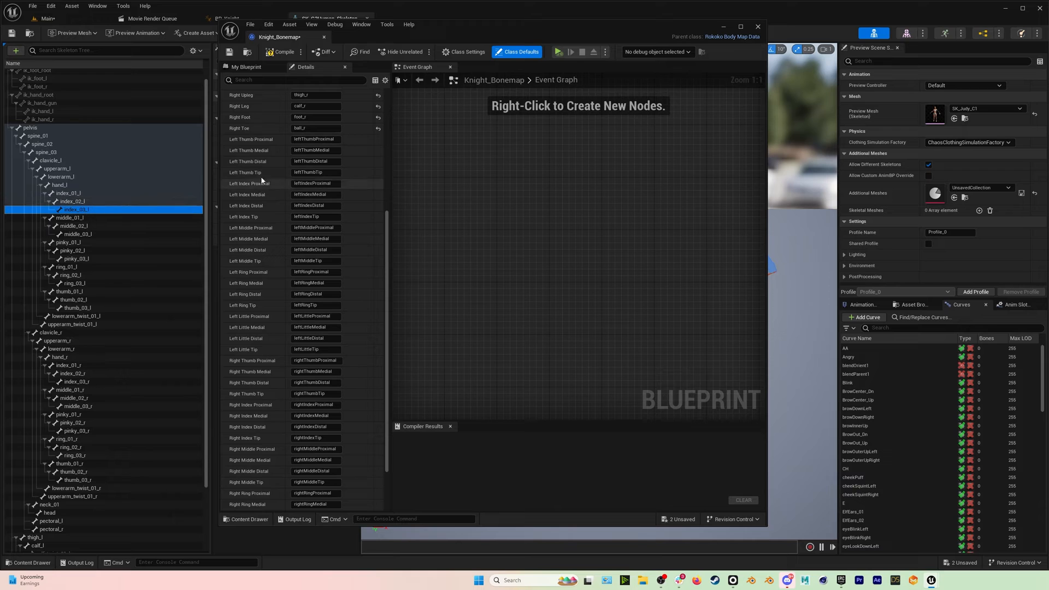
click(73, 194)
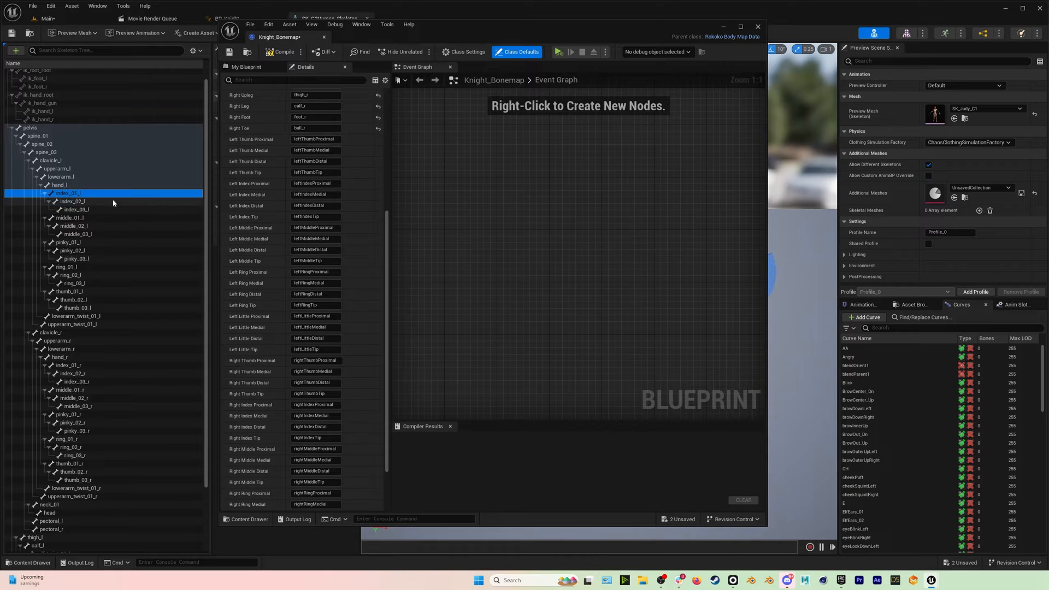
Map Left Thumb Proximal, Medial and Distal to thumb_01_l, thumb_02_l and thumb_03_l, and clear the Left Thumb Tip entry.
click(91, 202)
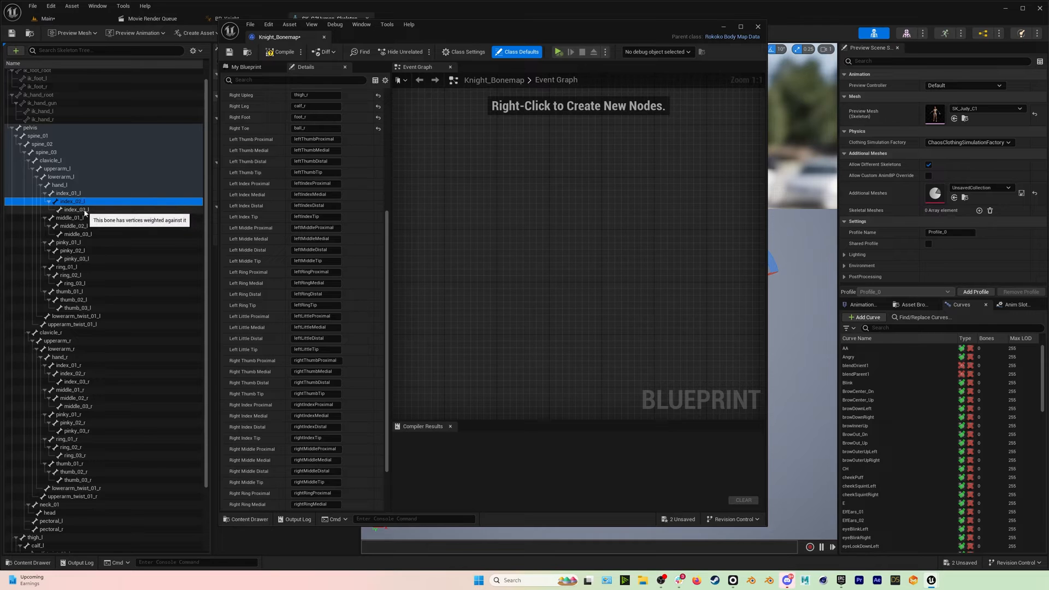
click(85, 211)
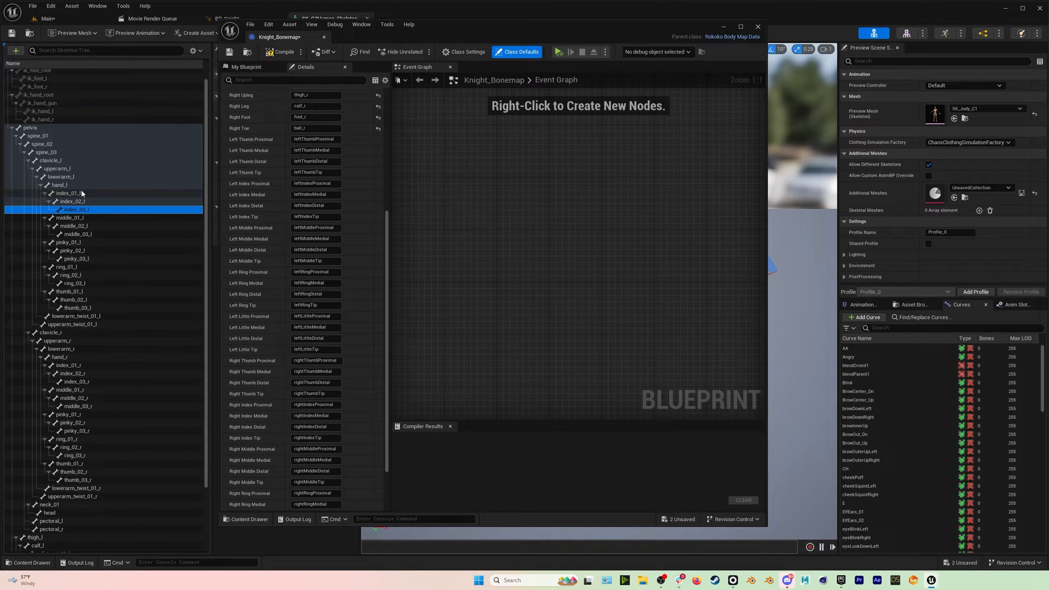
scroll(123, 289, down, 2)
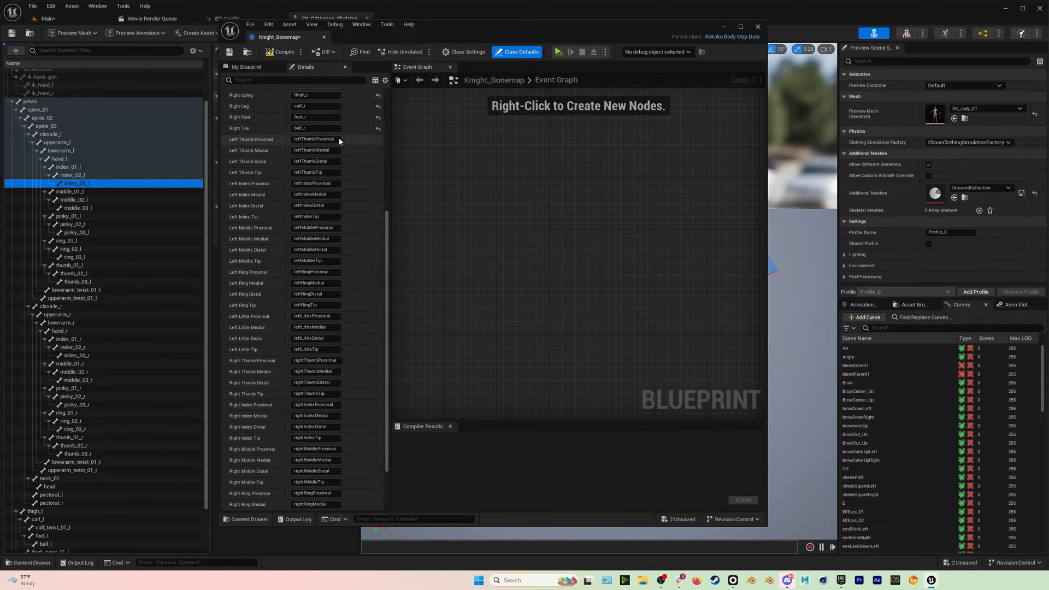
click(323, 139)
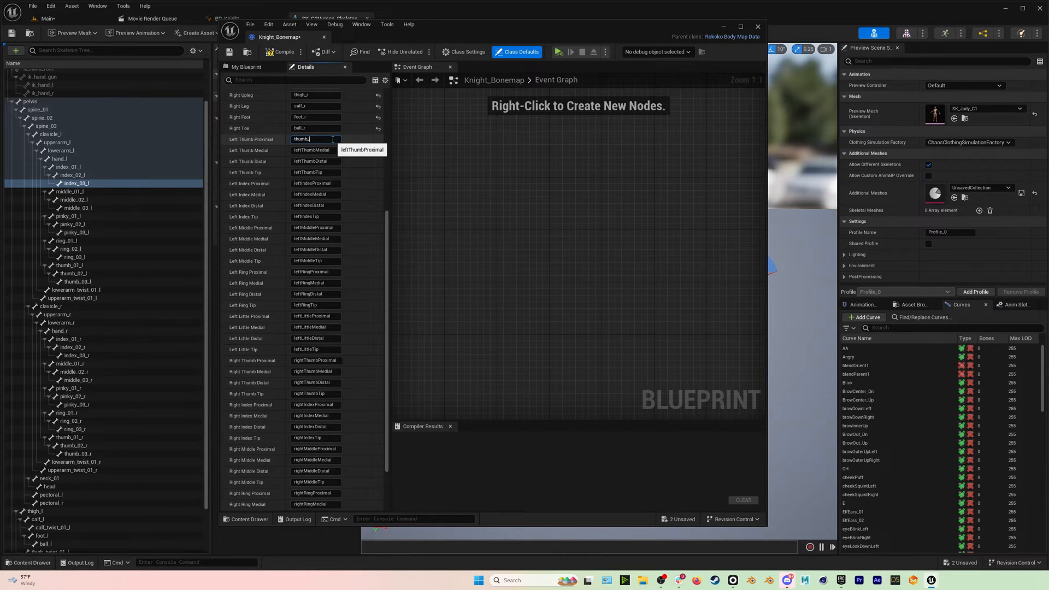
key(Tab)
text(t)
click(359, 172)
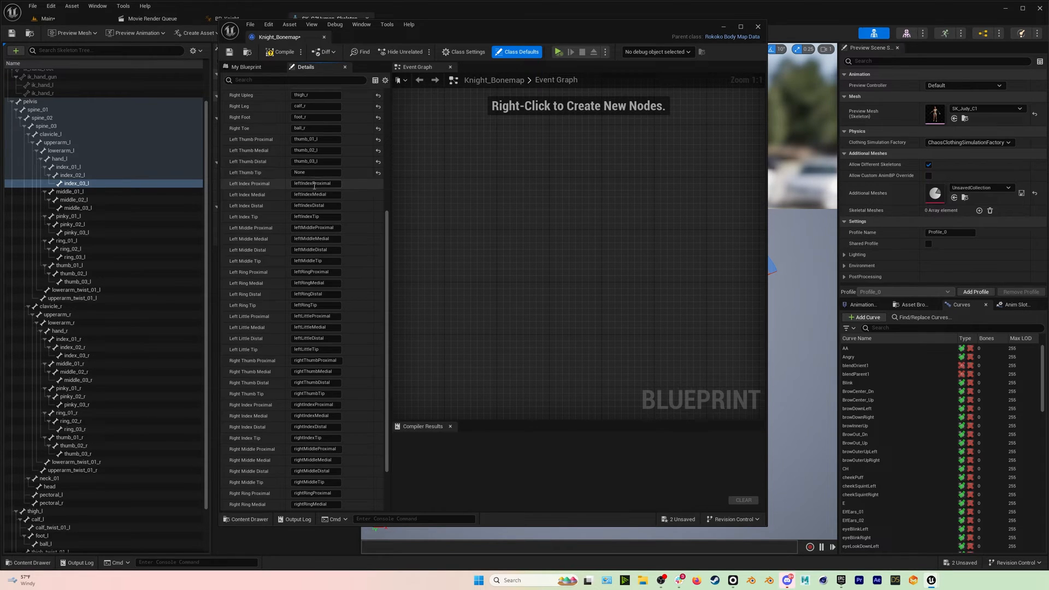
Map Left Index Proximal, Left Index Medial and Left Index Distal to index_01_l, index_02_l and index_03_l.
click(306, 184)
text(index_01_l)
key(Tab)
text(index_02_l)
key(Tab)
text(i)
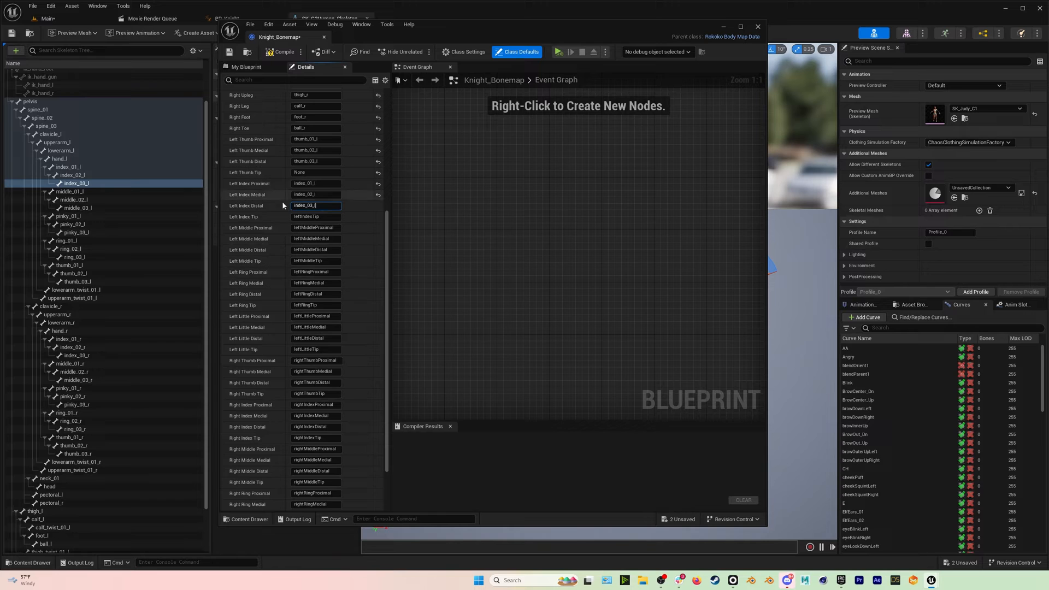
Look over the entries filled so far, correct Left Index Distal to index_03_l and clear the Left Index Tip entry.
scroll(256, 231, down, 3)
scroll(256, 230, up, 3)
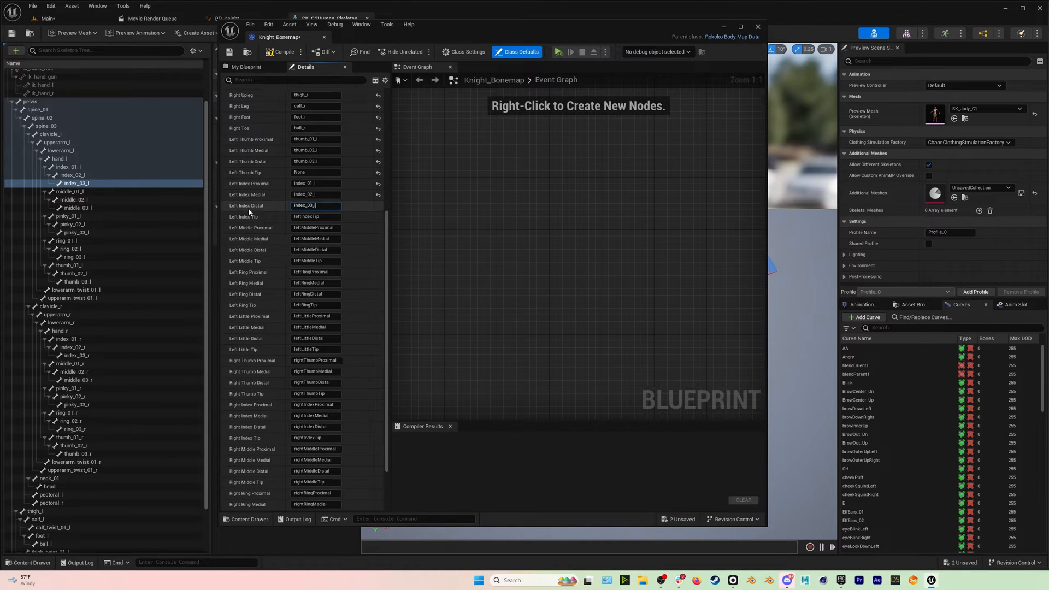
scroll(274, 241, up, 4)
scroll(274, 241, up, 5)
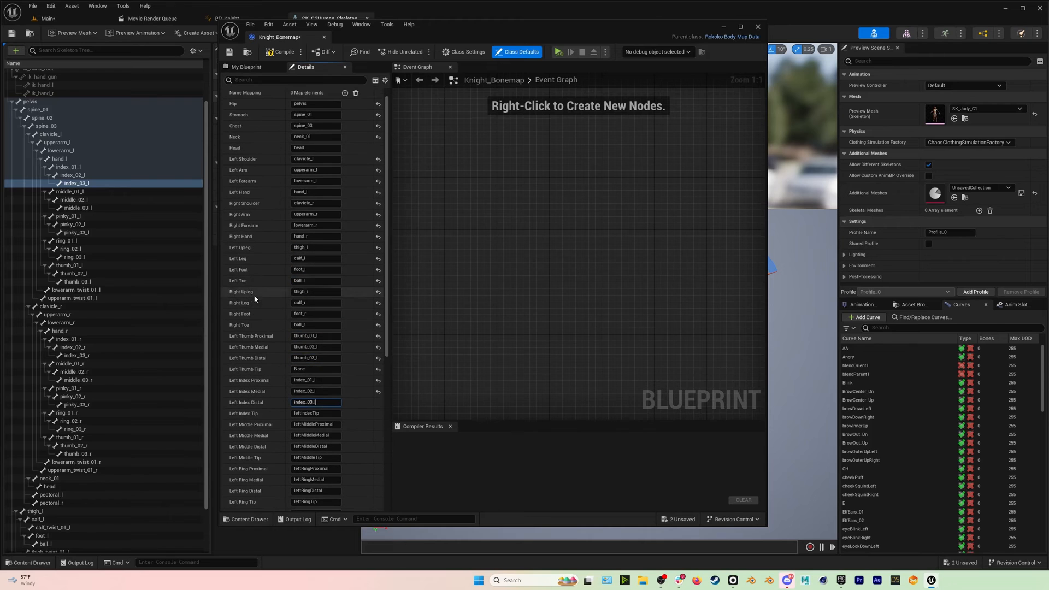
scroll(257, 225, down, 5)
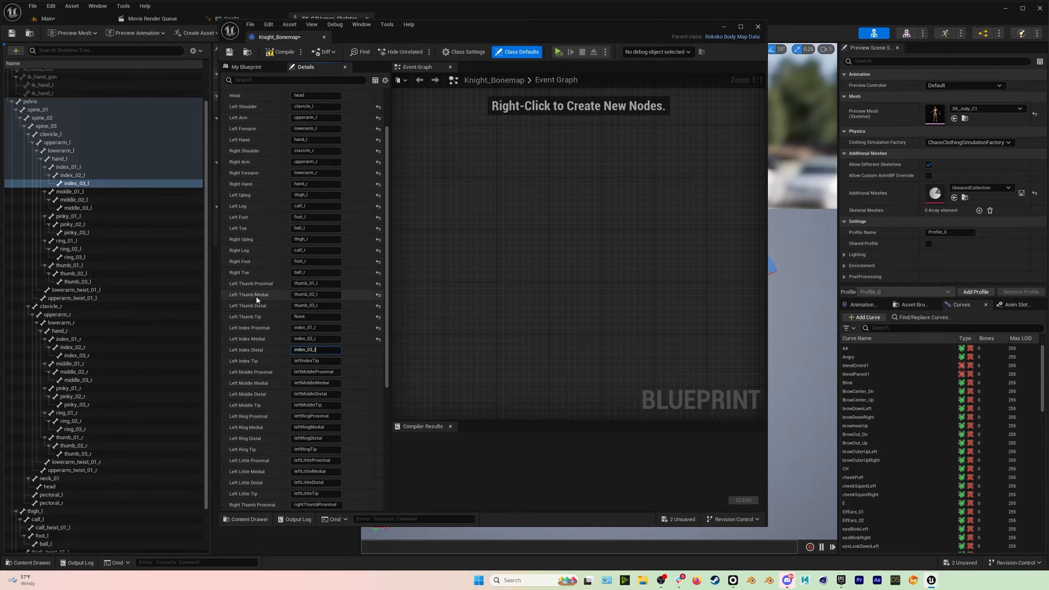
scroll(268, 274, down, 3)
click(325, 218)
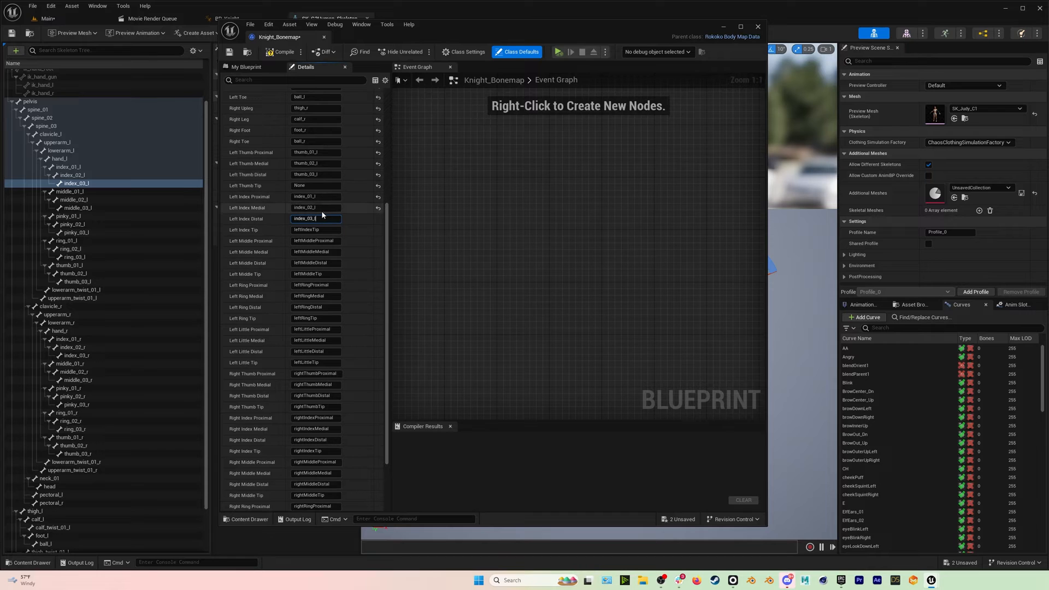
scroll(285, 244, down, 3)
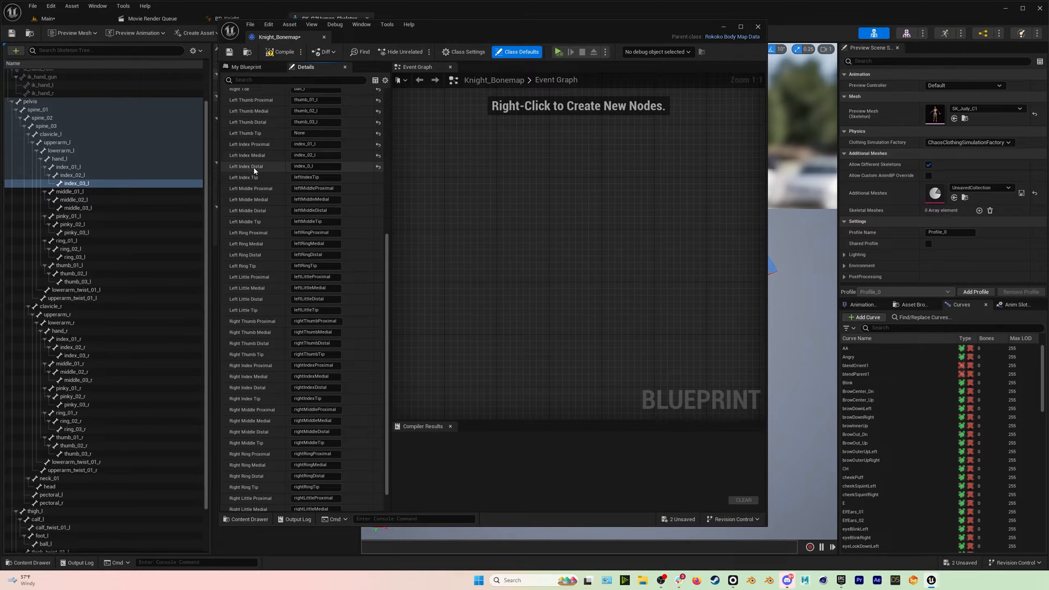
click(308, 167)
key(Tab)
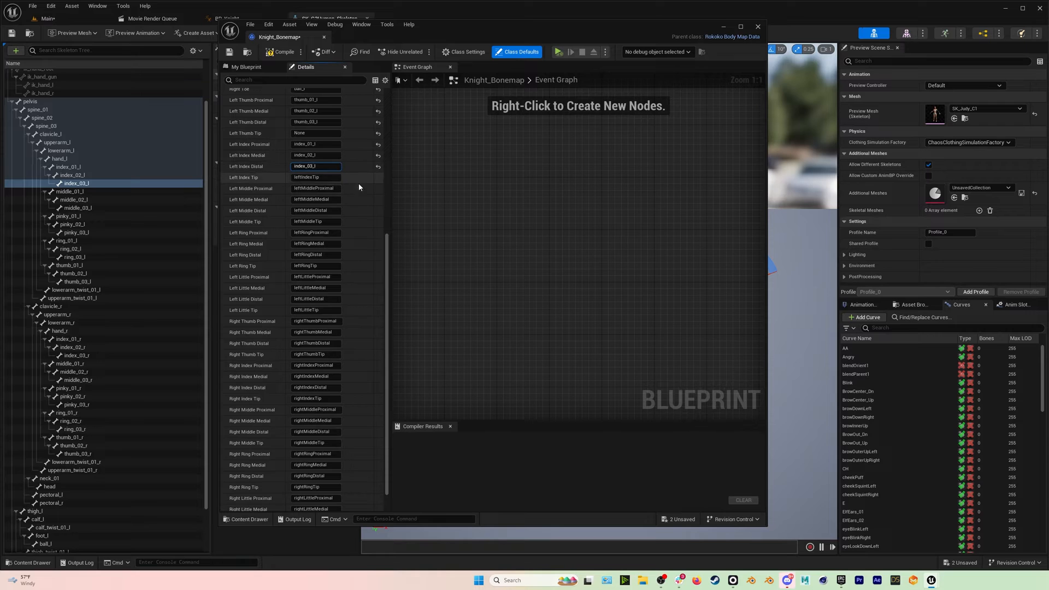
key(BackSpace)
key(Tab)
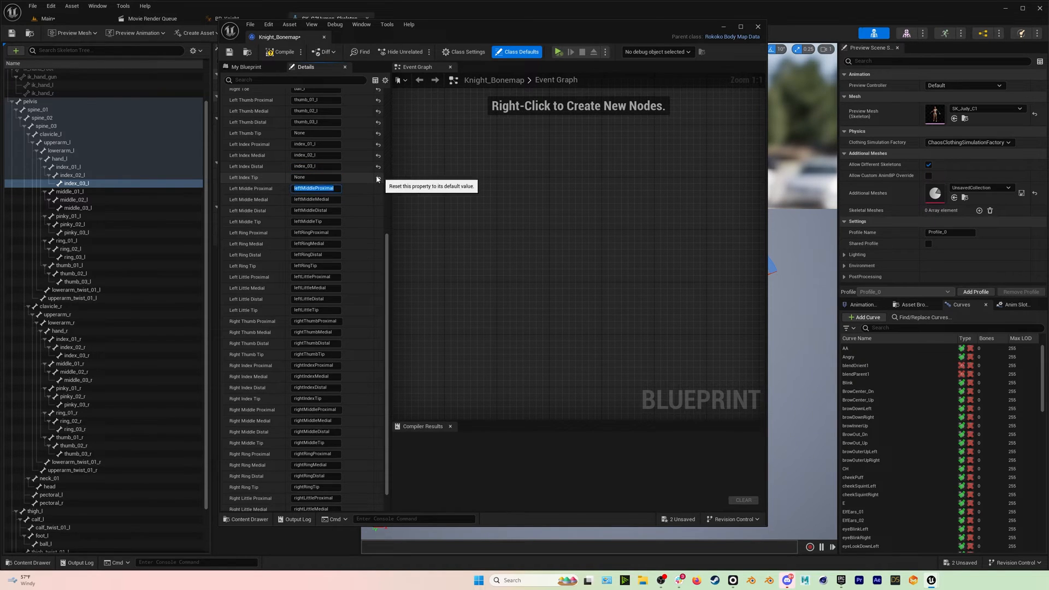
Map the remaining left fingers and all right fingers to their thumb, index, middle, ring and pinky bones 01 to 03, clearing every tip entry.
text(pinky_03_l)
key(Tab)
key(BackSpace)
key(Tab)
text(thumb_01_r)
key(Tab)
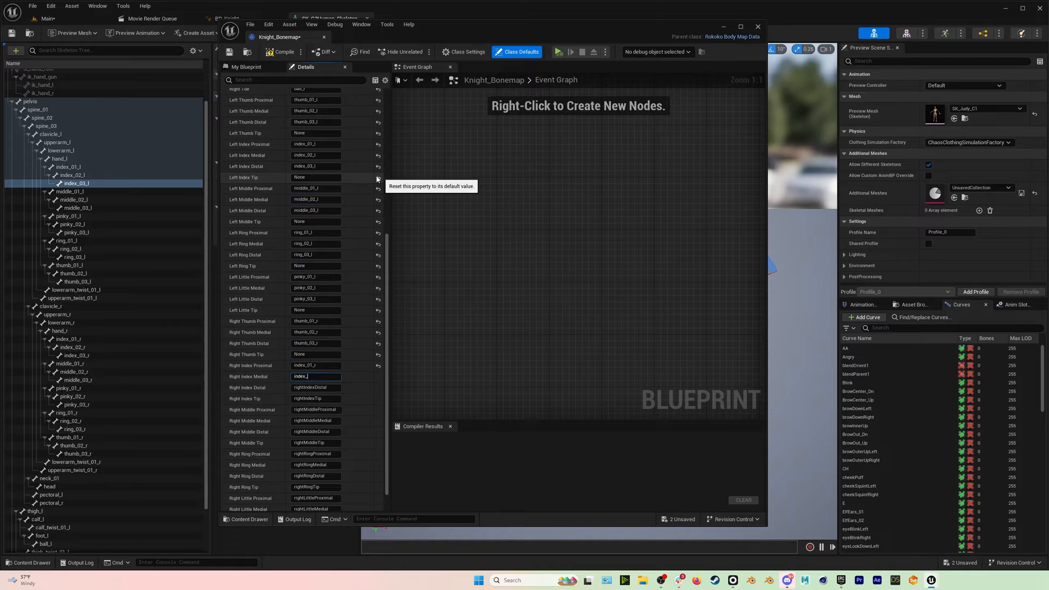
Review all body and finger entries of Knight_Bonemap against the bone names in the skeleton tree.
scroll(362, 175, up, 10)
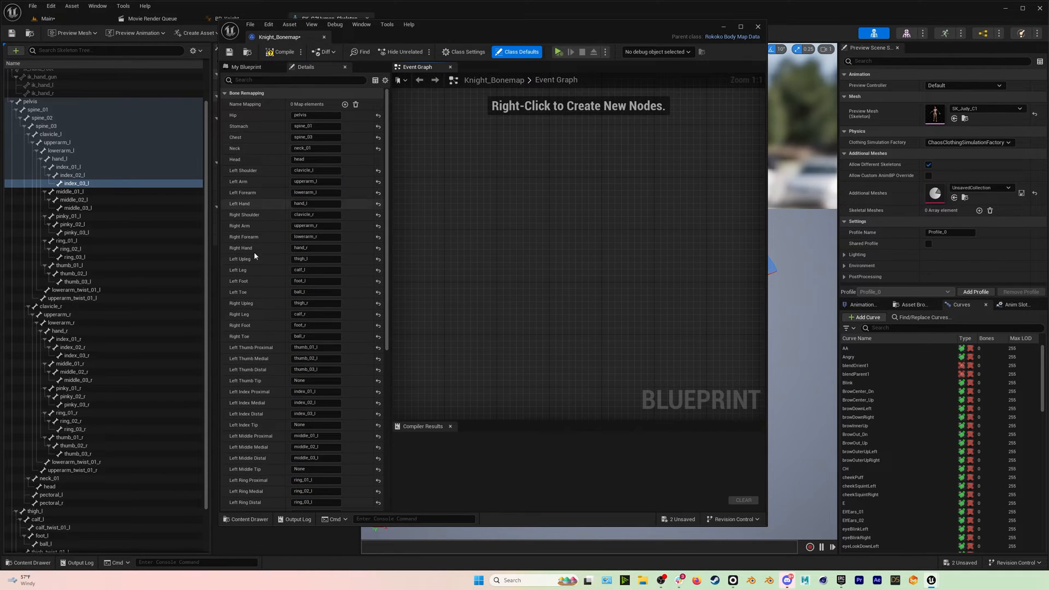
drag(447, 35, 503, 435)
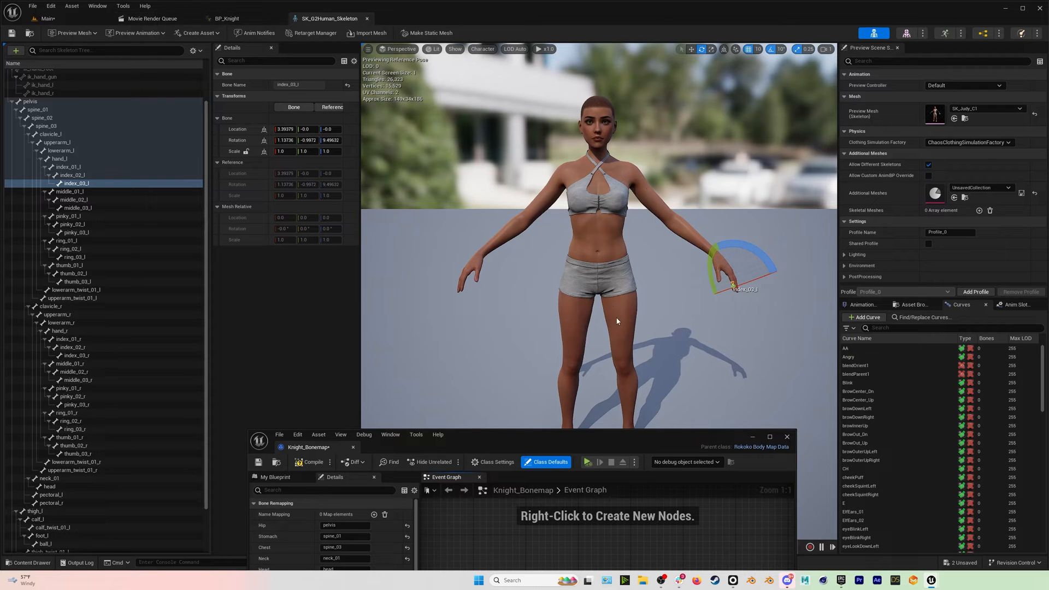
drag(521, 438, 494, 33)
scroll(64, 247, down, 2)
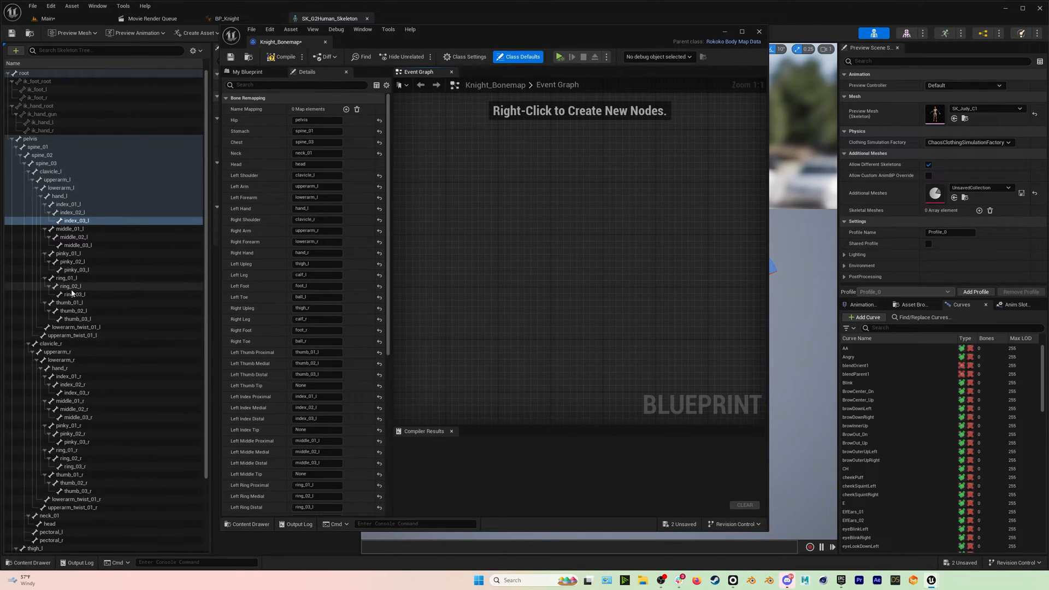
scroll(65, 248, down, 1)
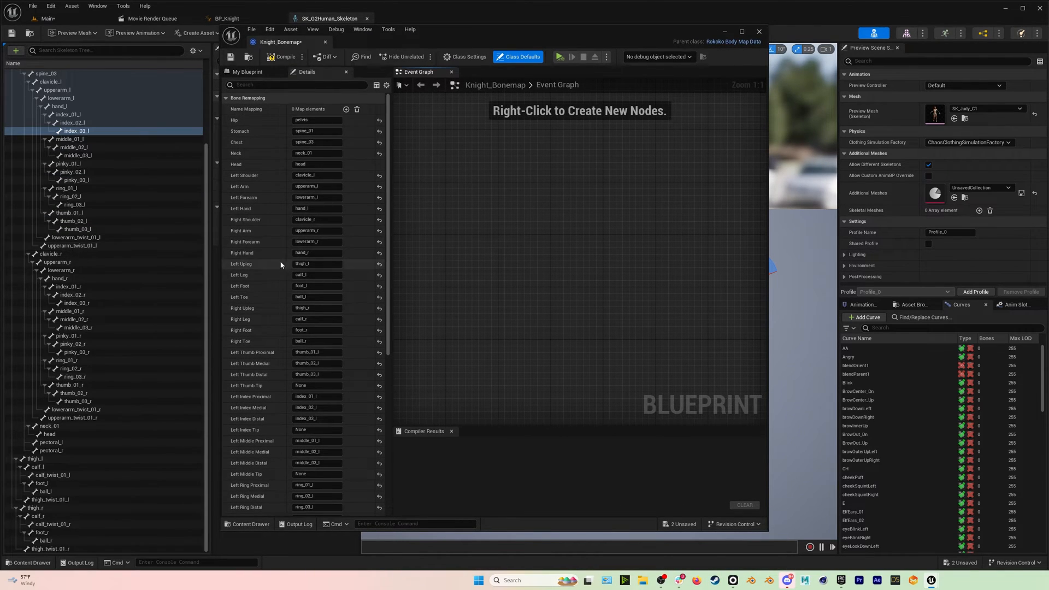
scroll(274, 260, down, 5)
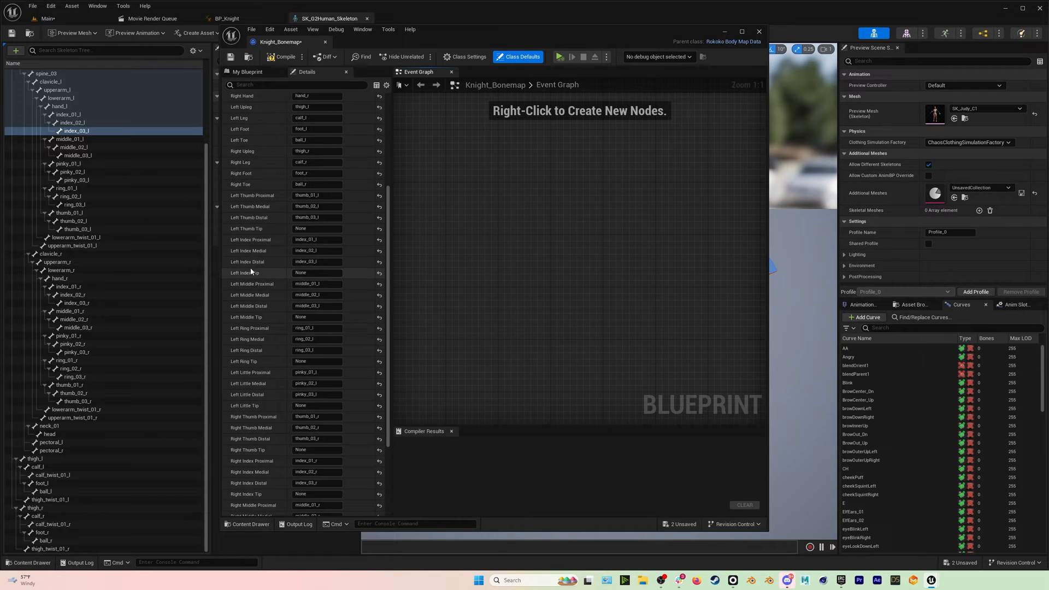
scroll(283, 314, down, 3)
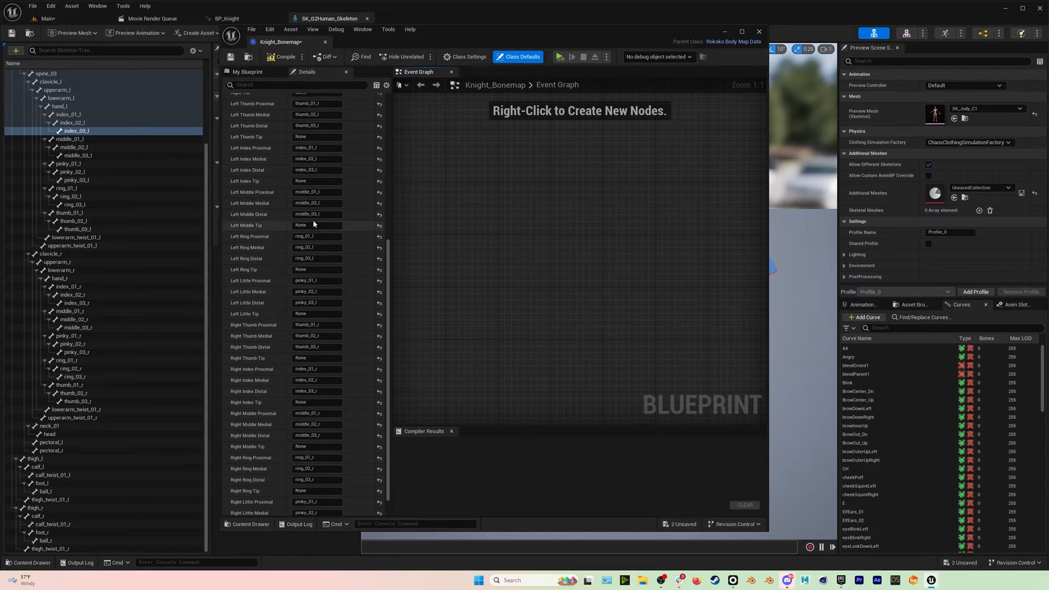
scroll(297, 321, down, 1)
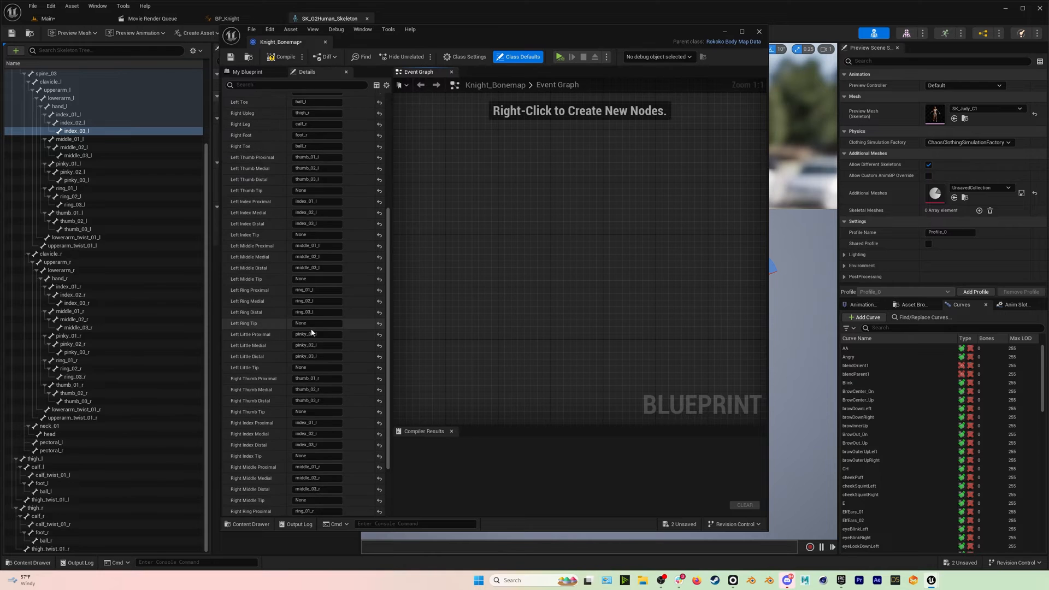
scroll(287, 361, up, 10)
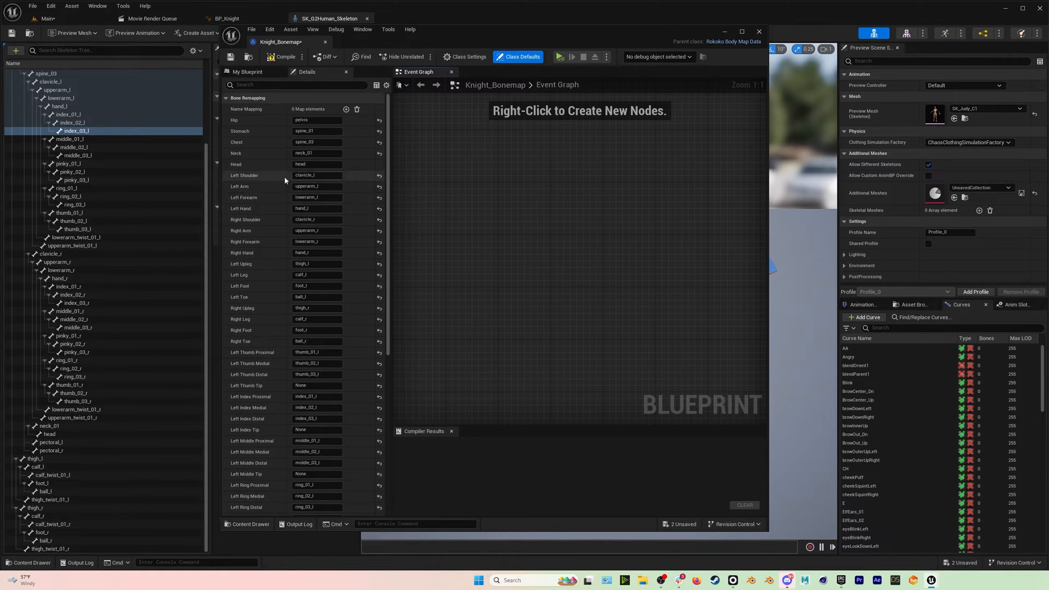
Compile and save Knight_Bonemap, and close its editor.
click(282, 58)
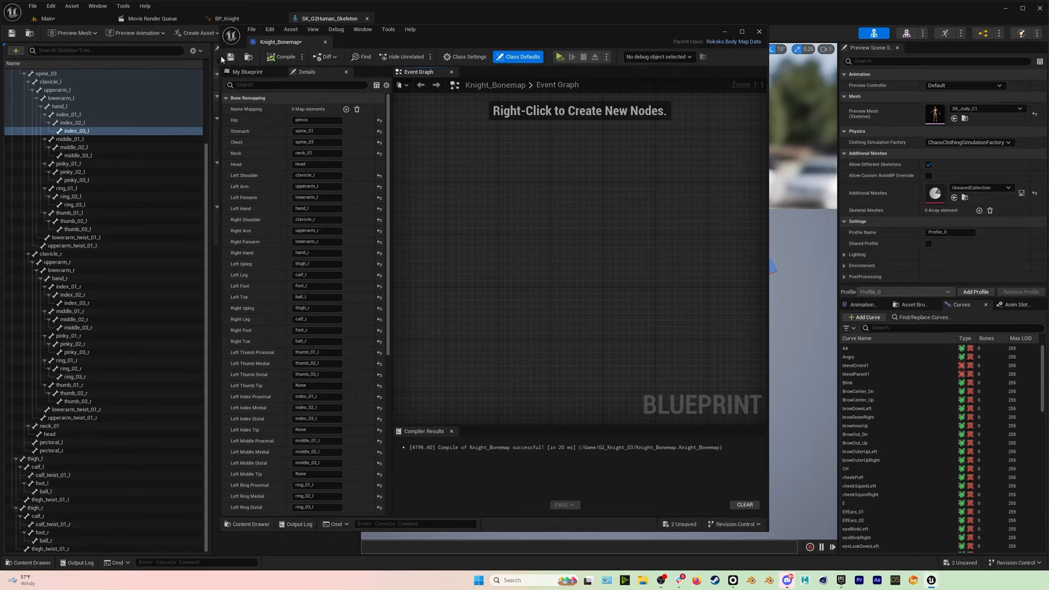
click(326, 44)
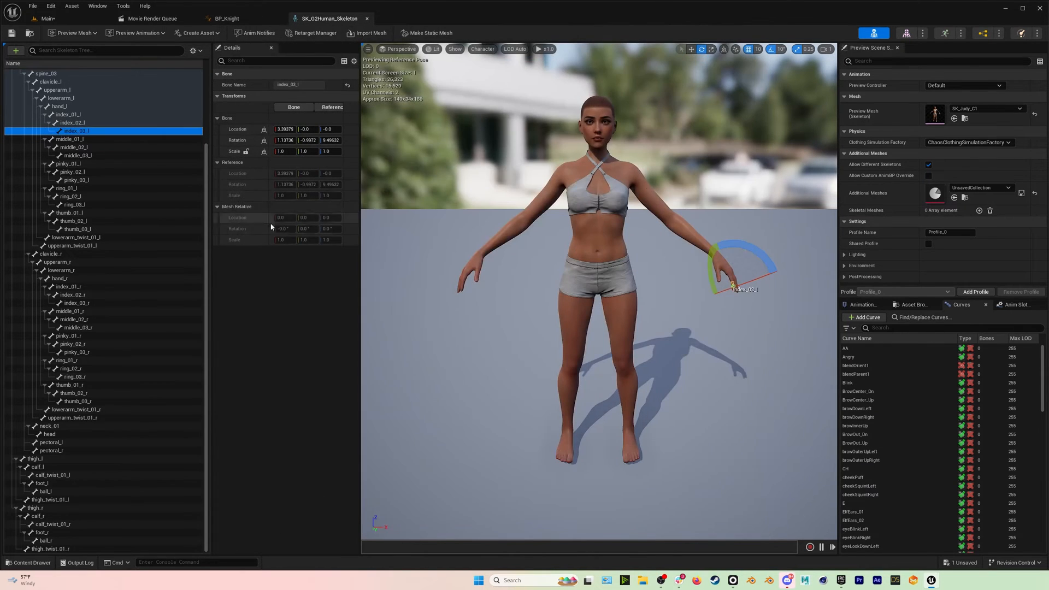
In BP_Knight, assign Knight_Bonemap as the Rokoko Bone Map, apply it to the defaults, and compile and save the blueprint.
click(240, 20)
drag(589, 130, 507, 387)
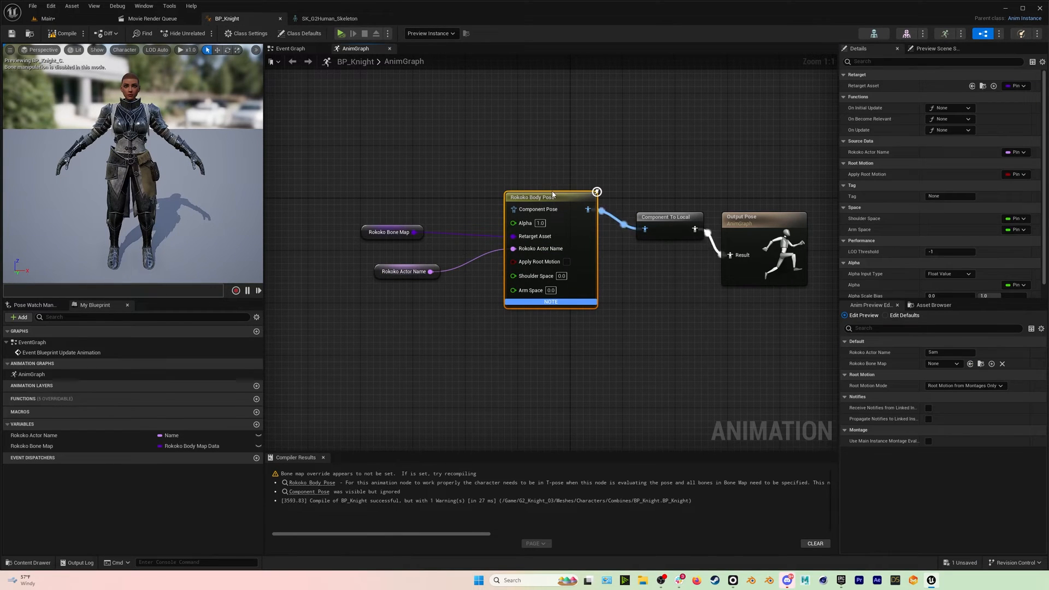
click(958, 364)
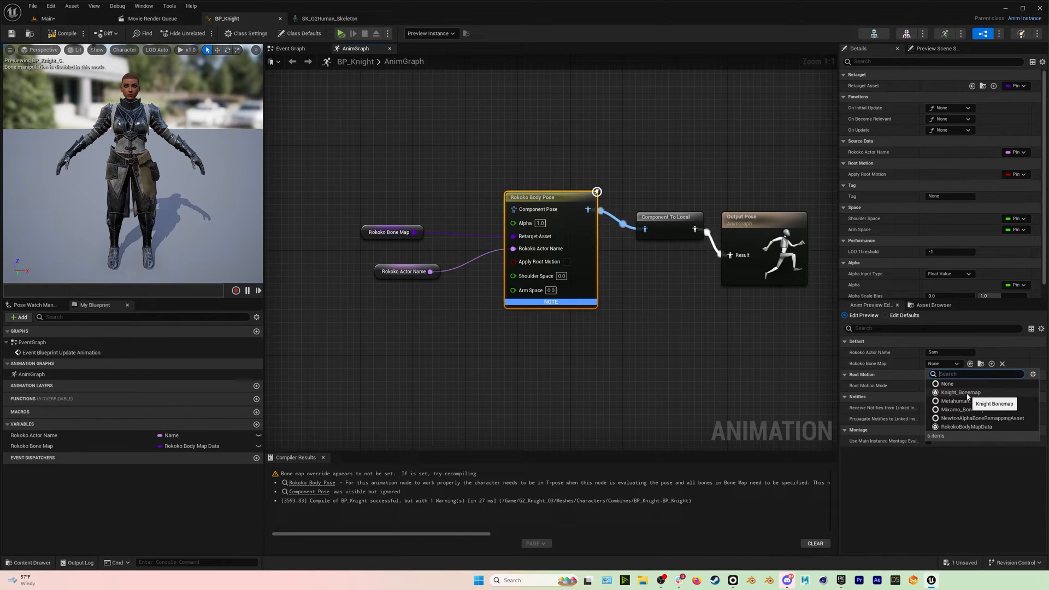
click(967, 394)
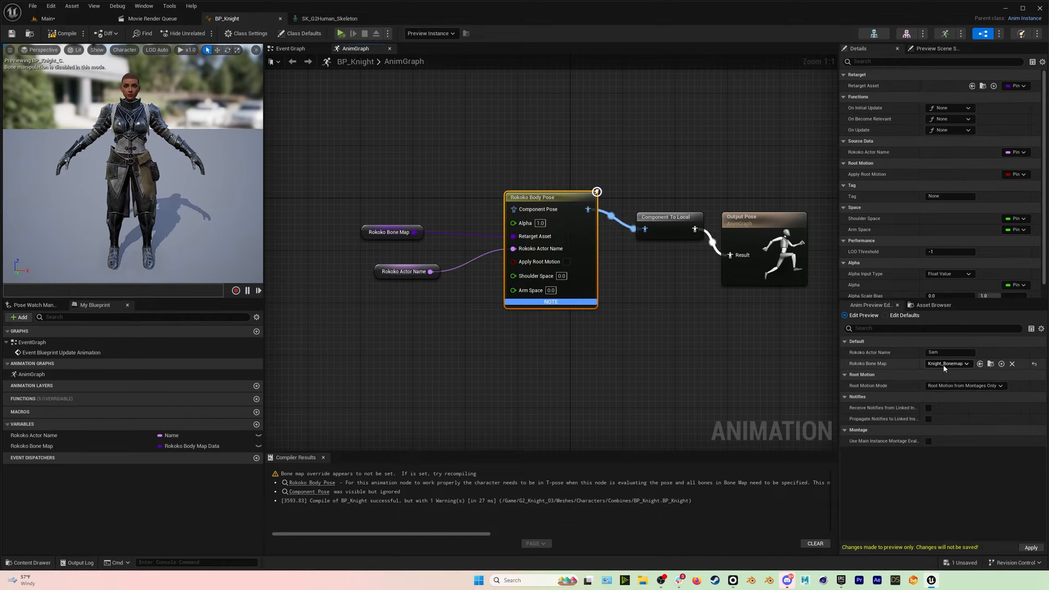
click(1032, 547)
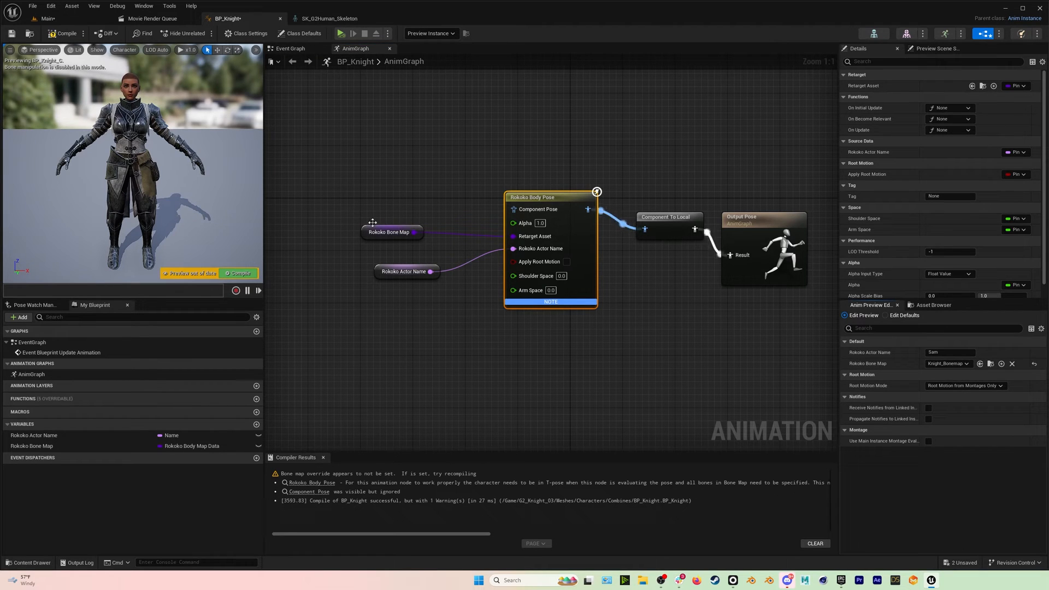
click(60, 34)
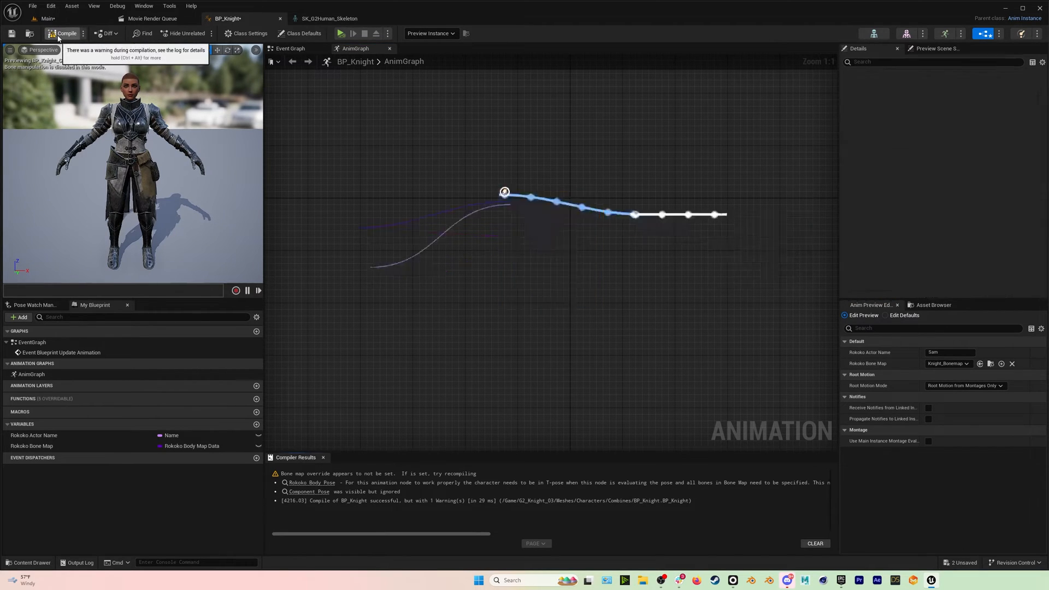
click(19, 35)
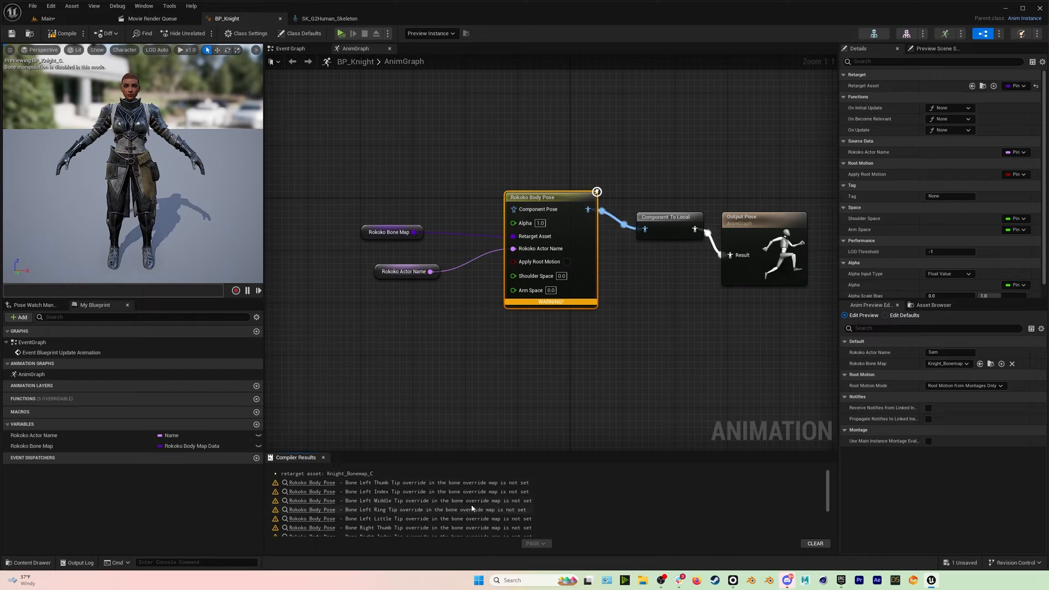
Read through the compiler results for the Rokoko Body Pose node, checking which bones are listed.
scroll(469, 492, down, 5)
scroll(470, 488, up, 5)
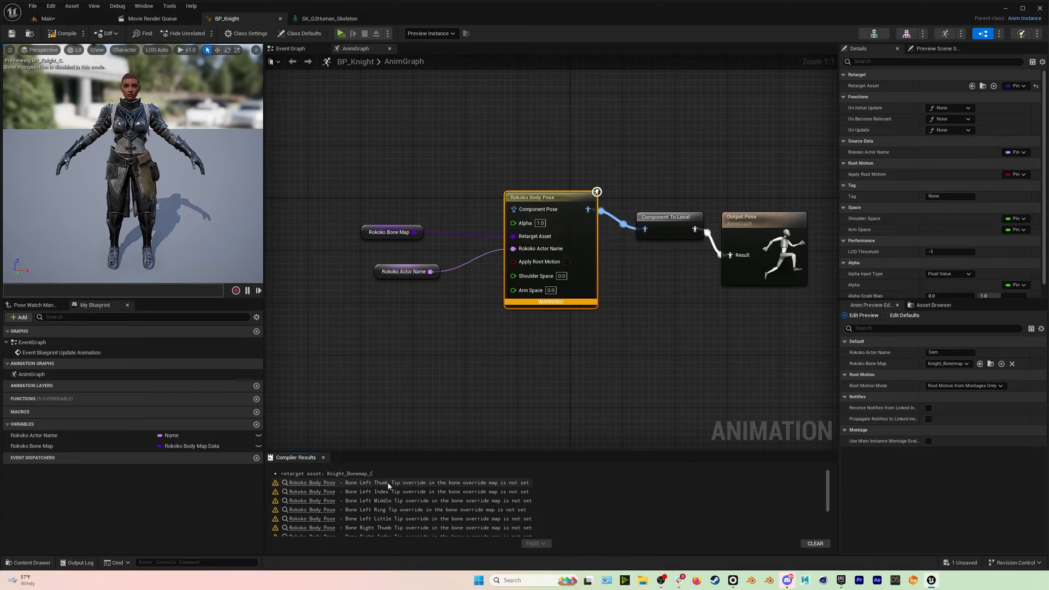
scroll(377, 497, down, 5)
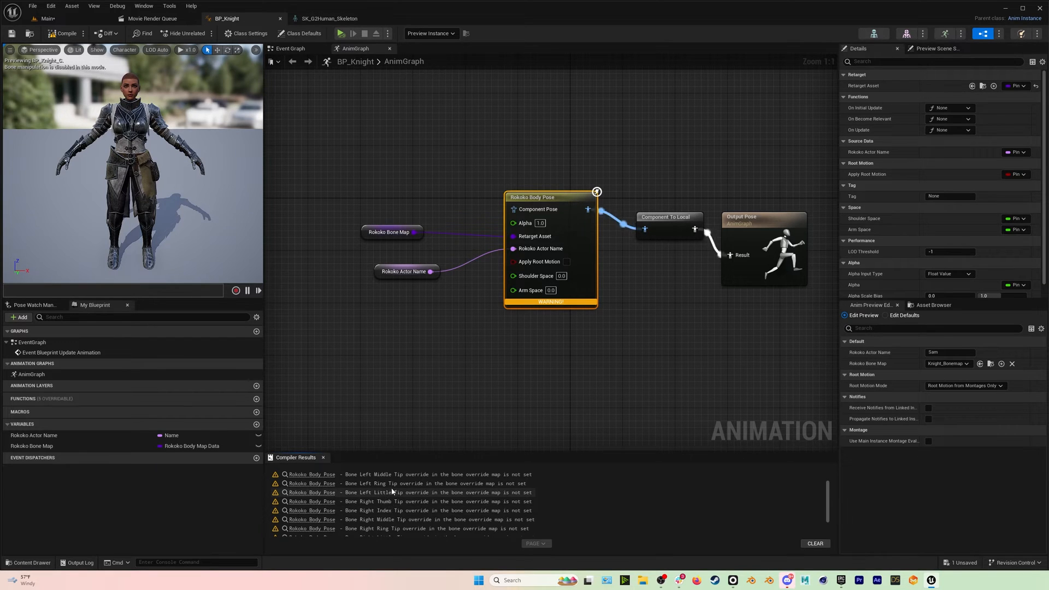
scroll(391, 510, up, 5)
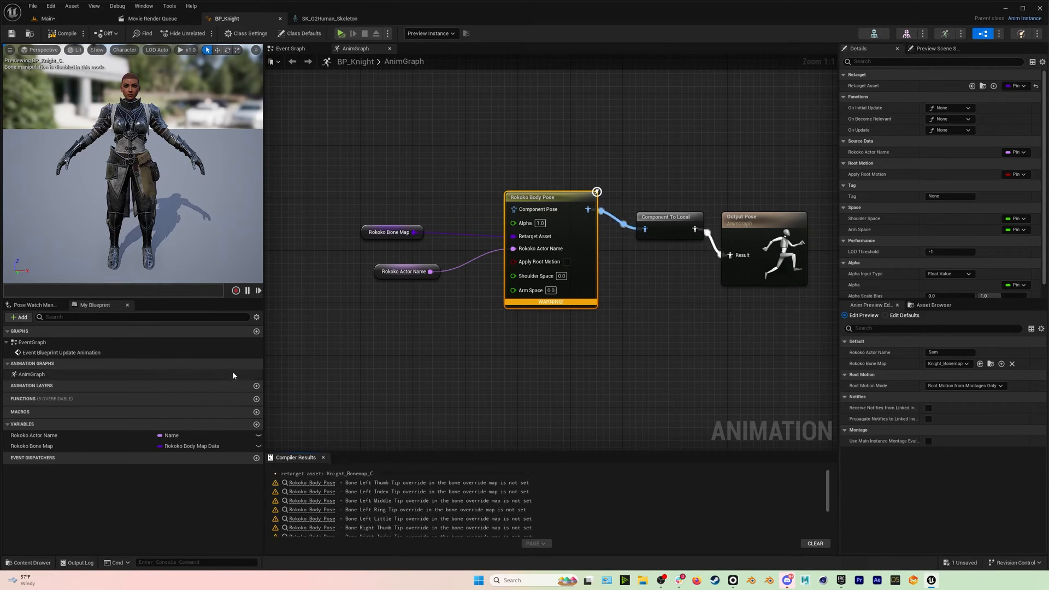
Save BP_Knight and return to the Main level.
click(11, 33)
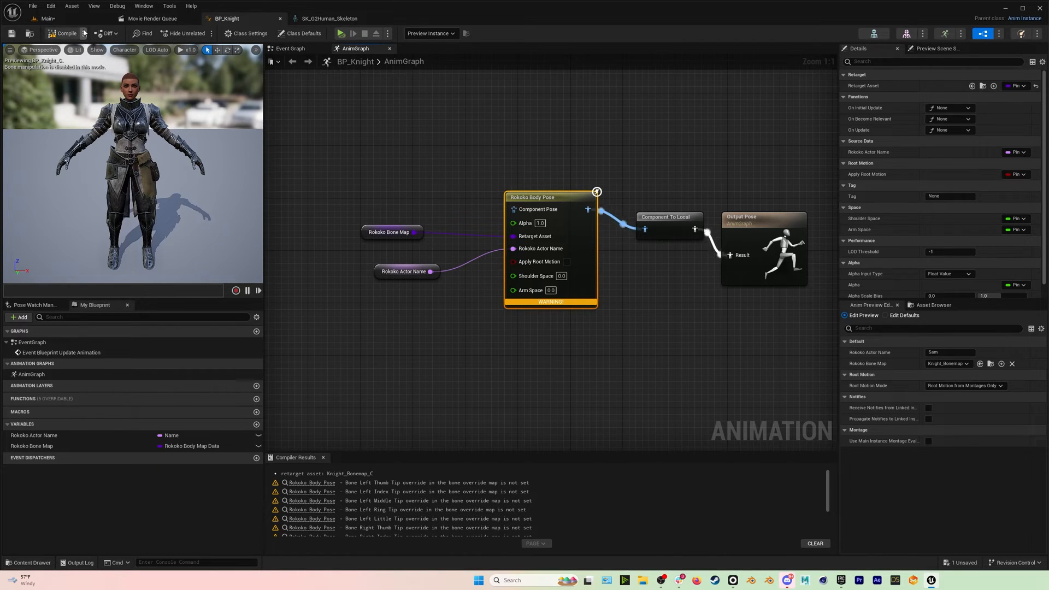
click(47, 19)
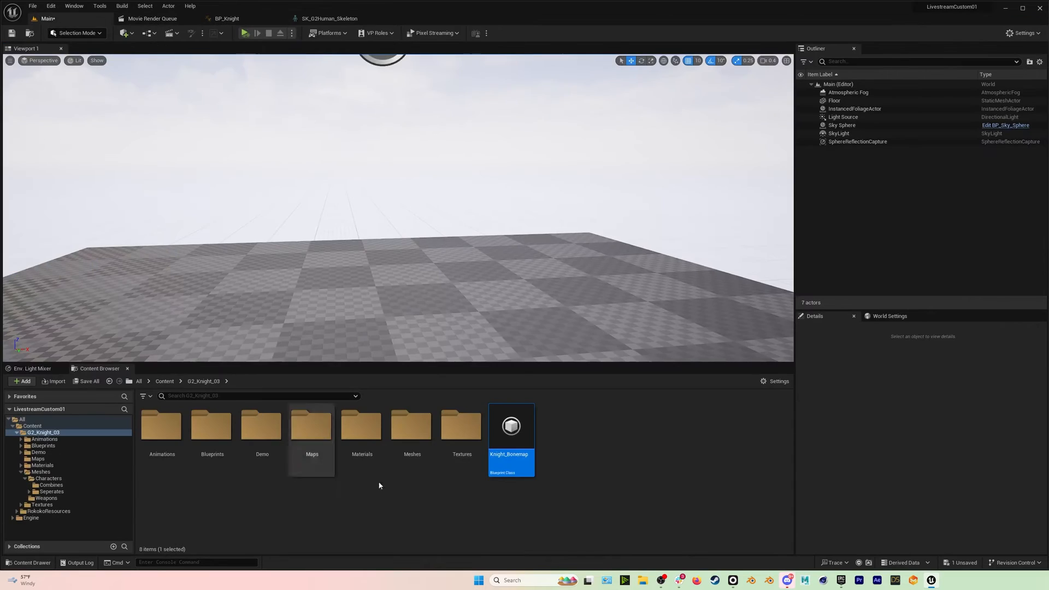
Open Knight_Bonemap, review its bone name mappings starting from the Hip entry, and close it.
double_click(504, 425)
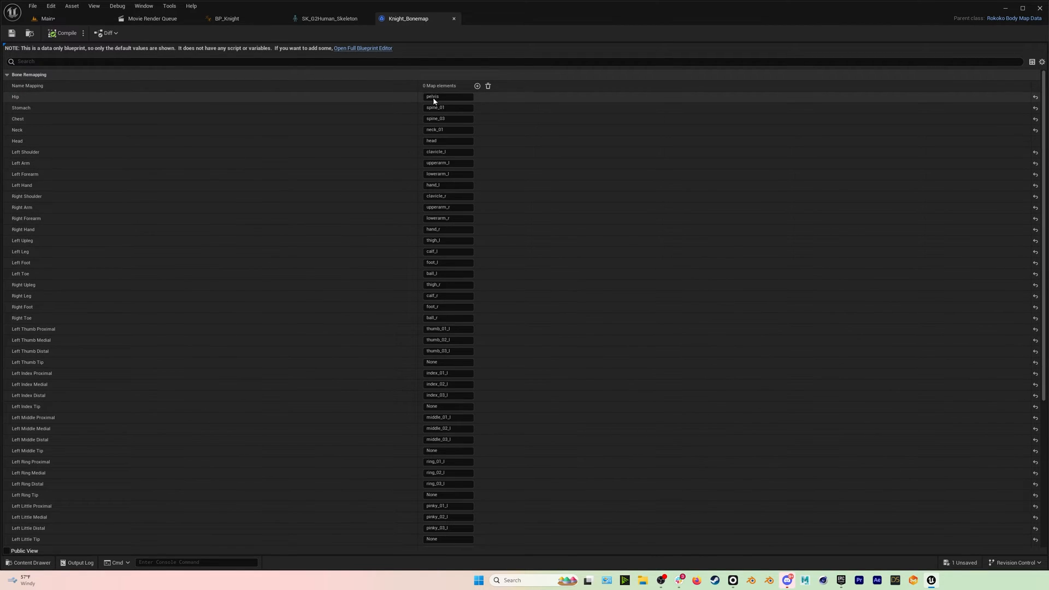
click(464, 96)
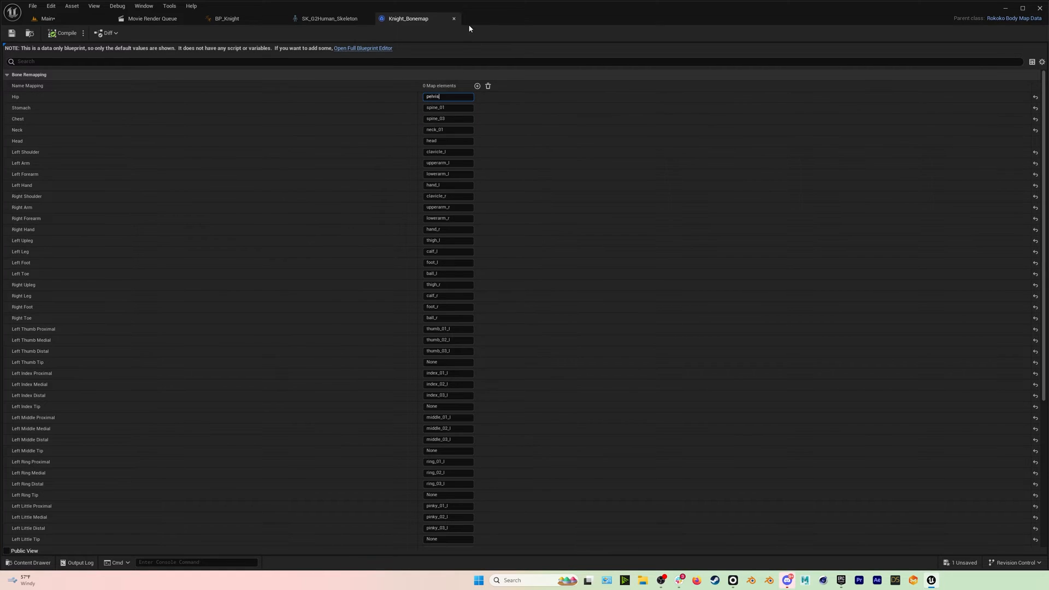
click(455, 19)
Examine the knight's preview pose in BP_Knight and compare it with the pose and bone hierarchy in SK_G2Human_Skeleton.
click(234, 18)
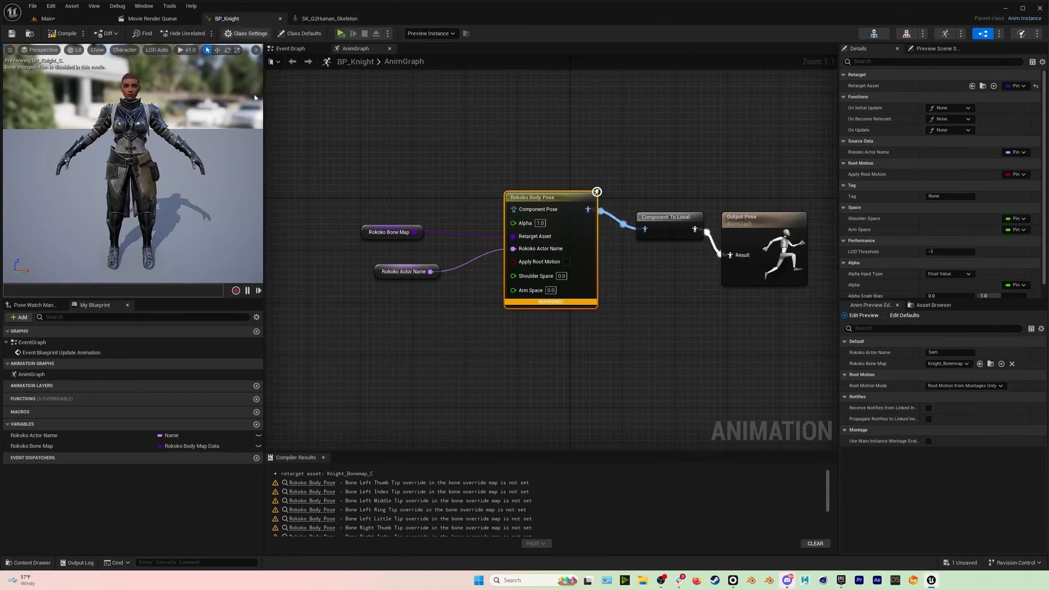
drag(488, 144, 572, 352)
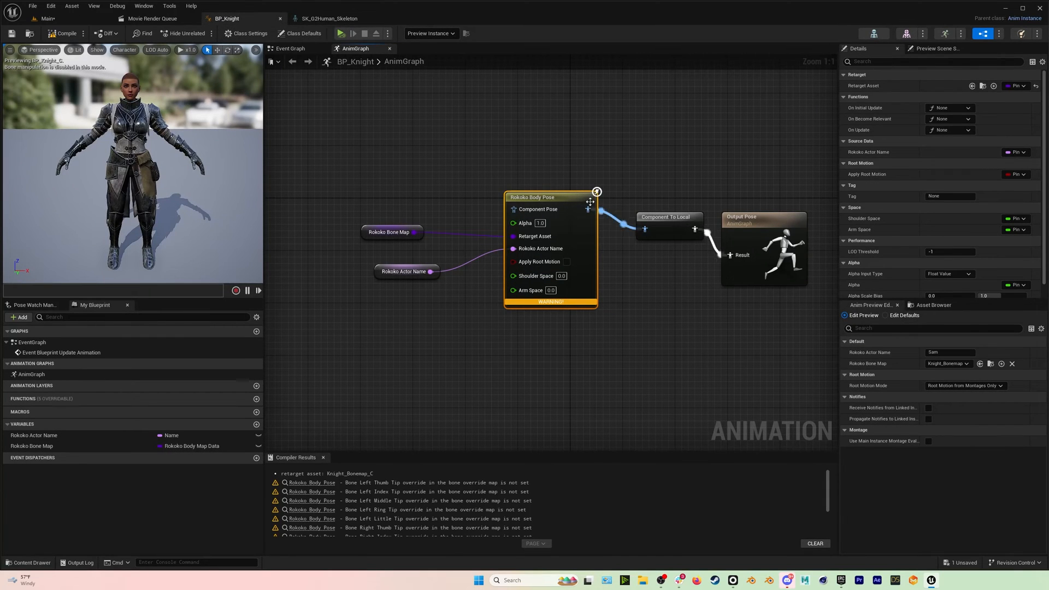
right_drag(160, 149, 160, 149)
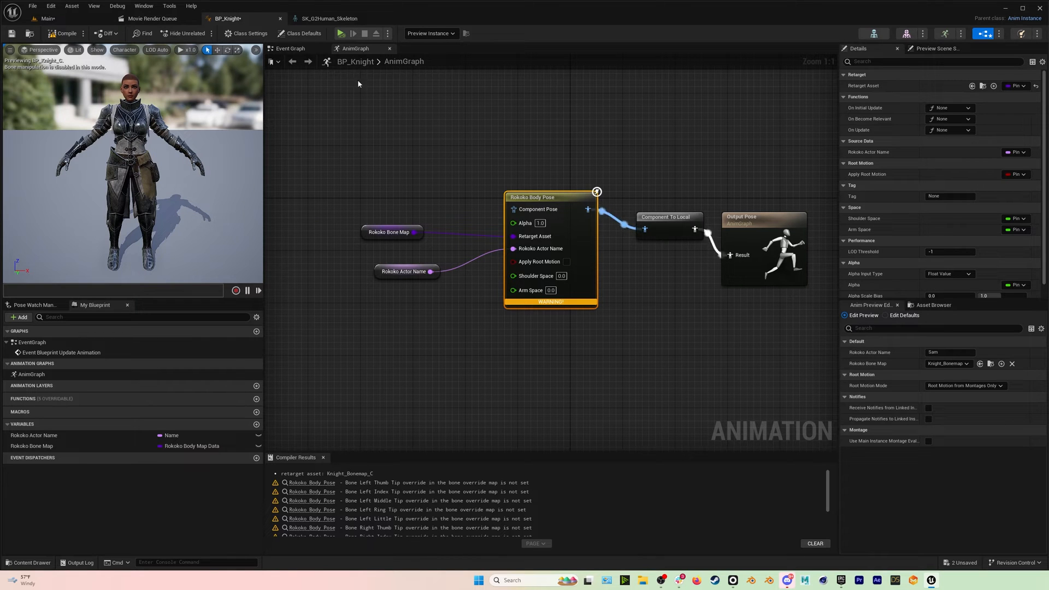
click(329, 19)
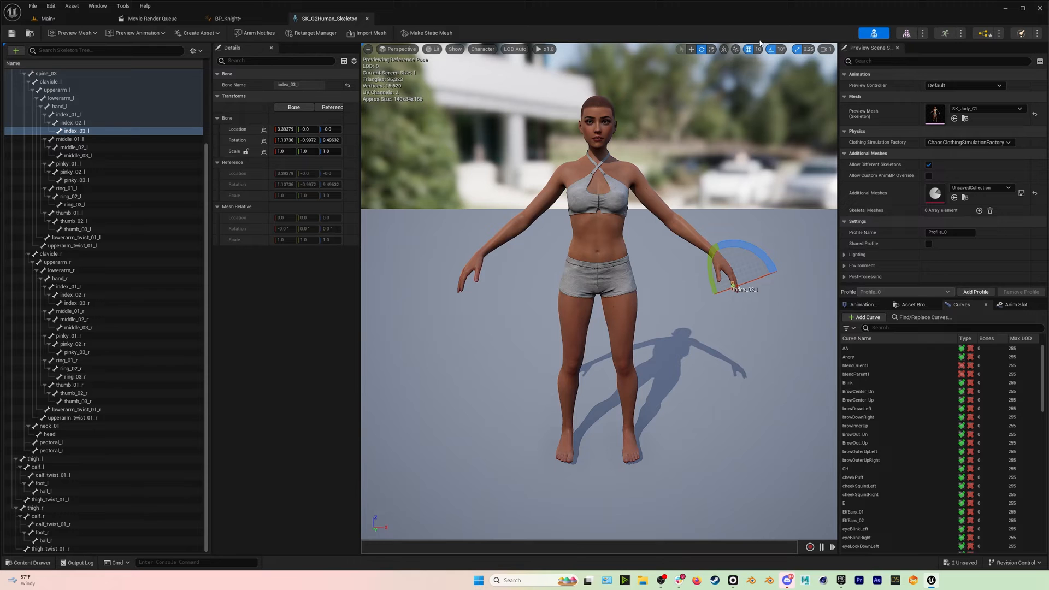
click(229, 19)
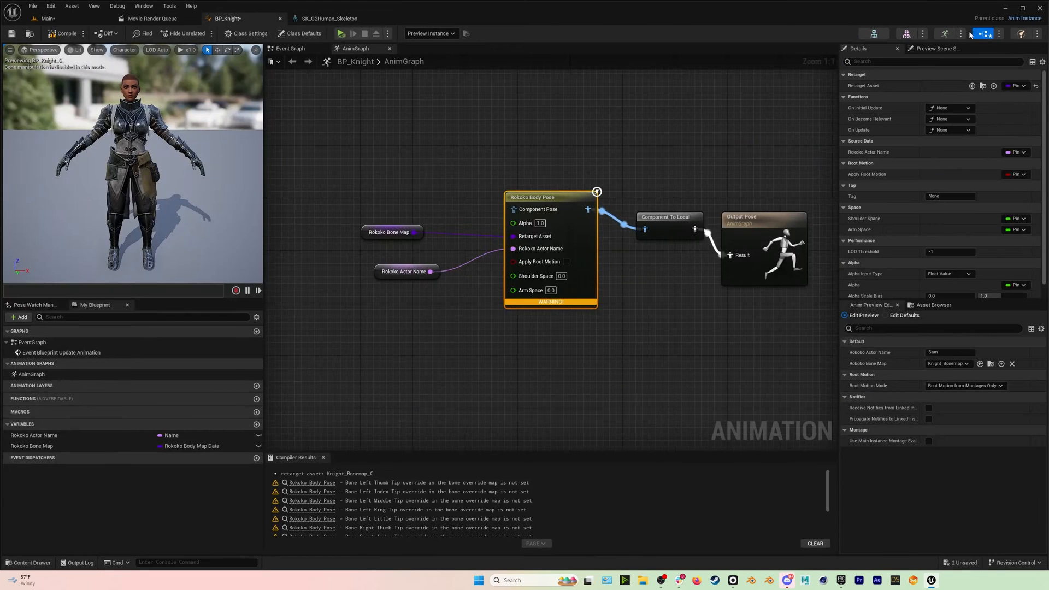
click(874, 33)
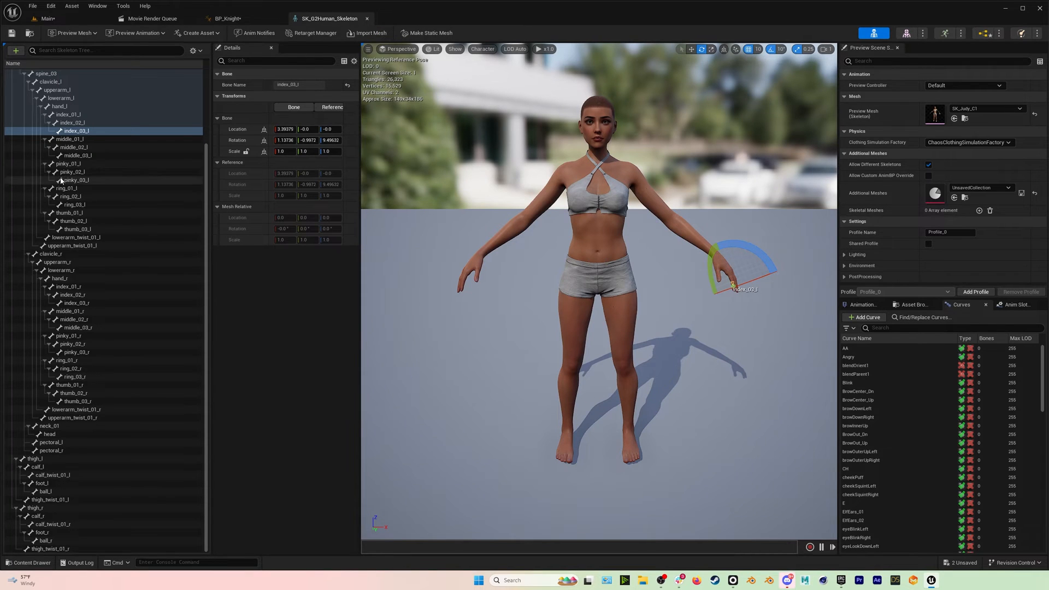
scroll(62, 183, up, 5)
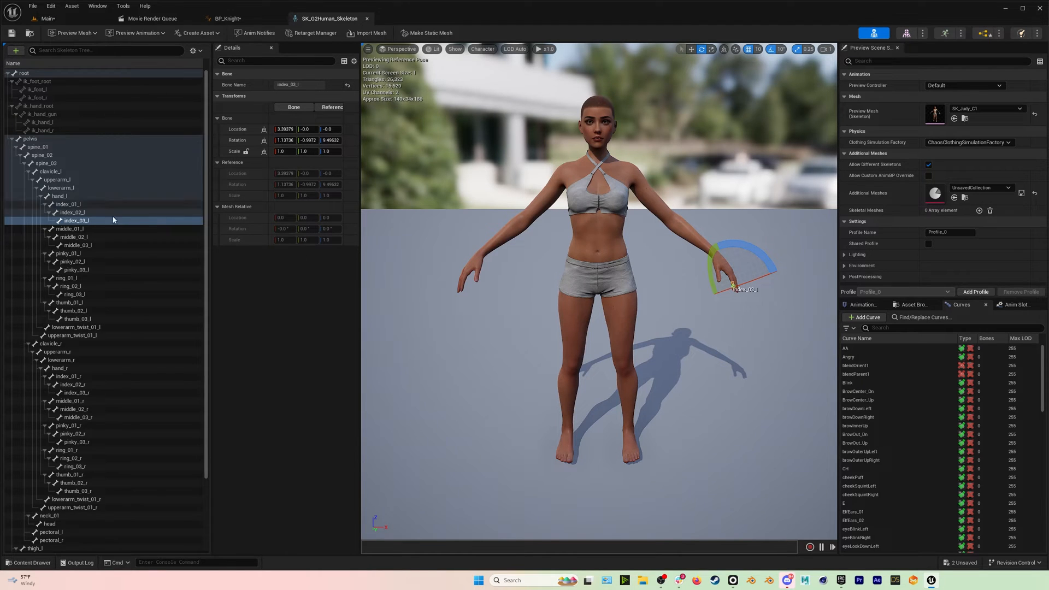
click(237, 18)
click(330, 18)
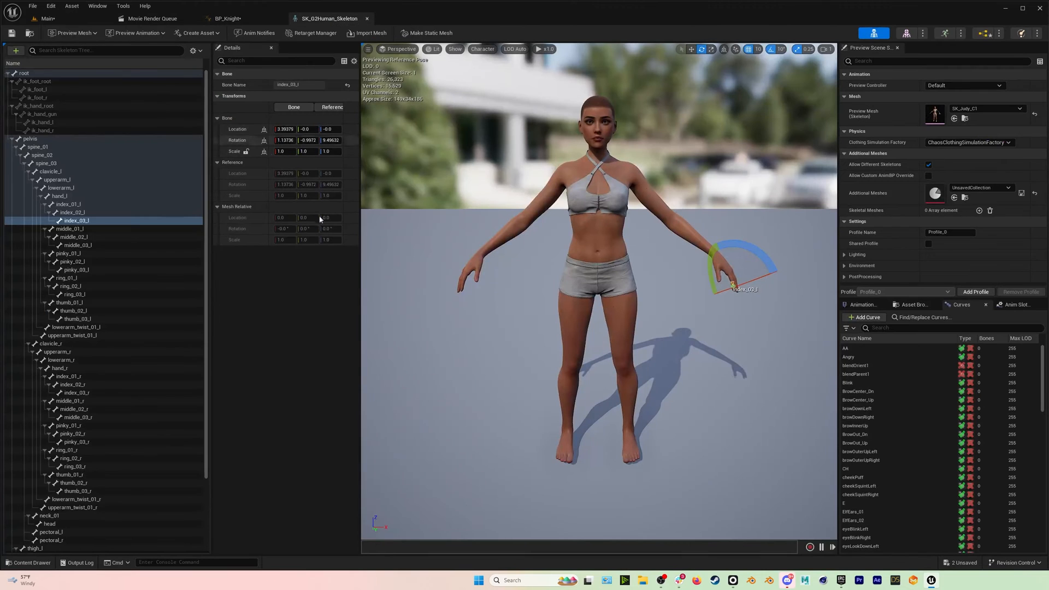
Set the upperarm_l bone's rotation to 0 on all three axes in SK_G2Human_Skeleton.
click(69, 172)
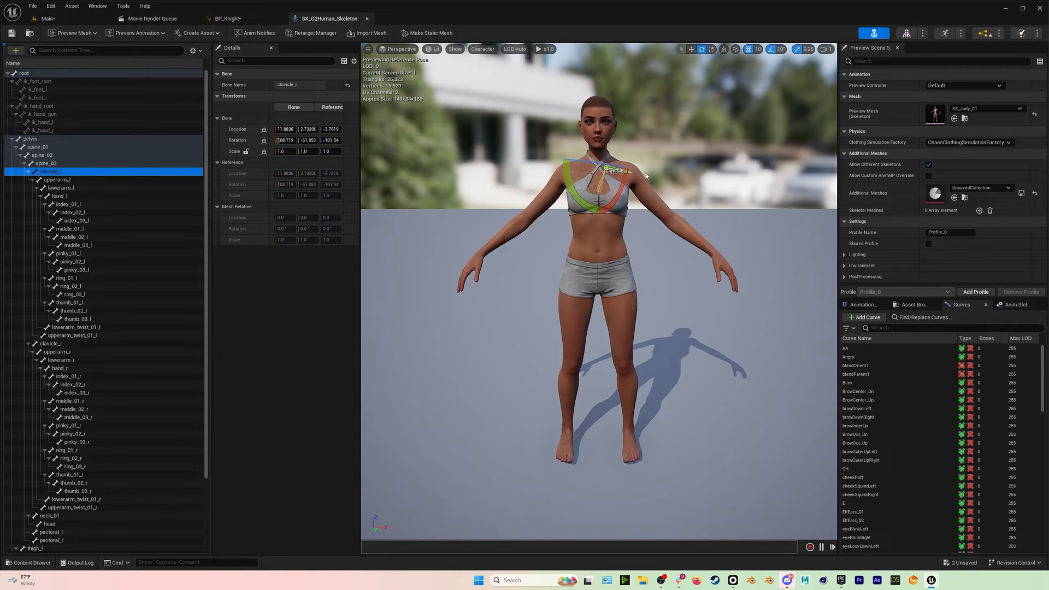
click(65, 180)
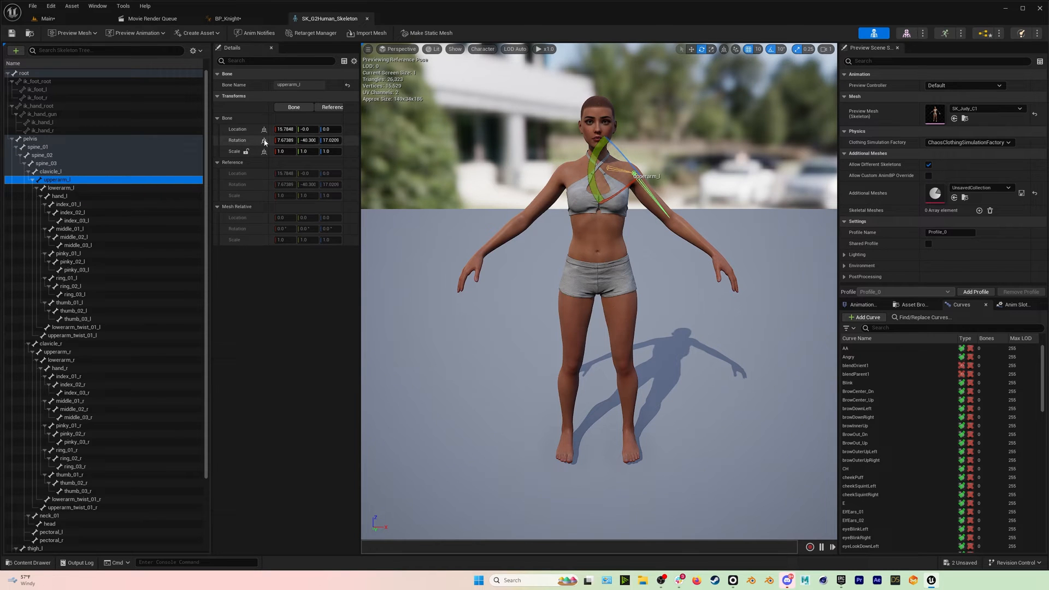
click(285, 141)
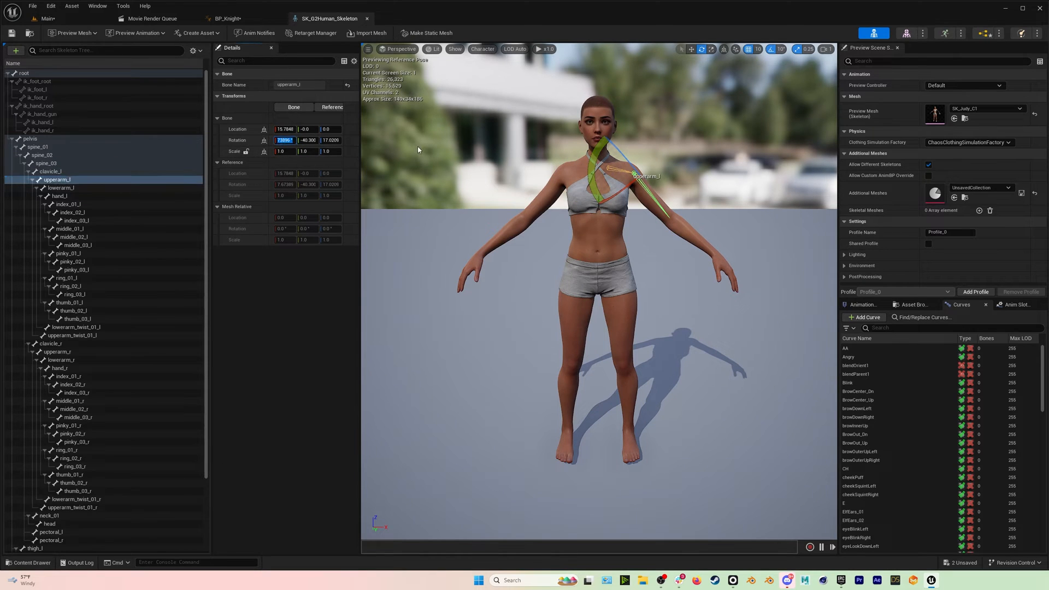
text(0)
key(Tab)
text(0)
key(Tab)
text(0)
key(Return)
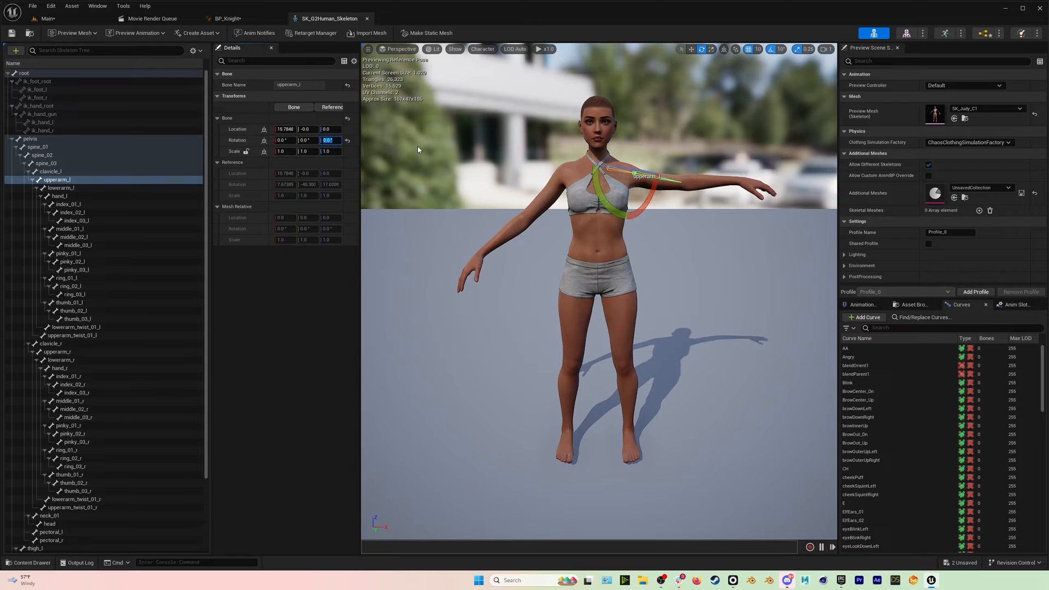
Set the rotation of the lowerarm_l and hand_l bones to 0 on all three axes.
click(61, 188)
click(285, 140)
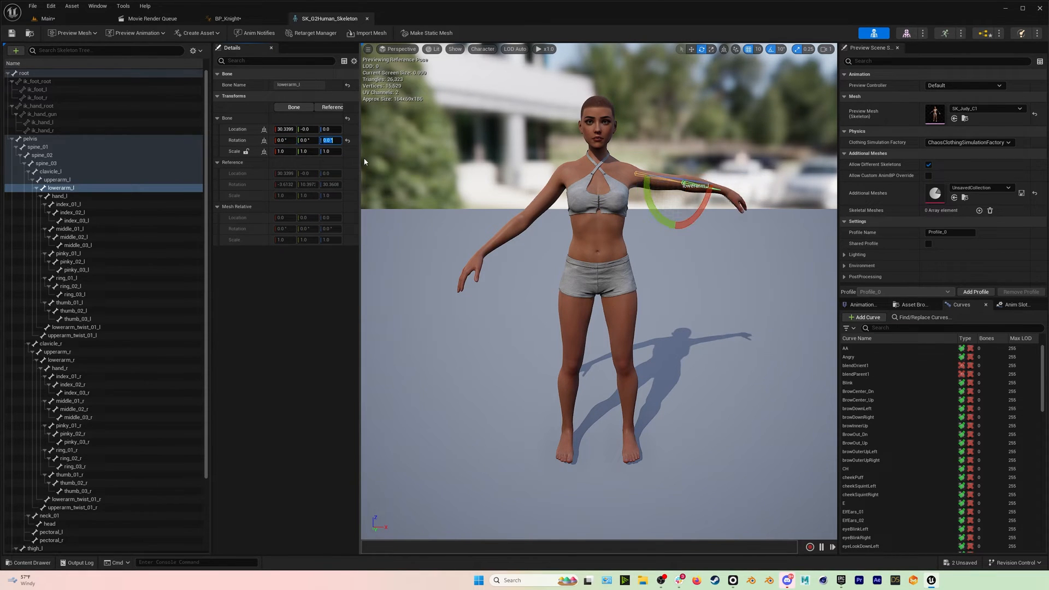
click(131, 196)
click(285, 140)
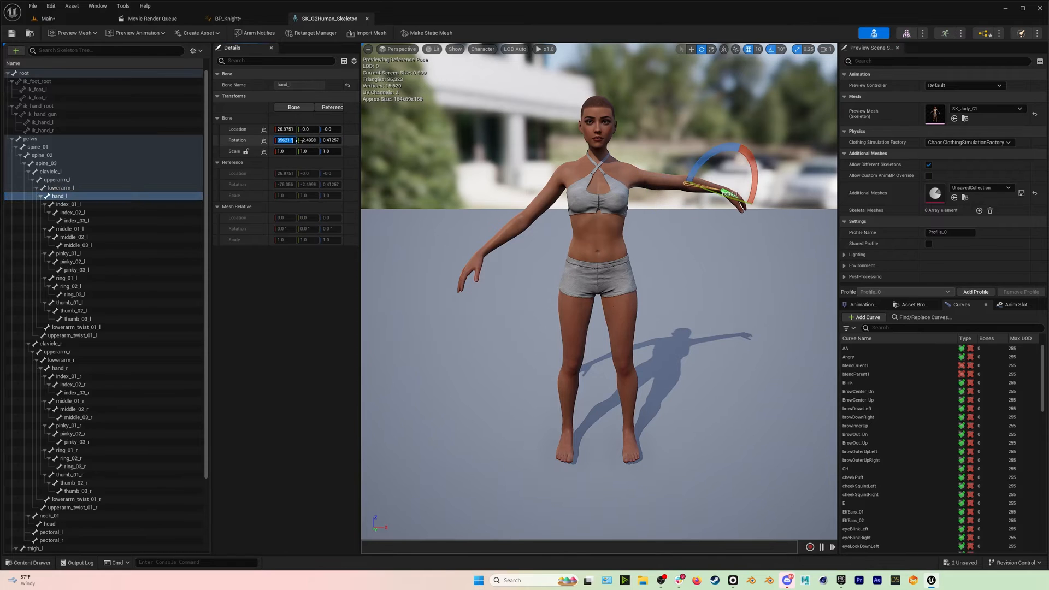
text(0)
key(Tab)
text(0)
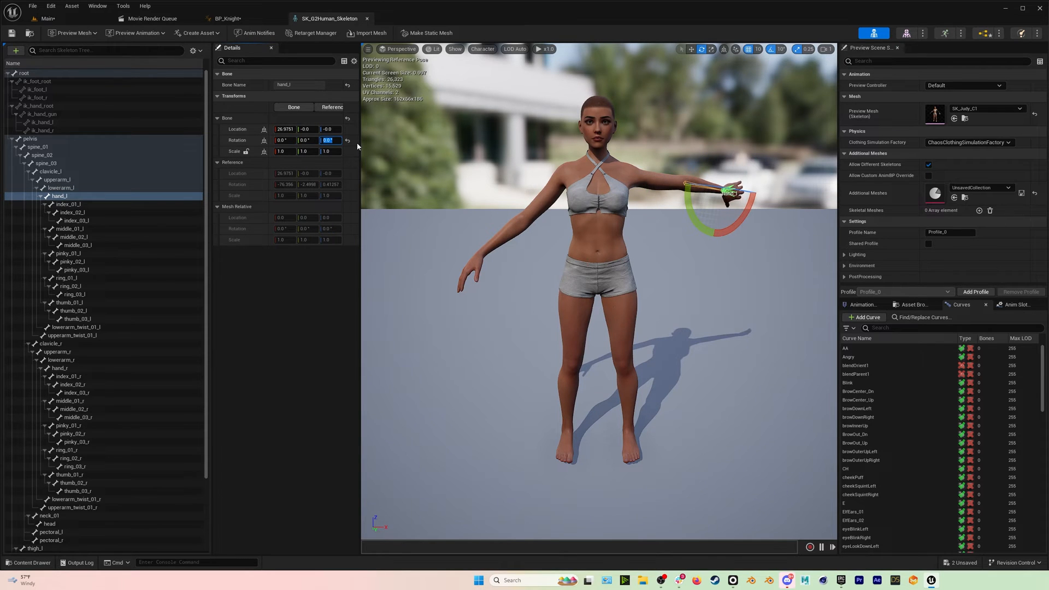
Examine the left arm from several angles, checking the orientation of the upperarm_l and hand_l bones.
click(68, 180)
right_drag(564, 217, 477, 339)
scroll(564, 217, down, 1)
right_drag(592, 258, 500, 252)
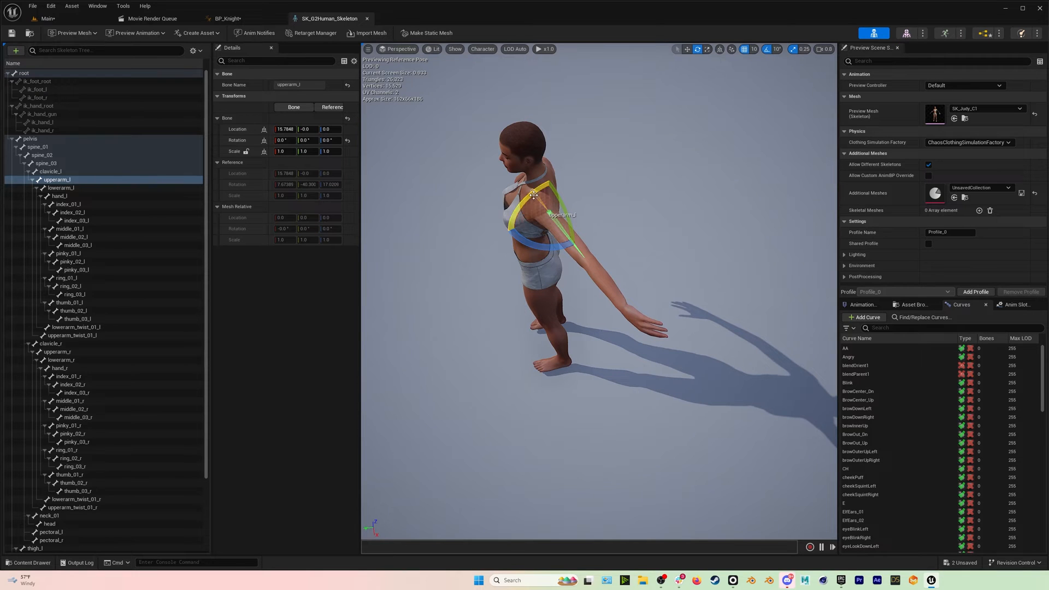
drag(553, 246, 581, 239)
right_drag(567, 267, 604, 263)
click(91, 198)
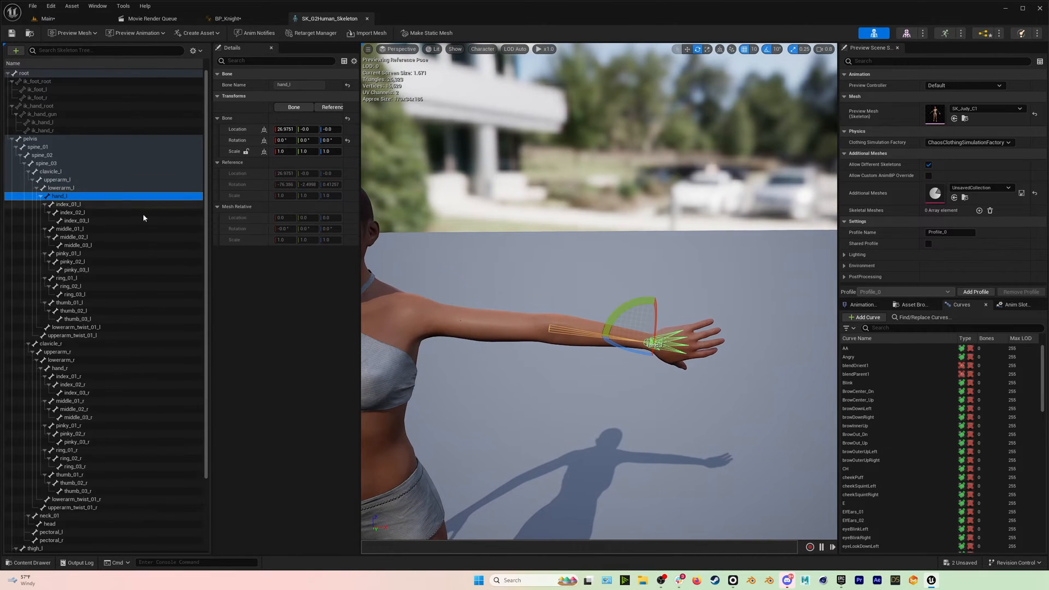
drag(655, 333, 655, 378)
mouse_move(645, 377)
right_down()
mouse_move(639, 328)
mouse_move(637, 372)
right_up()
key(e)
scroll(637, 372, down, 2)
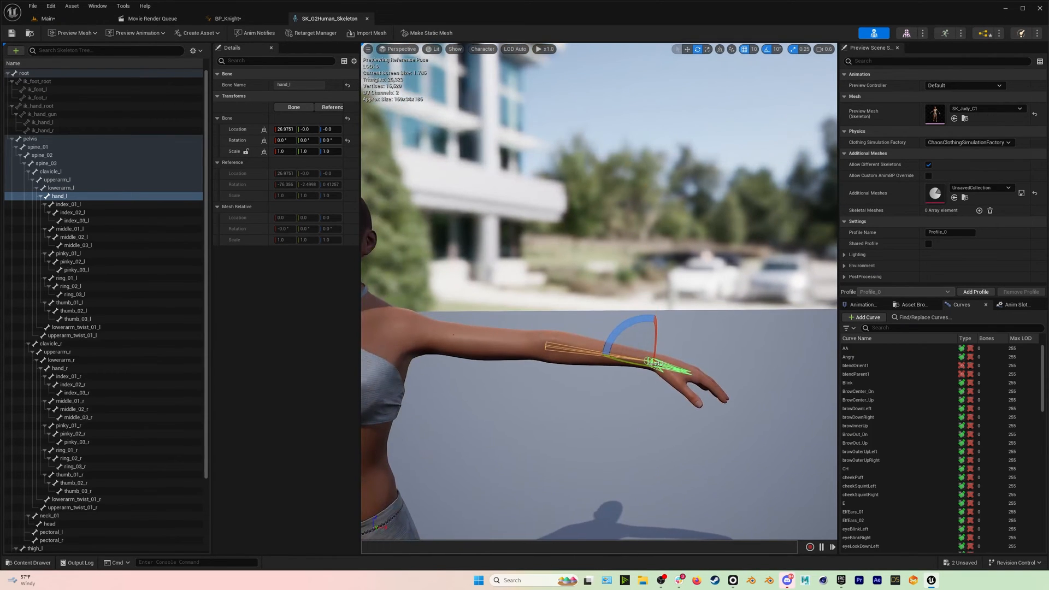
click(57, 180)
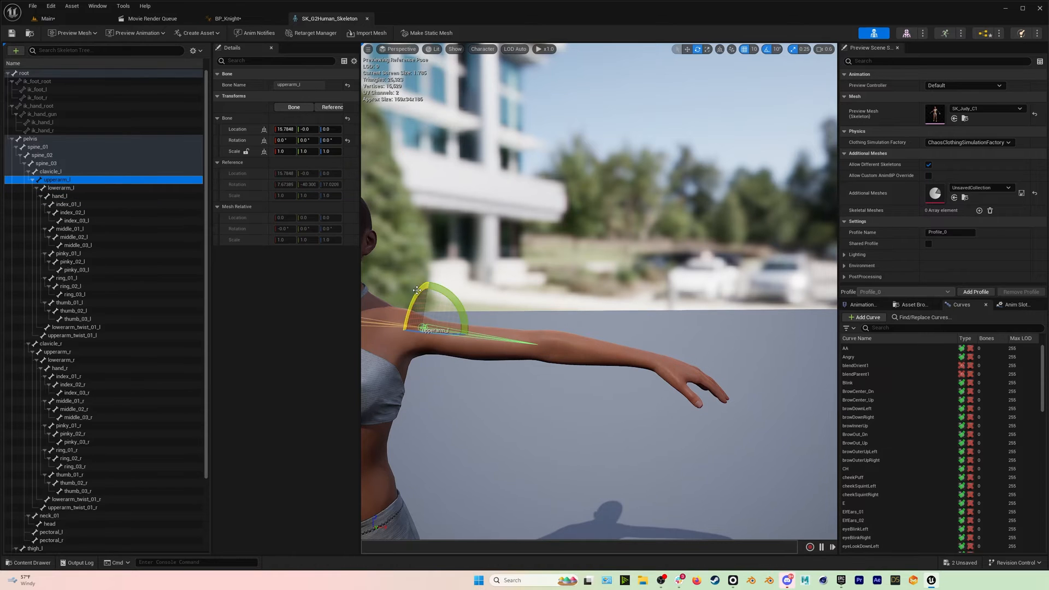
drag(456, 302, 466, 330)
key(s)
right_drag(467, 330, 467, 330)
key(a)
right_drag(631, 309, 631, 309)
key(d)
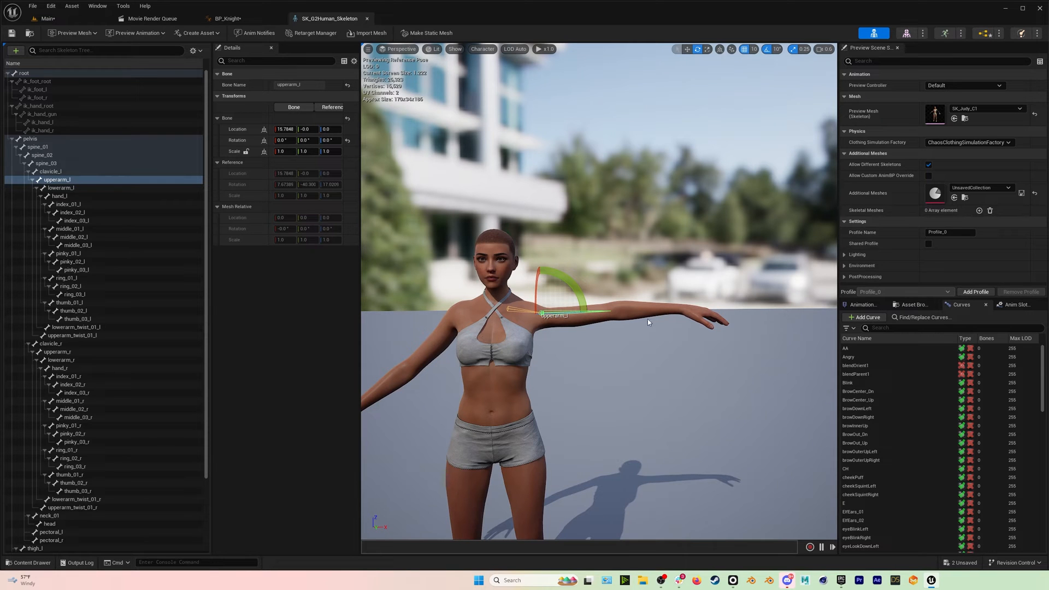
Set the index_01_l bone's rotation to 0 on all three axes.
key(d)
right_drag(690, 344, 690, 344)
click(68, 204)
click(285, 140)
text(0)
key(Tab)
text(0)
key(Tab)
text(0)
key(Return)
Set the index_02_l bone's rotation to 0 on all three axes.
click(137, 212)
click(285, 140)
text(0)
key(Tab)
text(0)
key(Tab)
text(0)
key(Return)
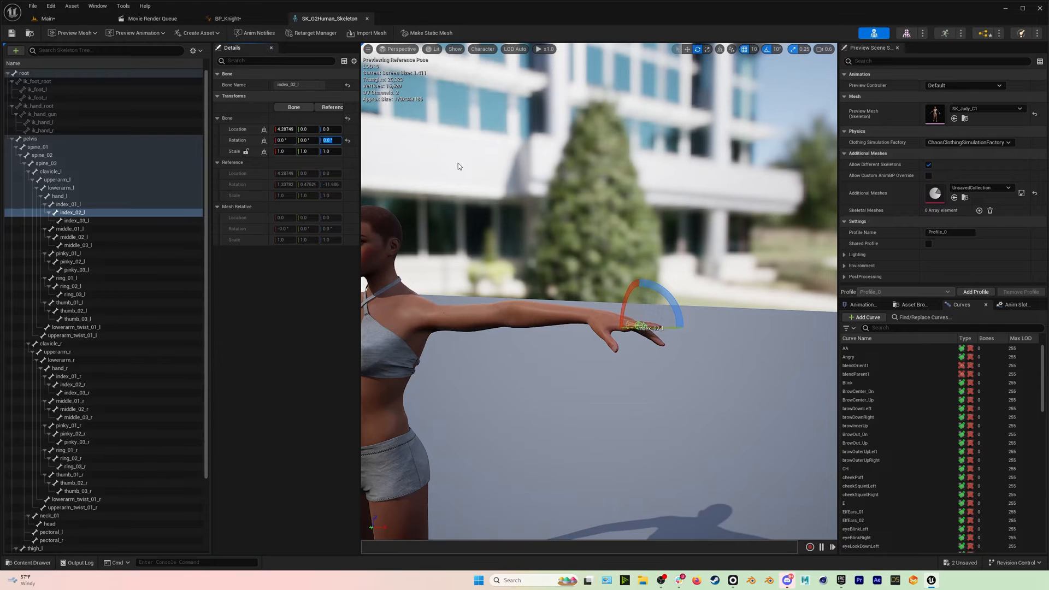
Set the index_03_l bone's rotation to 0 on all three axes.
click(106, 221)
click(285, 140)
text(0)
key(Tab)
text(0)
key(Tab)
text(0)
key(Return)
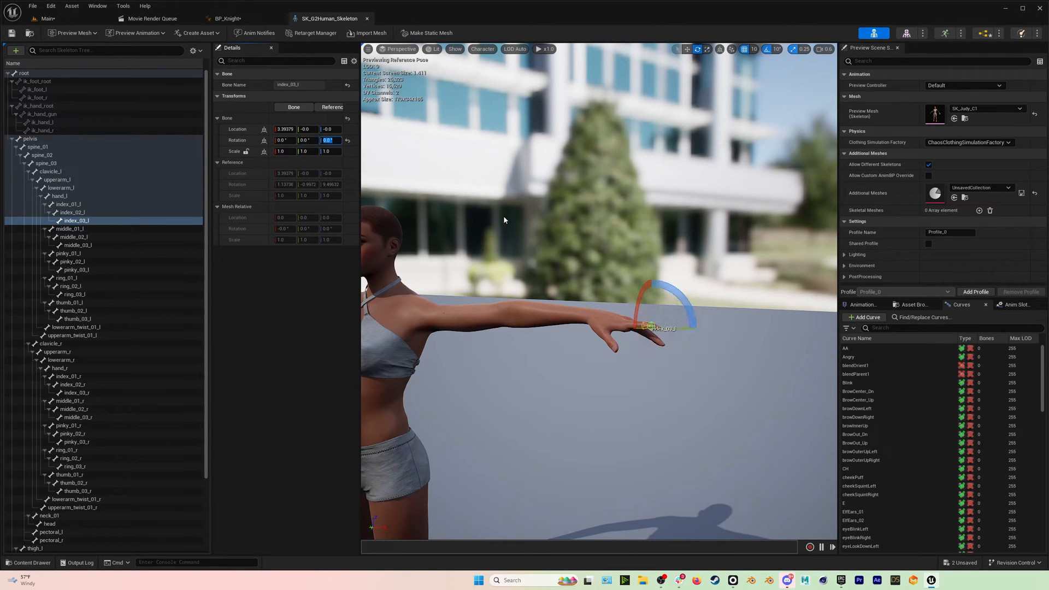
Frame the index_01_l bone and examine the left index finger's direction relative to the hand and arm from several angles.
click(68, 204)
key(f)
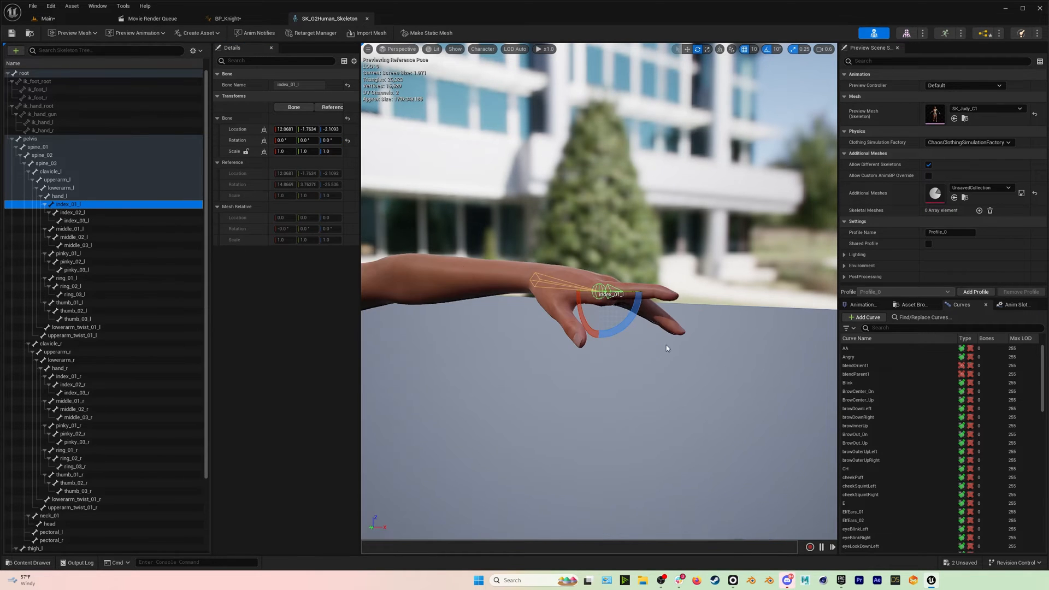
mouse_move(659, 296)
alt+mouse_down()
mouse_move(606, 339)
mouse_move(382, 336)
mouse_move(367, 322)
mouse_move(475, 366)
mouse_move(596, 349)
mouse_move(650, 285)
alt+mouse_up()
click(650, 285)
drag(661, 321, 630, 325)
right_drag(599, 266, 528, 282)
key(d)
click(430, 284)
key(a)
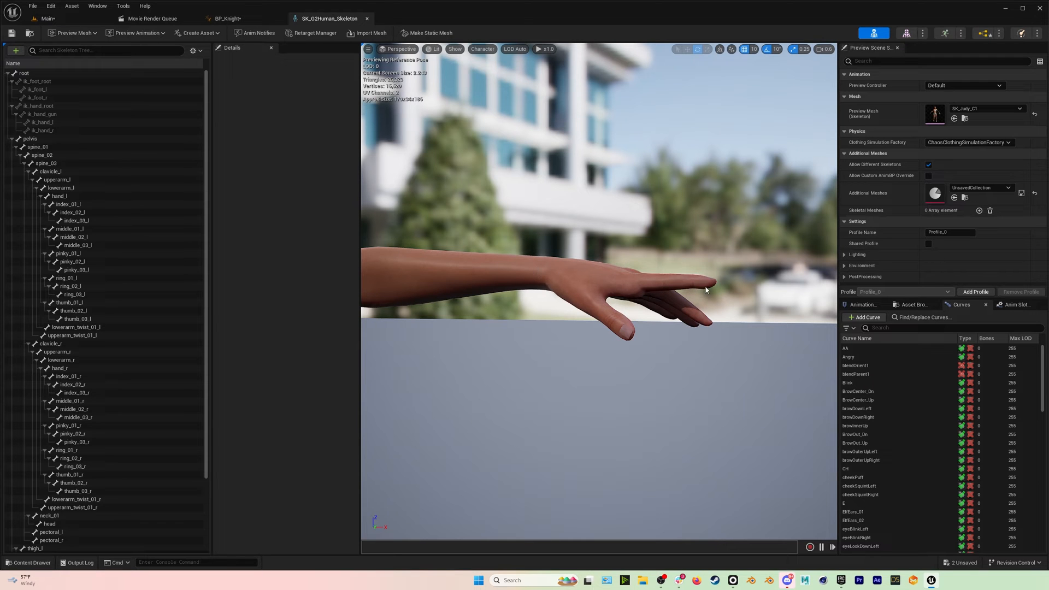
key(d)
right_drag(595, 295, 449, 287)
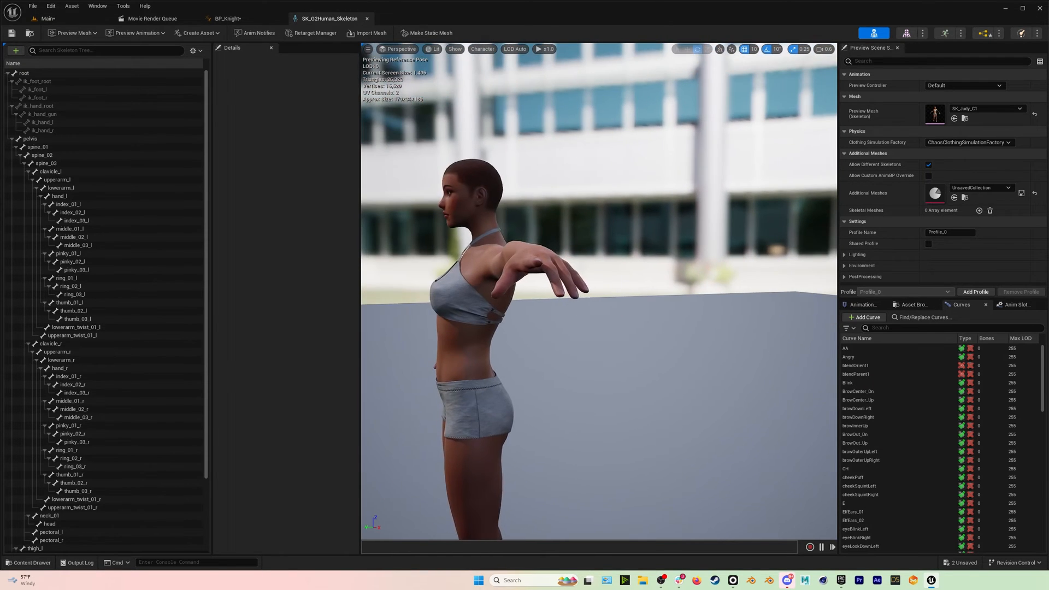
right_drag(651, 279, 672, 278)
right_drag(579, 255, 705, 254)
key(a)
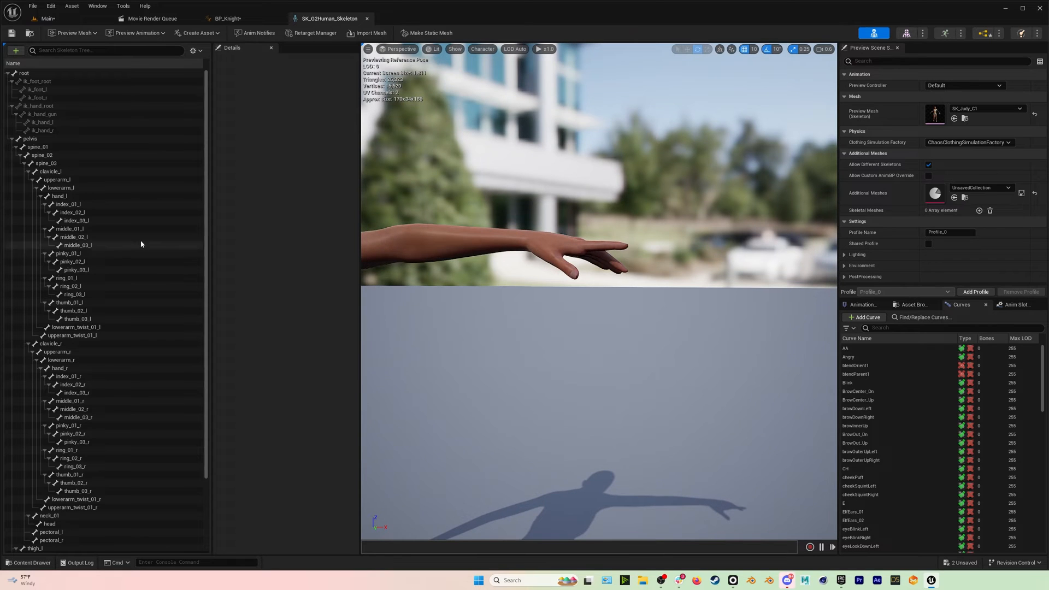
Set the middle_01_l bone's rotation to 0 on all three axes.
click(112, 229)
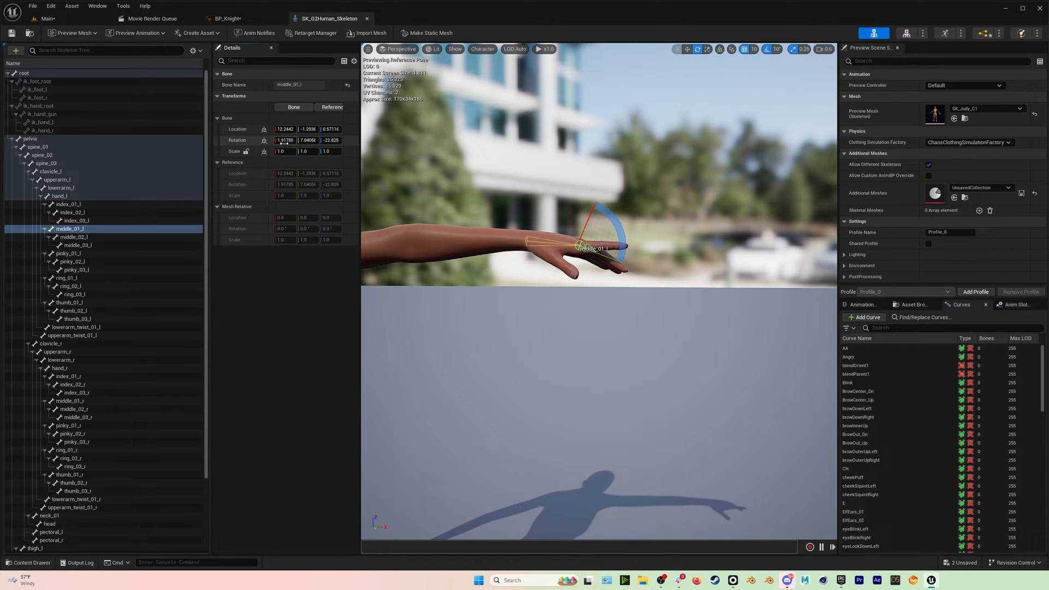
text(0)
key(Tab)
text(0)
key(Tab)
text(0)
key(Return)
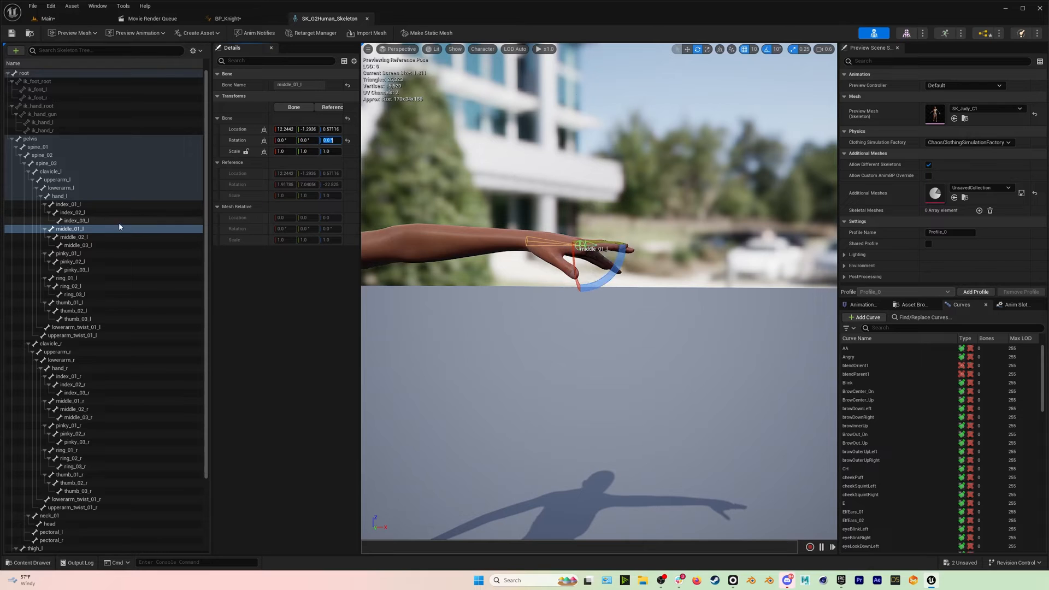
Set the middle_02_l bone's rotation to 0 on all three axes.
click(109, 239)
click(280, 141)
text(0)
key(Tab)
text(0)
key(Tab)
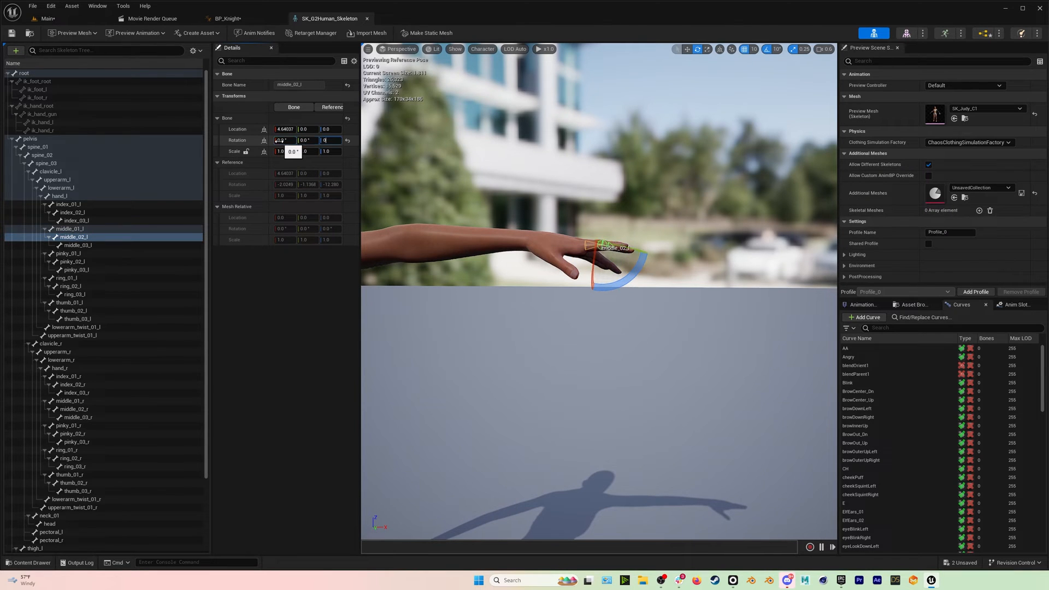
text(0)
key(Return)
Set the middle_03_l bone's rotation to 0 on all three axes.
click(112, 245)
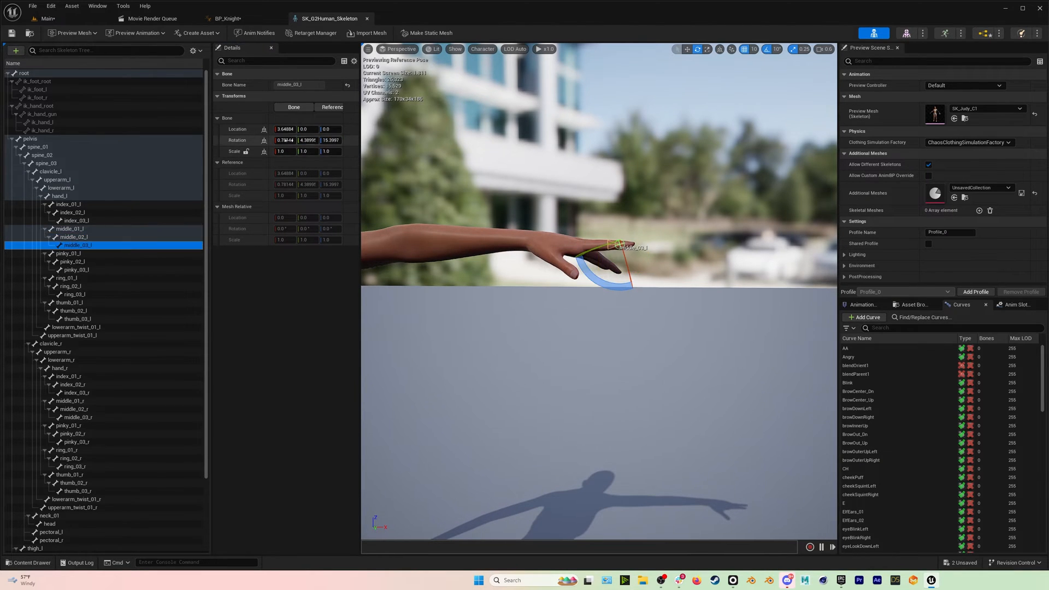
text(0)
key(Tab)
text(0)
key(Tab)
text(0)
key(Return)
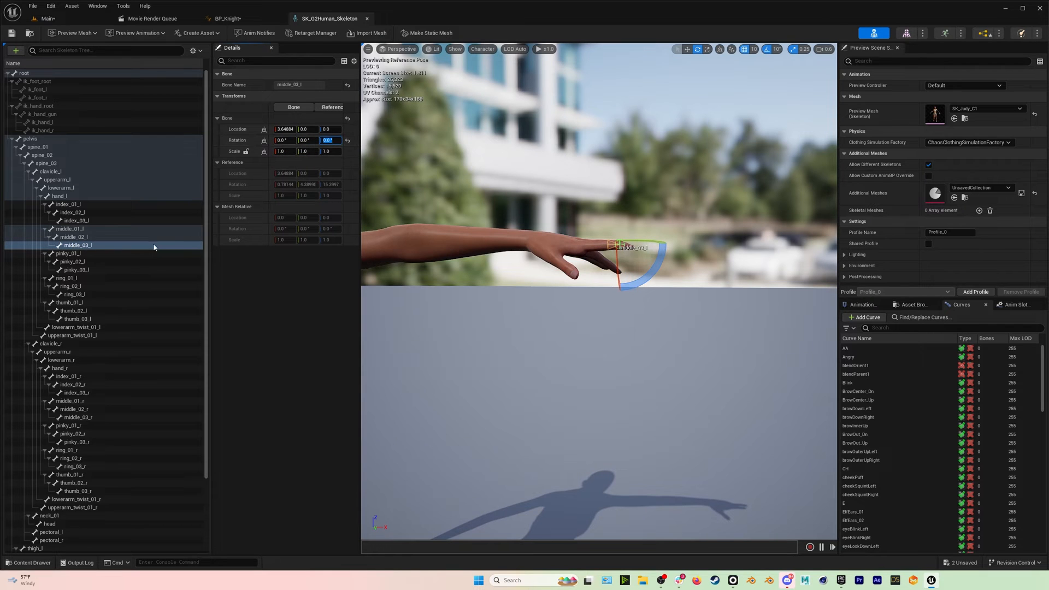
Set the pinky_01_l bone's rotation to 0 on all three axes.
click(119, 254)
click(280, 141)
text(0)
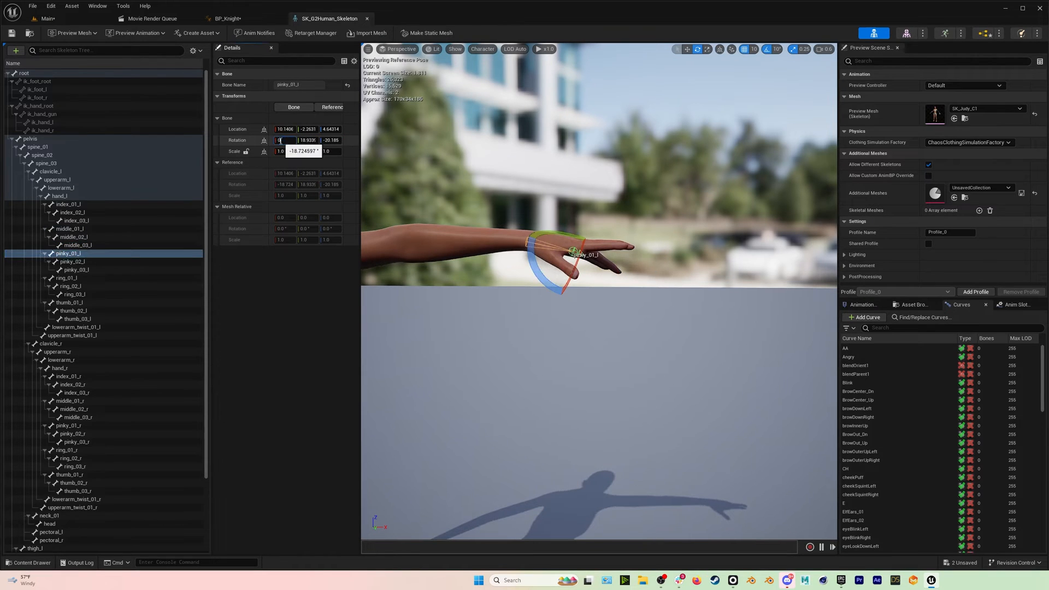
key(Tab)
text(0)
key(Tab)
text(0)
key(Return)
Set the rotation of the pinky_02_l and pinky_03_l bones to 0 on all three axes.
click(138, 261)
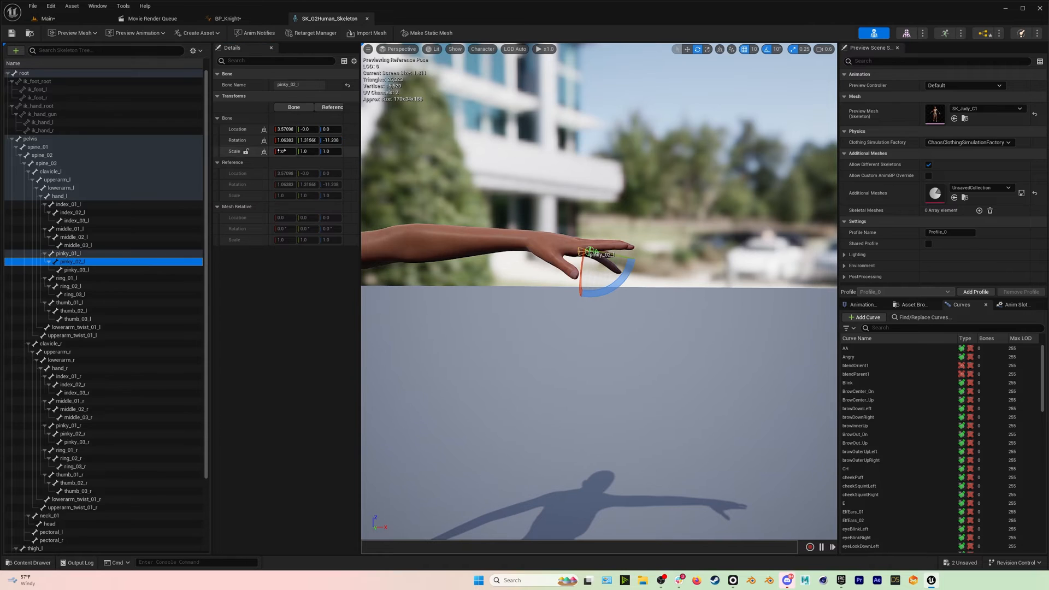
click(280, 140)
key(Tab)
text(0)
key(Return)
click(114, 270)
click(286, 140)
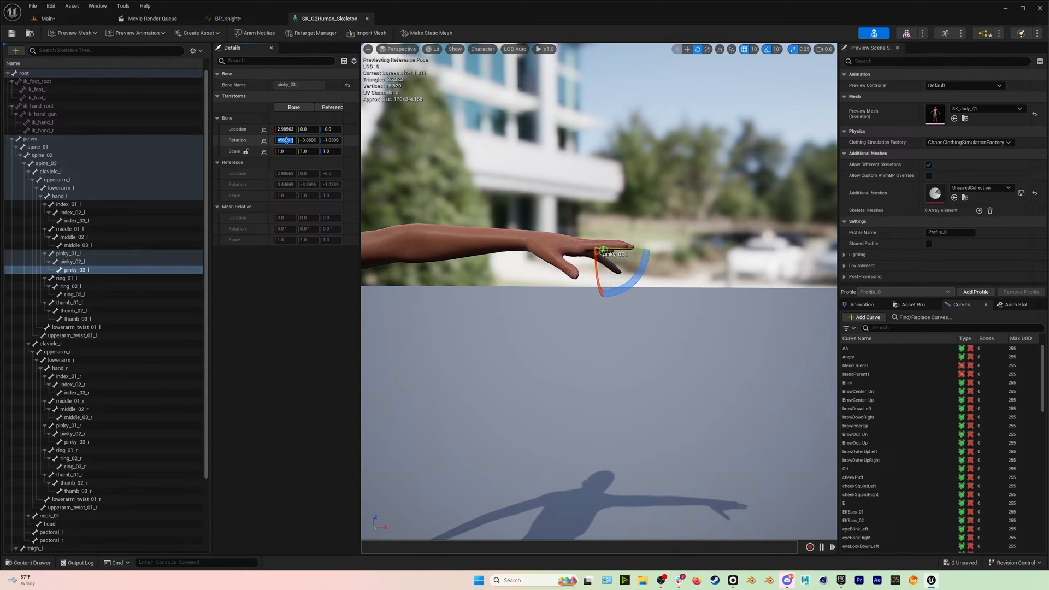
Set the ring_01_l bone's rotation to 0 on all three axes.
click(131, 279)
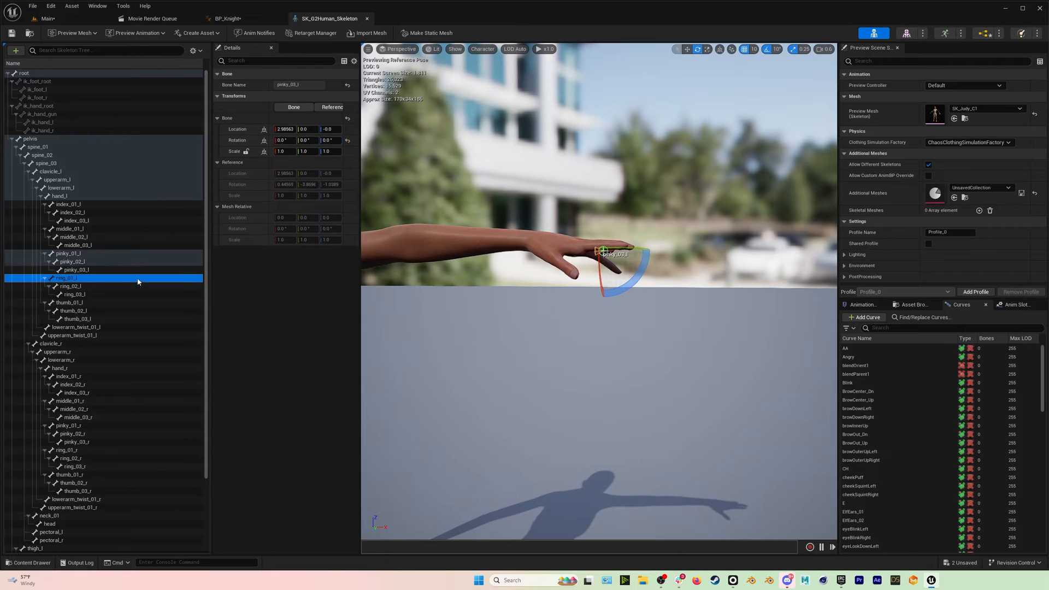
click(287, 140)
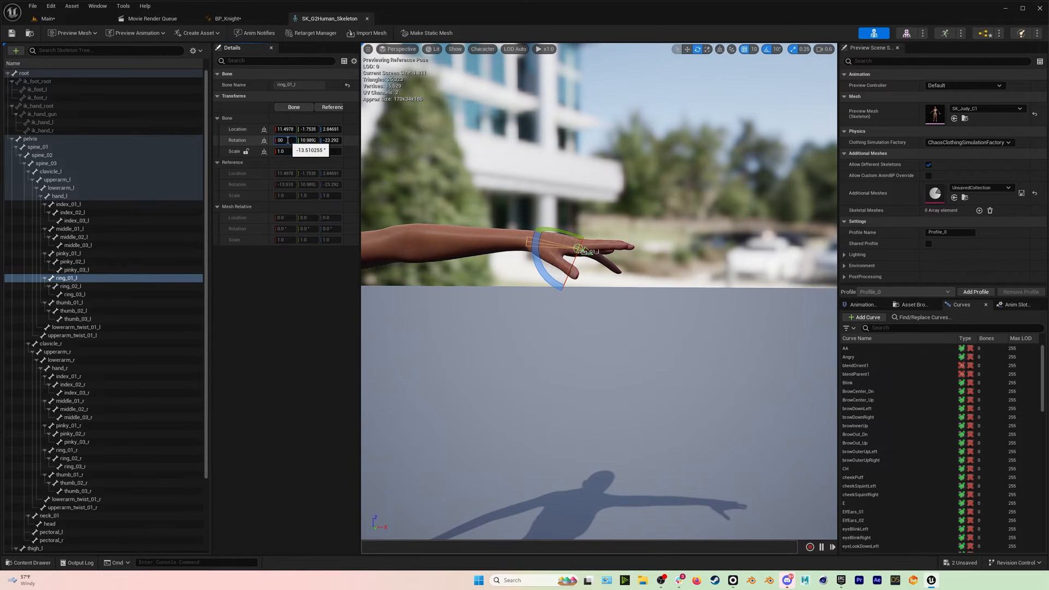
key(Tab)
text(0)
key(Tab)
text(0)
Set the rotation of the thumb_01_l and thumb_02_l bones to 0 on all three axes.
click(69, 303)
click(287, 141)
text(0)
key(Tab)
text(0)
key(Tab)
text(0)
key(Return)
click(181, 311)
click(307, 140)
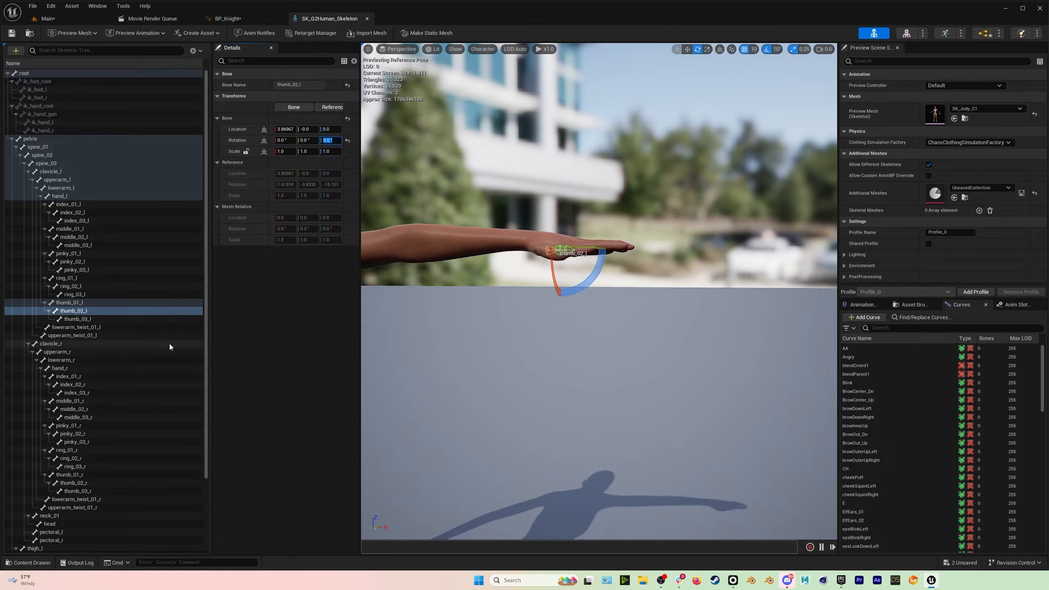
Set all three rotation values of the left thumb tip bone, thumb_03_l, to 0.
click(77, 319)
click(285, 140)
text(0)
key(Tab)
text(0)
key(Tab)
text(0)
key(Return)
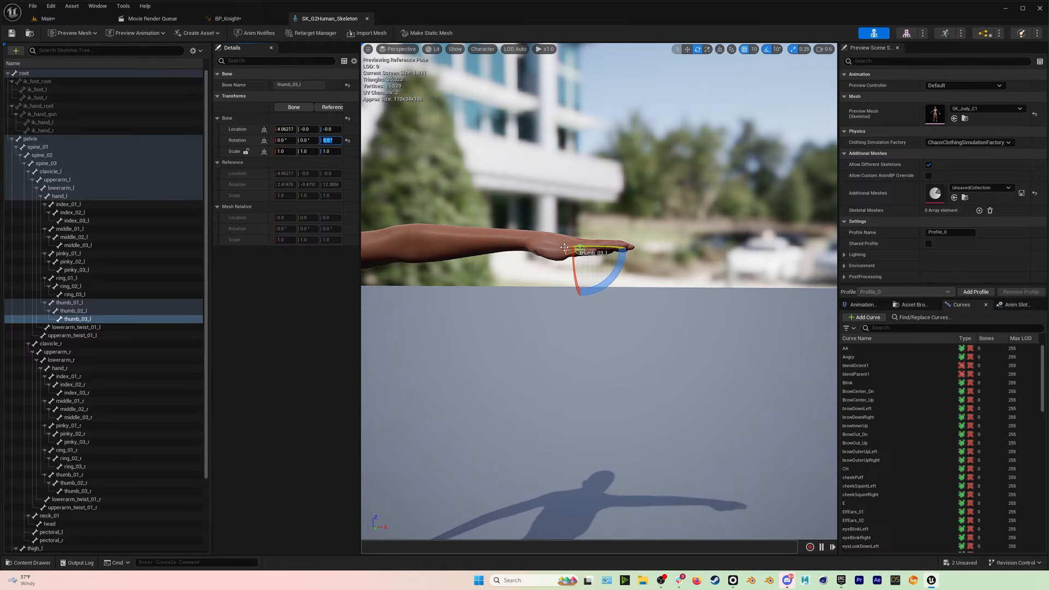
Rotate the left middle fingertip bone, middle_03_l, slightly to straighten the finger.
right_drag(600, 240, 383, 251)
right_drag(605, 204, 587, 148)
right_drag(549, 342, 540, 324)
scroll(548, 342, down, 2)
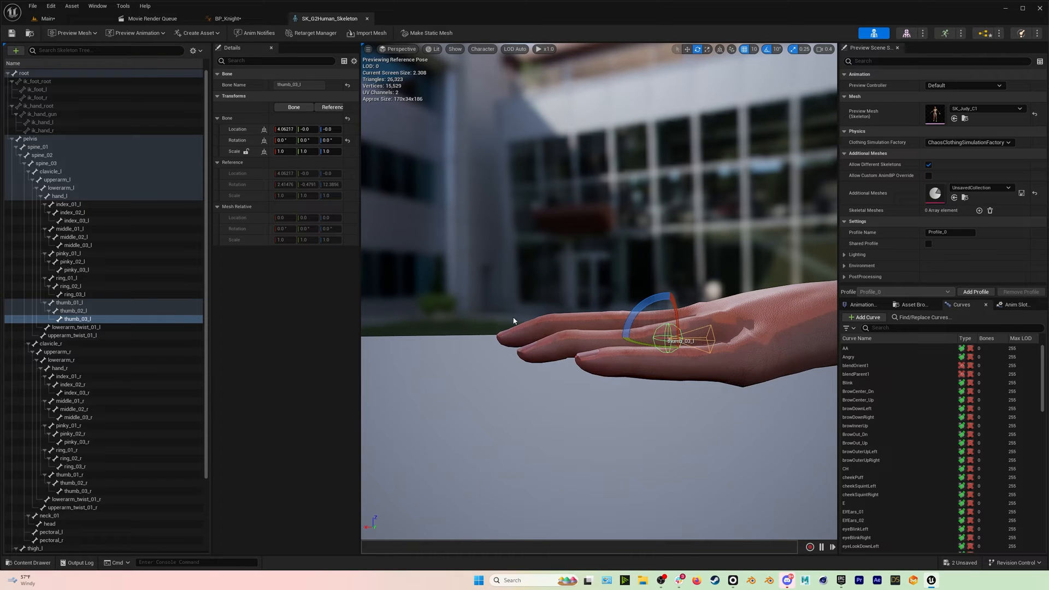
click(70, 245)
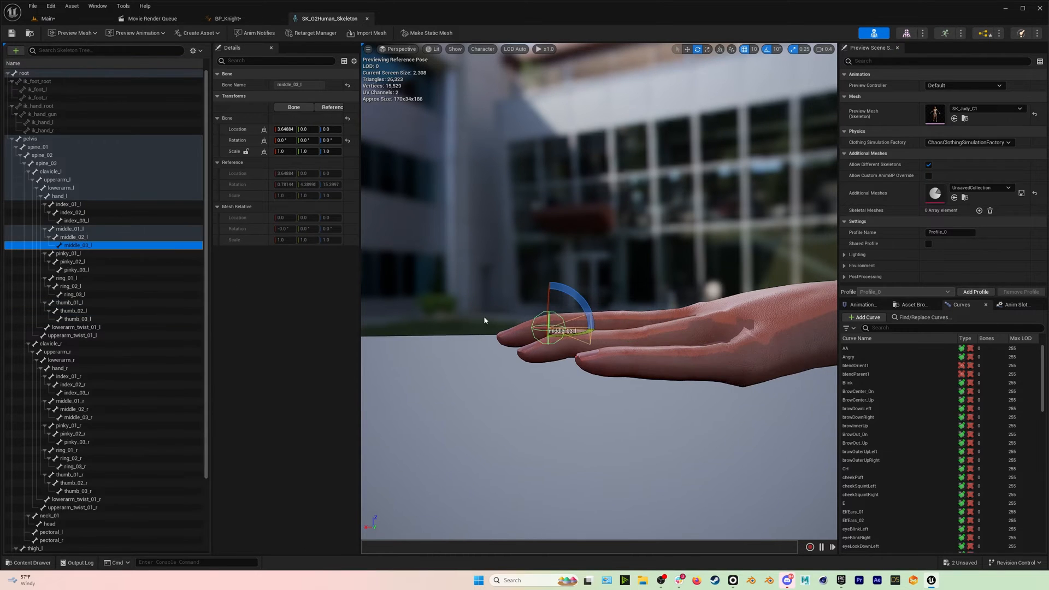
drag(576, 298, 585, 308)
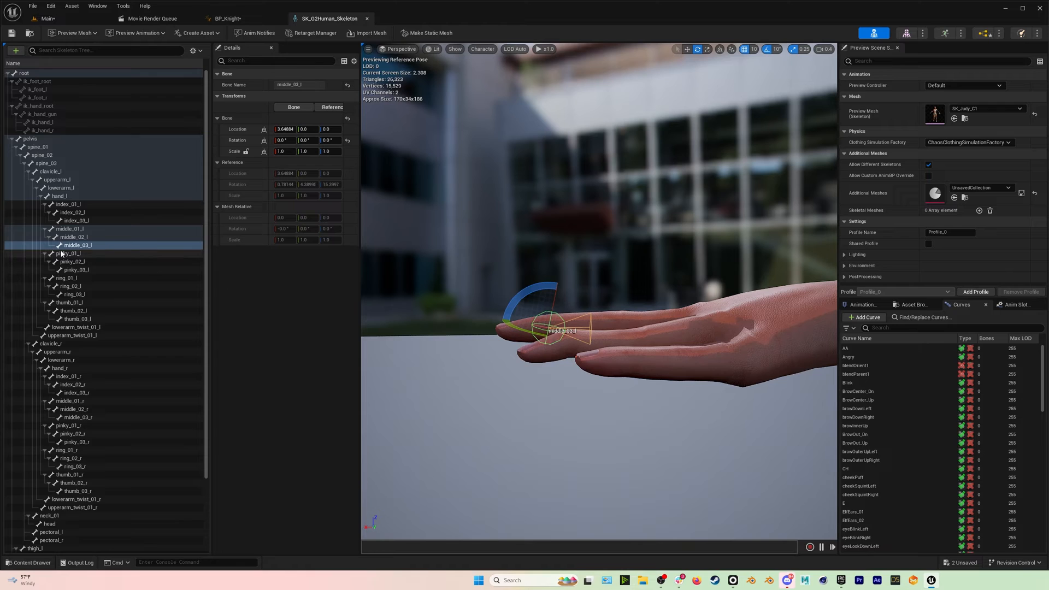
Rotate the left pinky_03_l and ring_03_l fingertip bones slightly to line up with their fingers.
click(76, 270)
drag(578, 350, 575, 368)
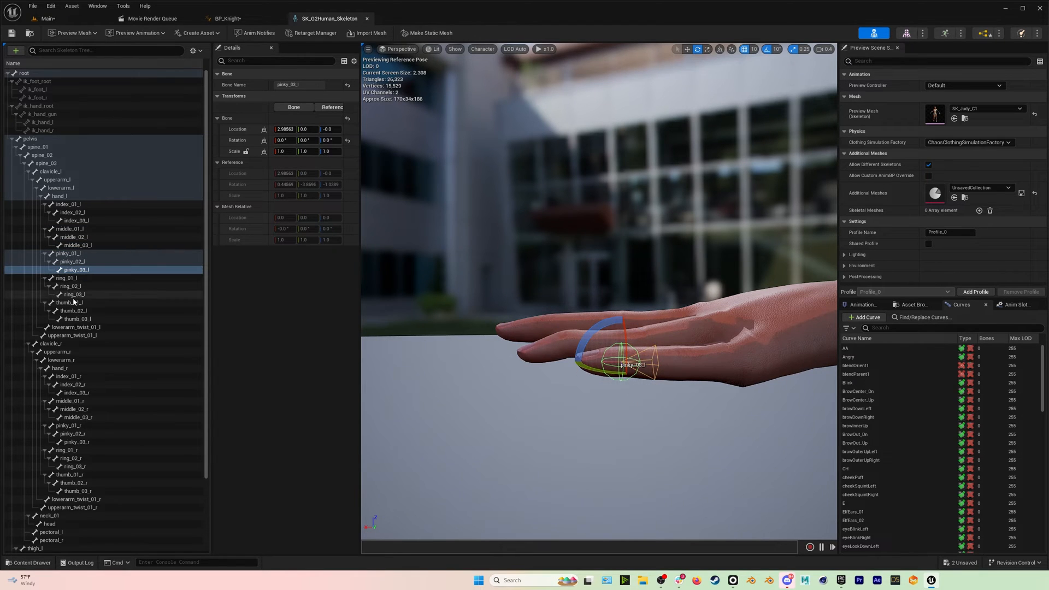
click(75, 296)
drag(543, 319, 535, 327)
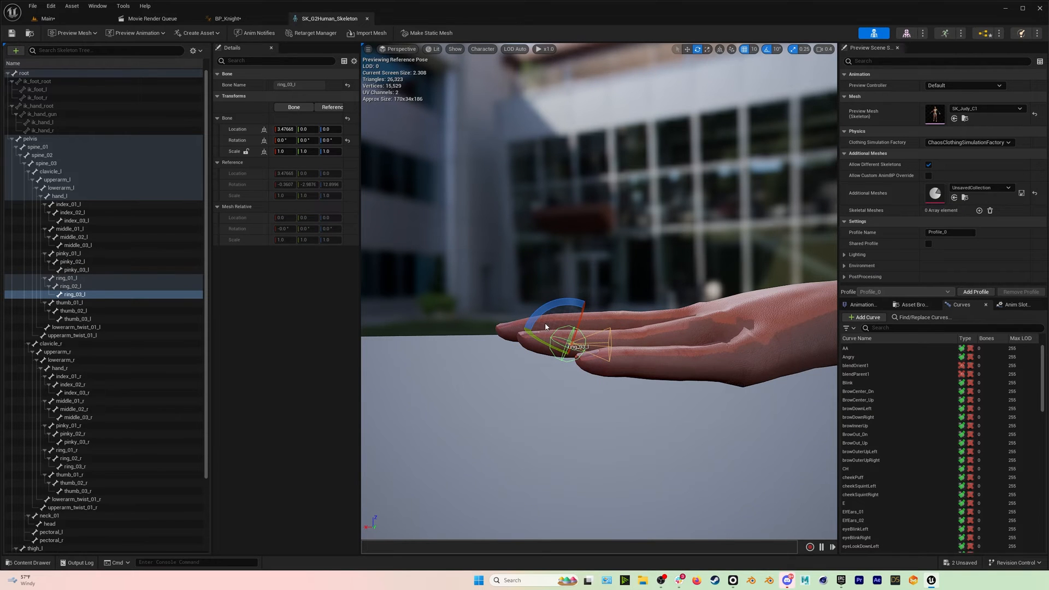
Rotate the left thumb_01_l bone so the thumb turns out from the palm, then undo the last rotation.
right_drag(599, 345, 670, 347)
click(159, 302)
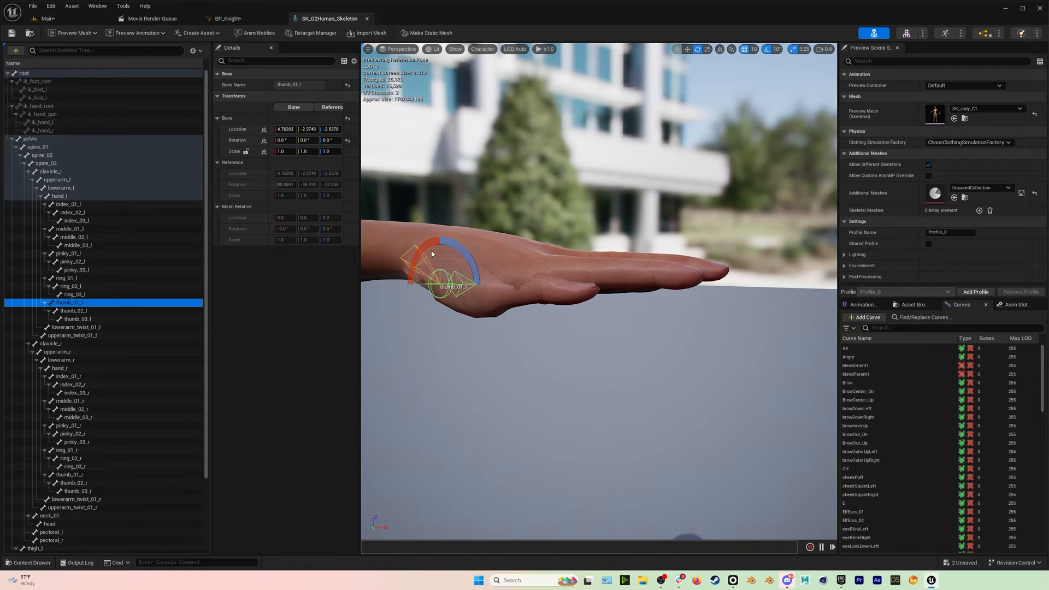
right_drag(537, 290, 562, 297)
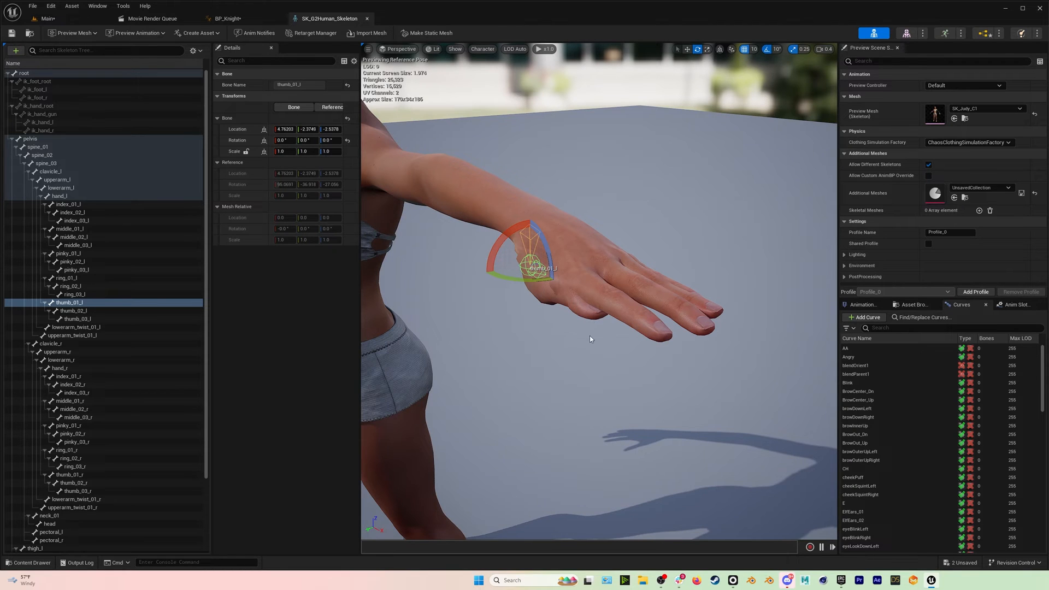
drag(498, 242, 486, 267)
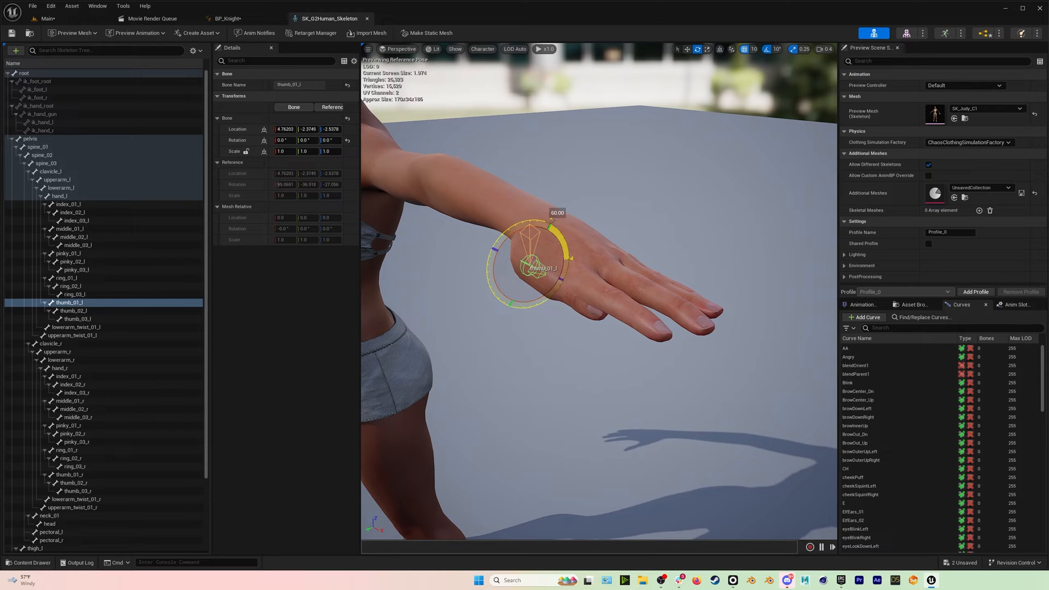
drag(505, 232, 503, 228)
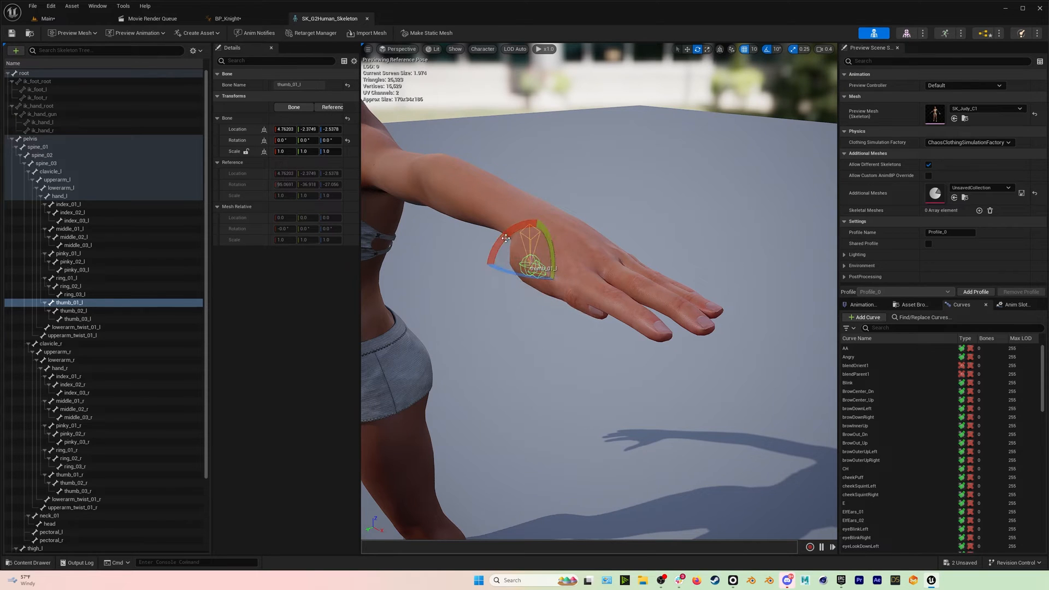
drag(519, 273, 502, 229)
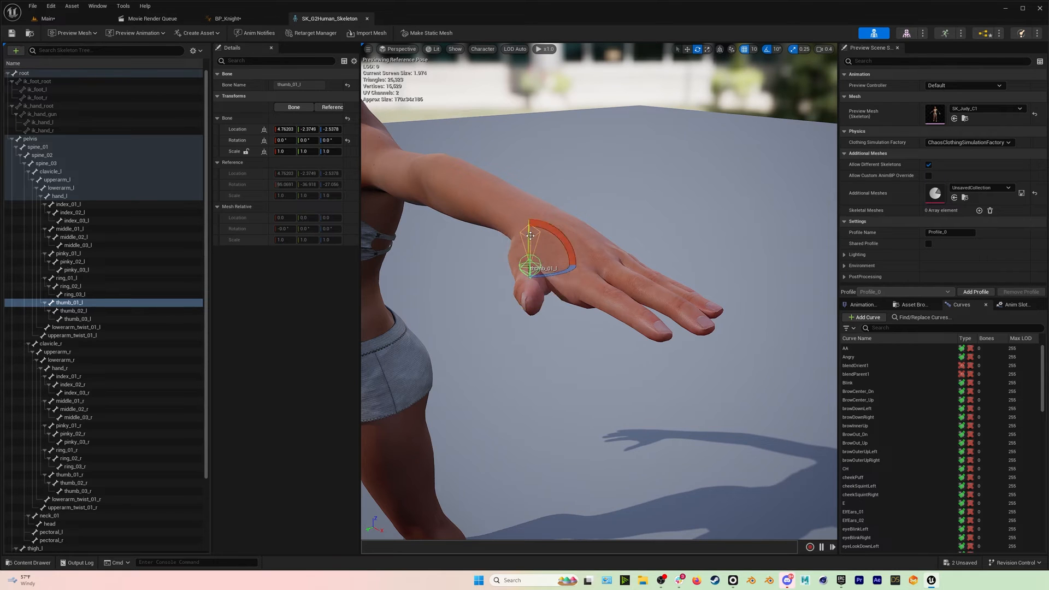
drag(528, 282, 528, 293)
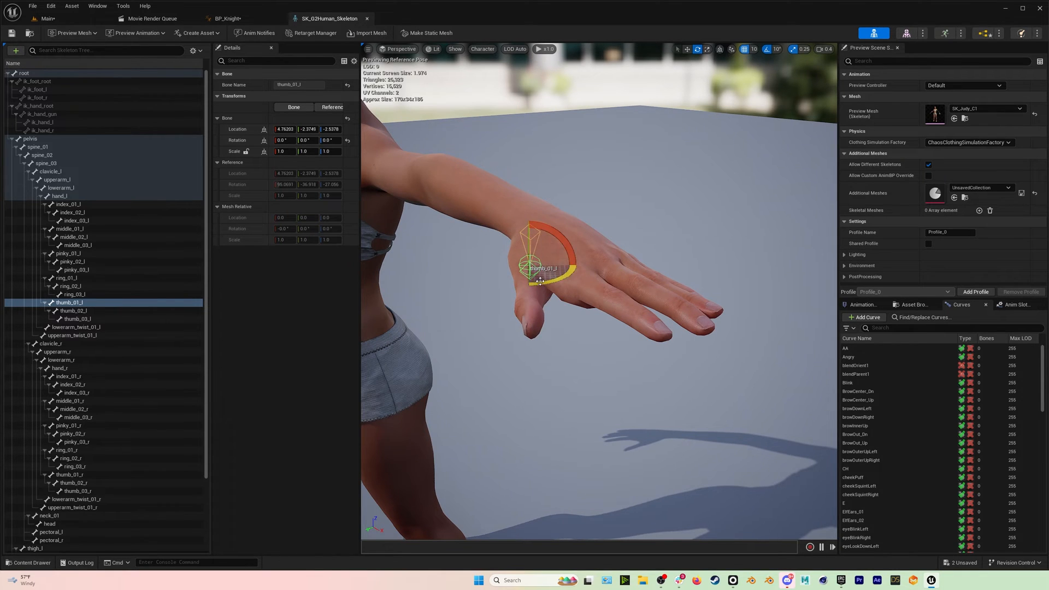
key(ctrl+z)
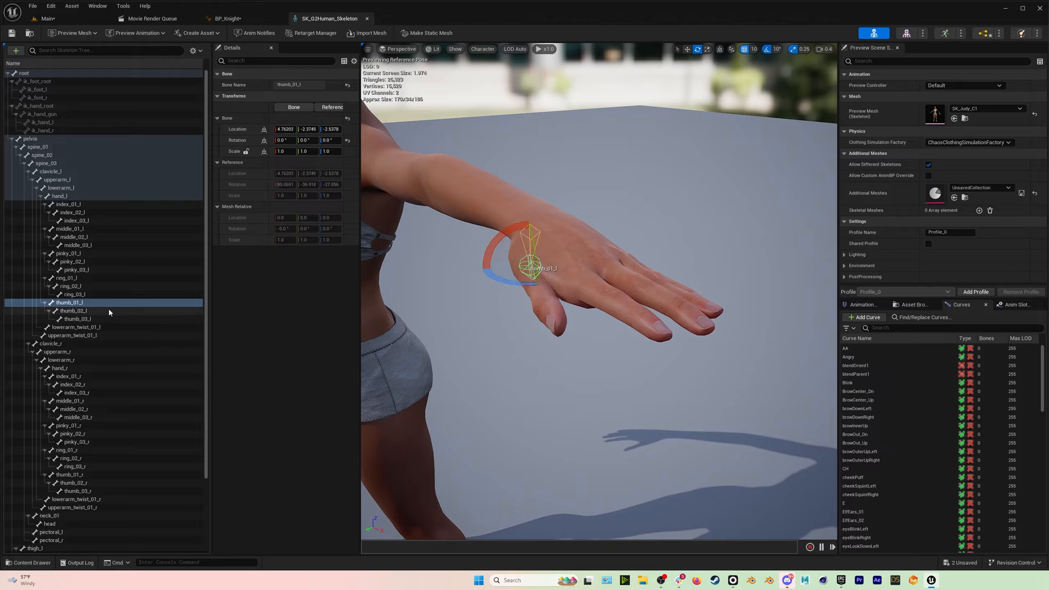
Rotate the left thumb_02_l bone to refine the thumb's bend and check it from several angles.
click(109, 311)
drag(514, 298, 531, 302)
right_drag(516, 299, 537, 319)
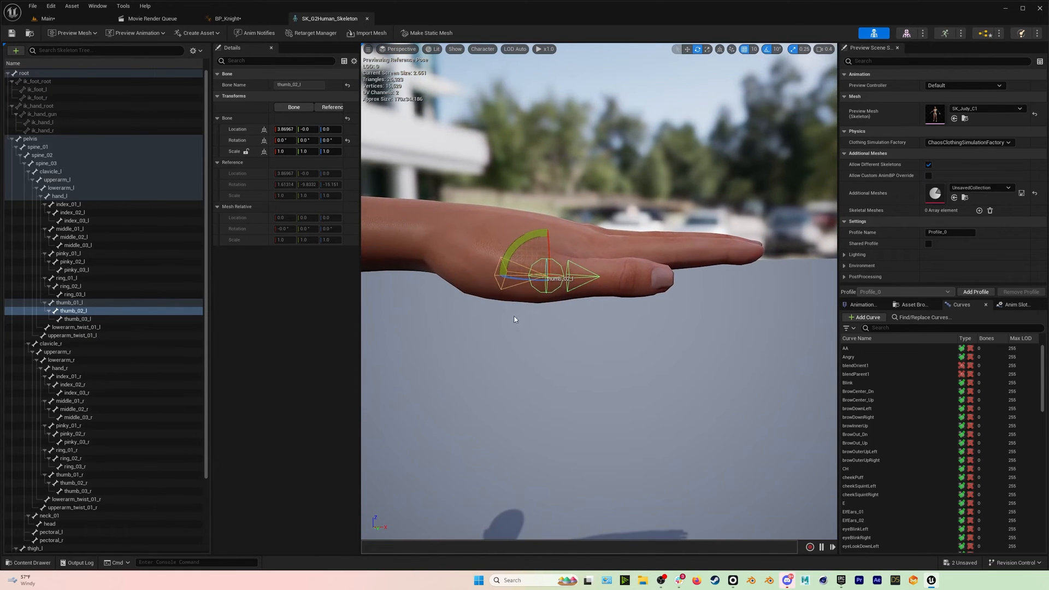
right_drag(610, 254, 585, 240)
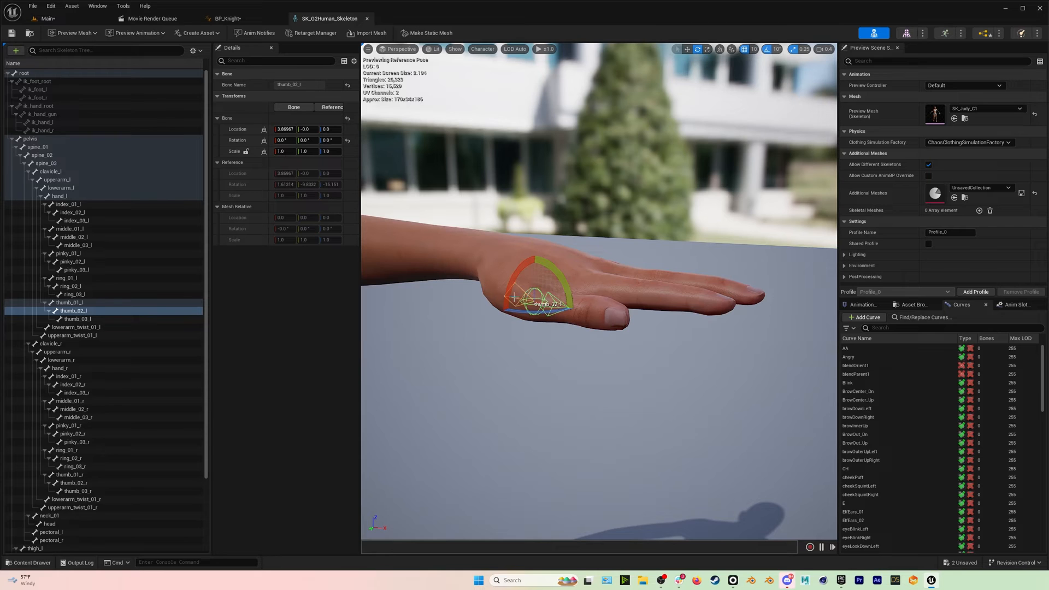
right_drag(619, 315, 607, 315)
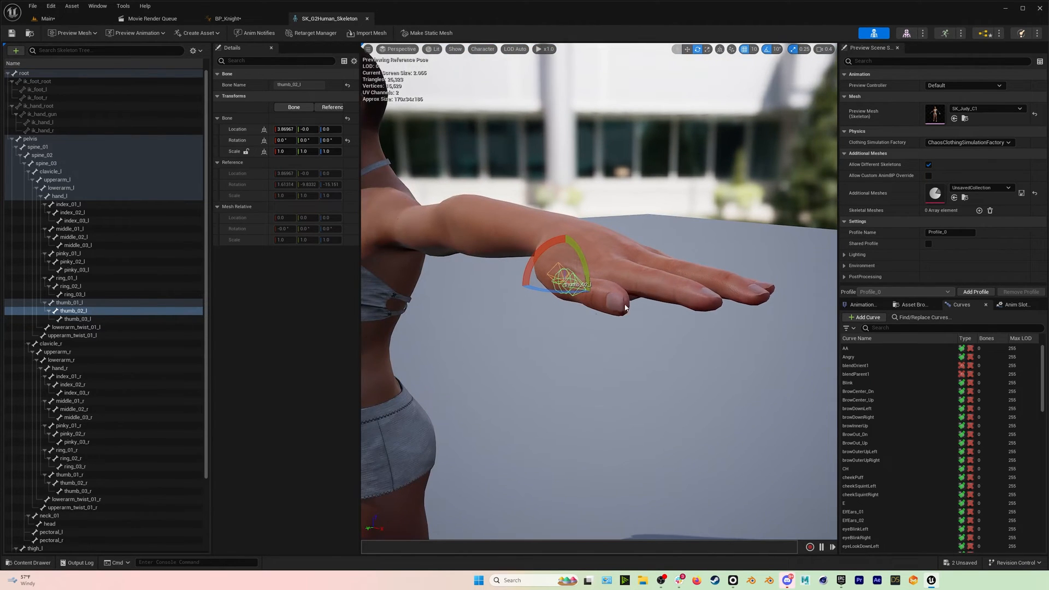
mouse_move(674, 245)
right_down()
mouse_move(618, 246)
mouse_move(711, 246)
mouse_move(663, 250)
right_up()
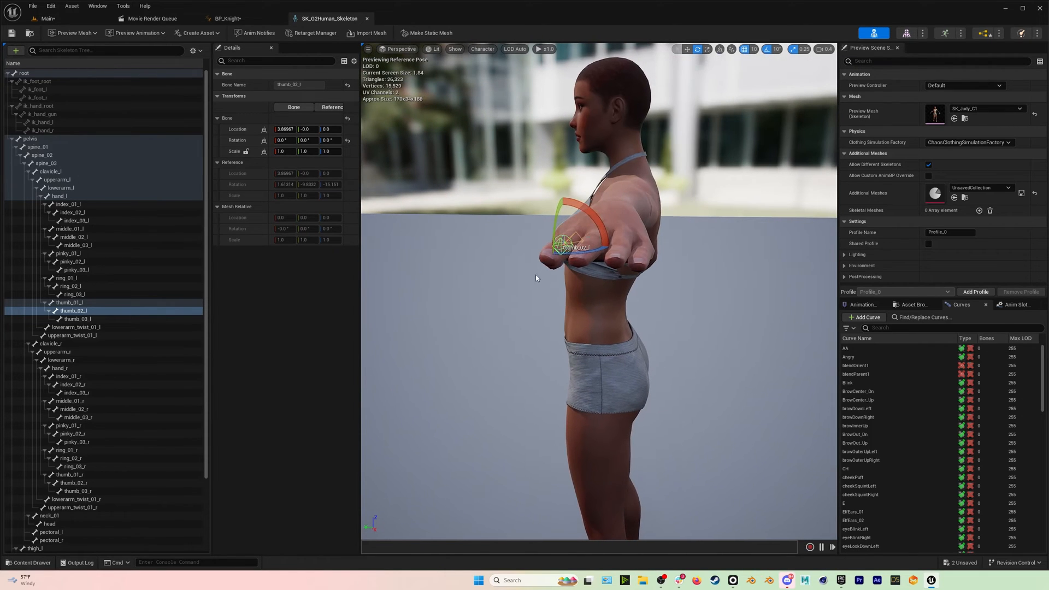
Set all three rotation values of the right upper arm bone, upperarm_r, to 0.
right_drag(617, 308, 675, 300)
key(s)
middle_drag(675, 299, 645, 268)
scroll(39, 353, down, 3)
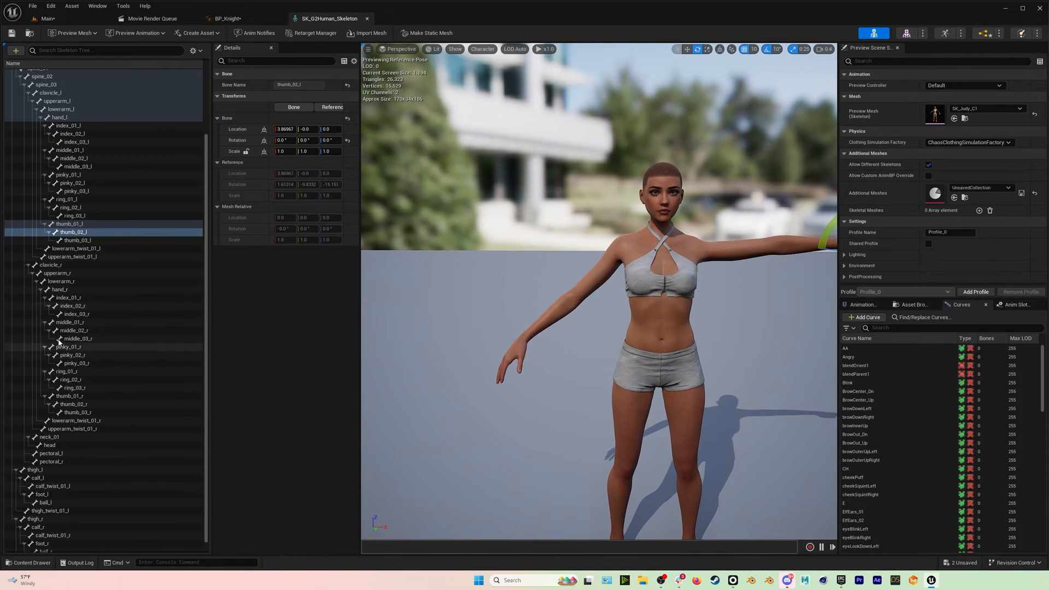
click(57, 274)
click(283, 141)
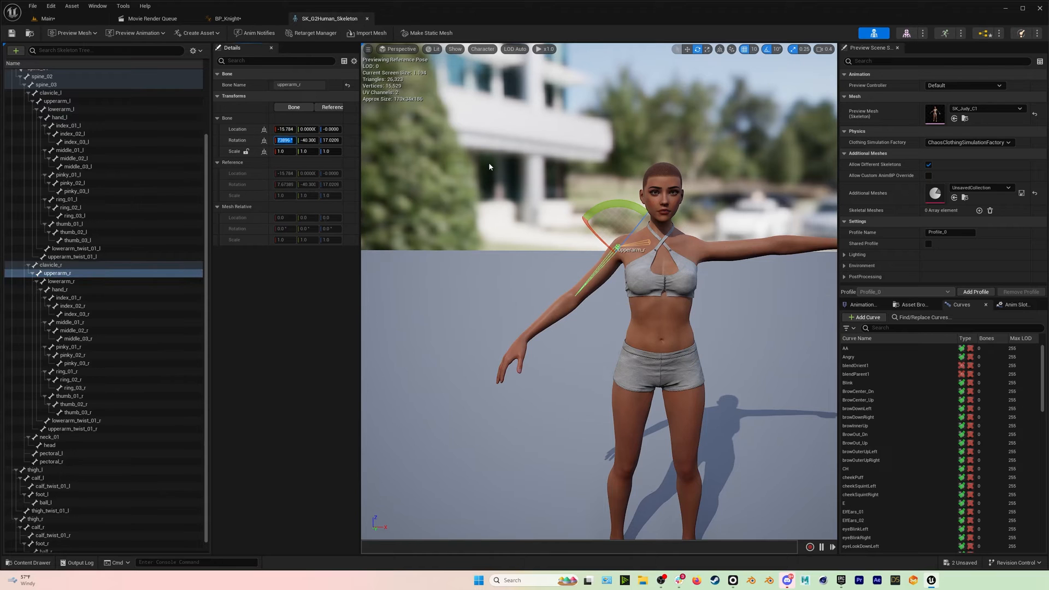
text(0)
key(Tab)
text(0)
key(Tab)
text(0)
key(Return)
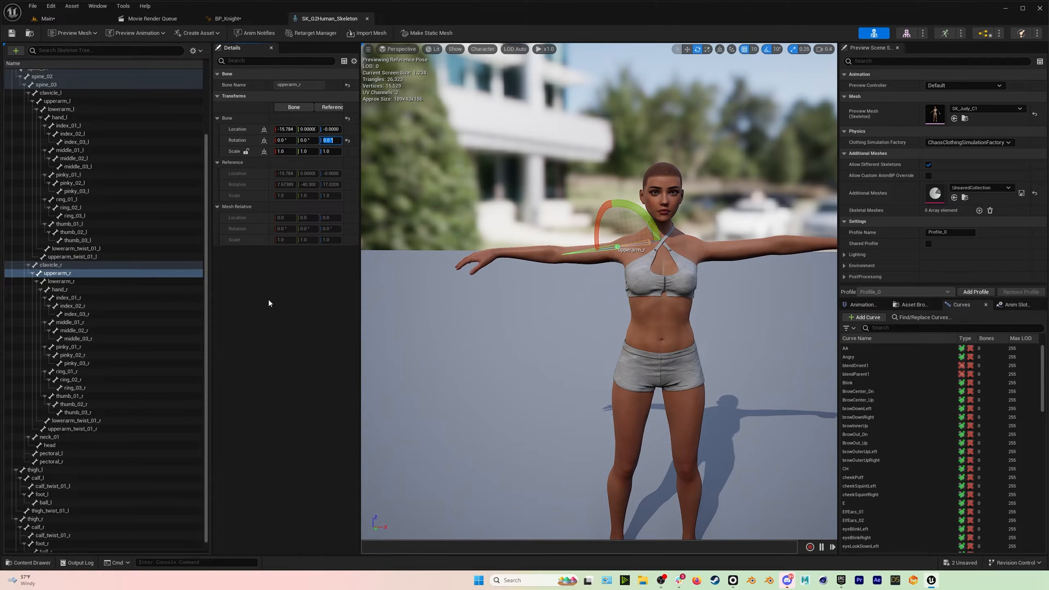
Set all three rotation values of the right forearm bone, lowerarm_r, to 0.
click(94, 282)
click(284, 141)
text(0)
key(Tab)
text(0)
key(Tab)
text(0)
key(Return)
Set the rotation values of the right hand's finger and thumb bones to 0, down to thumb_03_r.
click(110, 298)
click(112, 339)
click(112, 379)
click(112, 413)
click(284, 140)
text(0)
key(Tab)
text(0)
key(Tab)
text(0)
key(Return)
Rotate the upperarm_r bone to twist the right arm and level it horizontally for the T-pose.
right_drag(567, 374, 607, 363)
click(77, 274)
right_drag(547, 317, 566, 377)
right_drag(684, 348, 639, 377)
drag(612, 221, 586, 295)
right_drag(585, 298, 547, 227)
drag(639, 219, 635, 234)
right_drag(636, 234, 636, 249)
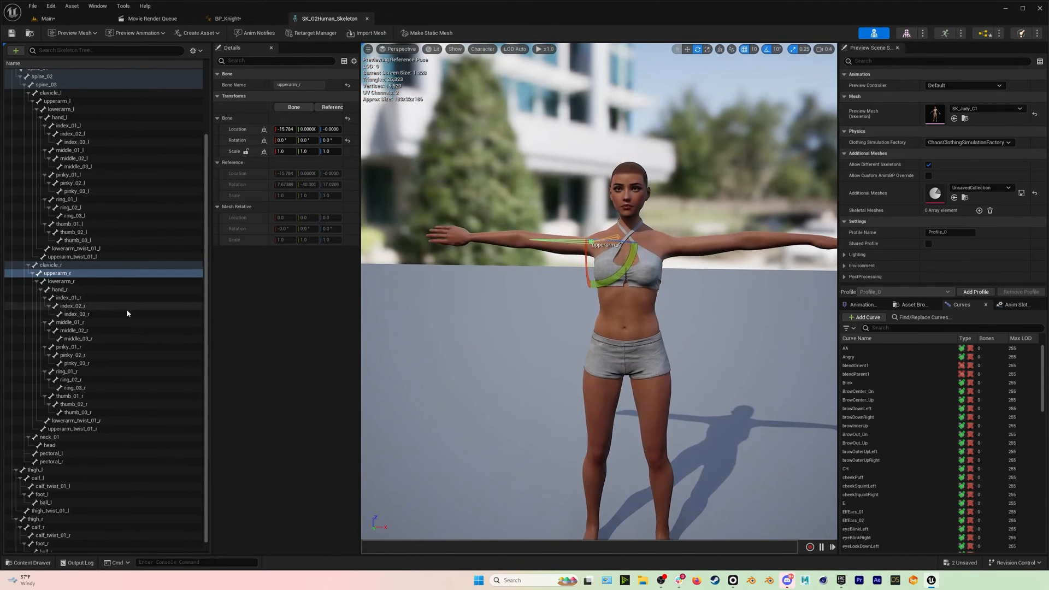
Rotate the hand_r bone about 80° around the forearm axis so the right palm faces down.
click(69, 291)
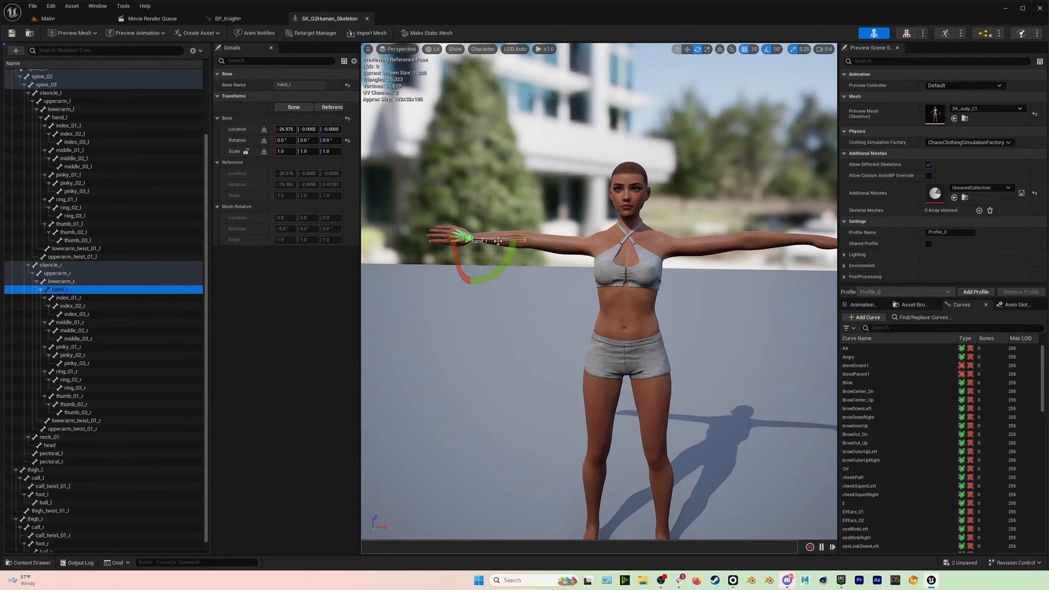
drag(455, 265, 474, 283)
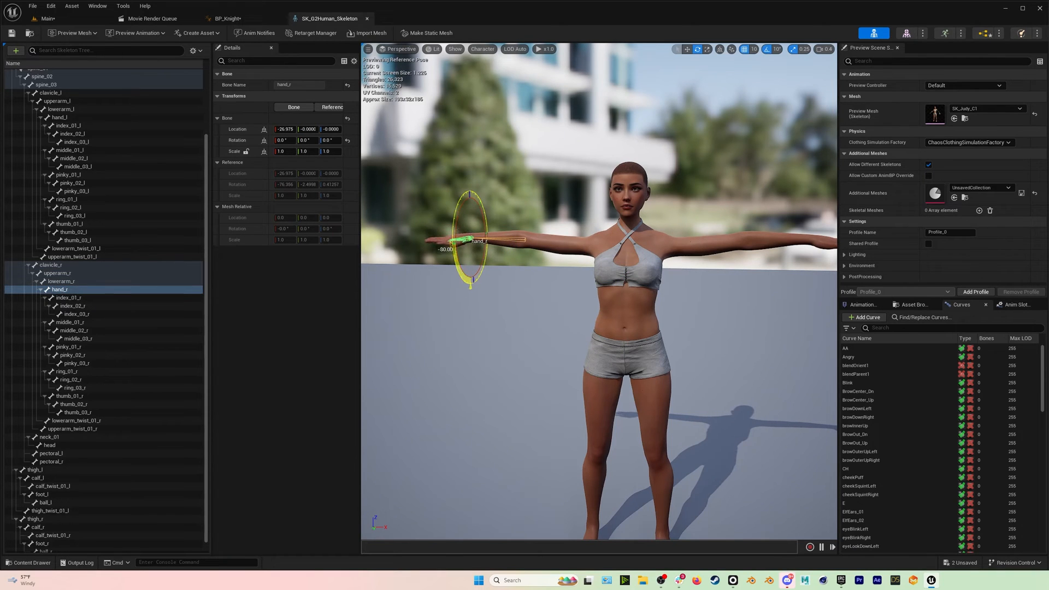
drag(493, 247, 502, 239)
Rotate the base bone of the right thumb, thumb_01_r, to turn the thumb beside the palm.
right_drag(624, 347, 758, 356)
key(a)
key(w)
key(a)
key(e)
key(w)
key(s)
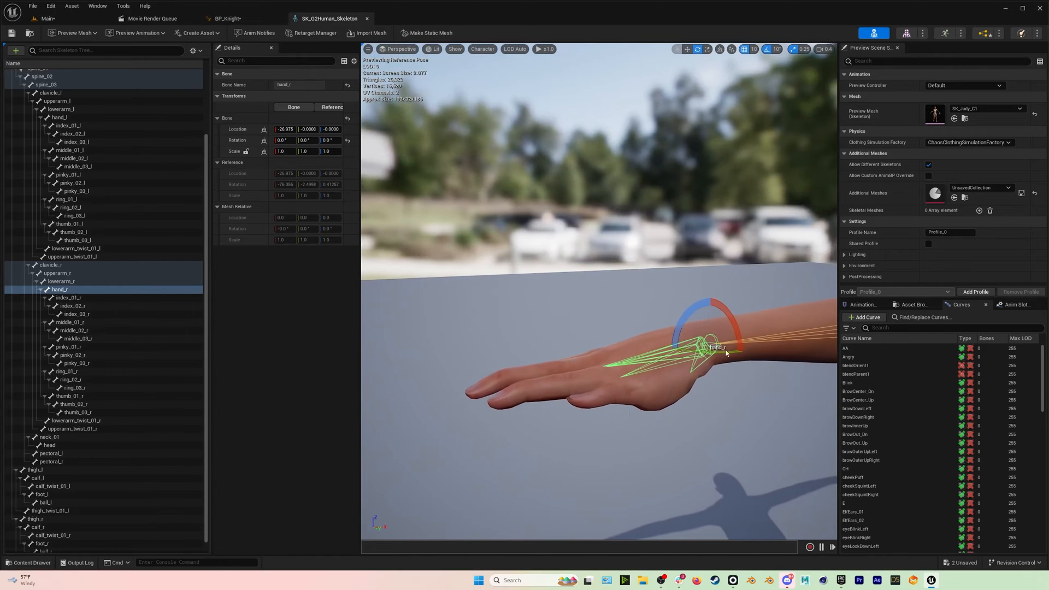
click(82, 395)
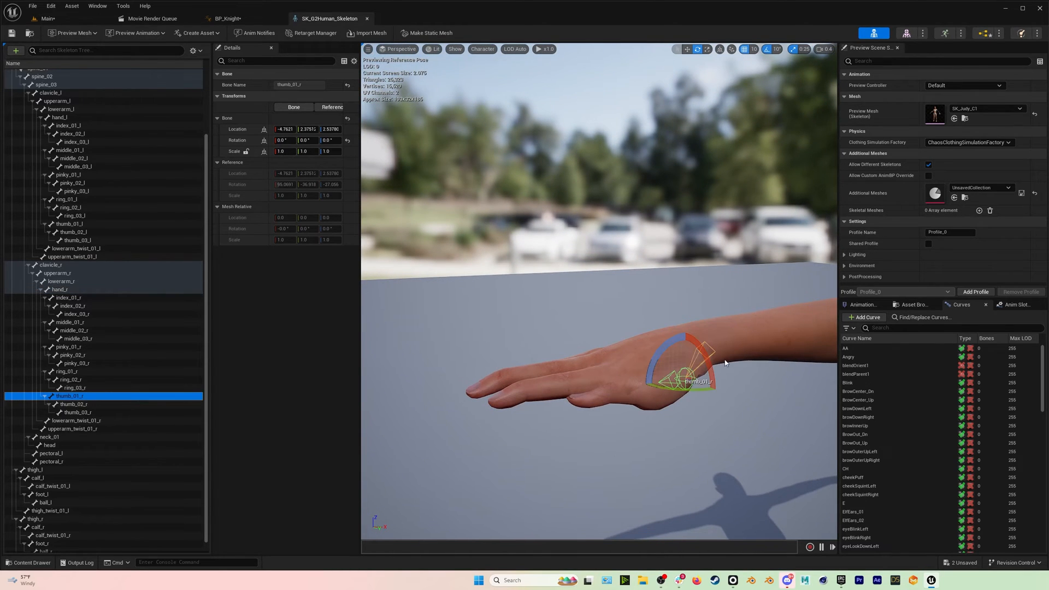
mouse_move(703, 350)
mouse_down()
mouse_move(711, 404)
mouse_move(699, 432)
mouse_move(705, 356)
mouse_up()
drag(679, 390, 667, 411)
Adjust the right thumb_02_r bone and refine the rotation of thumb_01_r to match the left thumb.
click(93, 404)
right_drag(666, 411, 647, 396)
right_drag(792, 380, 763, 374)
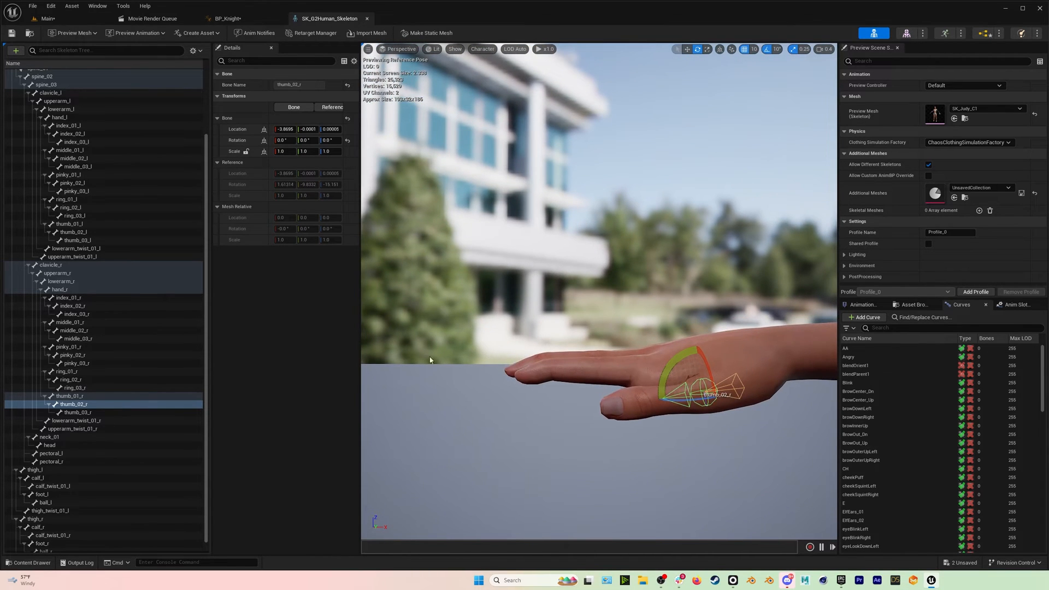
click(70, 396)
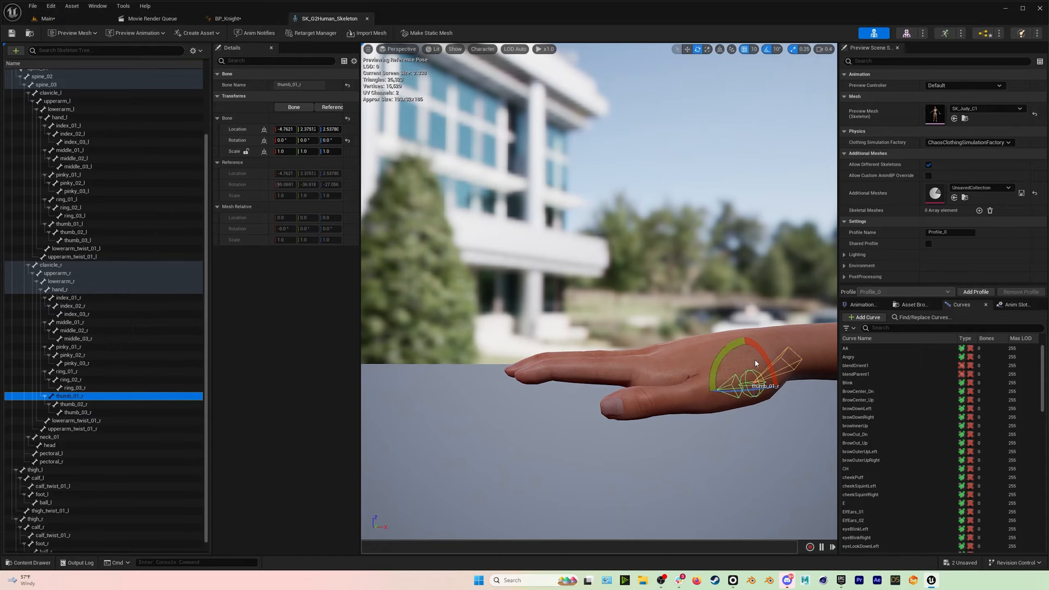
drag(716, 358, 794, 379)
Rotate the base bone of the right index finger, index_01_r, by about 10° to align it with the other fingers.
right_drag(794, 380, 722, 377)
right_drag(511, 402, 511, 401)
key(d)
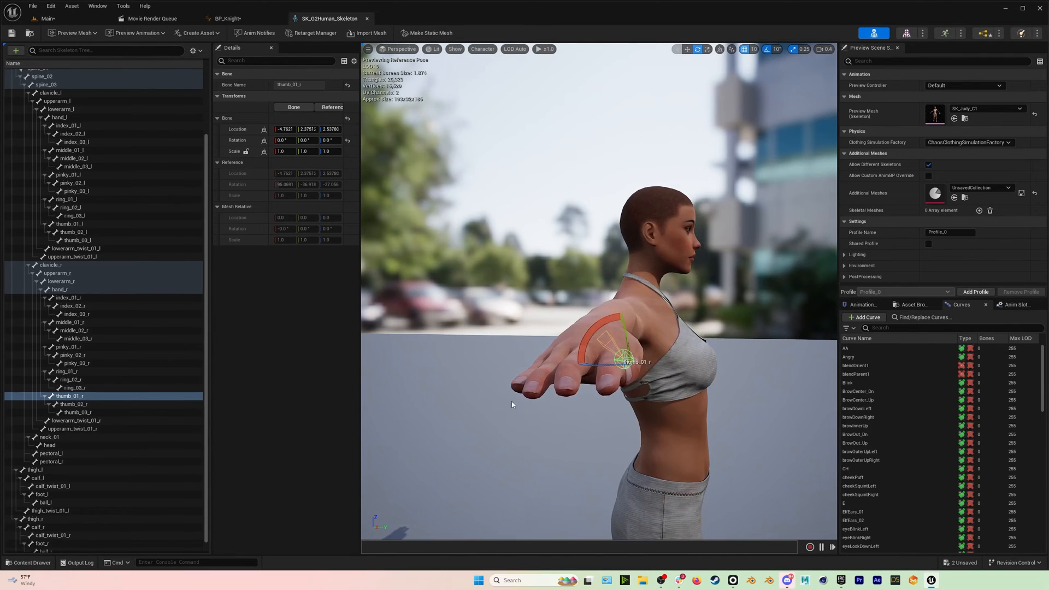
click(87, 297)
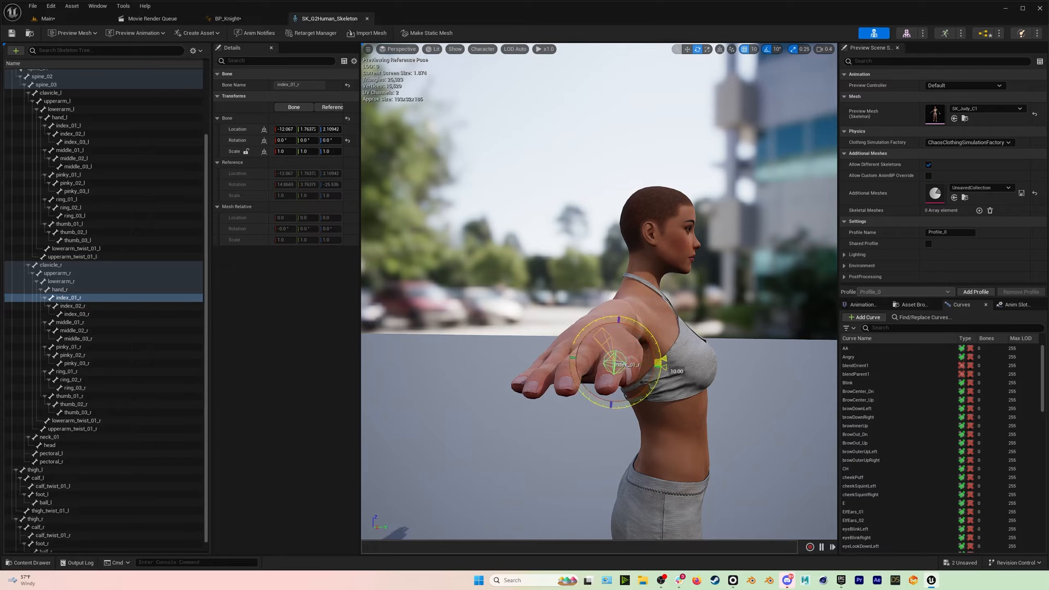
drag(645, 382, 645, 383)
Rotate index_03_r by about 10° and adjust middle_03_r slightly to straighten both right fingertips.
right_drag(447, 355, 315, 349)
key(d)
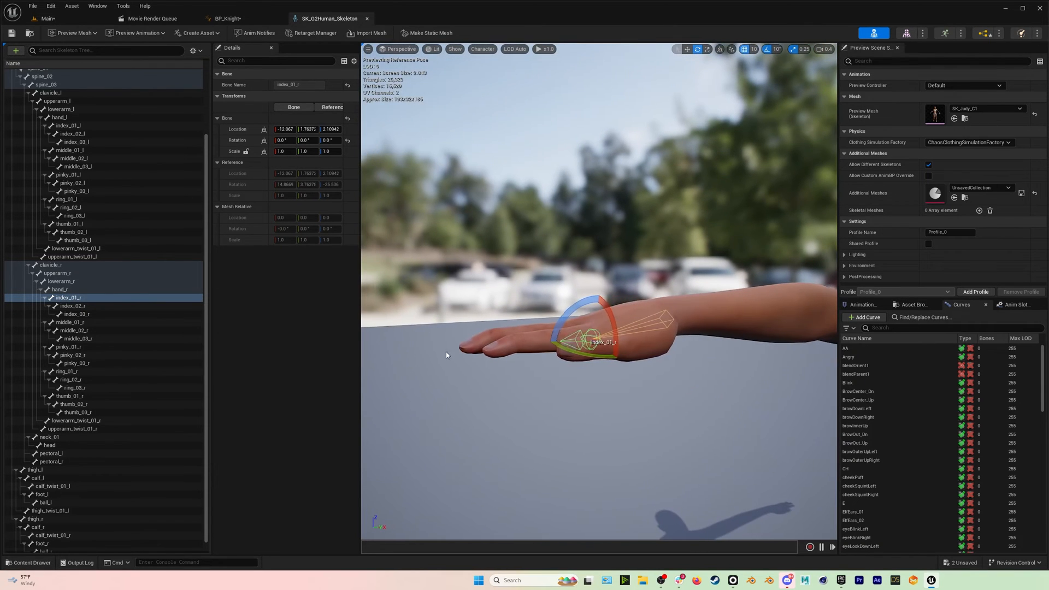
click(84, 313)
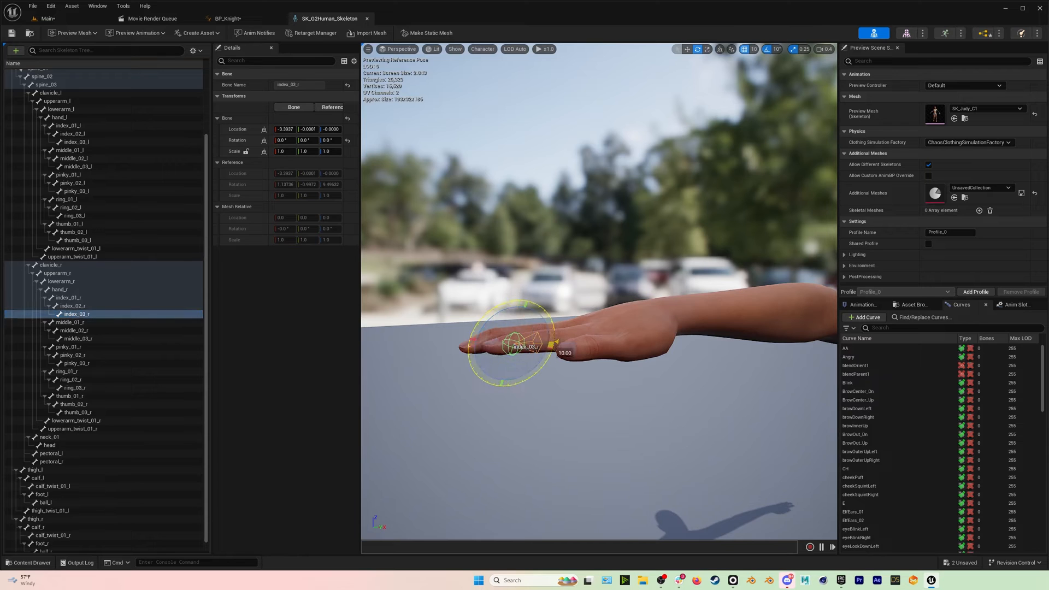
click(79, 339)
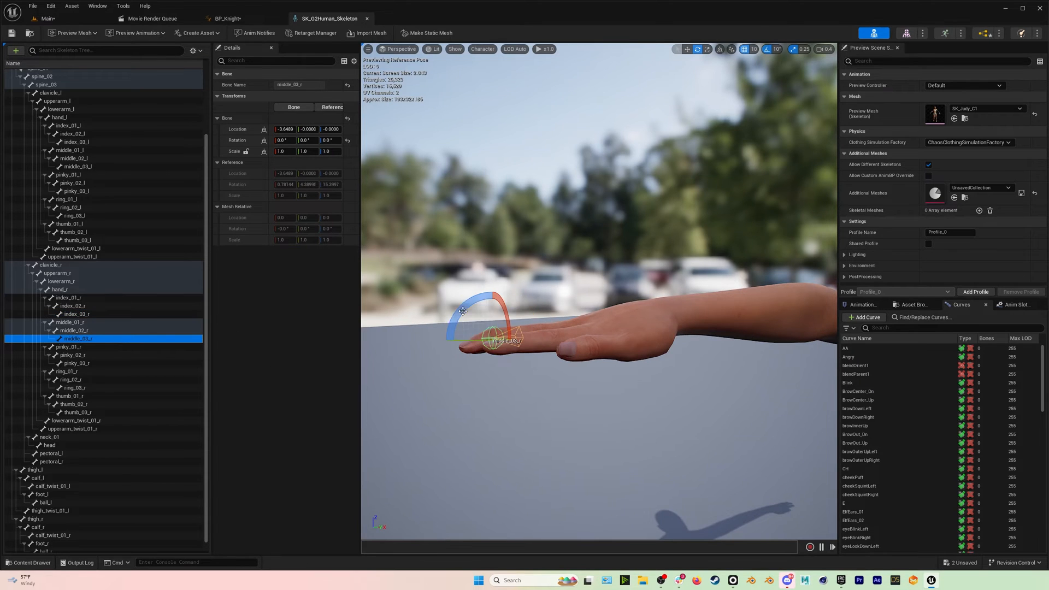
drag(464, 308, 466, 317)
Rotate the right ring fingertip bone, ring_03_r, slightly to straighten the finger.
alt+drag(481, 355, 650, 356)
right_drag(586, 346, 710, 350)
click(82, 388)
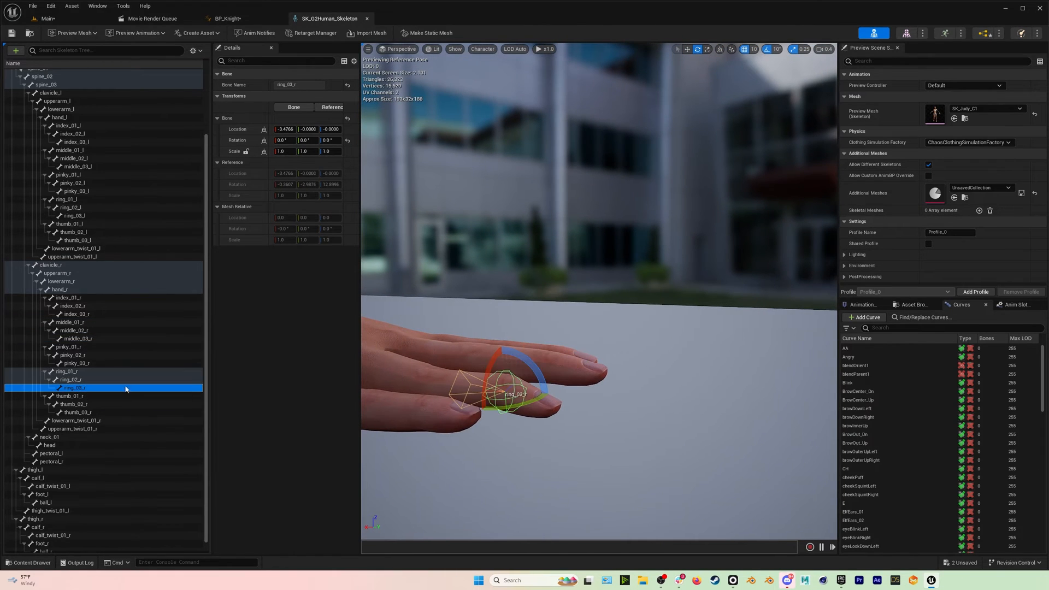
drag(539, 365, 531, 354)
Clear the bone selection and check the character's complete T-pose from the front.
right_drag(532, 354, 306, 347)
right_drag(638, 354, 627, 353)
click(664, 246)
right_drag(600, 315, 598, 316)
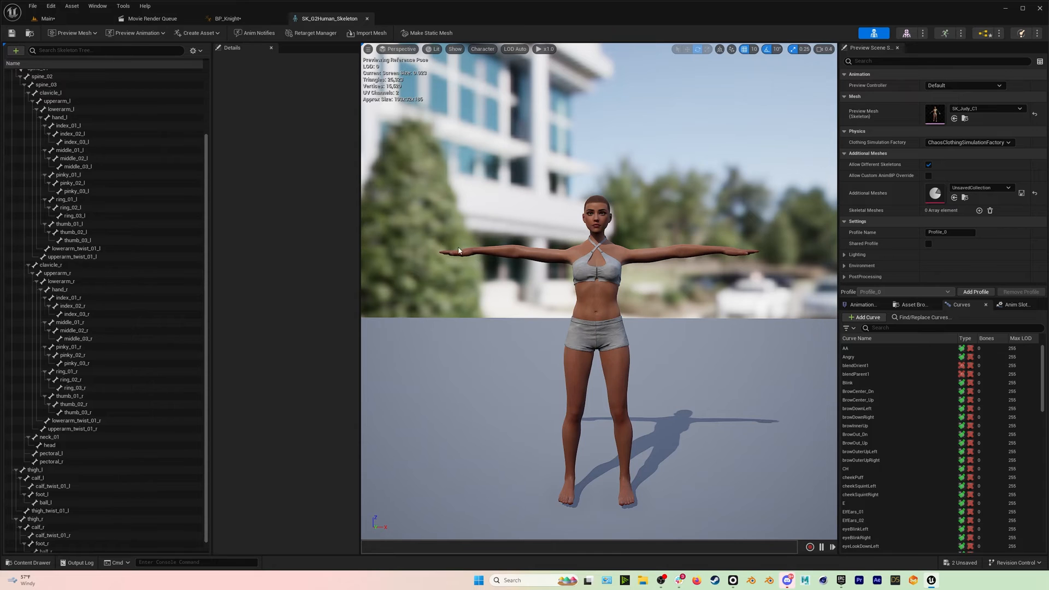
right_drag(613, 355, 620, 345)
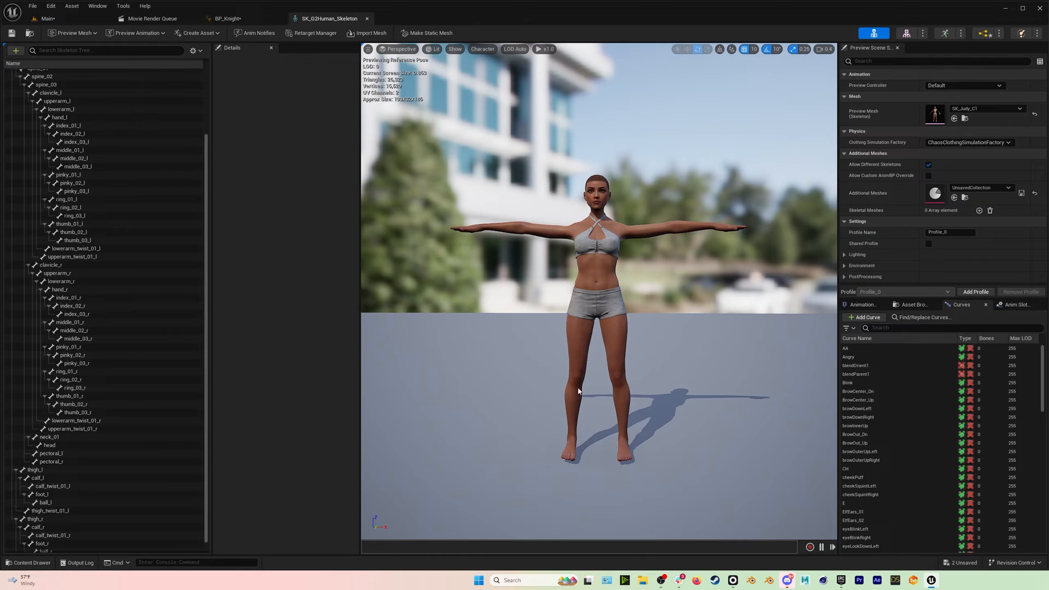
Set the rotation snap to 5° and rotate thigh_l and thigh_r inward to bring the legs together.
click(776, 50)
click(786, 67)
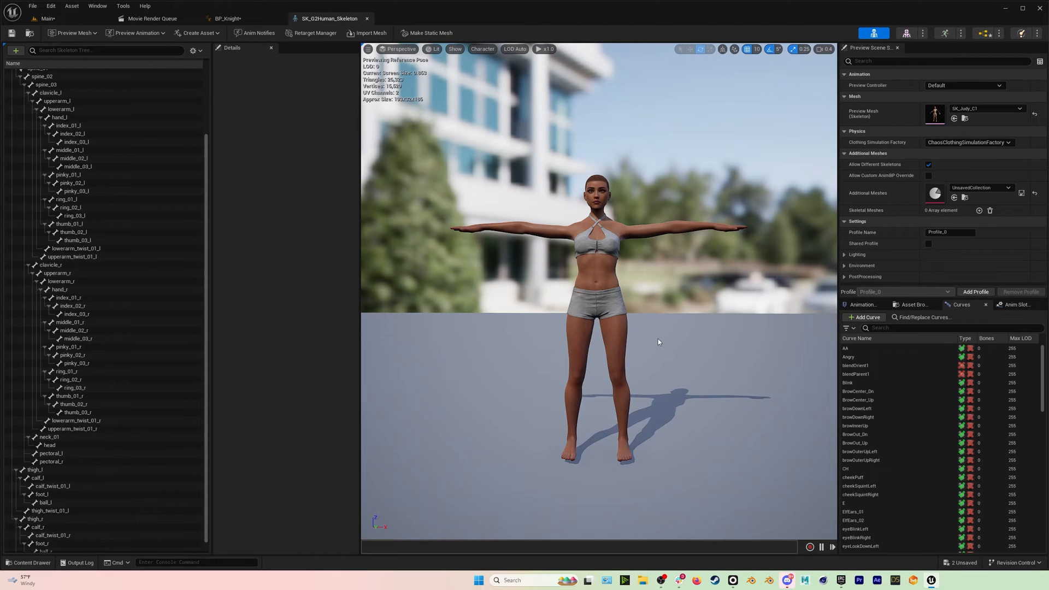
scroll(158, 409, down, 1)
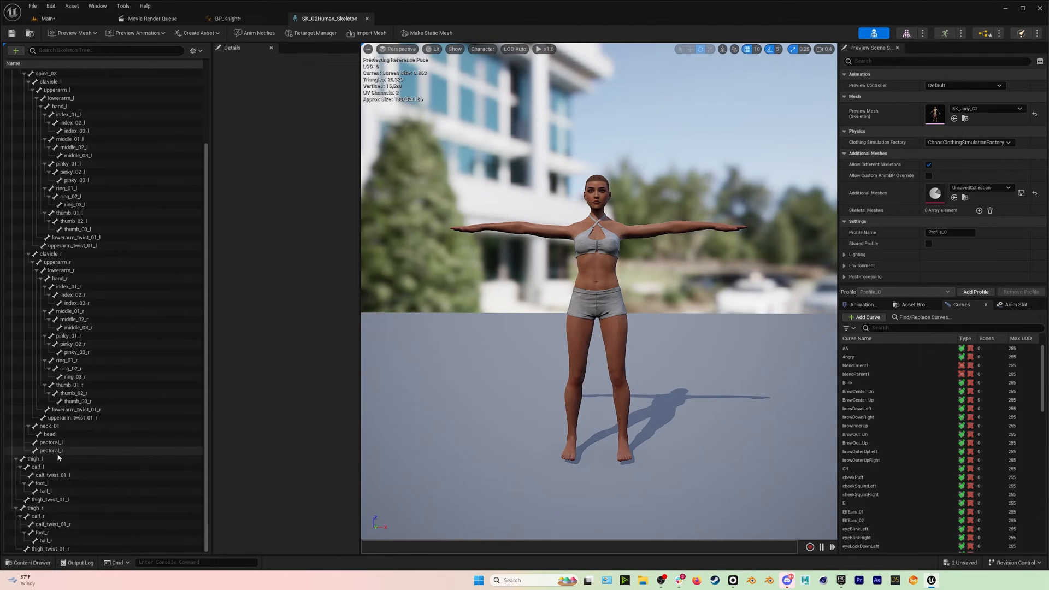
click(131, 458)
drag(579, 281, 584, 304)
click(71, 508)
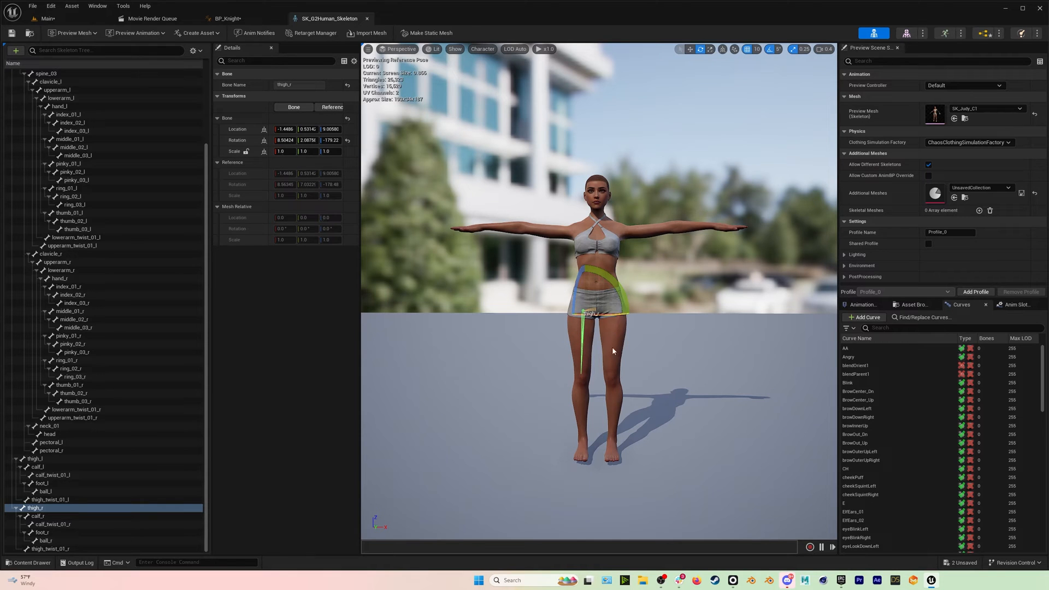
click(623, 316)
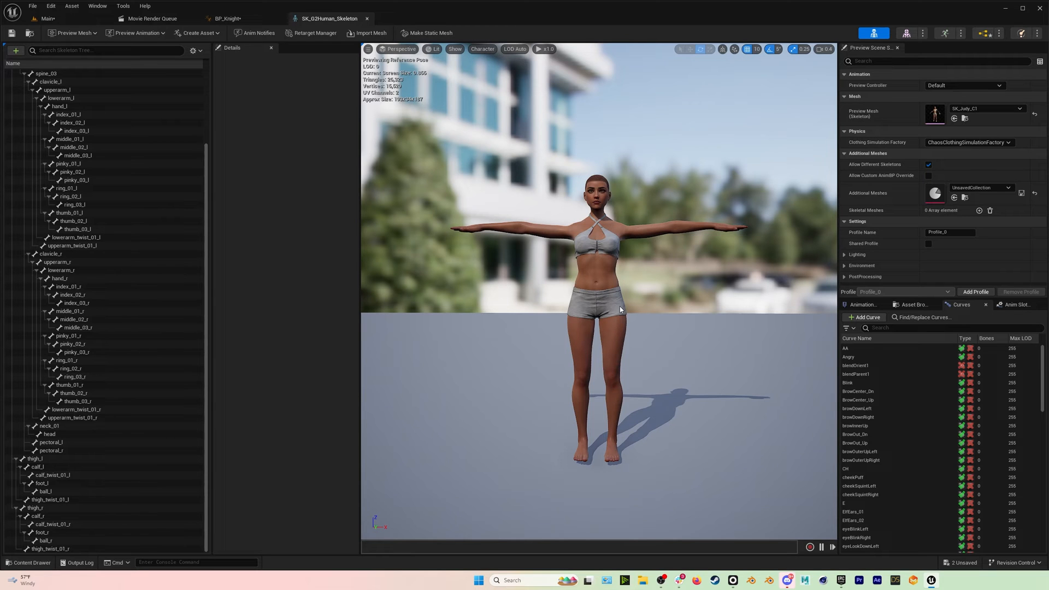
right_drag(620, 308, 647, 304)
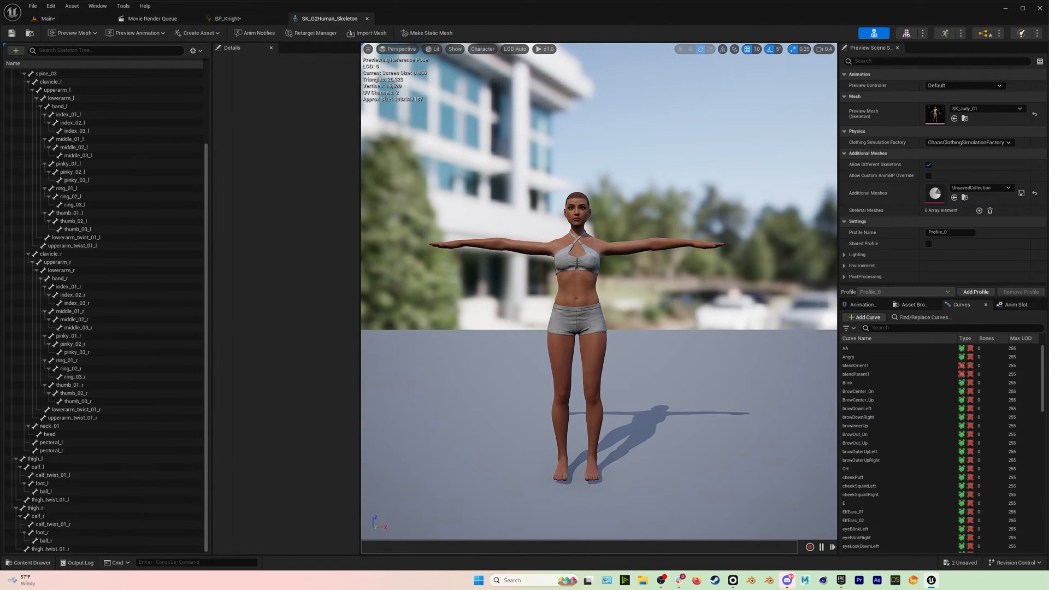
Create a pose asset from the current pose, named Knight_TPOSE, in the G2_Knight_03 folder.
click(211, 34)
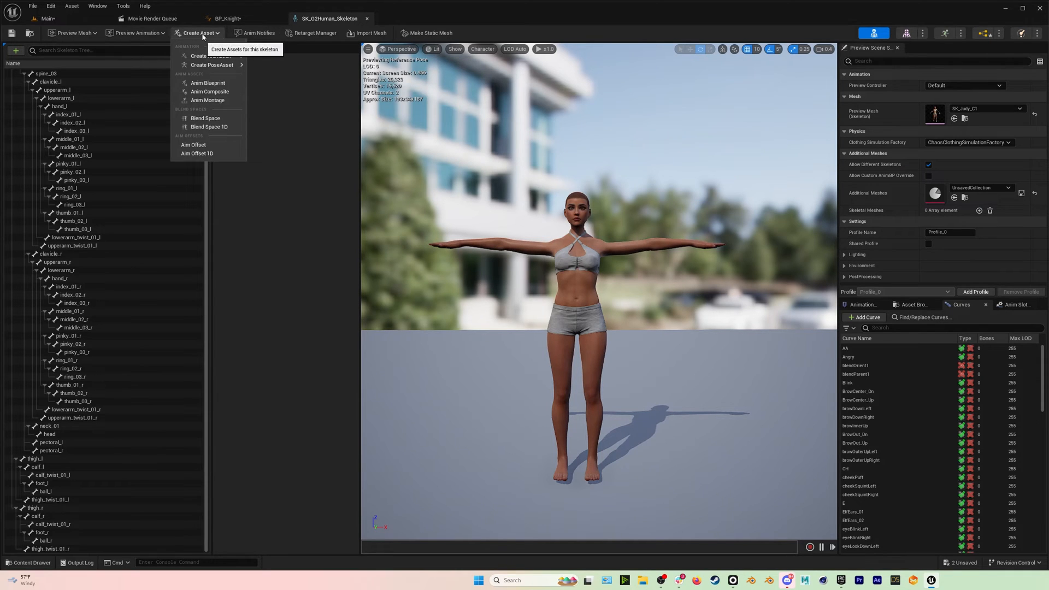
mouse_move(206, 66)
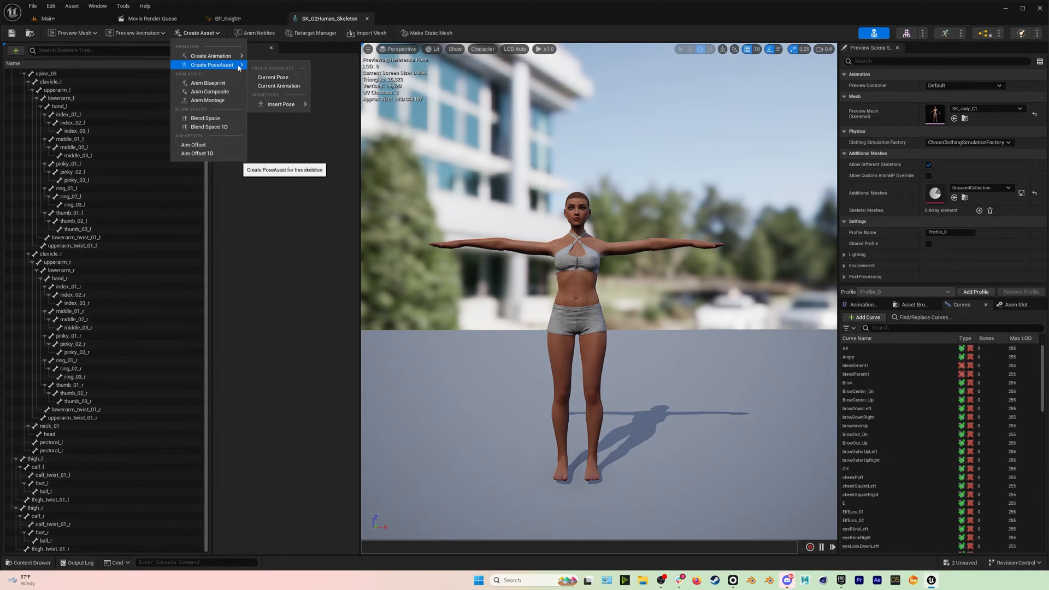
click(273, 78)
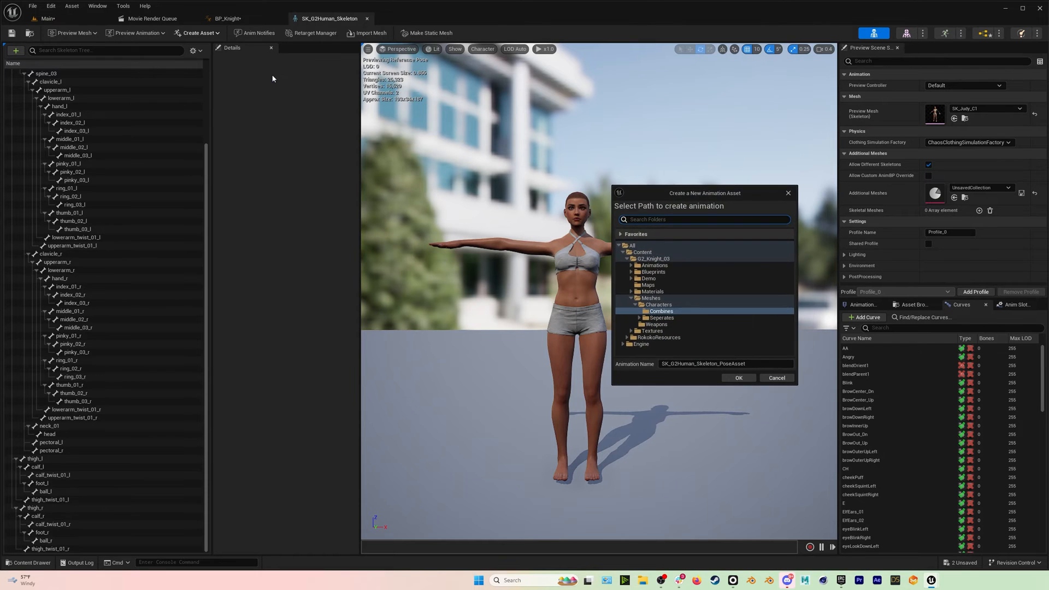
click(656, 259)
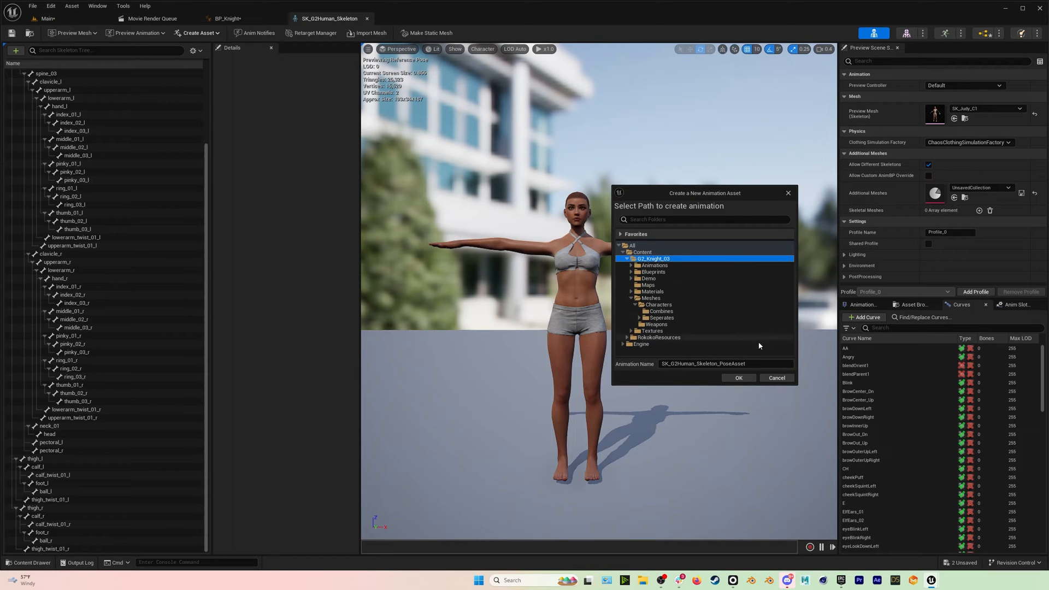
click(763, 363)
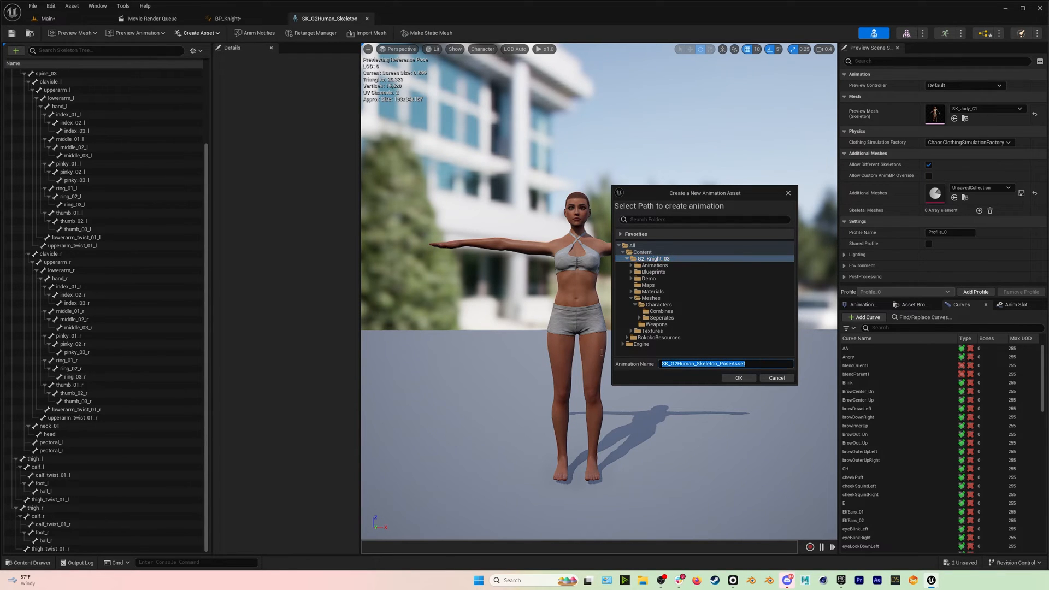
text(Knight_TPOSE)
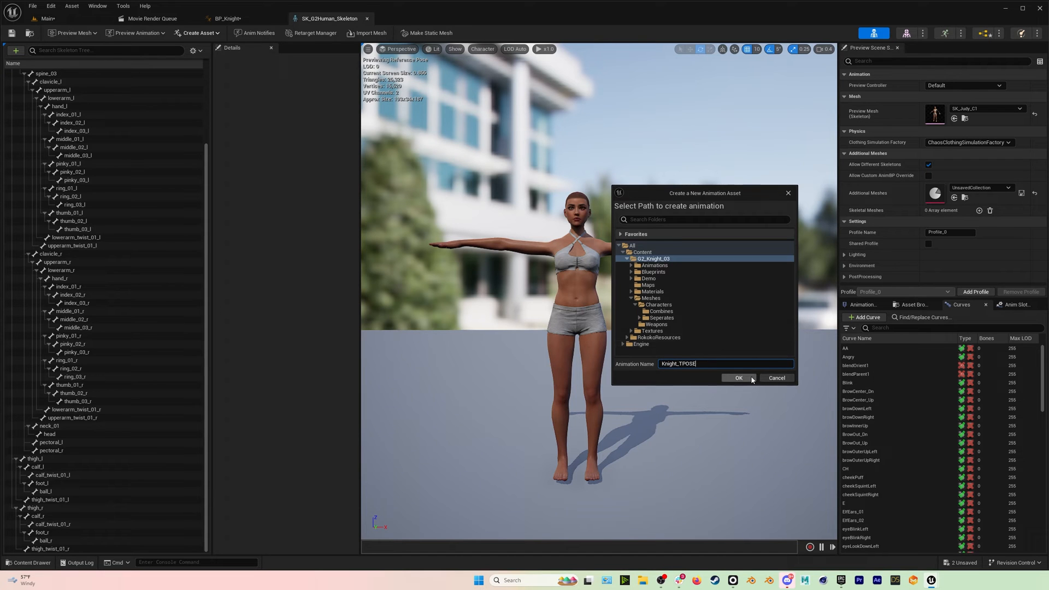
click(739, 379)
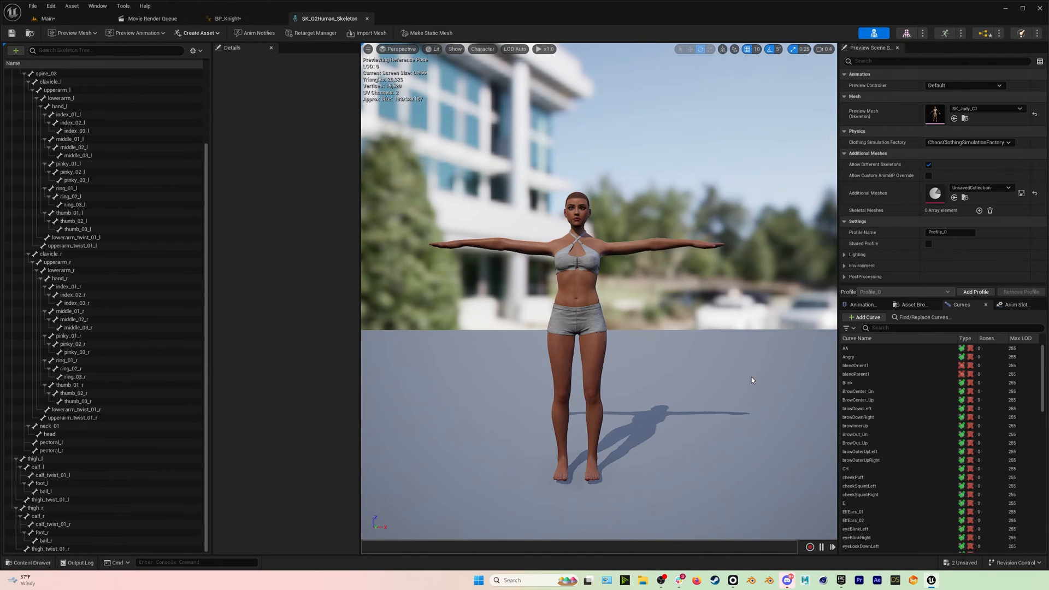
Preview Pose_0 in the Knight_TPOSE asset at full weight and reset its weight to 0.
right_drag(467, 221, 469, 196)
key(q)
scroll(467, 220, down, 1)
key(e)
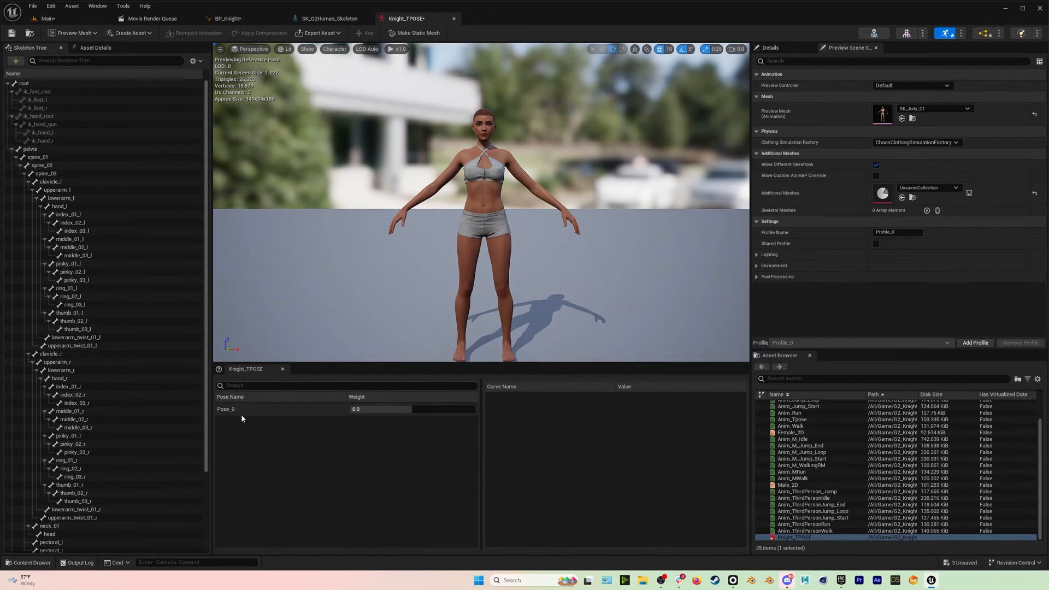
drag(413, 409, 475, 409)
mouse_move(417, 328)
middle_down()
mouse_move(410, 262)
mouse_move(417, 327)
middle_up()
click(418, 409)
text(0)
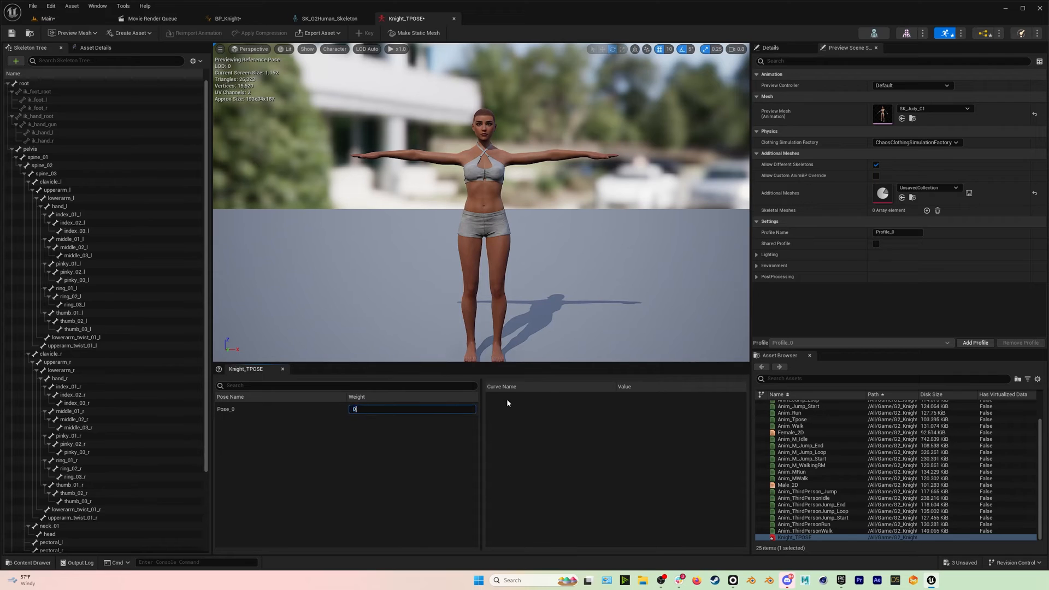
key(Return)
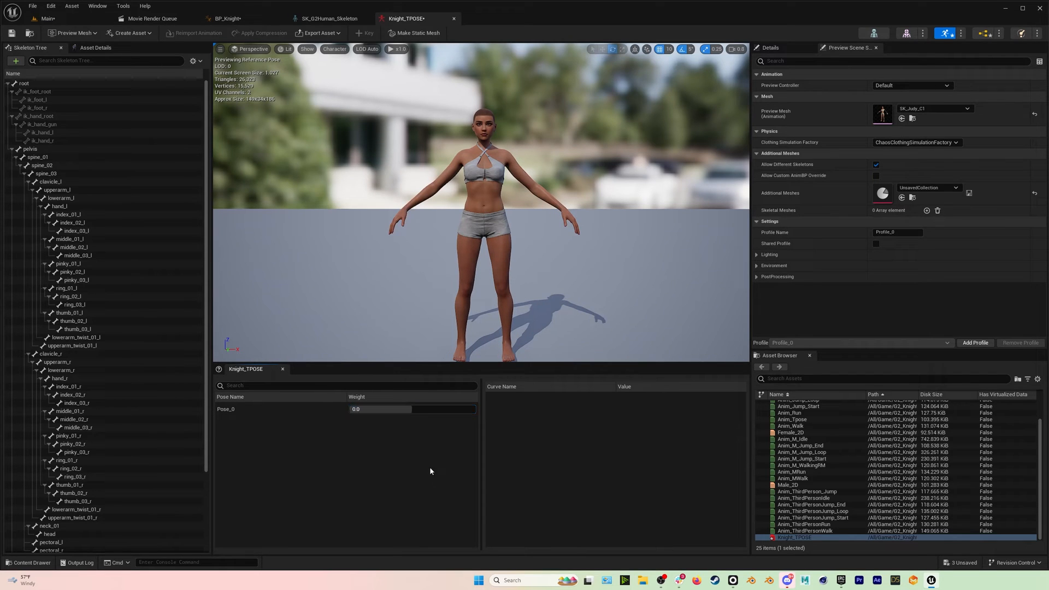
Frame the whole character and set the weight of Pose_0 to 1.
middle_drag(481, 273, 481, 245)
scroll(459, 88, down, 2)
right_drag(459, 87, 459, 93)
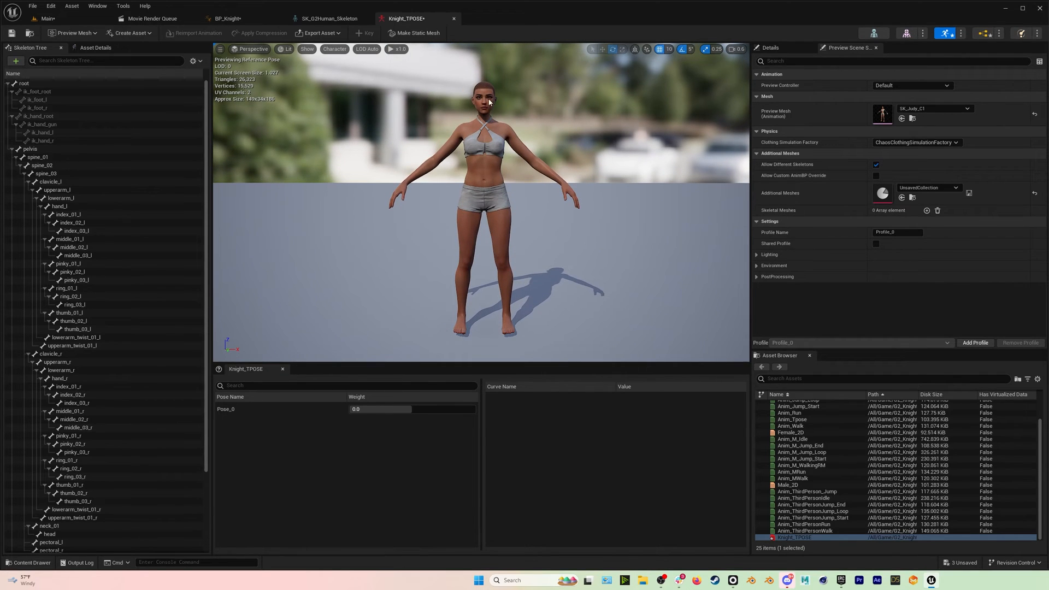
click(416, 409)
text(1)
key(Return)
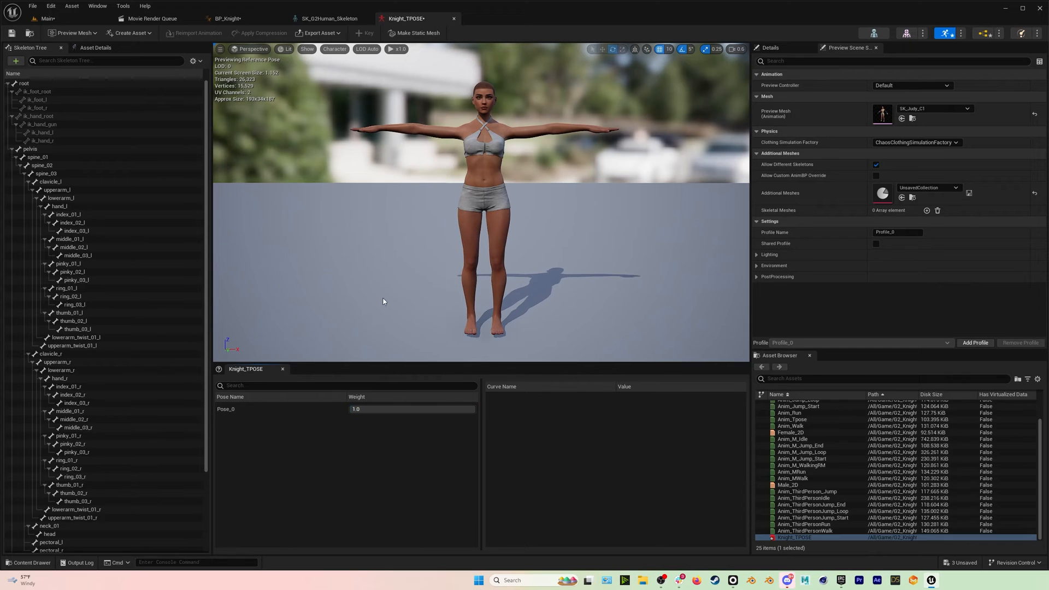
Examine the character's T-pose arms and upper body up close.
right_drag(436, 147, 405, 135)
key(w)
key(a)
key(d)
key(s)
key(a)
right_drag(464, 184, 444, 189)
key(d)
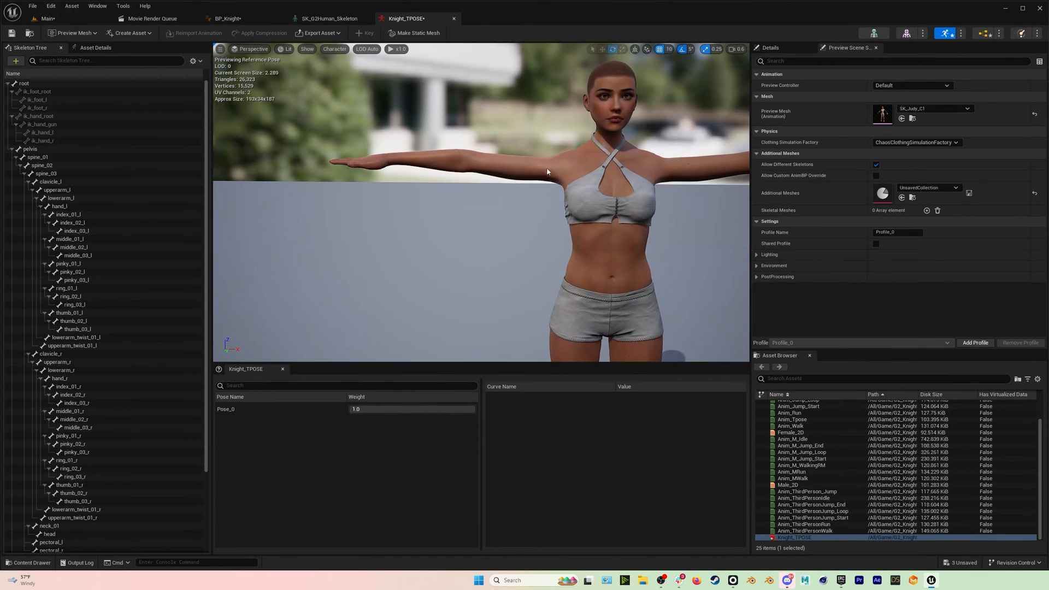
Set the weight of Pose_0 to 0 and view the character from farther away.
click(474, 408)
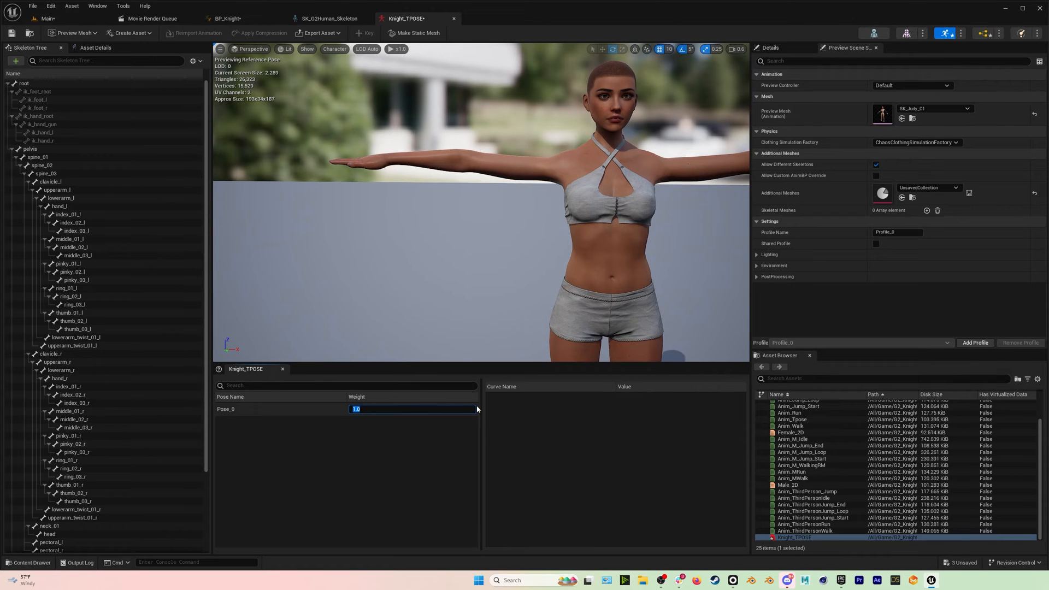
text(0)
key(Return)
key(d)
key(s)
right_drag(267, 184, 267, 184)
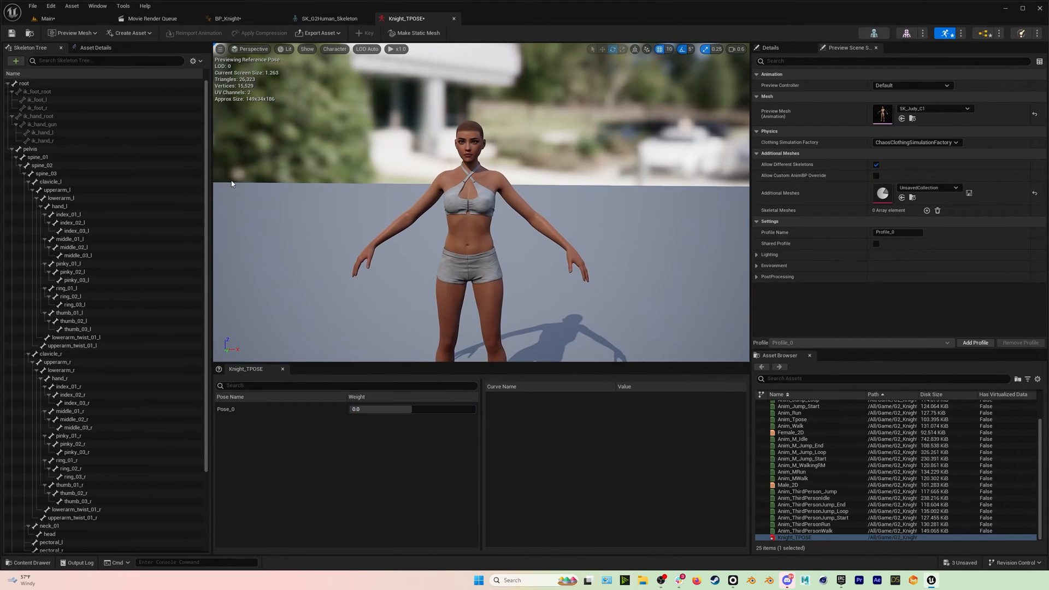
Return to the Knight_TPOSE asset and raise the weight of Pose_0 to 1.0.
click(339, 18)
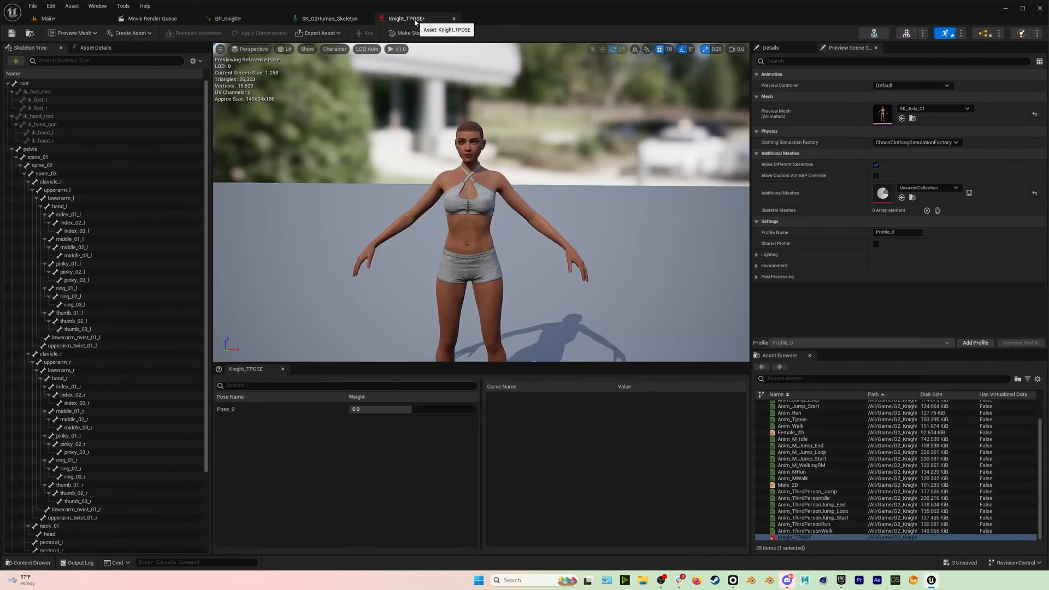
click(406, 18)
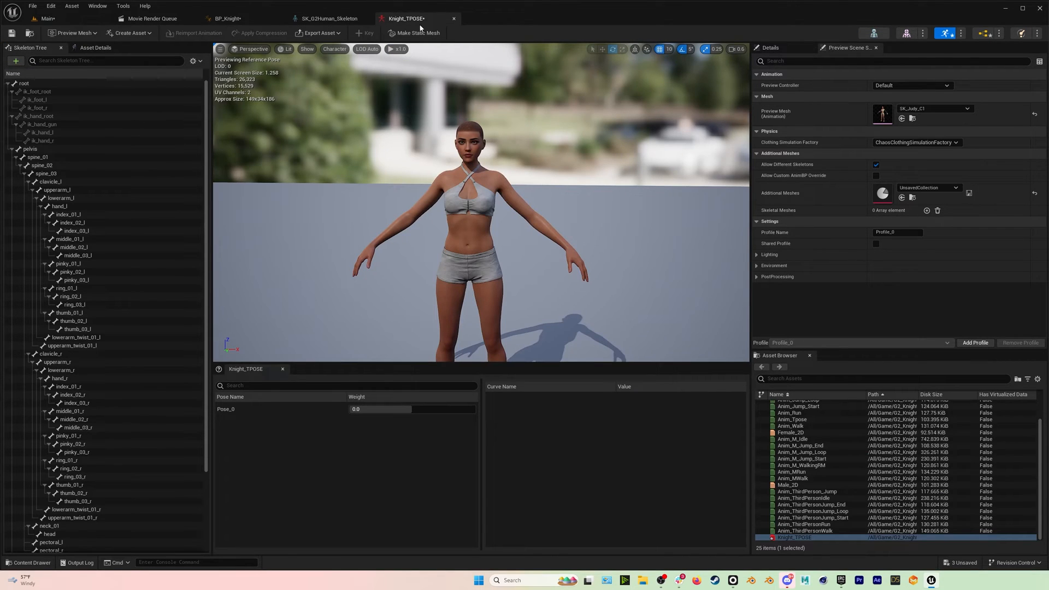
drag(404, 410, 475, 411)
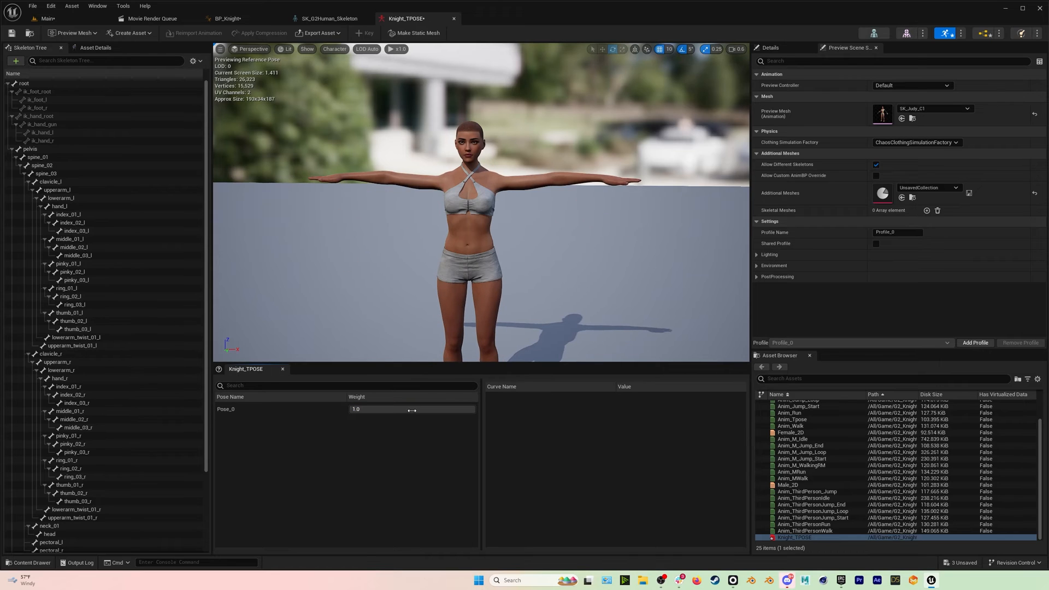
mouse_move(518, 191)
right_down()
mouse_move(505, 201)
mouse_move(527, 204)
right_up()
Try rotating spine_01 and middle_02_l, undo the rotations, and reapply Pose_0 at weight 1.0.
click(41, 157)
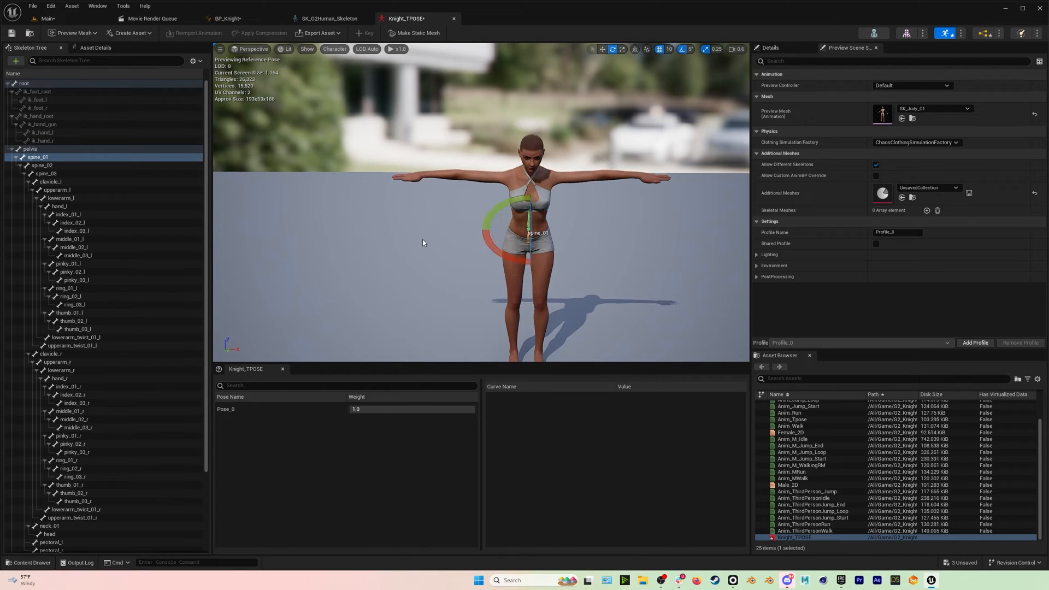
click(74, 247)
drag(670, 165, 686, 137)
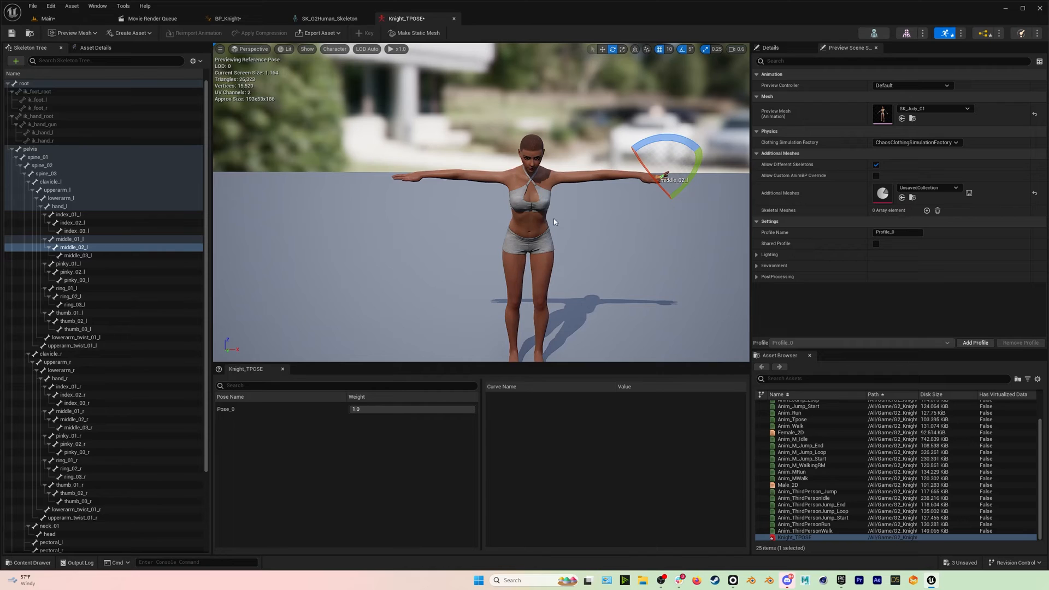
key(ctrl+z)
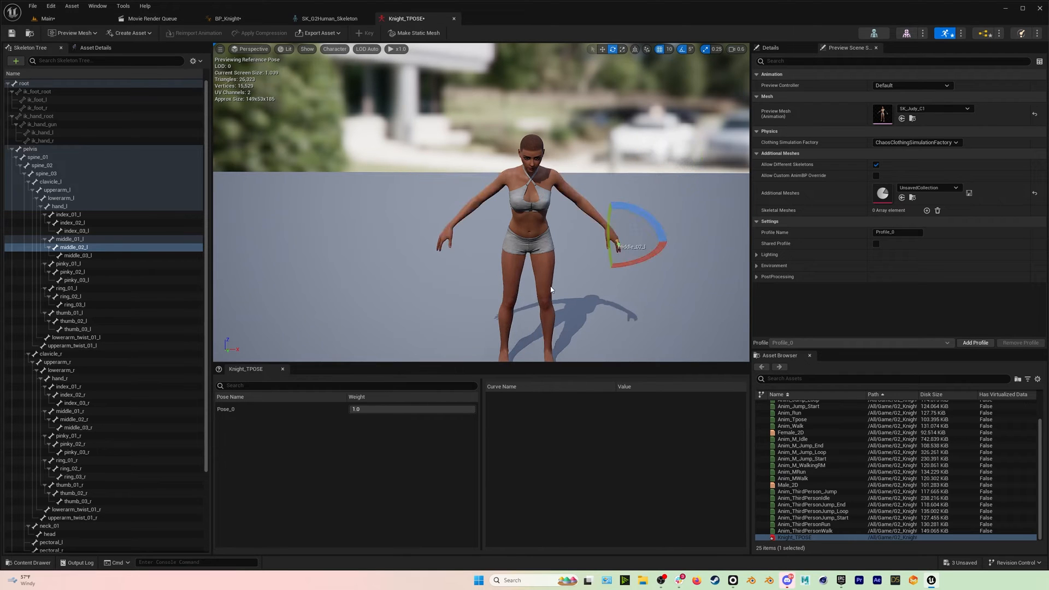
click(405, 410)
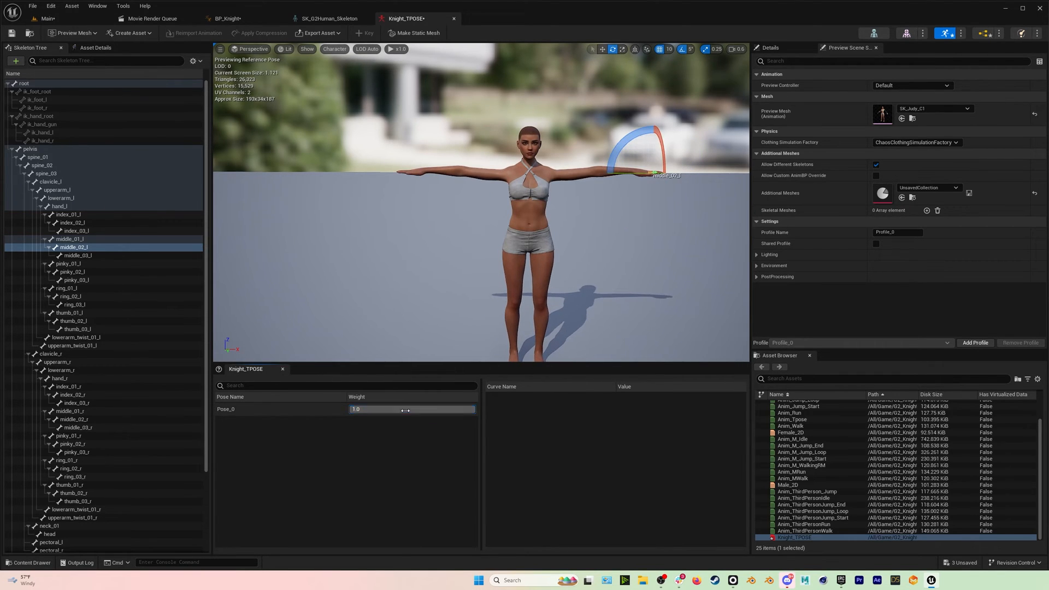
scroll(453, 158, up, 5)
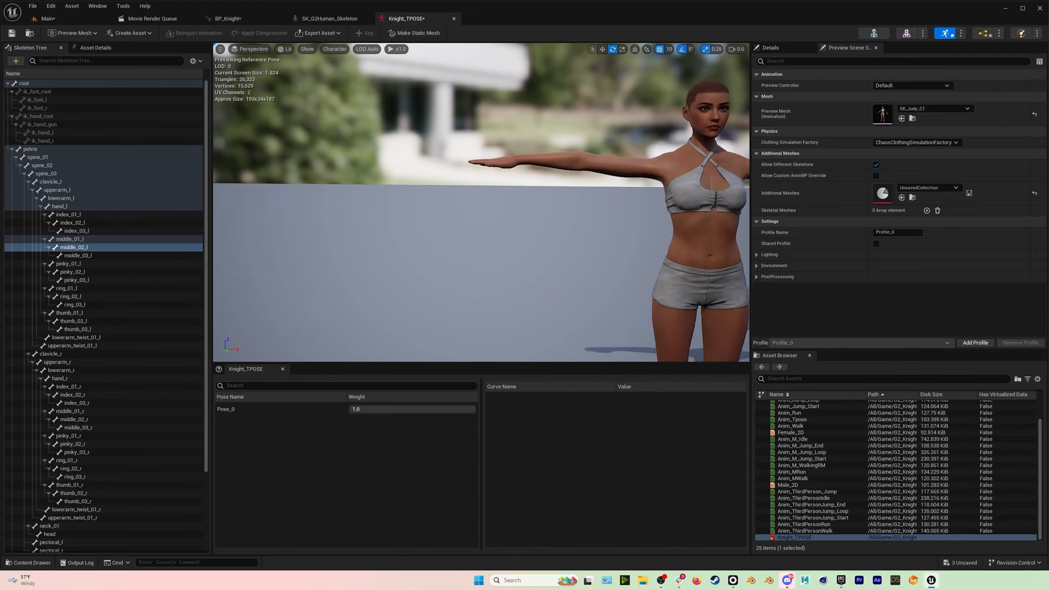
scroll(524, 177, down, 5)
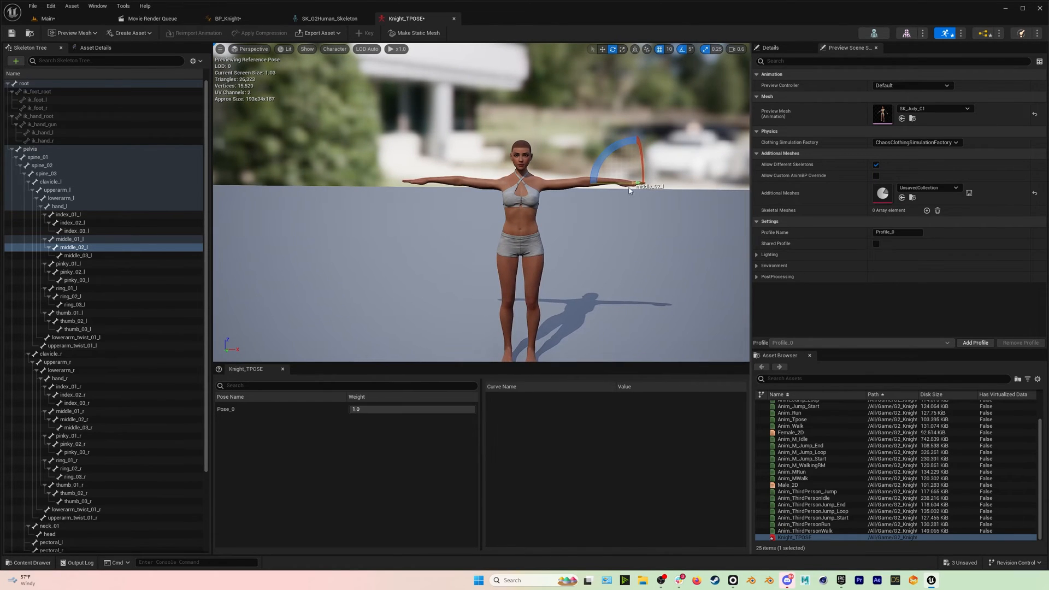
Switch Pose_0 off with weight 0 and back on at 1.0 to compare the default pose and T-pose.
click(415, 410)
text(0)
key(Return)
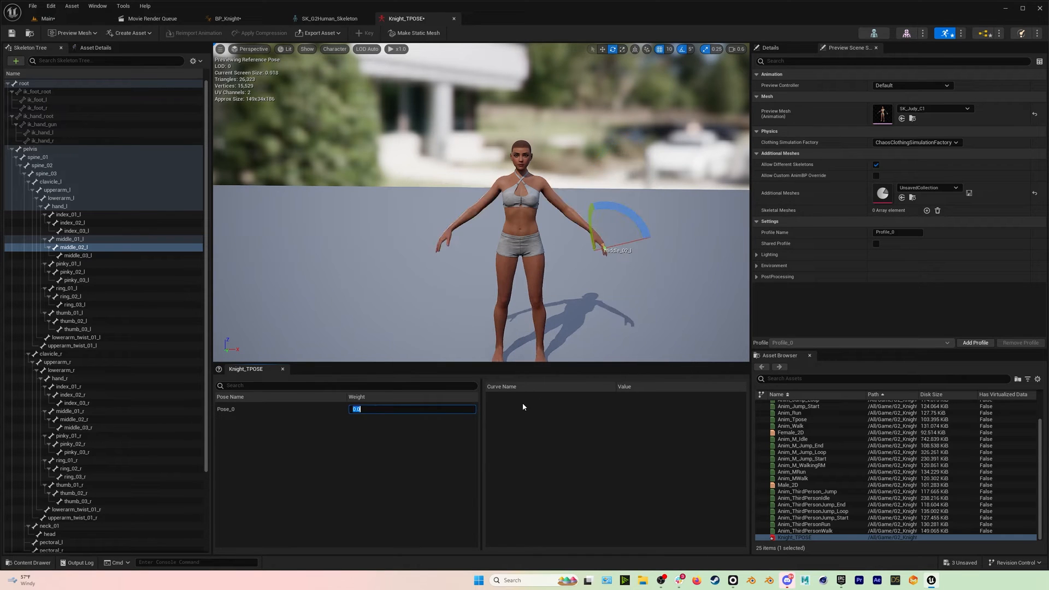
drag(410, 410, 475, 410)
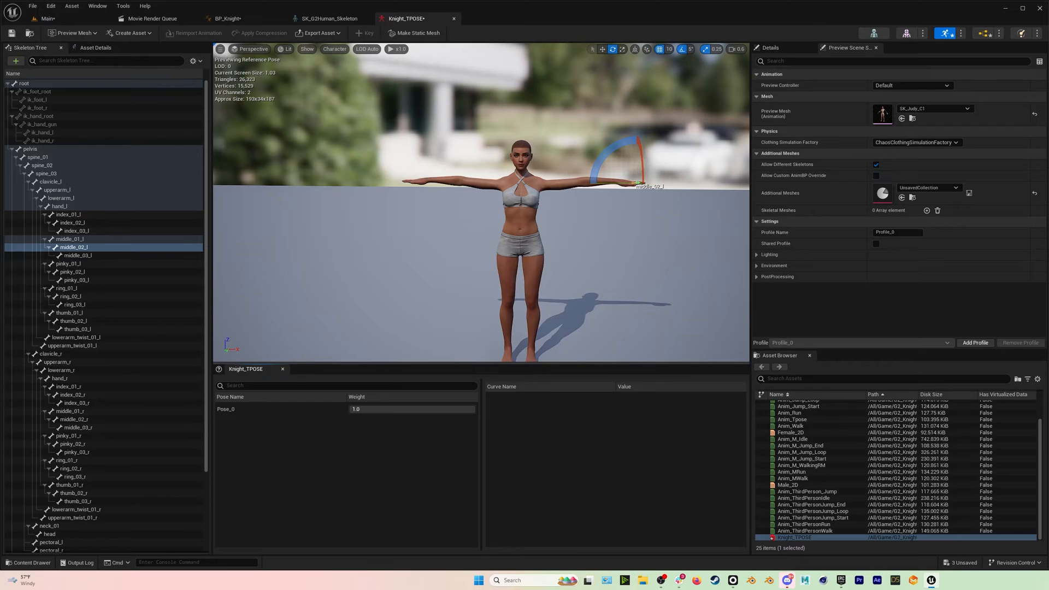
right_drag(517, 179, 523, 197)
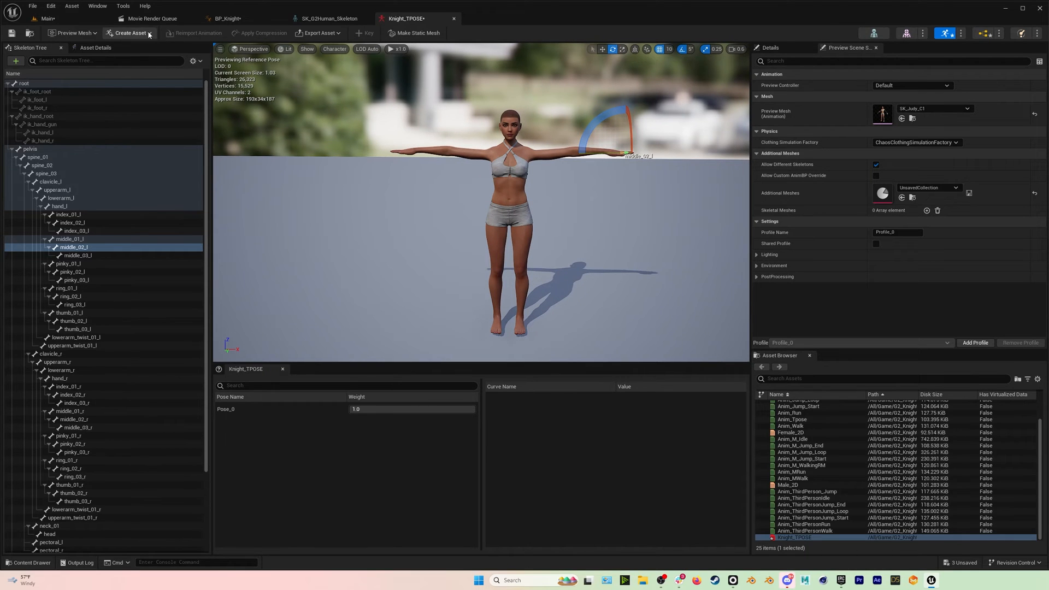
Check the pose in SK_G2Human_Skeleton, return to Knight_TPOSE, and clear the bone selection.
click(132, 33)
mouse_move(144, 65)
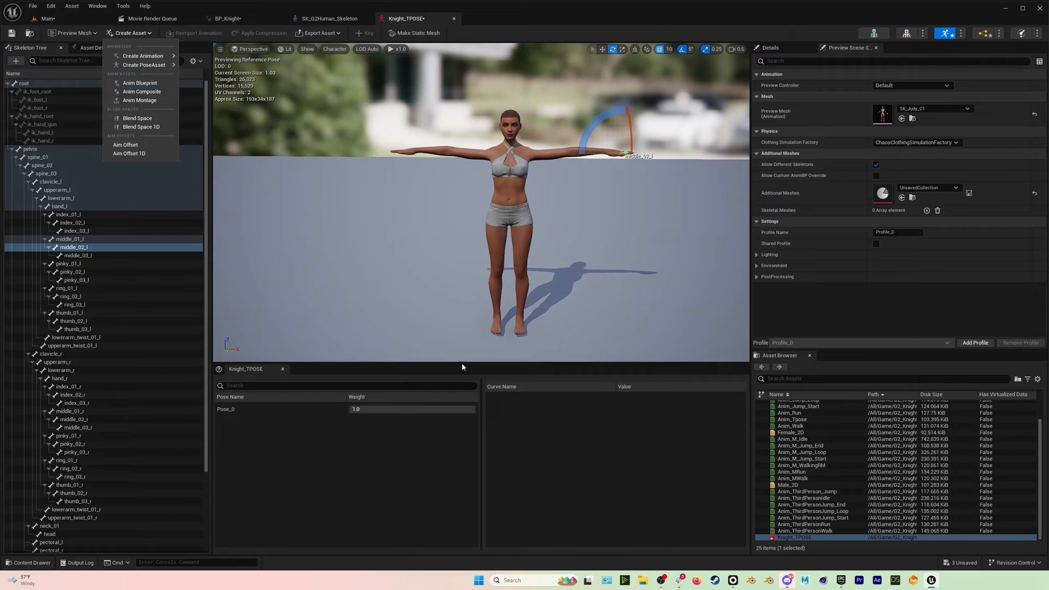
click(407, 229)
click(329, 18)
alt+drag(559, 231, 537, 263)
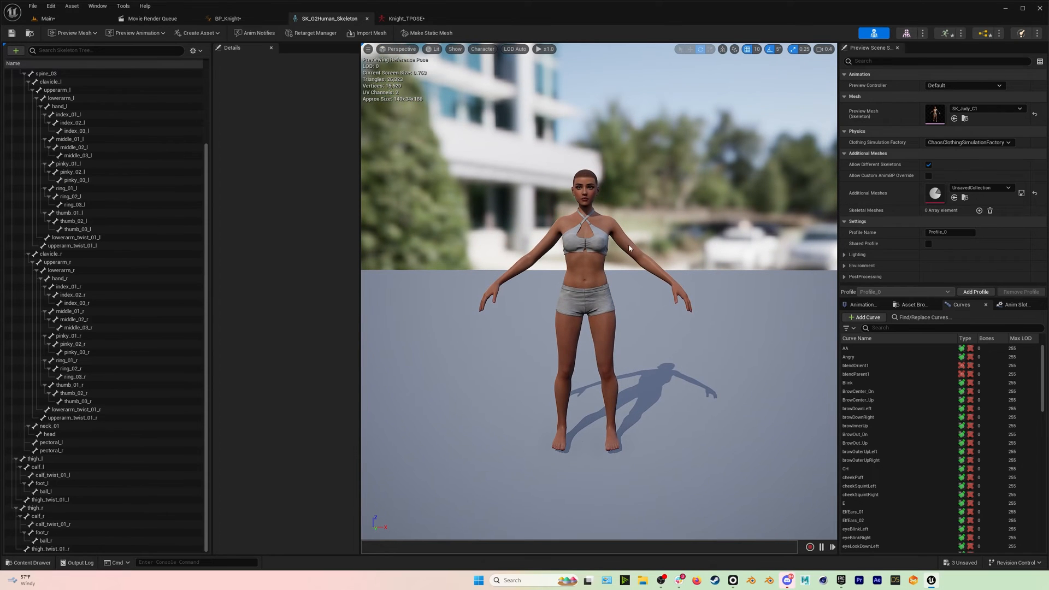
click(406, 19)
click(668, 186)
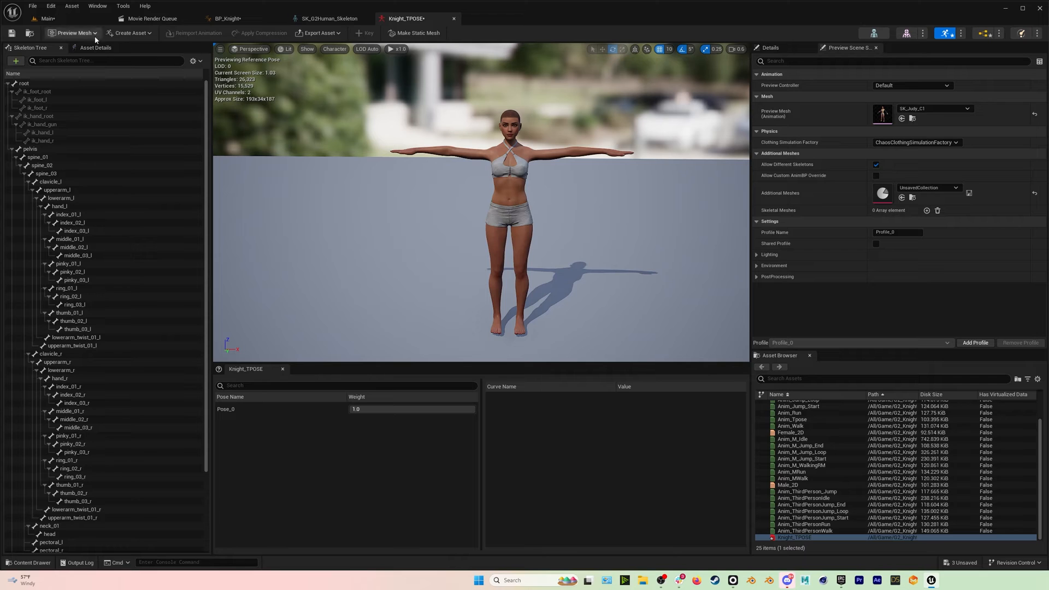
Save the Knight_TPOSE asset and close it together with the SK_G2Human_Skeleton editor.
click(12, 34)
click(454, 19)
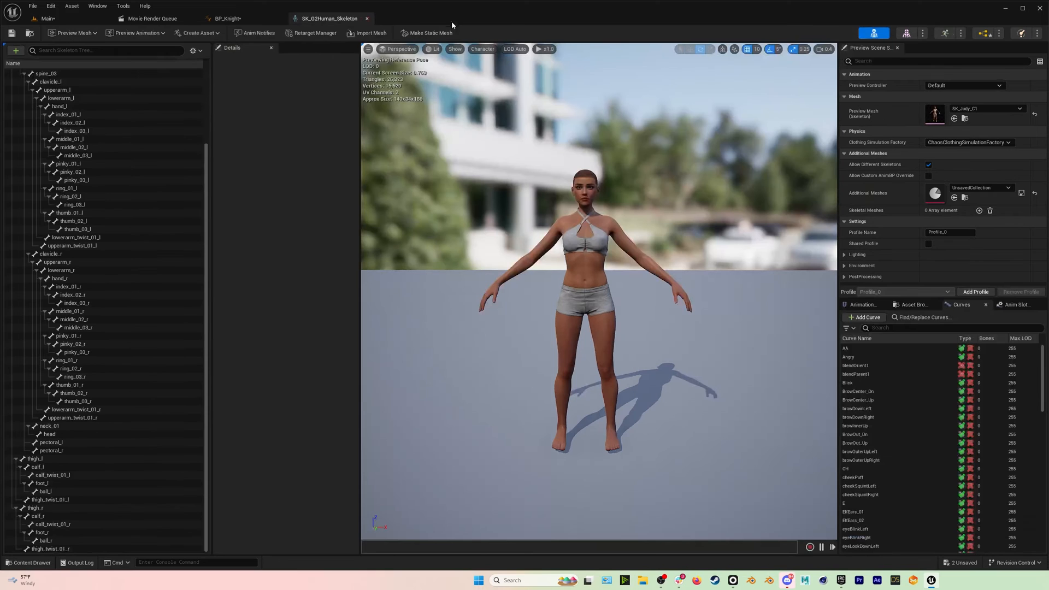
click(366, 20)
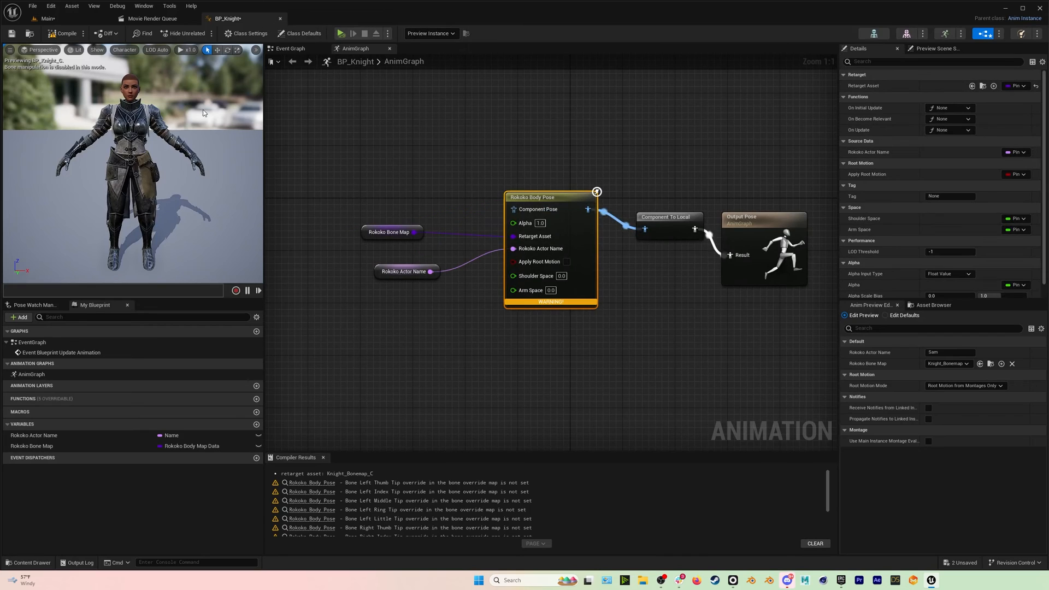
Float the BP_Knight editor over the main level editor and add the Knight_TPOSE asset from the Content Browser to its AnimGraph.
drag(241, 21, 309, 45)
drag(615, 231, 933, 536)
click(82, 21)
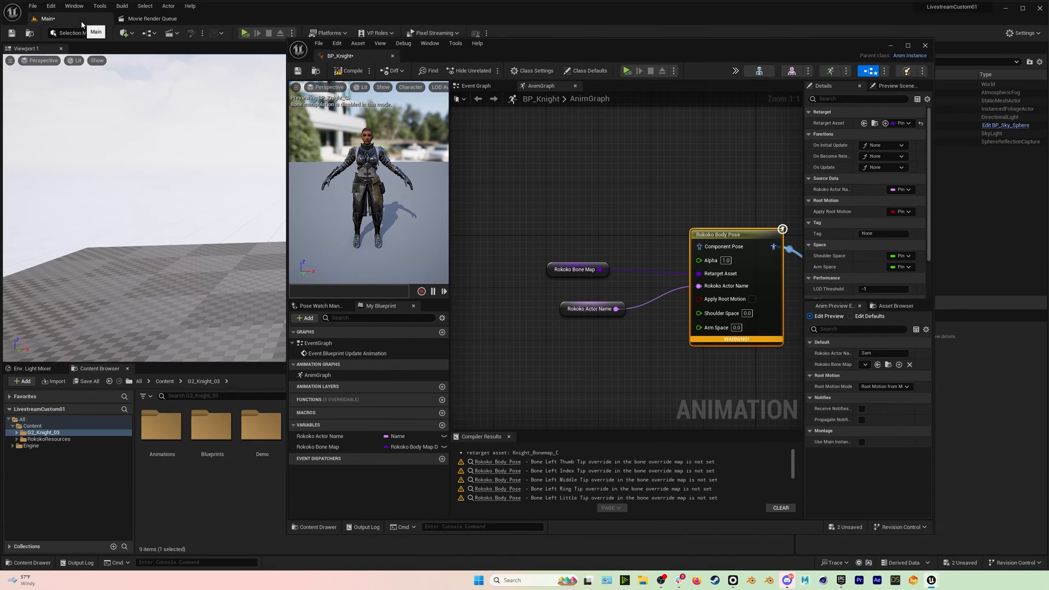
drag(516, 47, 447, 76)
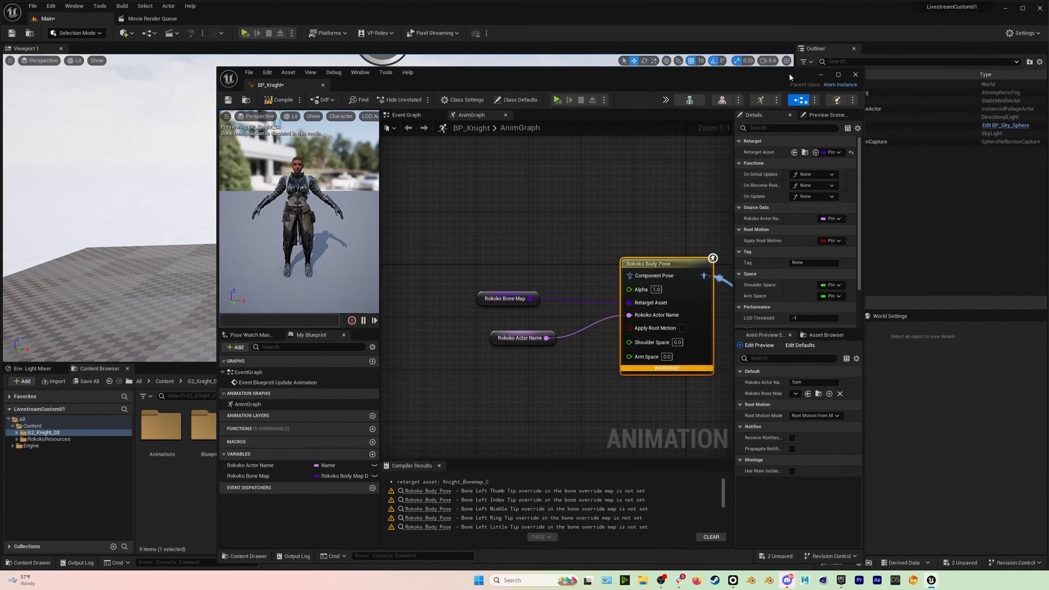
click(820, 75)
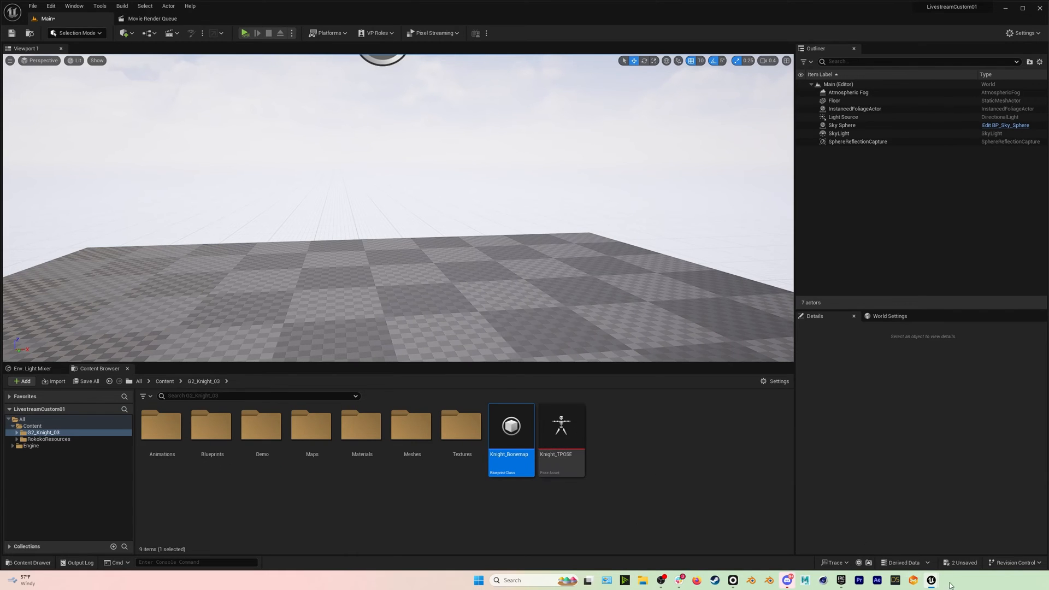
mouse_move(937, 586)
click(961, 542)
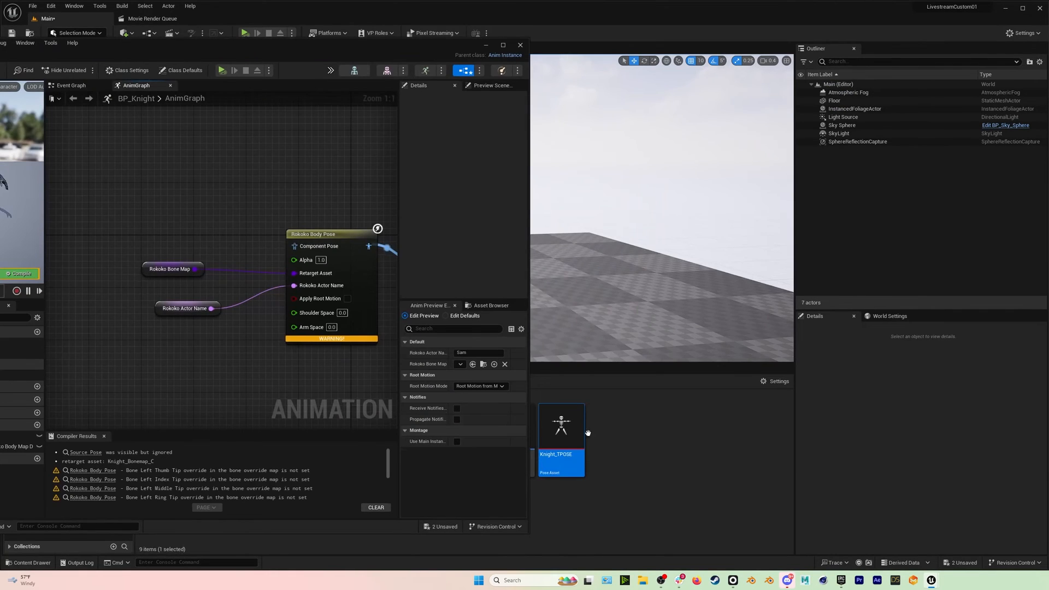
drag(565, 444, 166, 202)
Convert the Knight_TPOSE node to Pose By Name, dock the BP_Knight editor again, and set the node's Pose Name to Pose_0.
drag(252, 53, 504, 64)
right_click(456, 213)
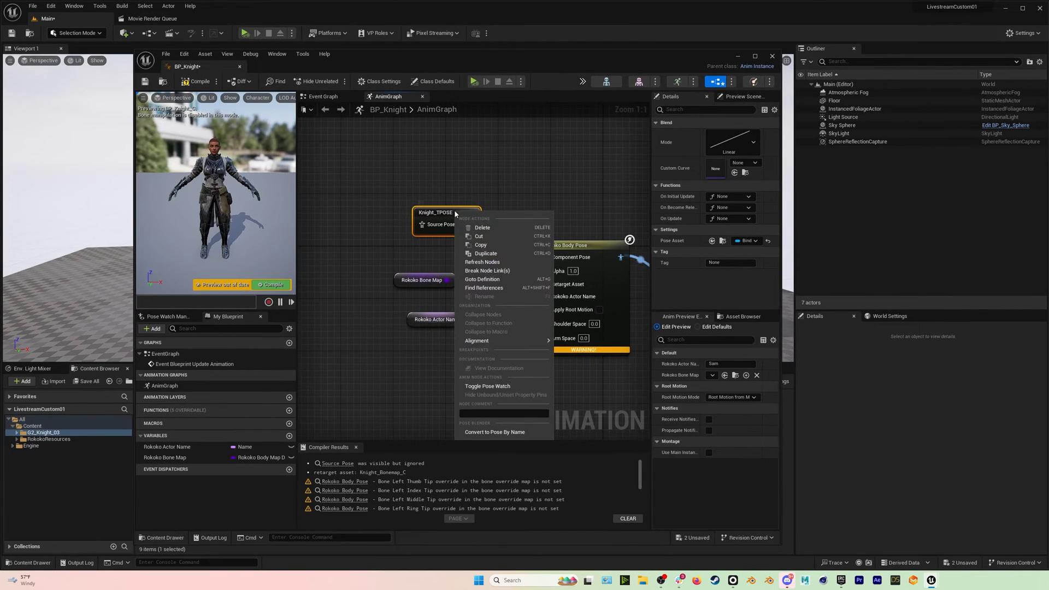
click(492, 433)
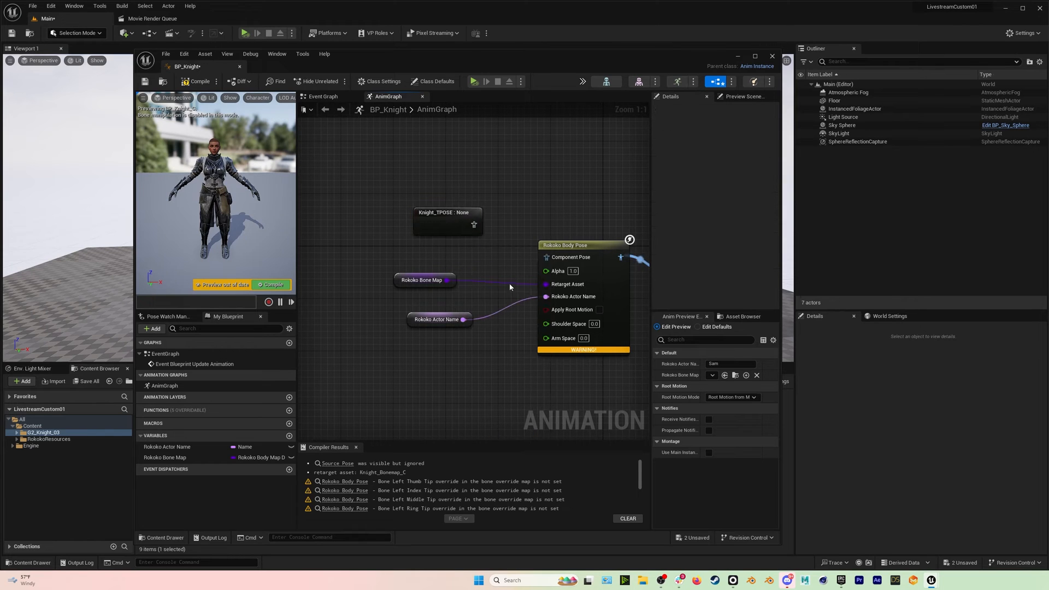
drag(523, 190, 477, 219)
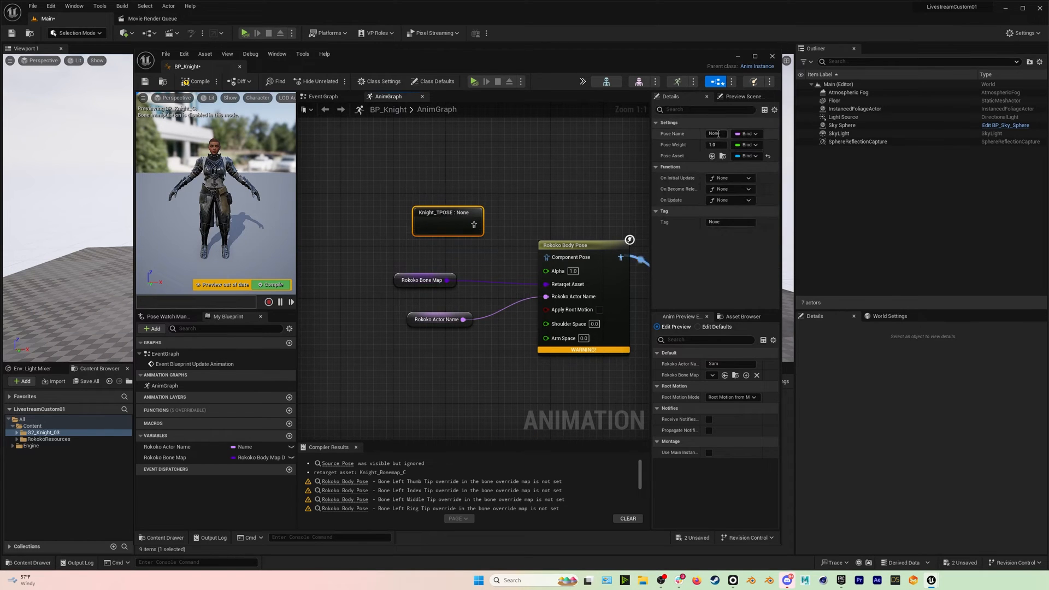
drag(187, 66, 230, 18)
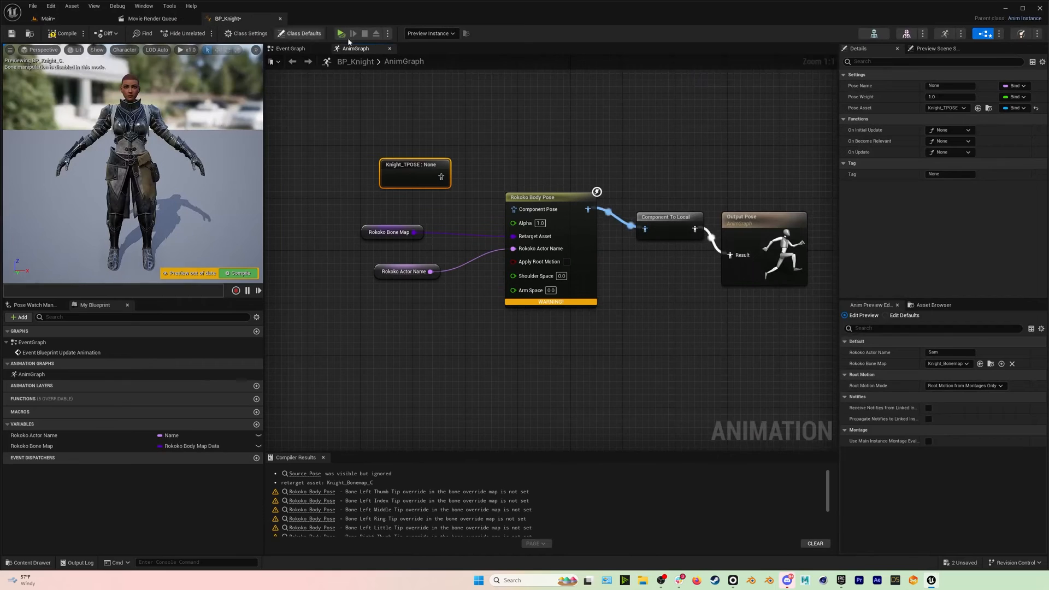
click(951, 86)
text(Pose_0)
click(713, 103)
Connect the Knight_TPOSE pose through Local To Component into Rokoko Body Pose's Component Pose, then compile and save BP_Knight.
drag(446, 177, 514, 210)
drag(406, 176, 327, 170)
drag(453, 186, 421, 179)
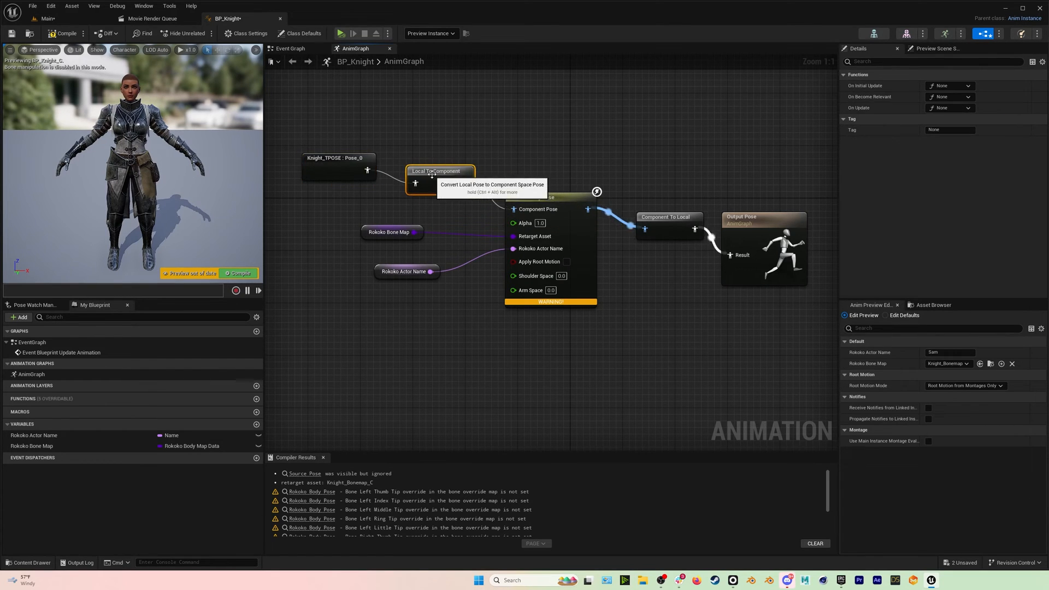
click(63, 33)
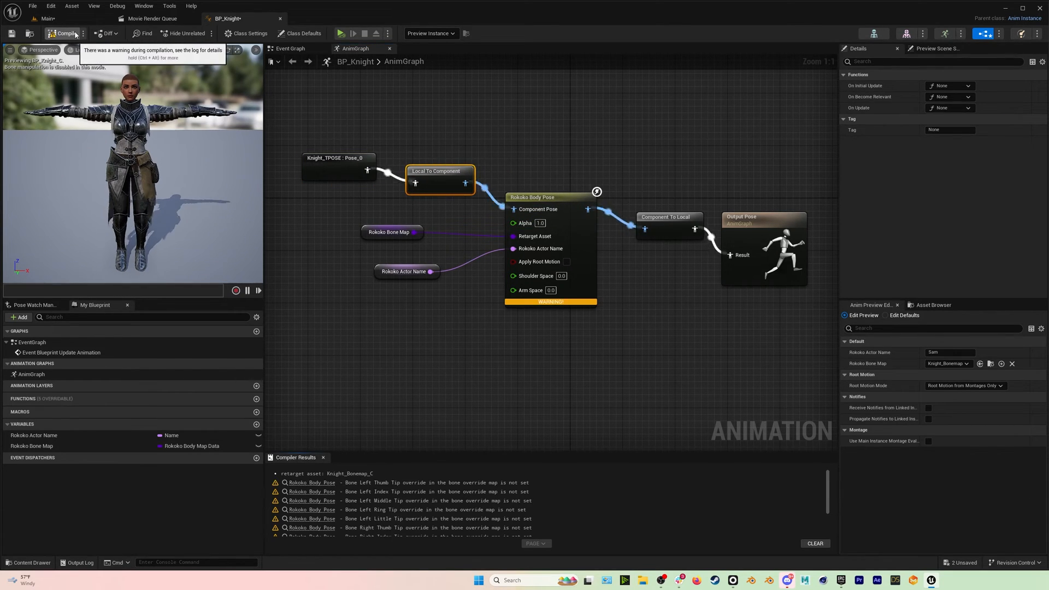
click(10, 33)
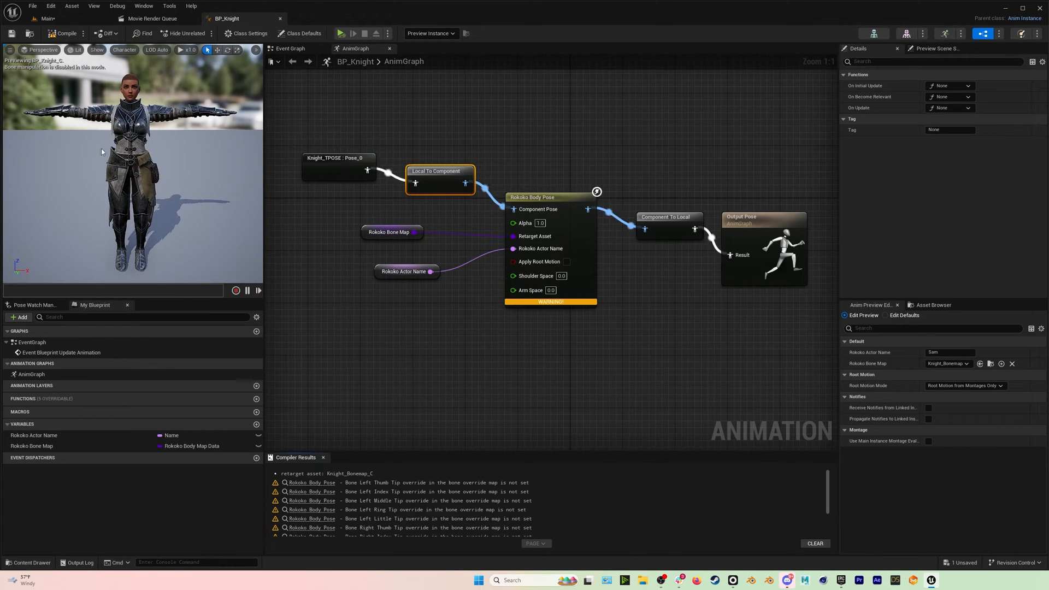
Spread the Knight_TPOSE and Local To Component nodes farther to the left of the Rokoko Body Pose node.
right_drag(366, 107, 465, 124)
click(404, 171)
drag(404, 171, 384, 165)
drag(360, 120, 501, 188)
click(564, 145)
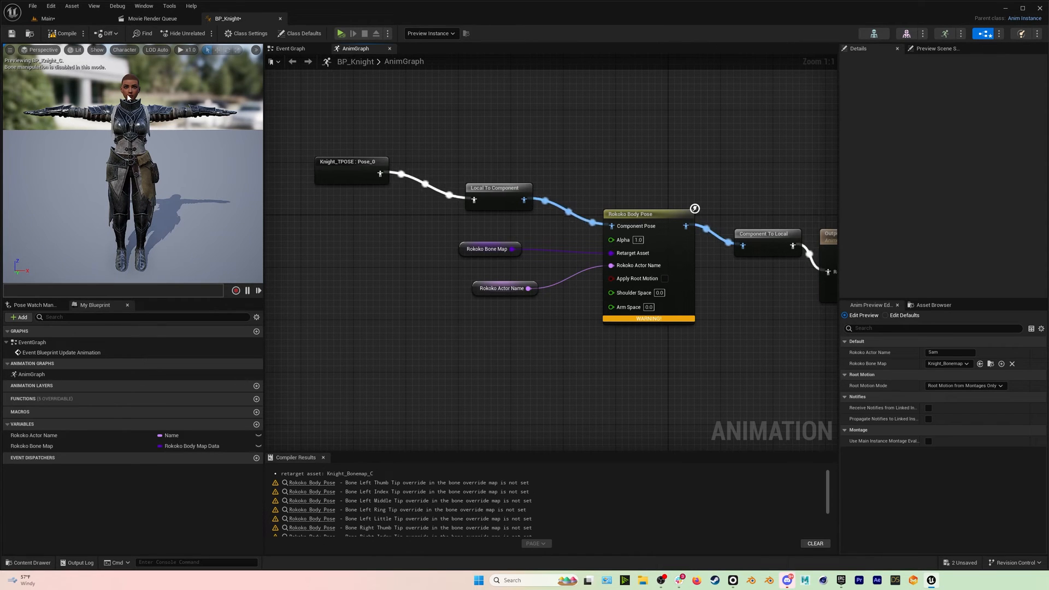
Frame the knight's face in the preview, check the NonCoil_facecap clip at 3.63 in Rokoko Studio, and return to Unreal.
scroll(130, 104, up, 5)
middle_drag(130, 104, 130, 72)
right_drag(130, 104, 130, 81)
mouse_move(130, 104)
middle_down()
mouse_move(130, 79)
mouse_move(130, 93)
middle_up()
scroll(130, 104, down, 3)
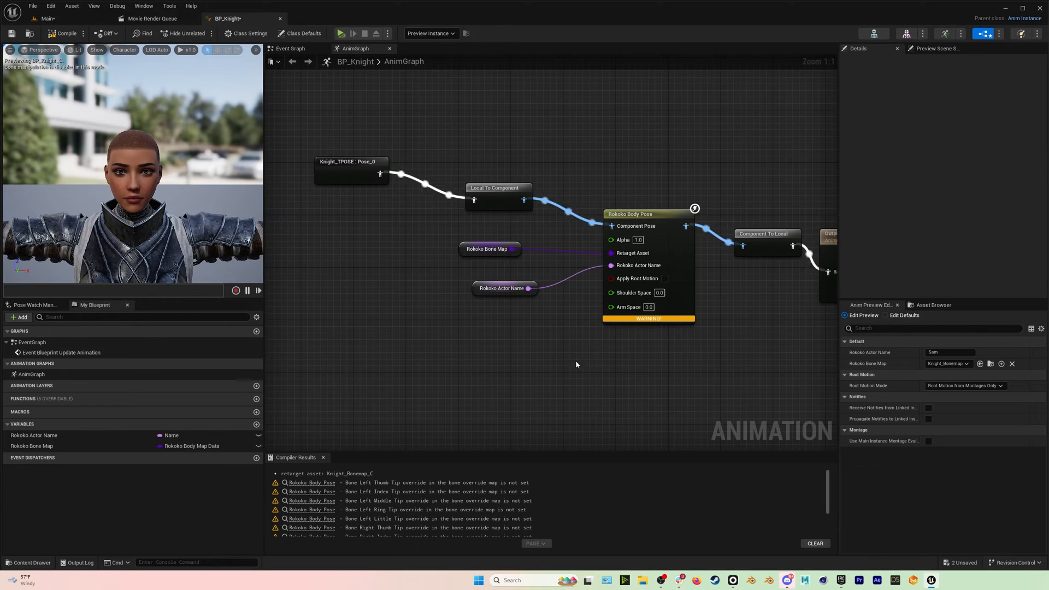
click(733, 581)
mouse_move(240, 444)
mouse_down()
mouse_move(291, 443)
mouse_move(259, 444)
mouse_up()
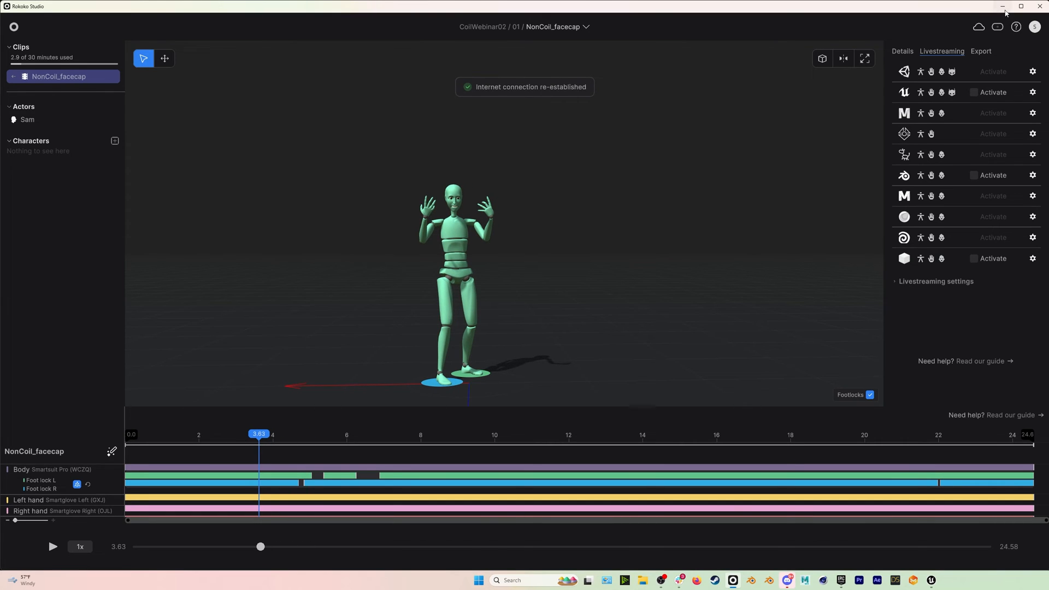
click(1003, 7)
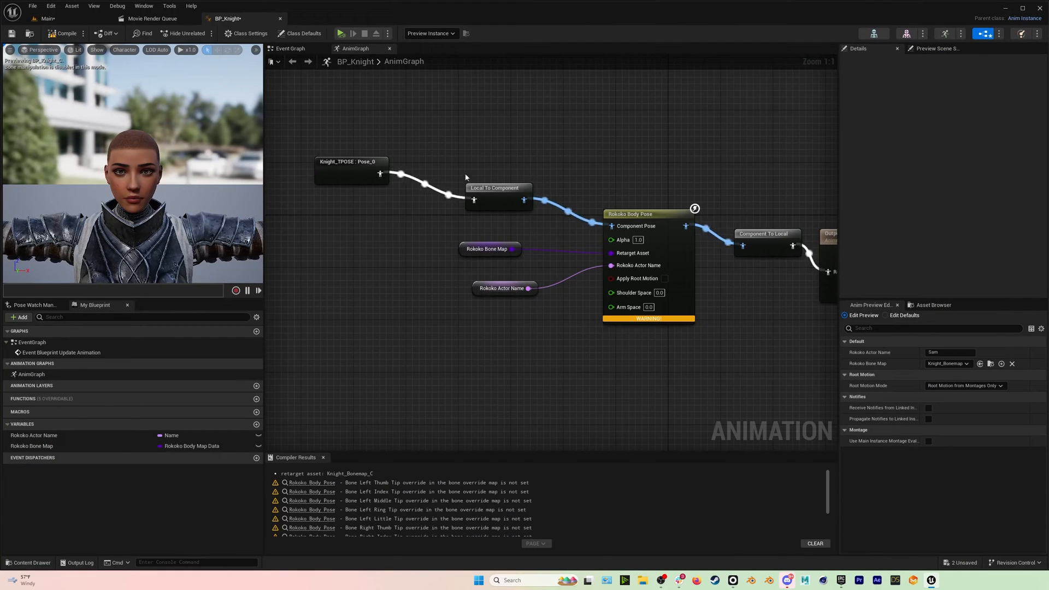
Add a Rokoko Face Pose node to the AnimGraph and place it above the Local To Component node.
right_click(531, 117)
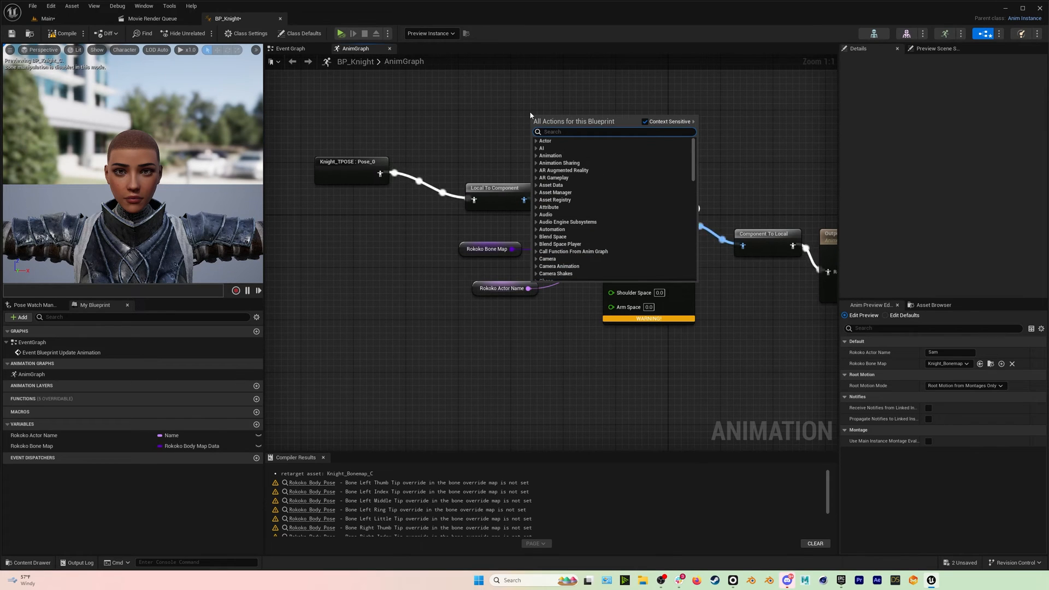
text(rokoko)
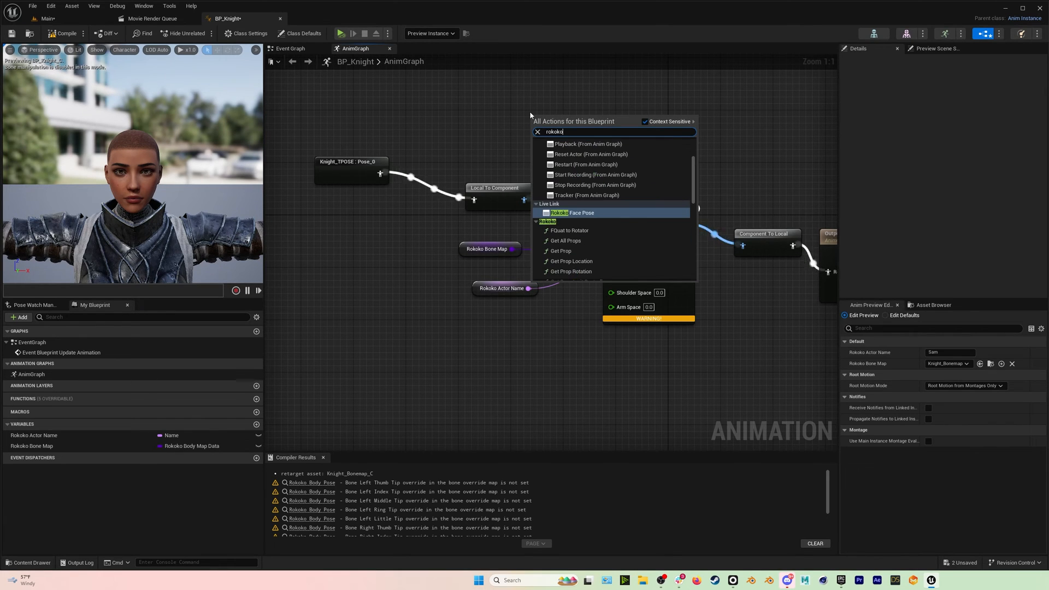
click(579, 216)
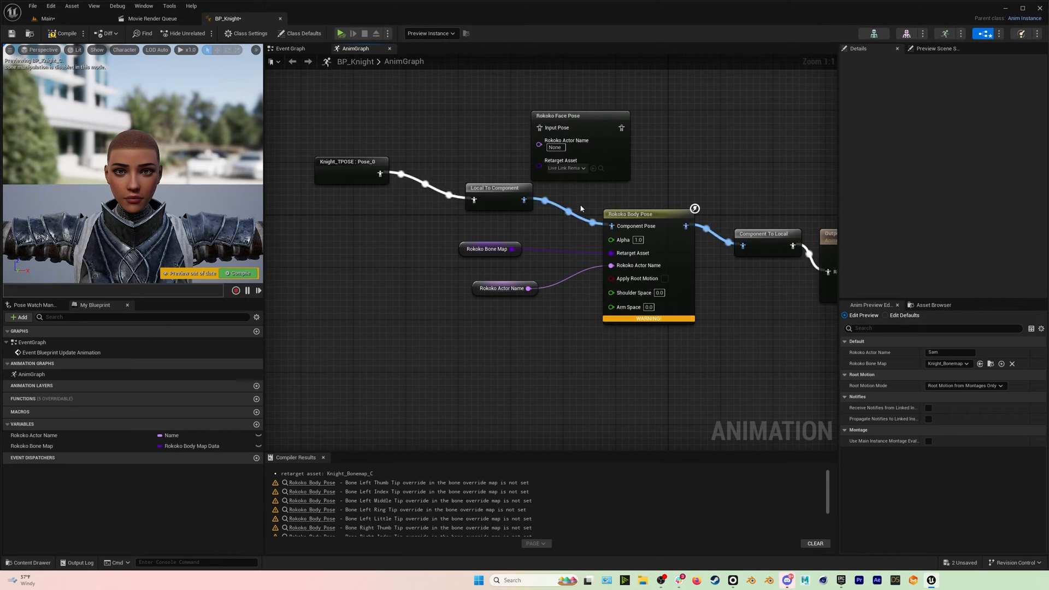
drag(603, 111, 536, 104)
right_drag(649, 166, 616, 181)
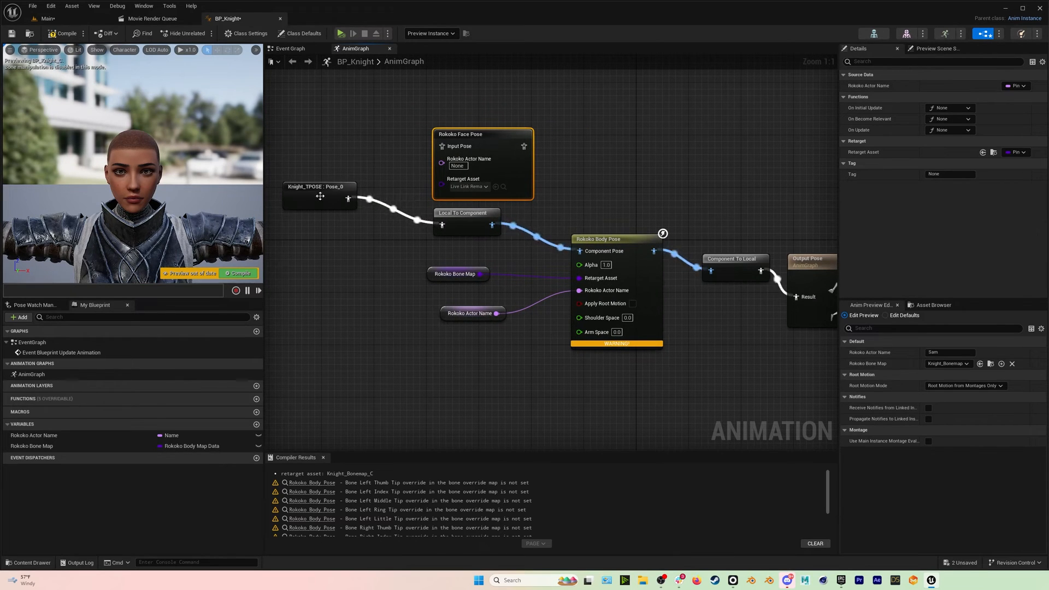
right_drag(562, 187, 641, 195)
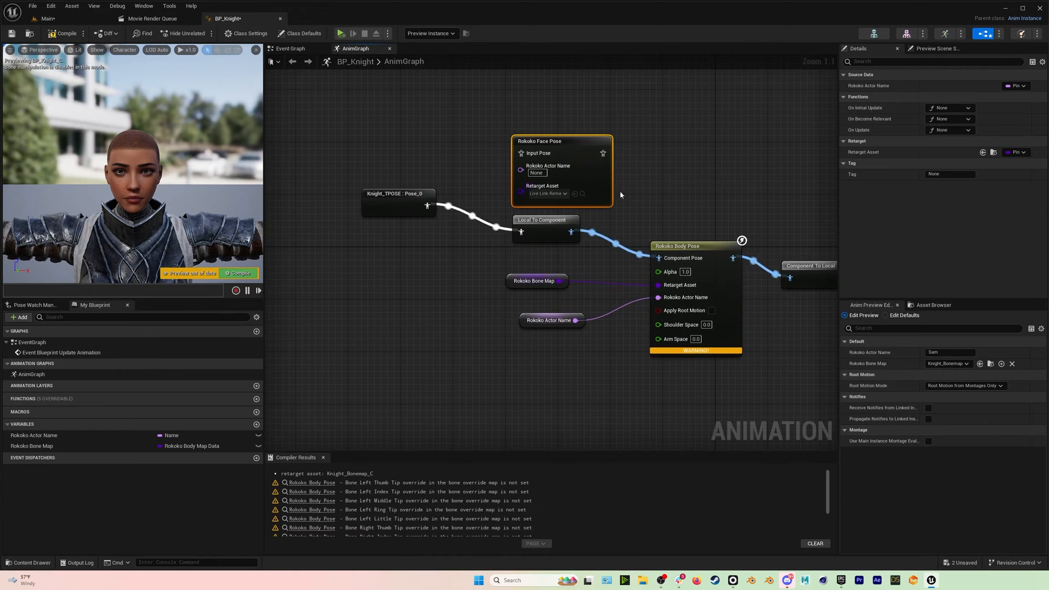
Insert Rokoko Face Pose between the T-pose chain and Rokoko Body Pose, with space conversion nodes on both sides.
drag(373, 260, 545, 213)
drag(549, 221, 521, 154)
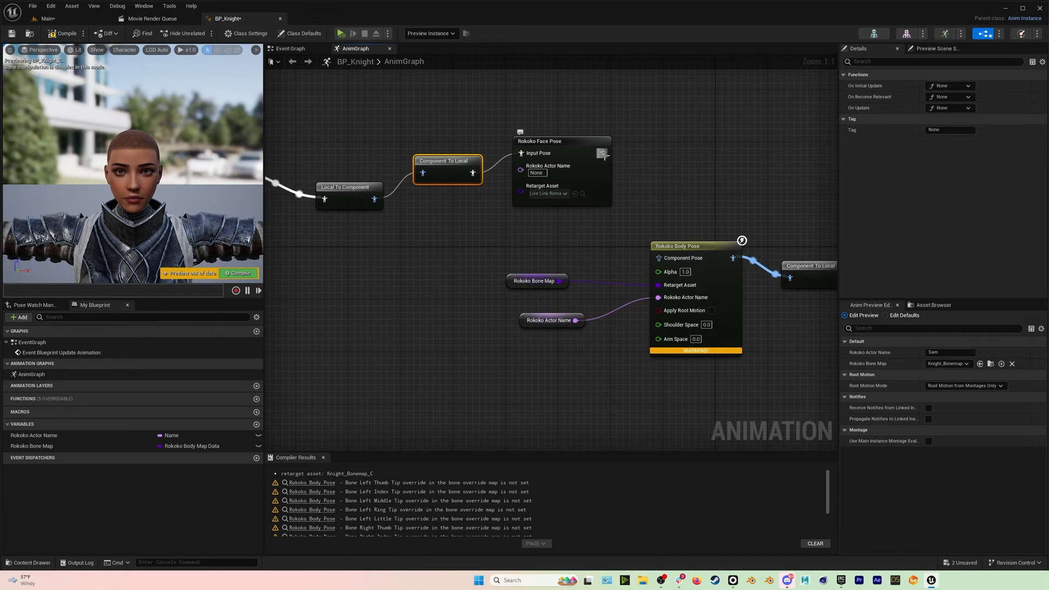
drag(657, 266, 659, 258)
drag(608, 187, 695, 188)
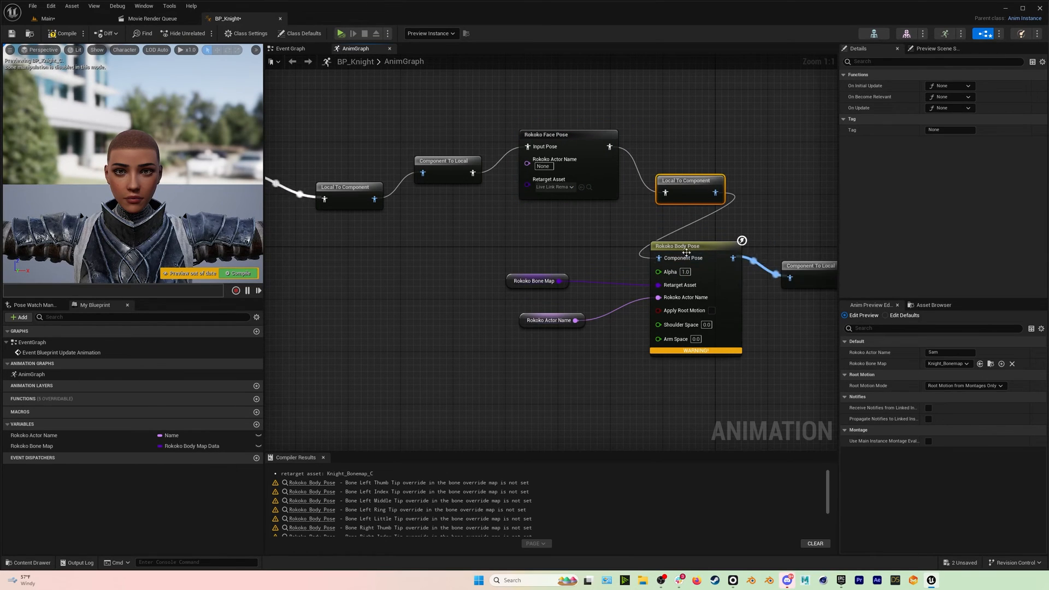
drag(691, 256, 704, 262)
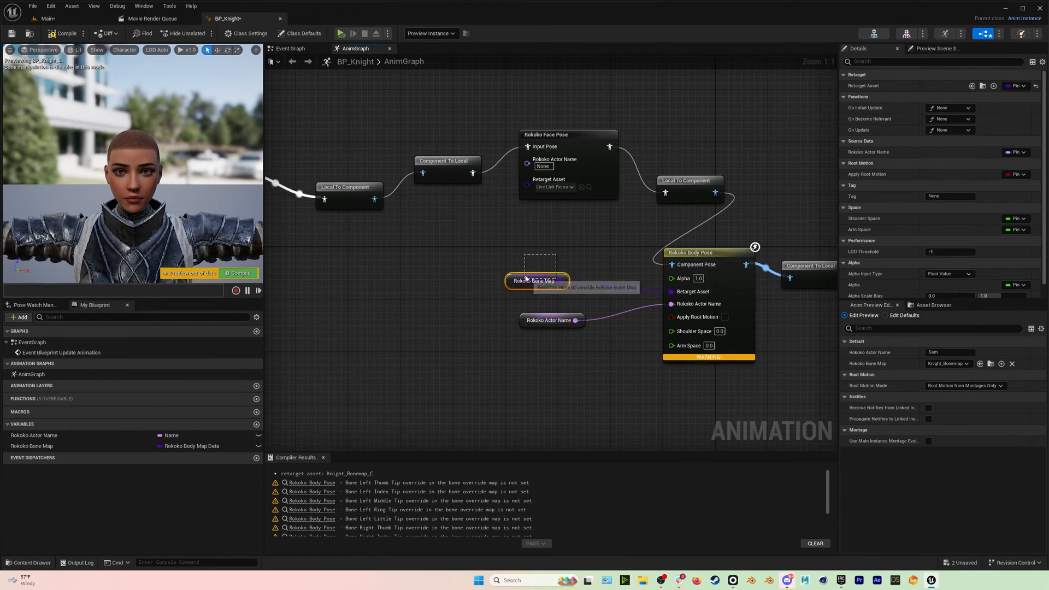
Feed the Rokoko Actor Name variable into the Rokoko Face Pose node as well, then compile and save BP_Knight.
drag(524, 282, 525, 283)
click(557, 324)
mouse_move(557, 323)
mouse_down()
mouse_move(492, 338)
mouse_move(565, 336)
mouse_up()
drag(542, 200, 528, 164)
drag(479, 338, 397, 328)
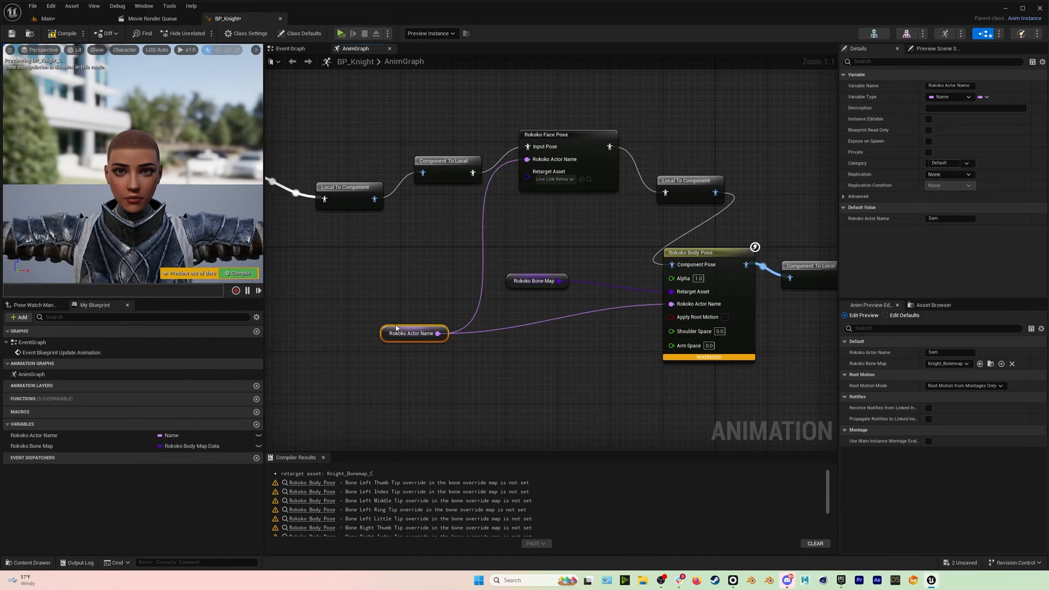
click(44, 33)
click(13, 35)
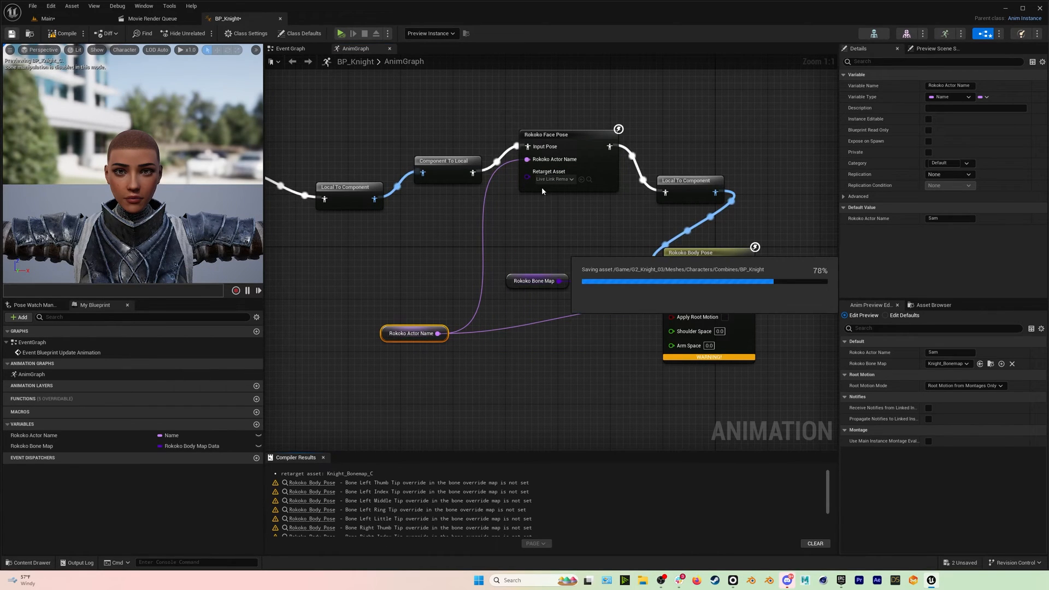
Check the Retarget Asset choices of the Rokoko Face Pose node and open the SK_Judy_C2 skeletal mesh.
click(557, 181)
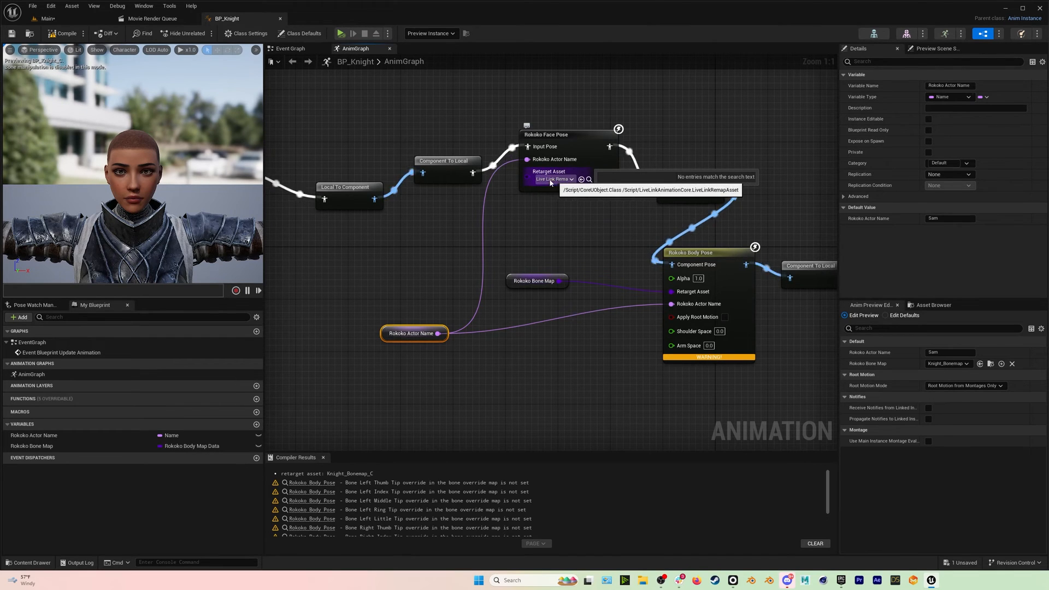
drag(578, 131, 584, 145)
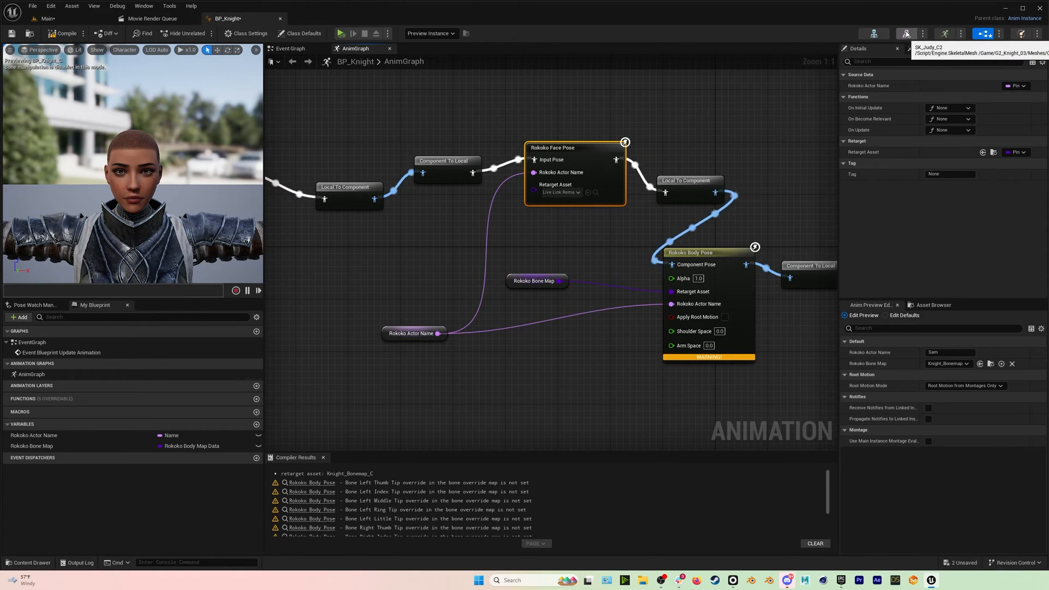
click(907, 33)
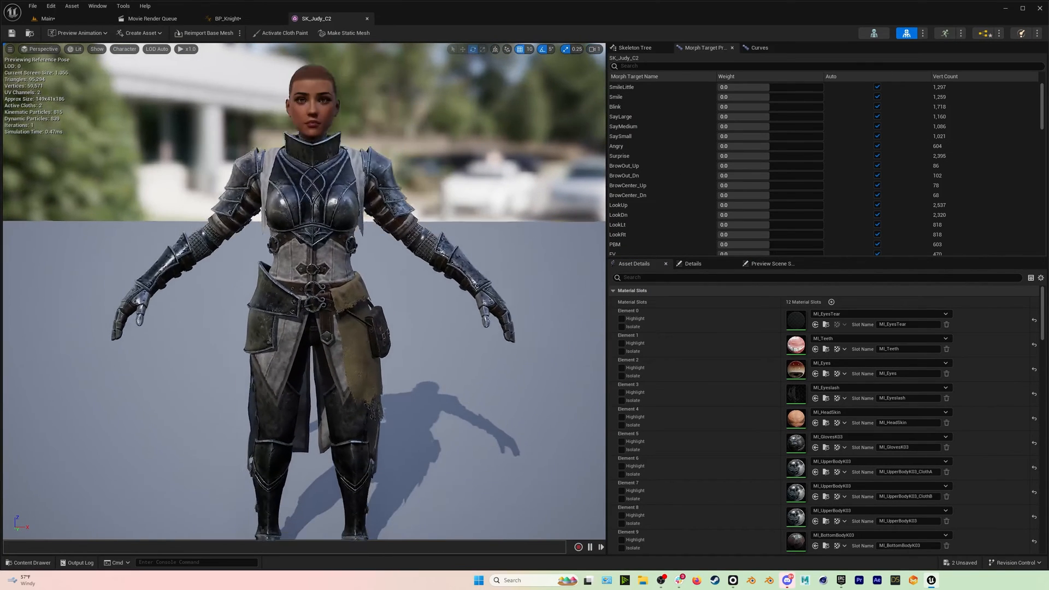
Look through the SK_Judy_C2 morph targets and raise the jawOpen weight to about 0.5.
scroll(686, 431, down, 1)
scroll(687, 437, down, 5)
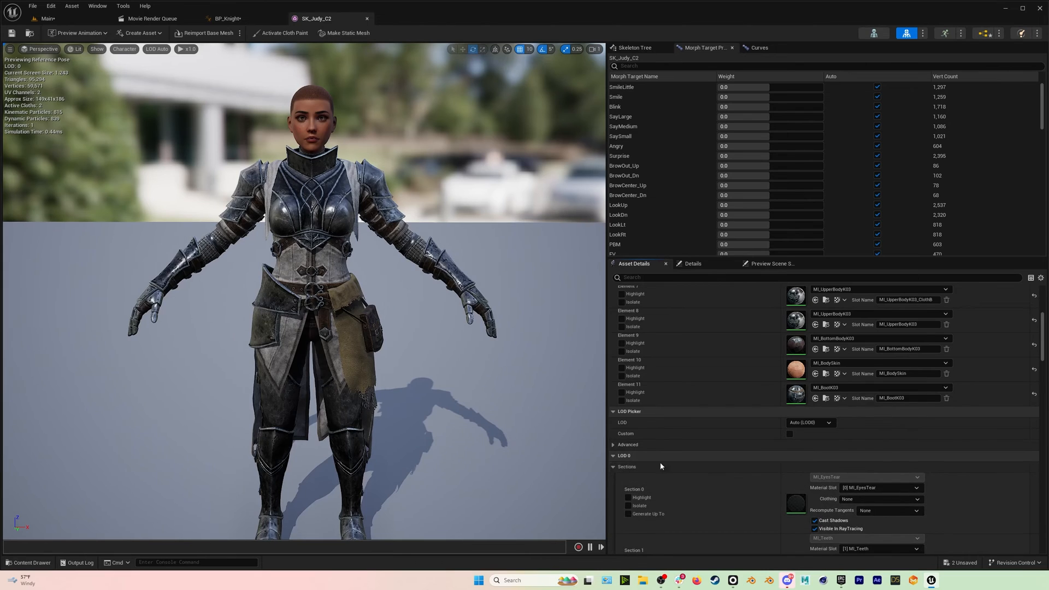
click(615, 467)
scroll(705, 459, up, 5)
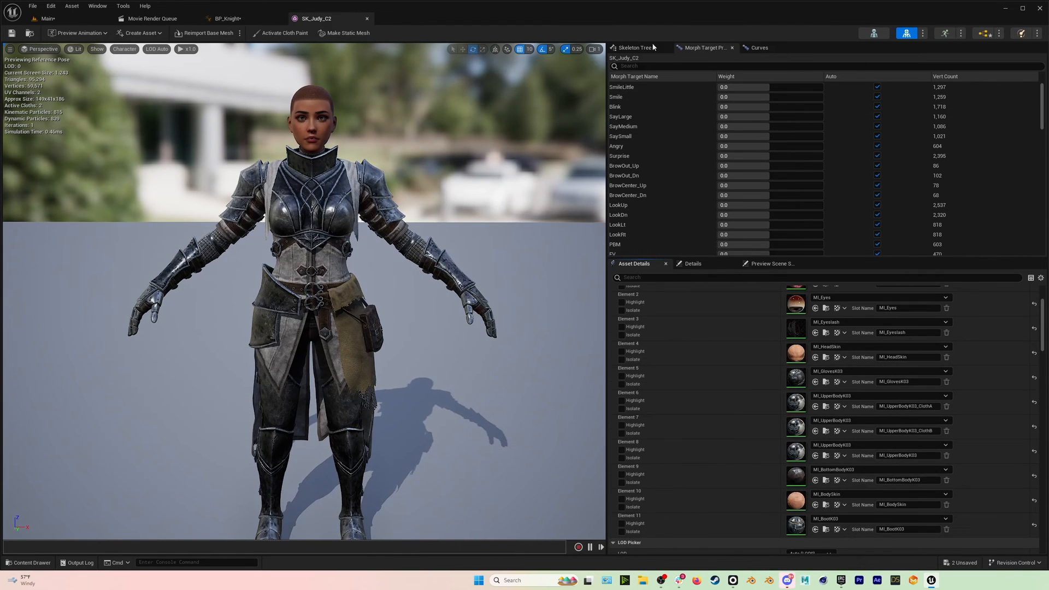
scroll(666, 165, down, 1)
scroll(666, 166, down, 5)
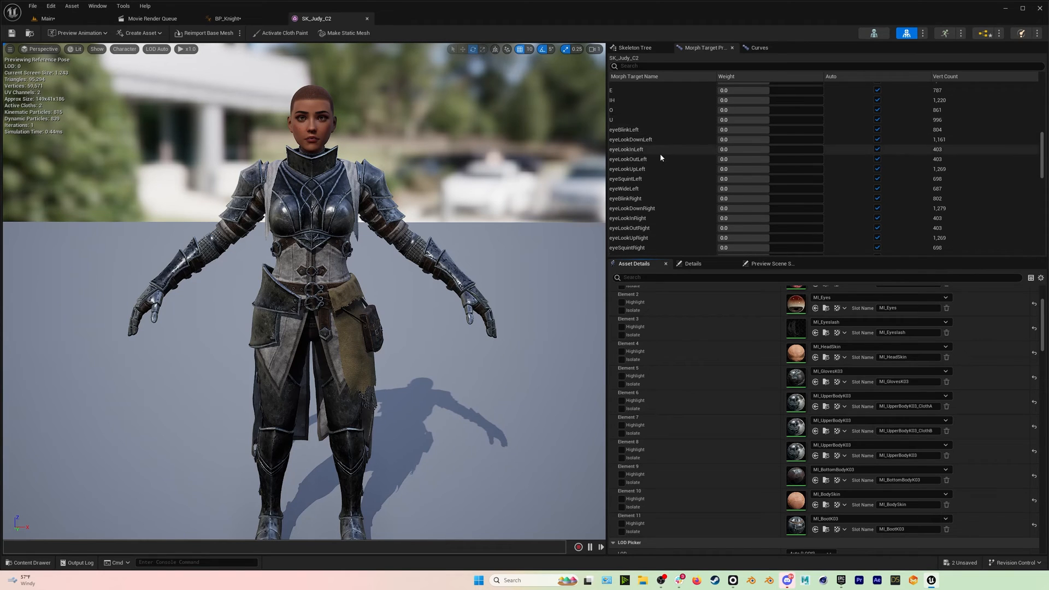
scroll(635, 133, down, 1)
scroll(637, 136, down, 4)
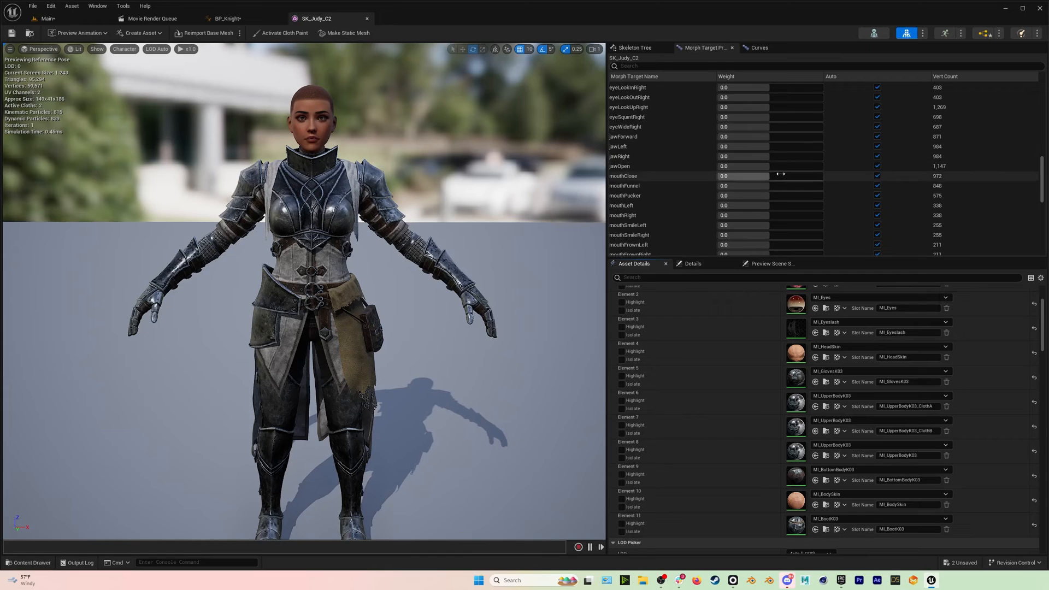
drag(797, 166, 822, 166)
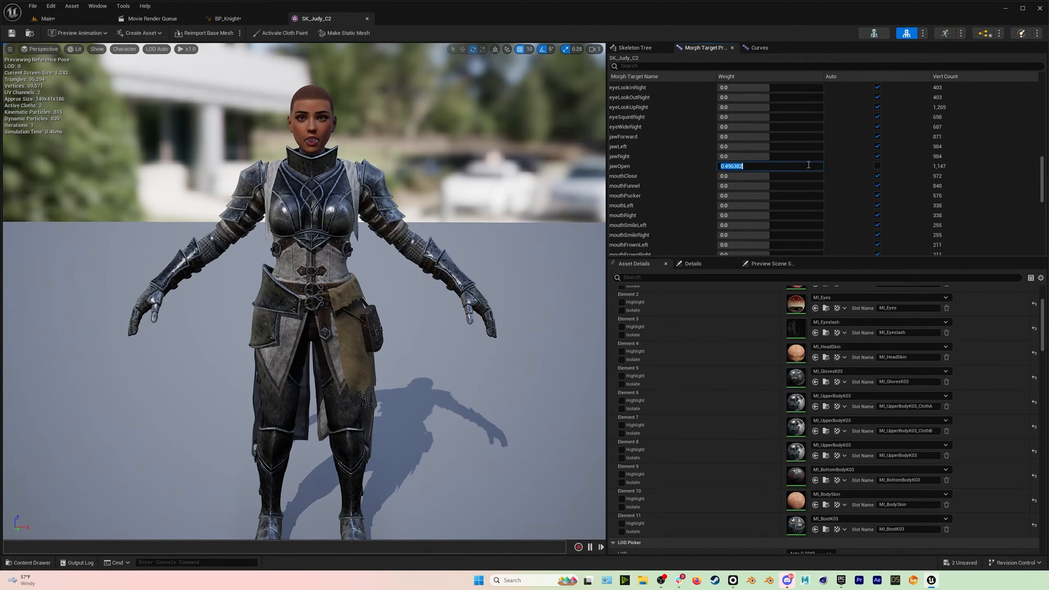
Return the jawOpen morph target of SK_Judy_C2 to automatic weighting and look through the rest of the morph target list.
click(878, 166)
scroll(672, 133, down, 9)
scroll(656, 147, up, 7)
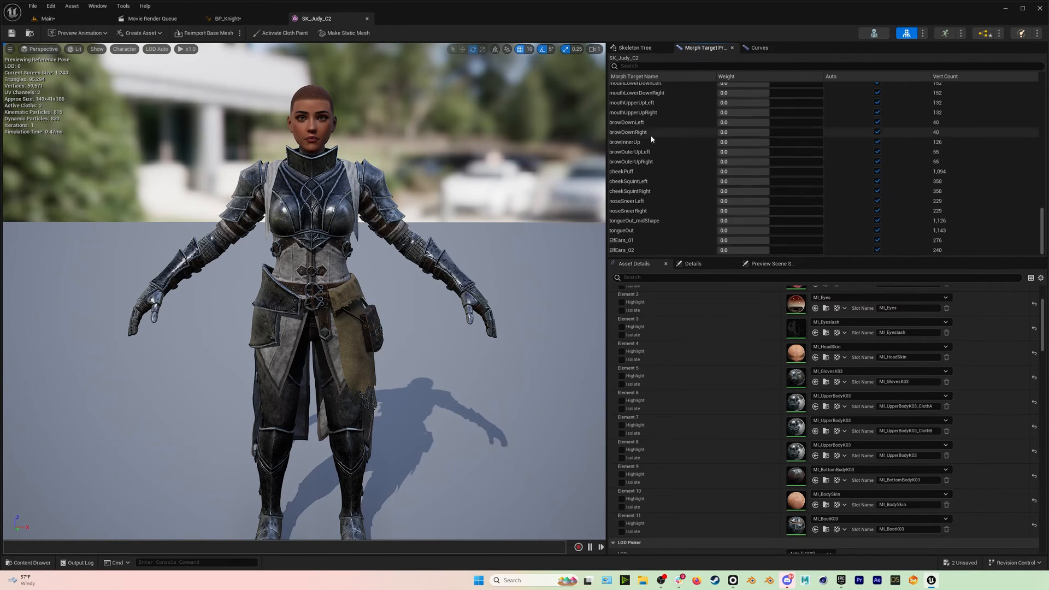
scroll(659, 176, up, 4)
scroll(658, 179, up, 1)
scroll(658, 180, down, 2)
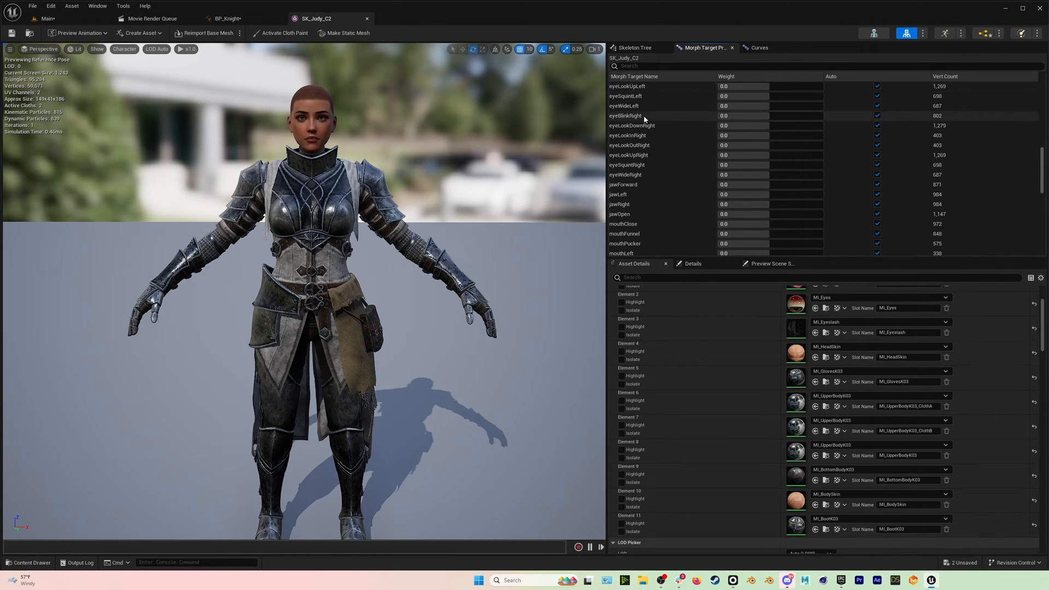
scroll(658, 178, down, 15)
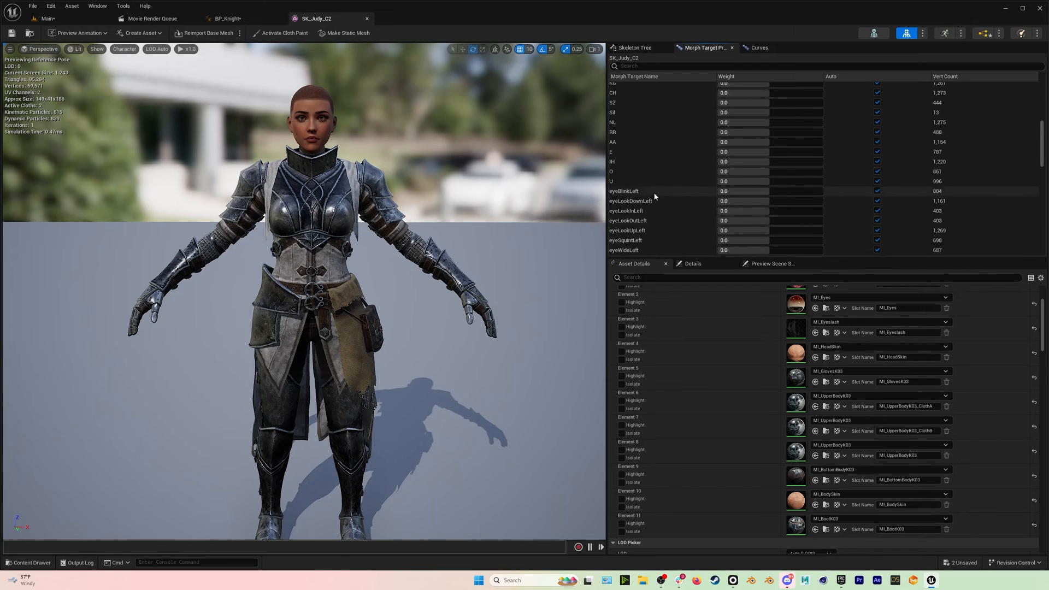
scroll(665, 197, down, 8)
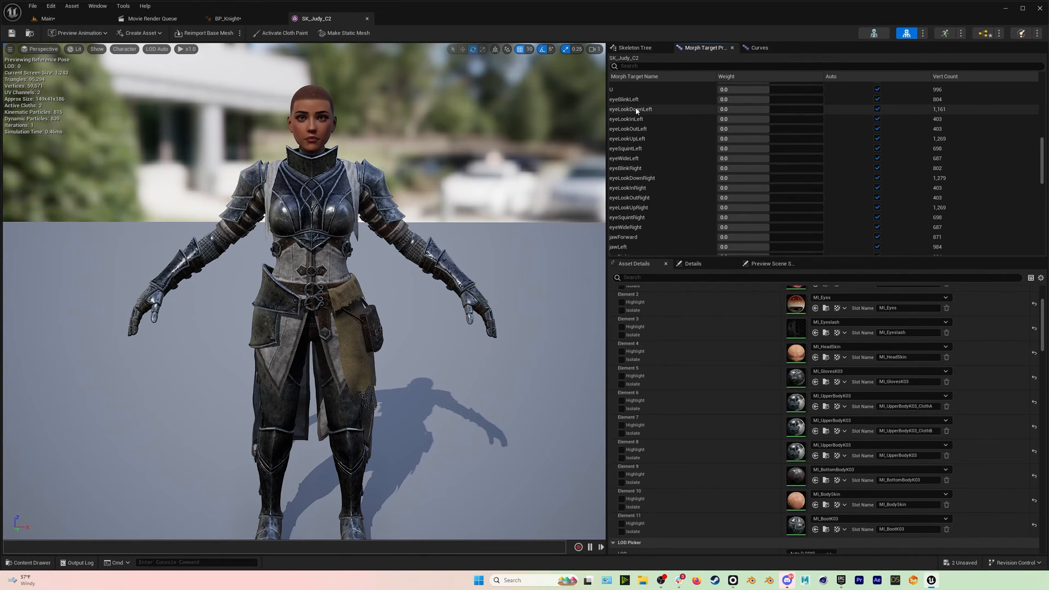
Examine the Rokoko Face Pose, Rokoko Bone Map and Rokoko Body Pose nodes in the BP_Knight AnimGraph.
click(228, 18)
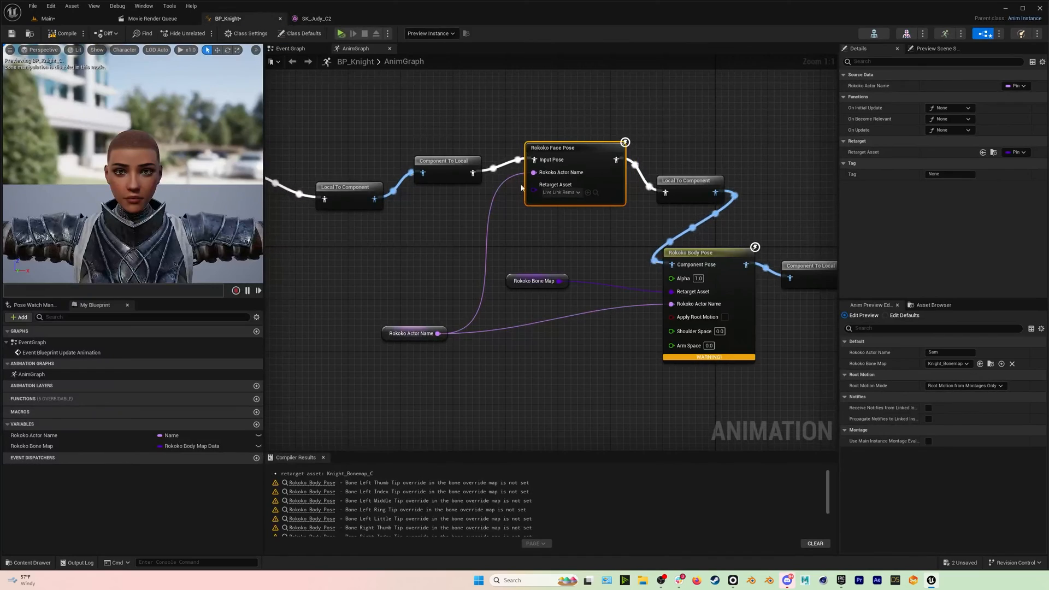
drag(585, 255, 480, 304)
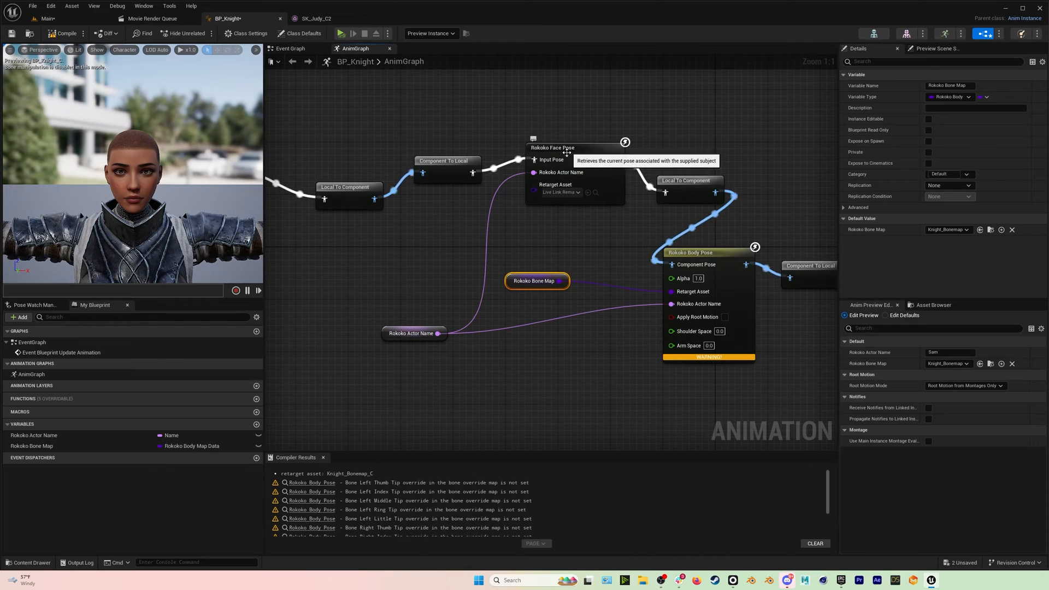
click(609, 248)
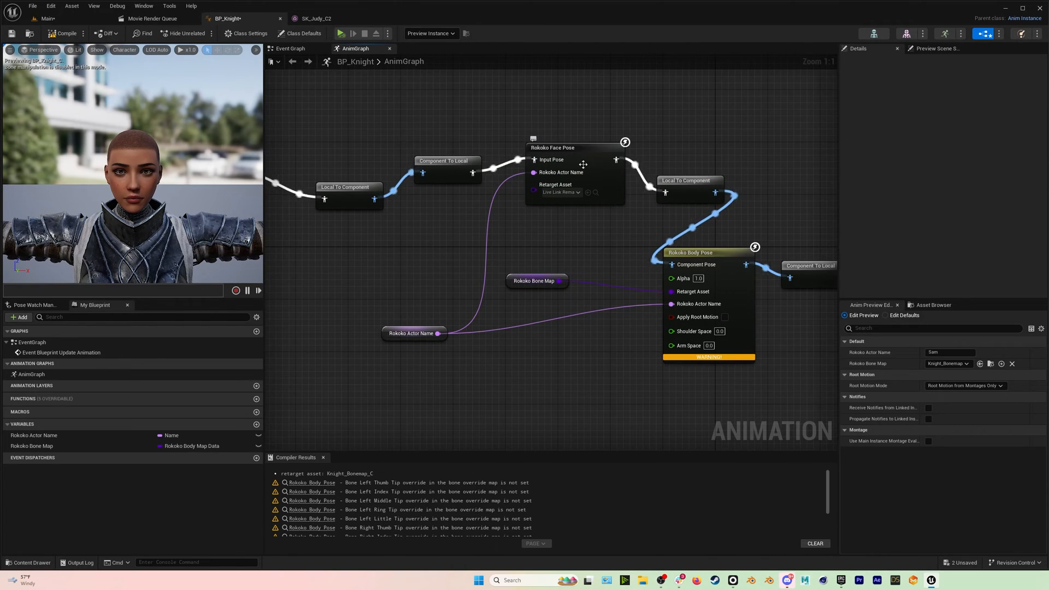
drag(565, 113, 594, 244)
click(607, 247)
drag(737, 229, 703, 390)
click(660, 385)
drag(533, 309, 532, 309)
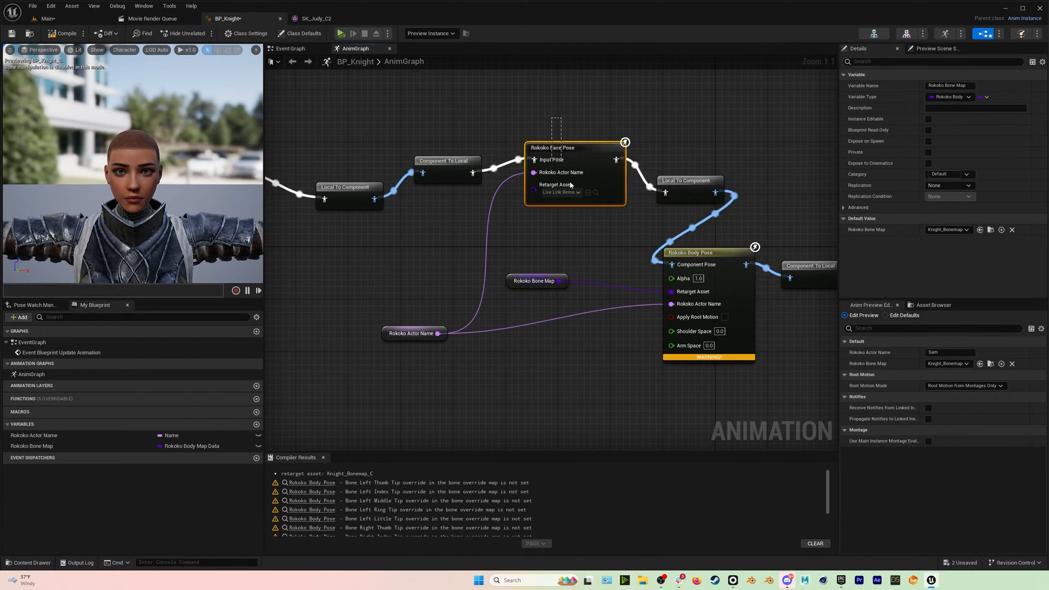
click(580, 150)
Review the morph target names of SK_Judy_C2, from the eye and jaw shapes up to the start of the list.
click(317, 18)
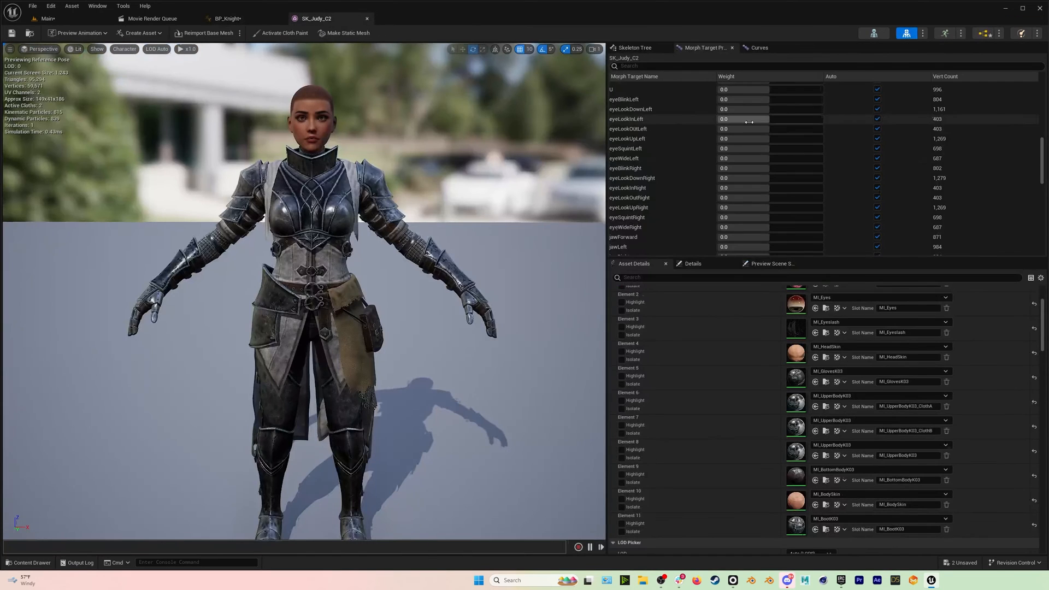
scroll(662, 174, up, 4)
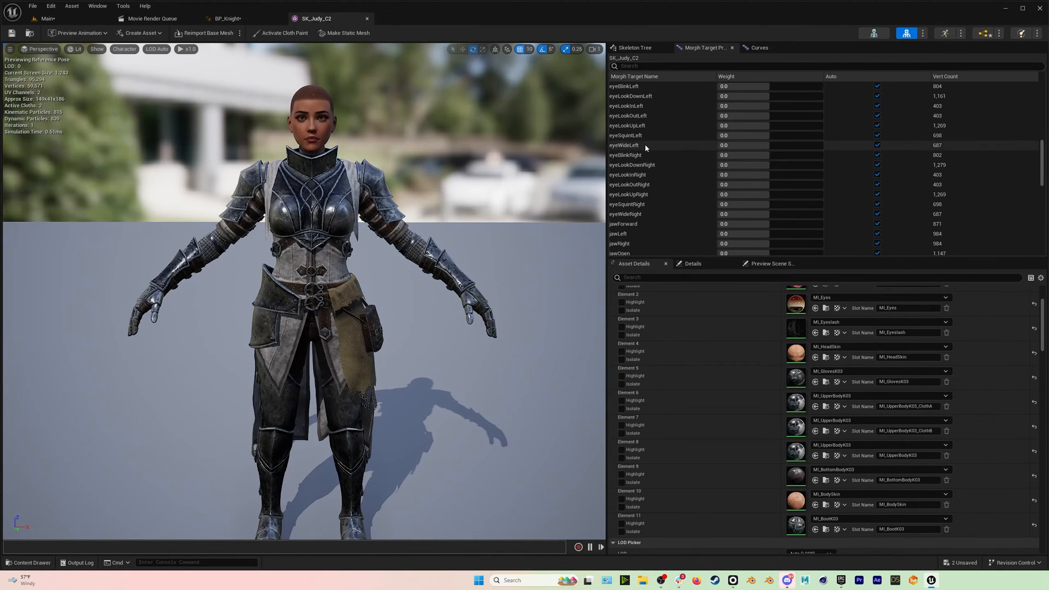
scroll(652, 171, down, 3)
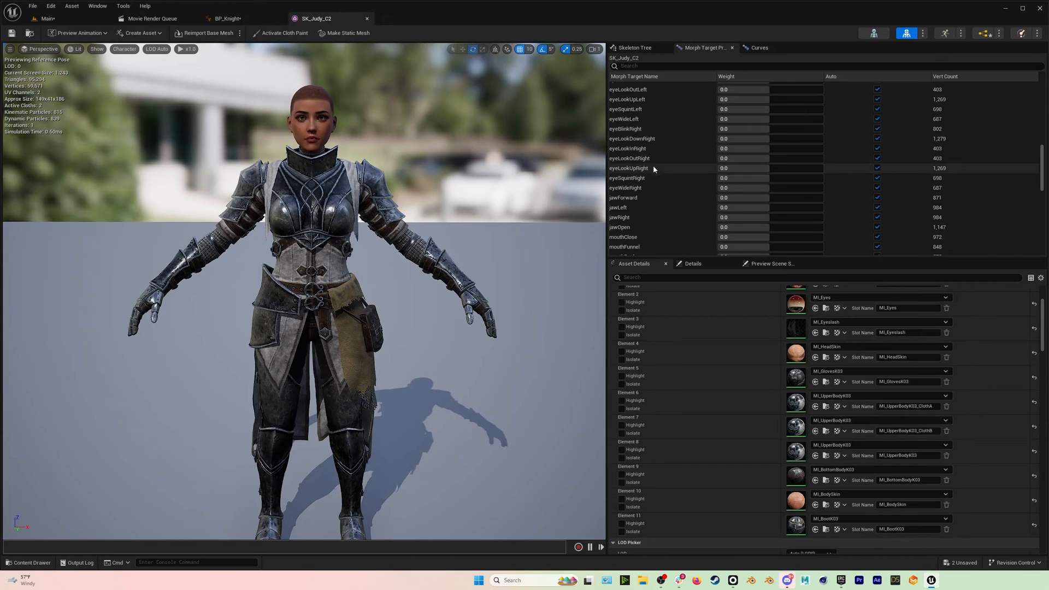
scroll(647, 164, up, 8)
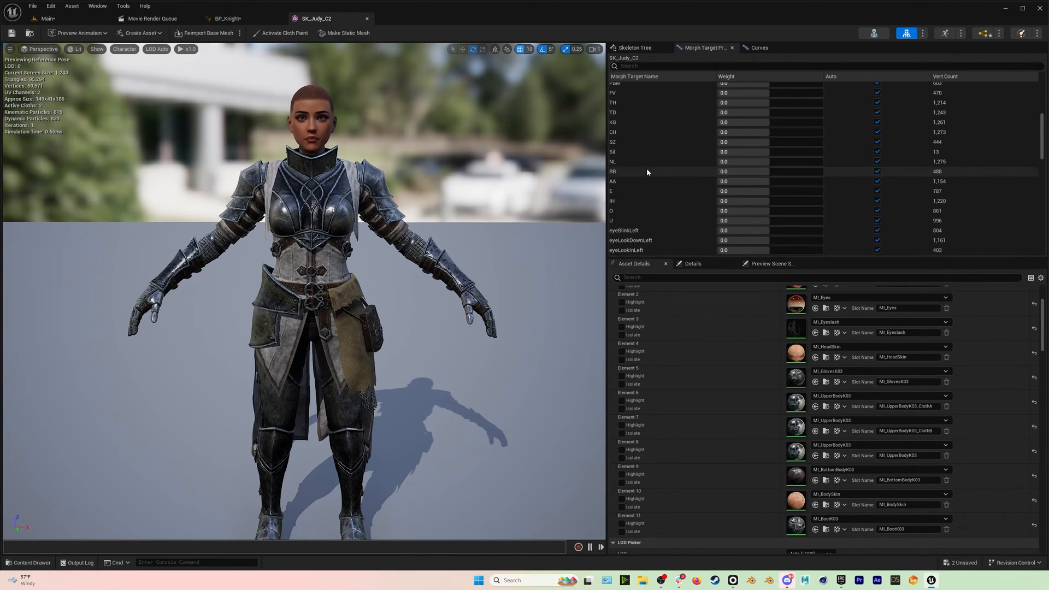
scroll(628, 140, up, 5)
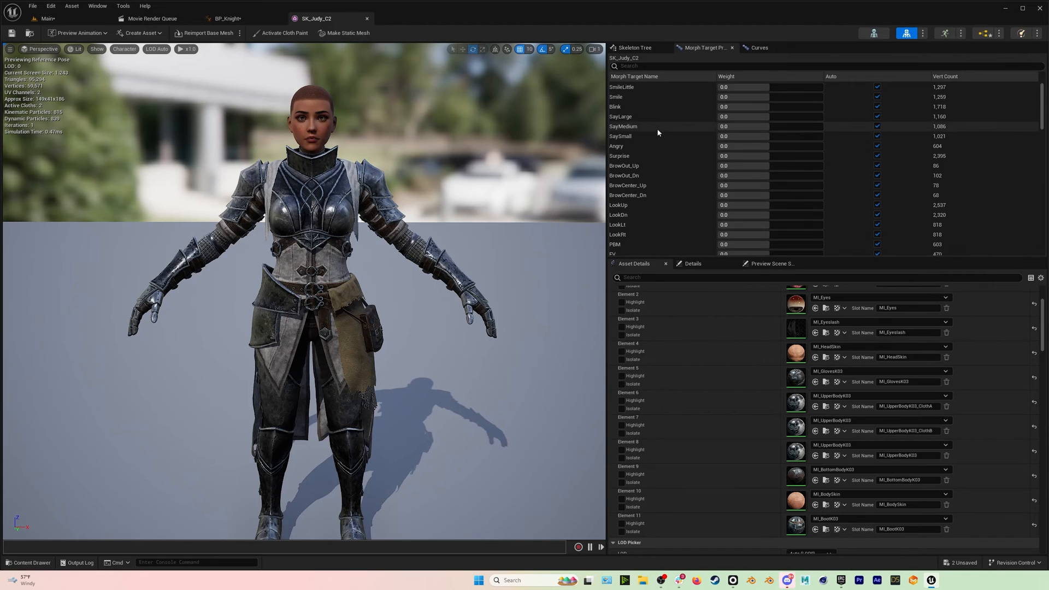
scroll(653, 175, down, 4)
scroll(654, 176, down, 2)
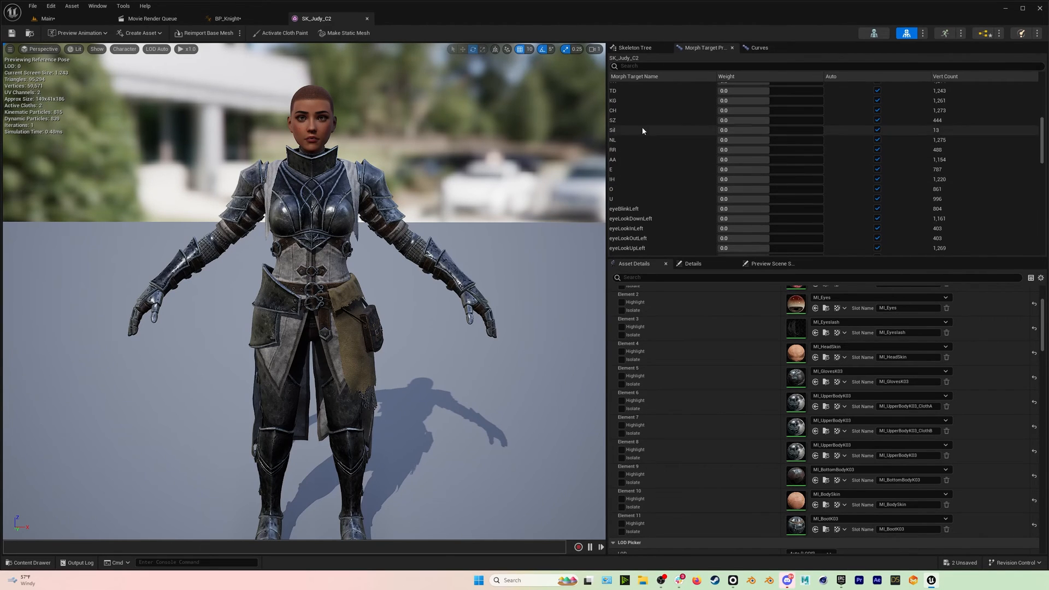
Try the Blink morph target at a weight of about 0.96 and reset it.
scroll(650, 141, up, 6)
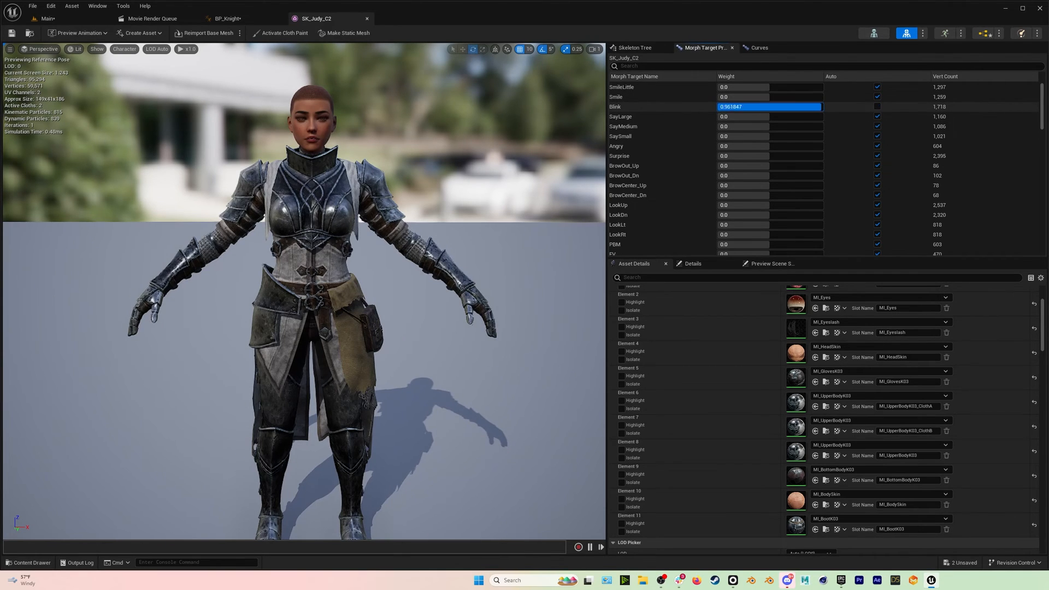
click(877, 106)
click(877, 107)
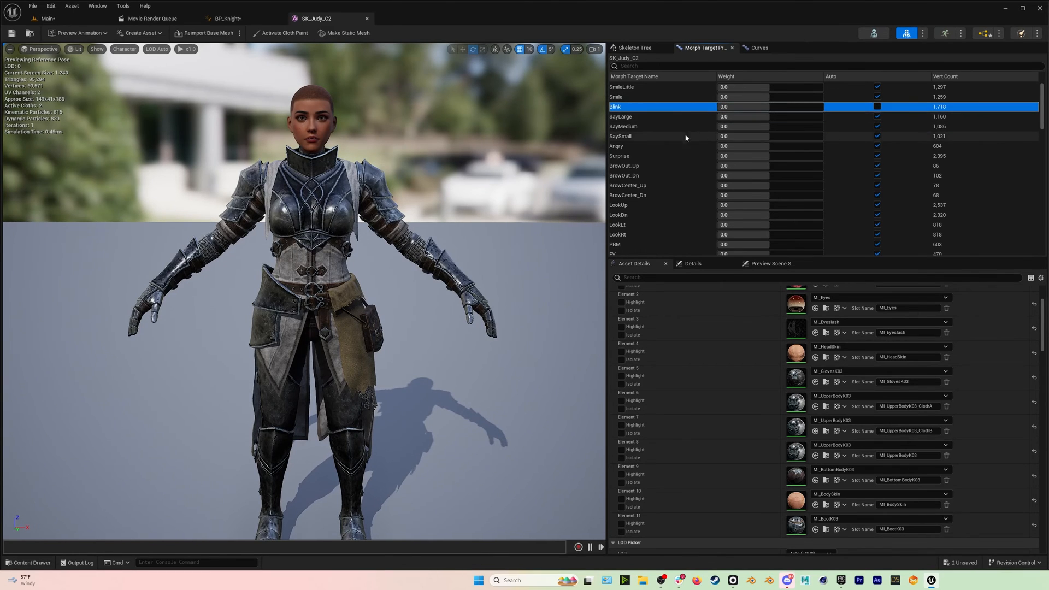
Create a Blueprint class named Knight_FaceCap in the G2_Knight_03 folder with RokokoFaceRemapAsset as its parent class.
click(228, 18)
click(153, 18)
click(48, 19)
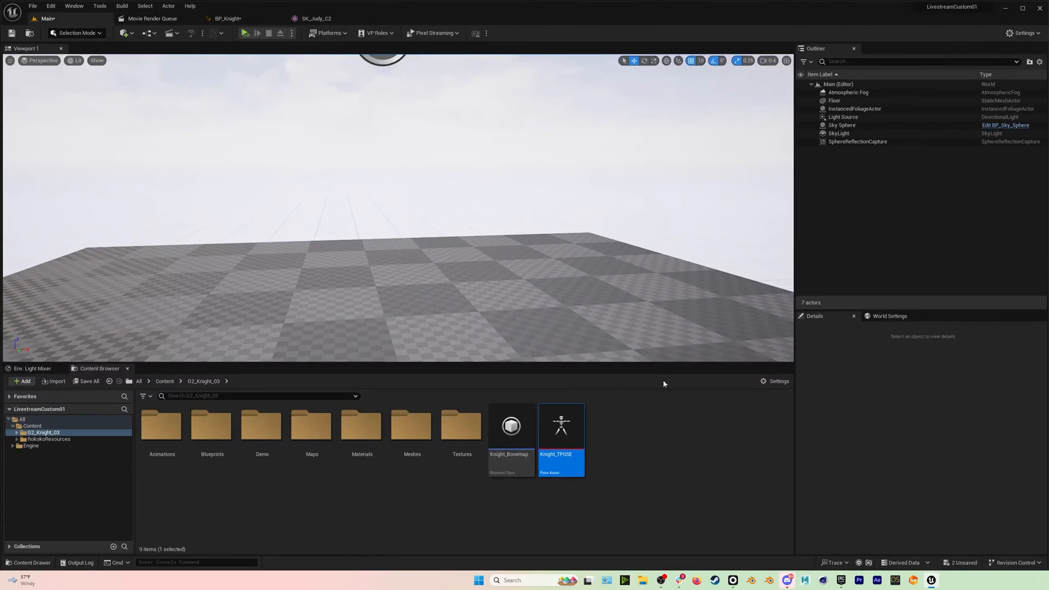
right_click(648, 436)
click(693, 142)
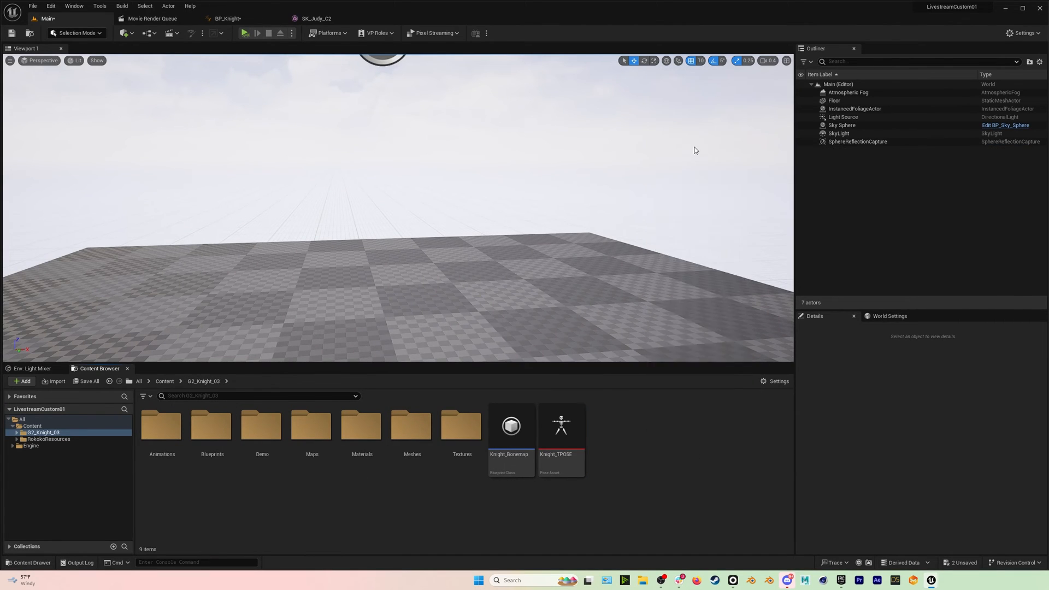
text(rok)
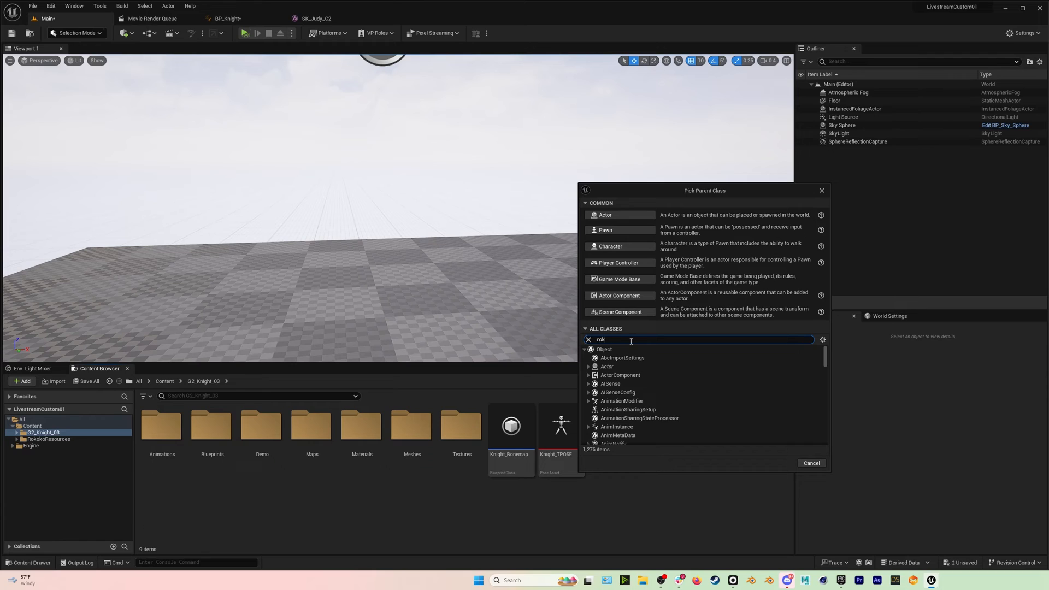
text(oko)
scroll(633, 432, down, 2)
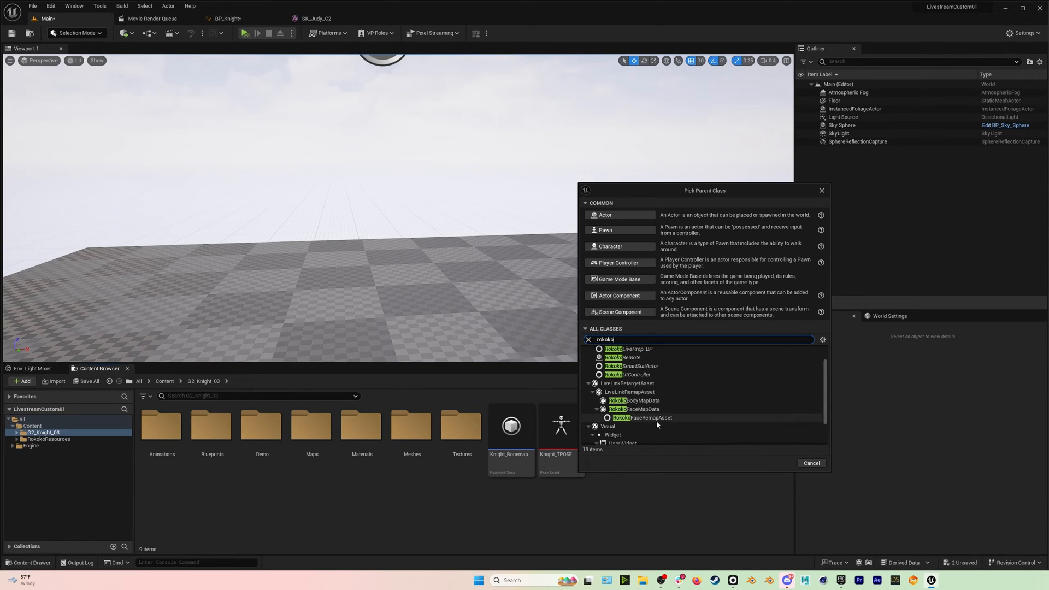
click(646, 418)
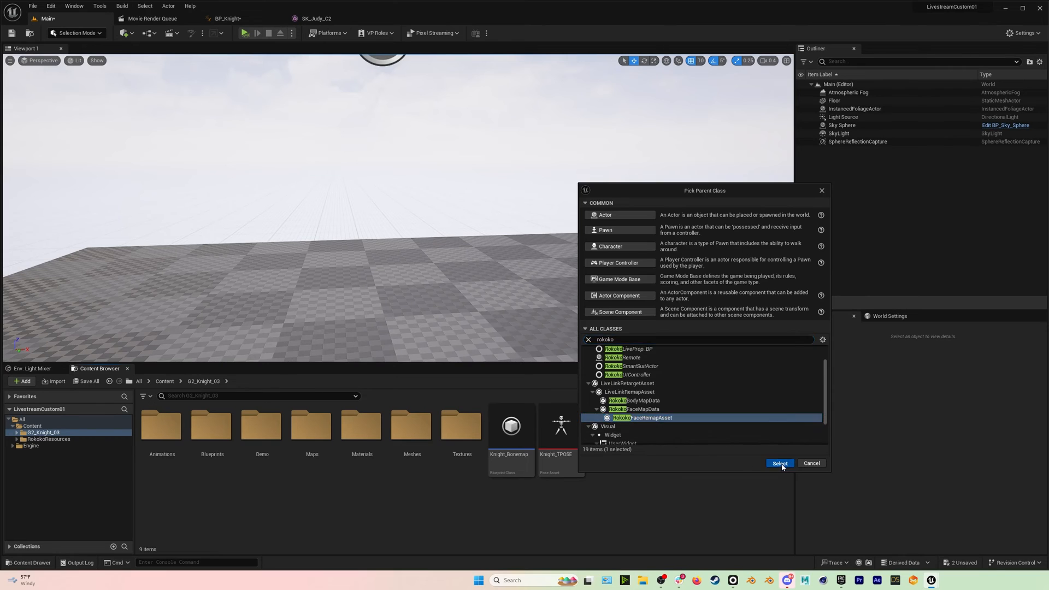
click(780, 463)
text(Knight_FaceCap)
key(Return)
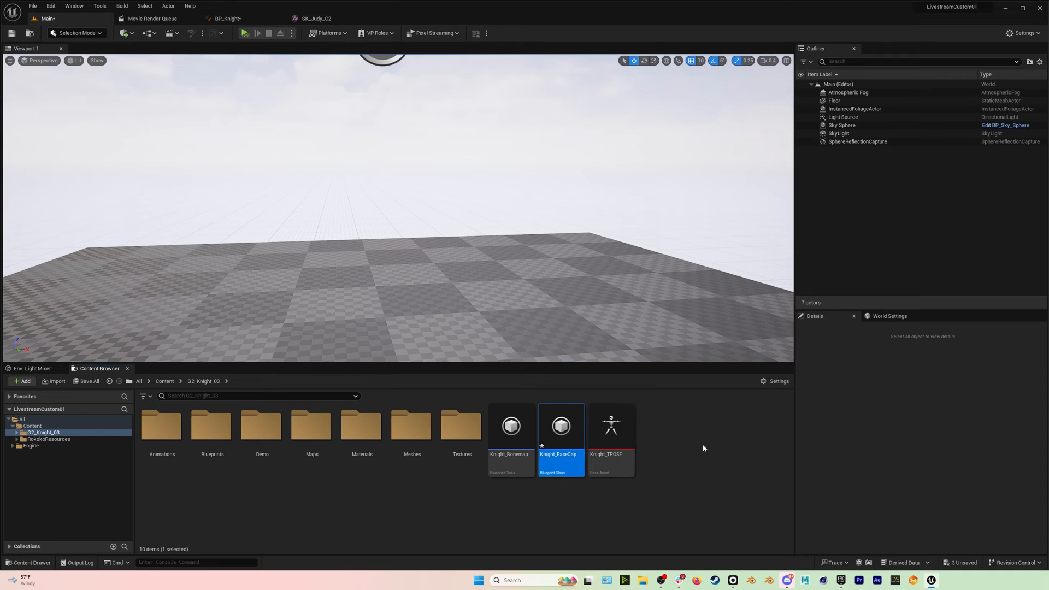
Open Knight_FaceCap and examine its morph target remapping names from the brow shapes to the tongue.
double_click(563, 429)
scroll(78, 268, down, 6)
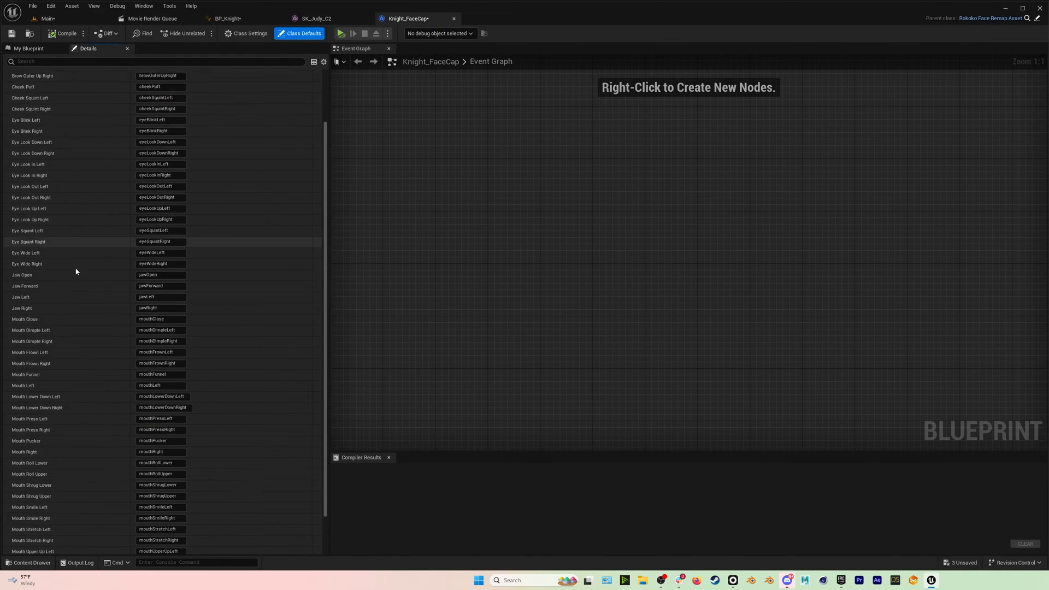
scroll(72, 276, up, 6)
scroll(57, 286, down, 5)
scroll(55, 328, up, 3)
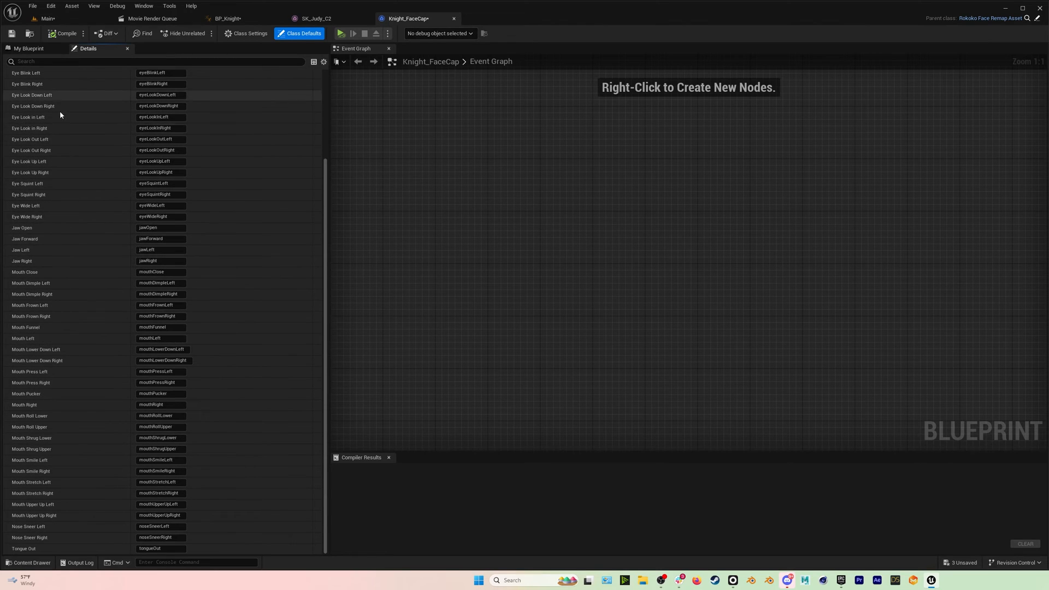
scroll(86, 186, up, 2)
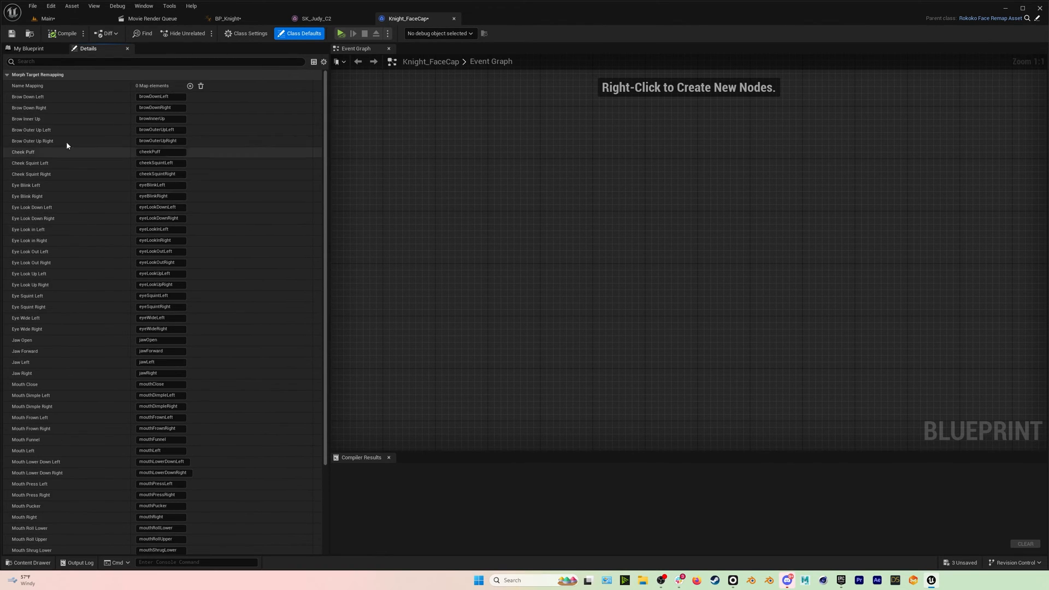
scroll(109, 339, down, 3)
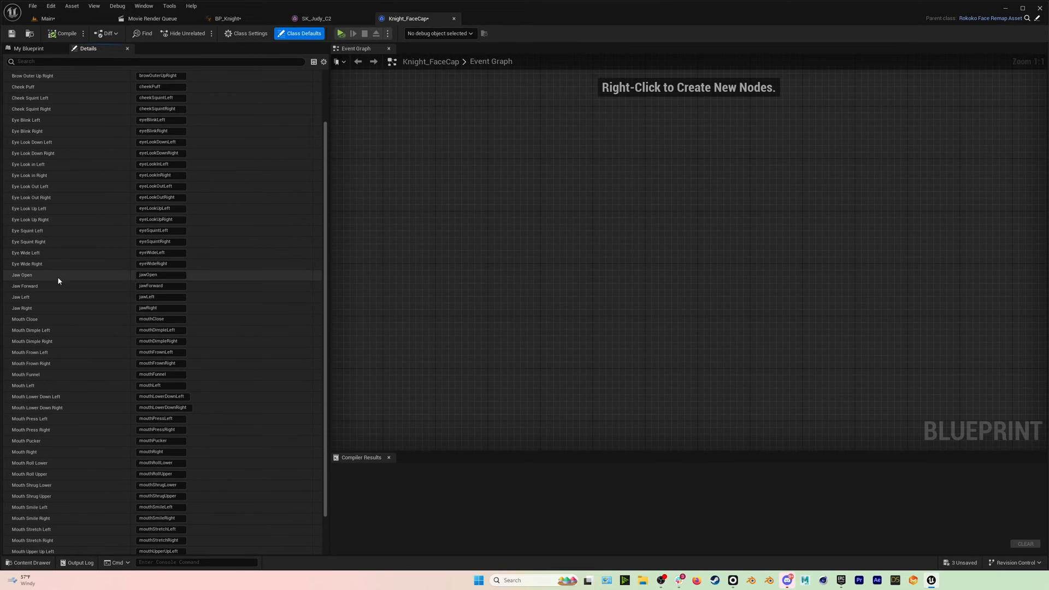
scroll(84, 271, up, 3)
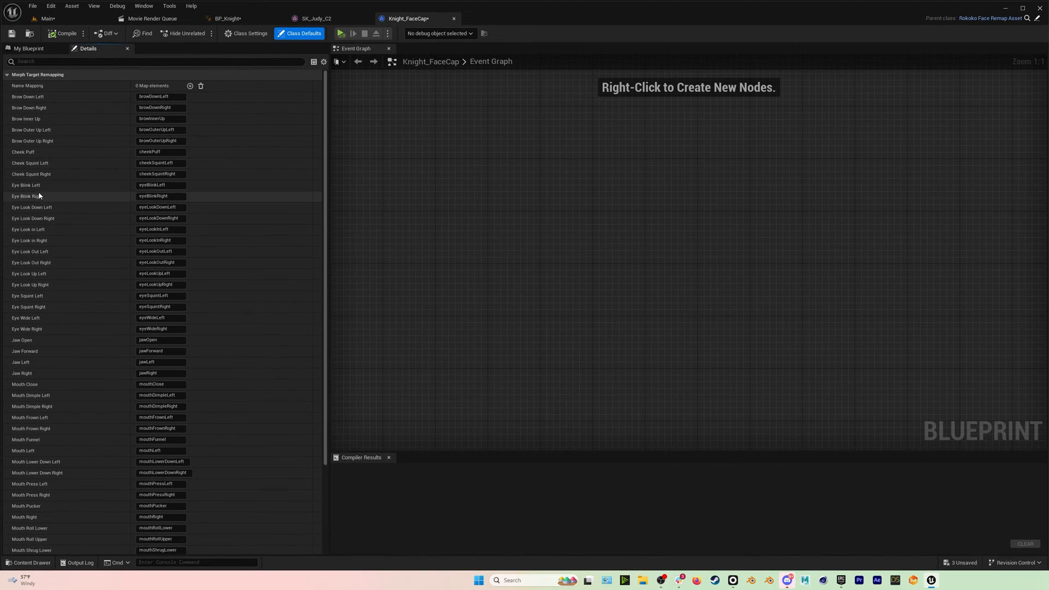
Remap Eye Blink Left to blink in Knight_FaceCap, comparing it with the mesh's Blink morph target, and close the asset.
click(334, 18)
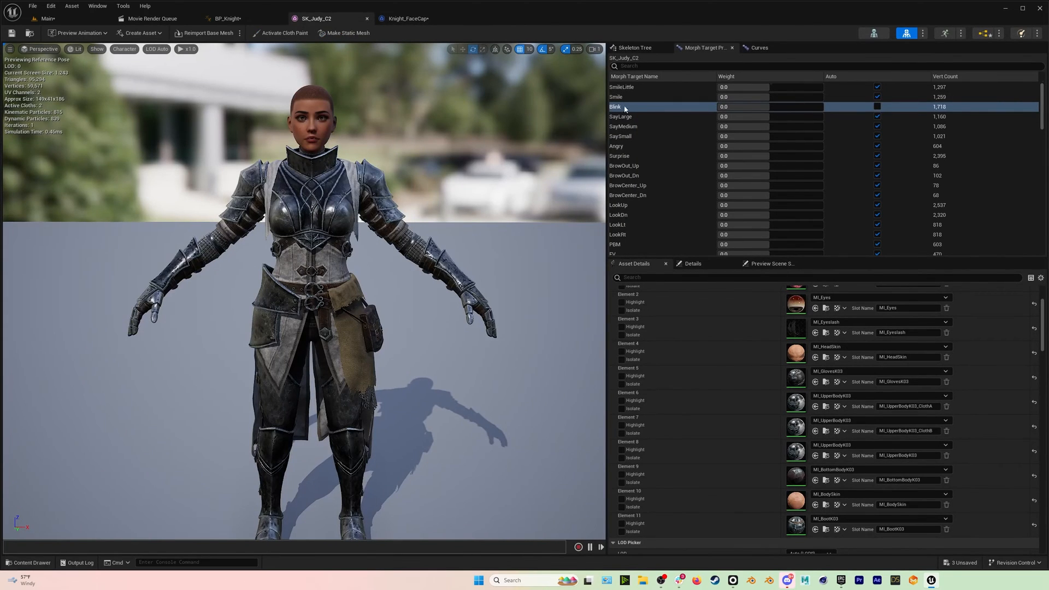
click(413, 19)
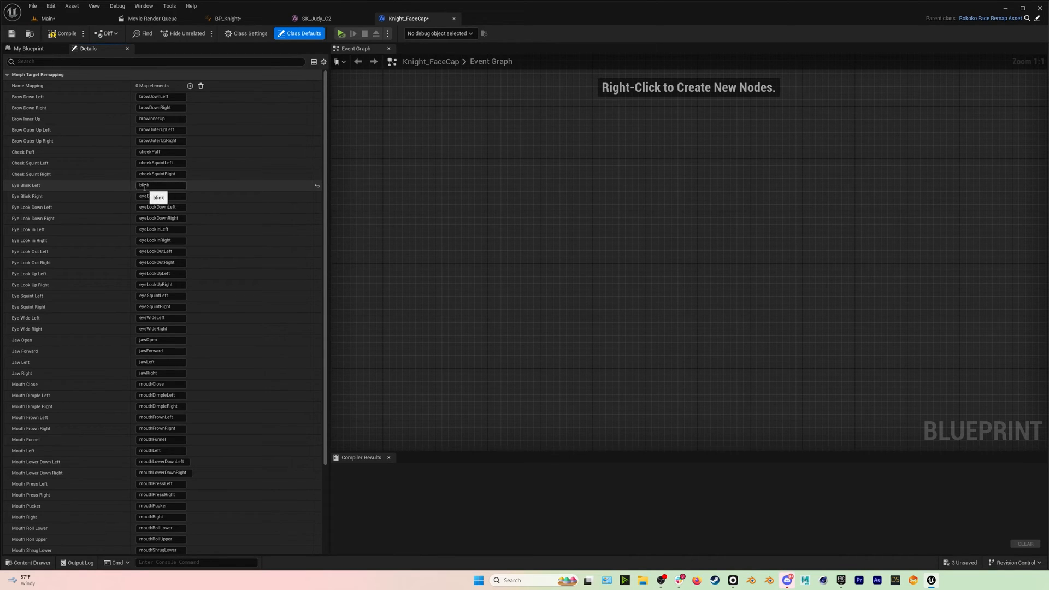
click(323, 20)
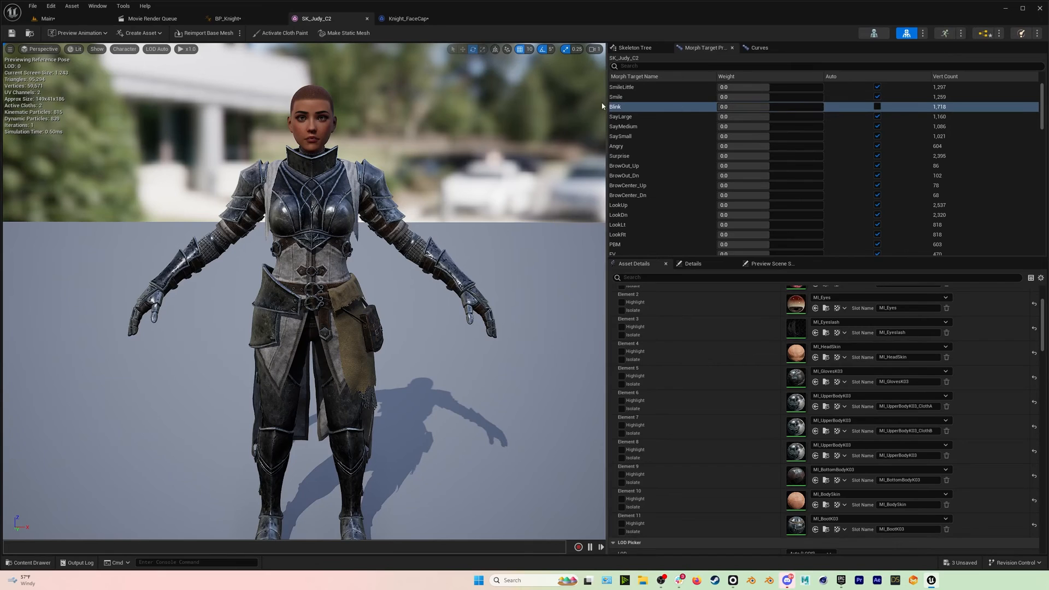
click(391, 22)
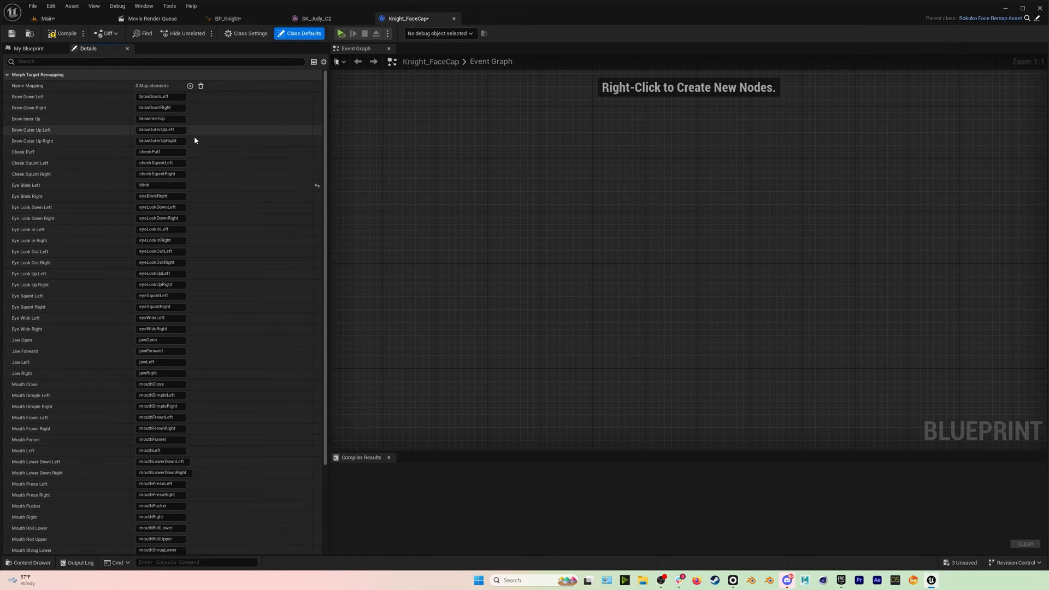
click(455, 20)
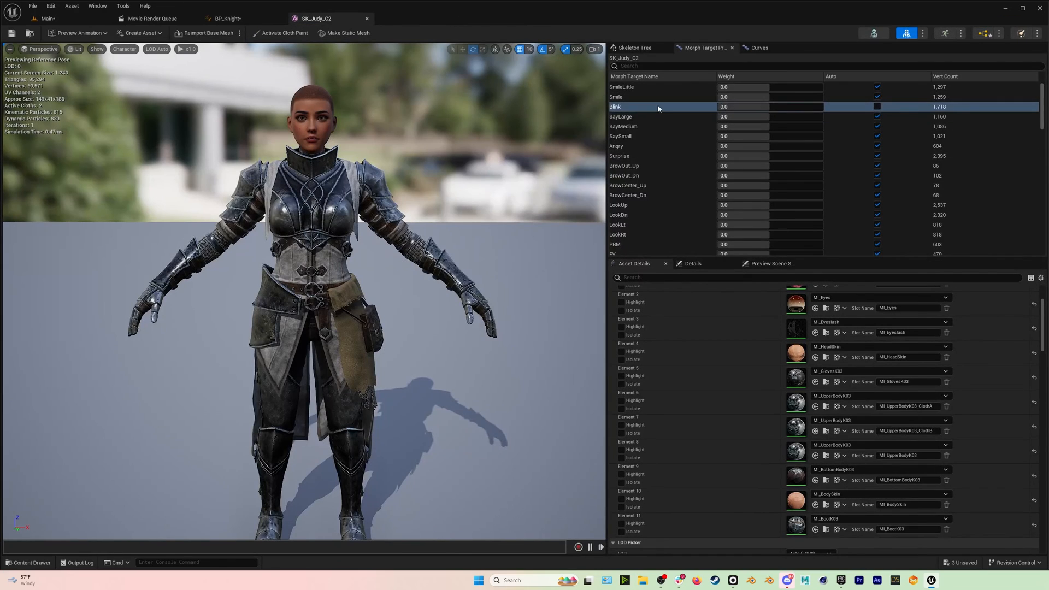
Check the names of the eye, jaw and mouth morph targets in SK_Judy_C2.
scroll(650, 142, down, 10)
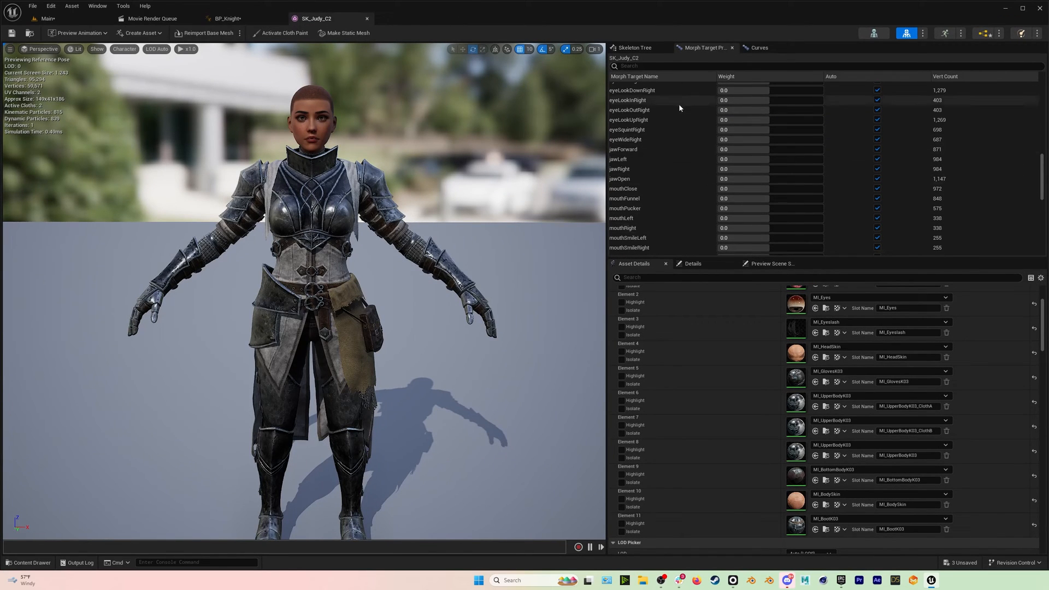
scroll(661, 171, down, 2)
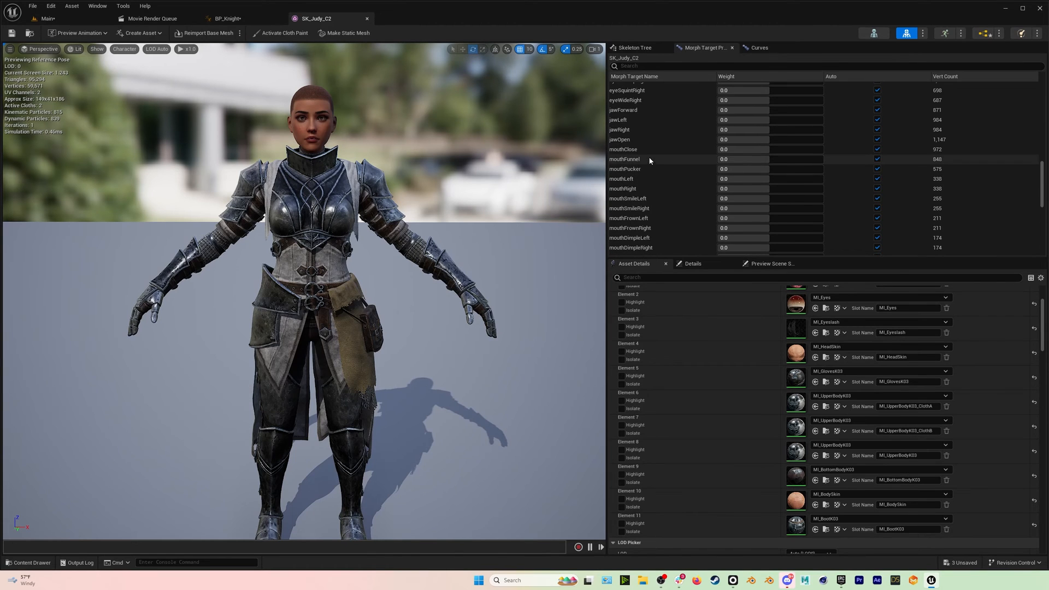
scroll(650, 158, up, 3)
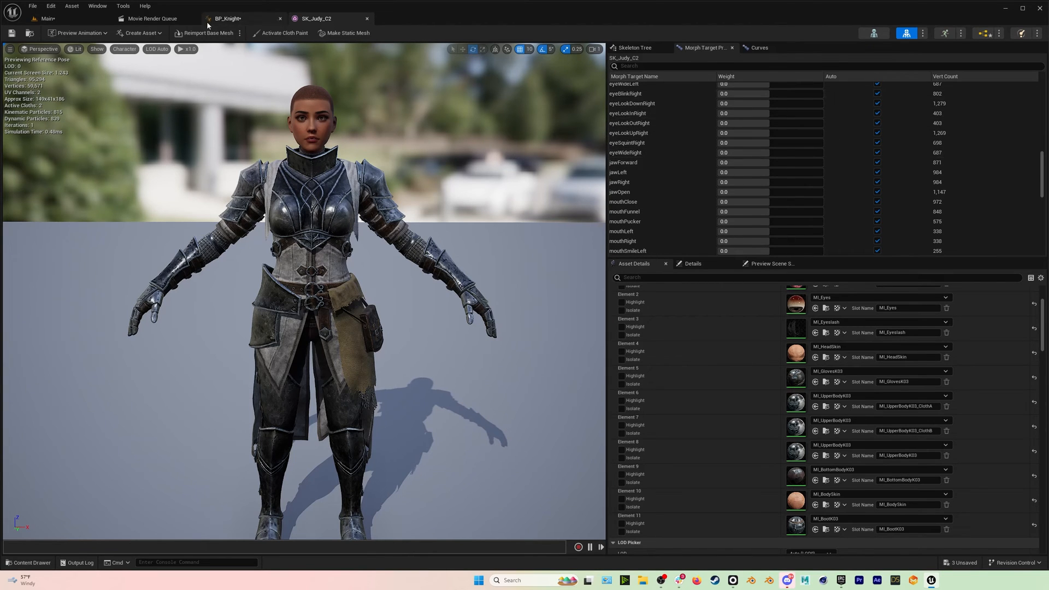
Add a variable named Rokoko Face Cap to BP_Knight, with Rokoko Face Map Data Class Reference as its type.
click(221, 18)
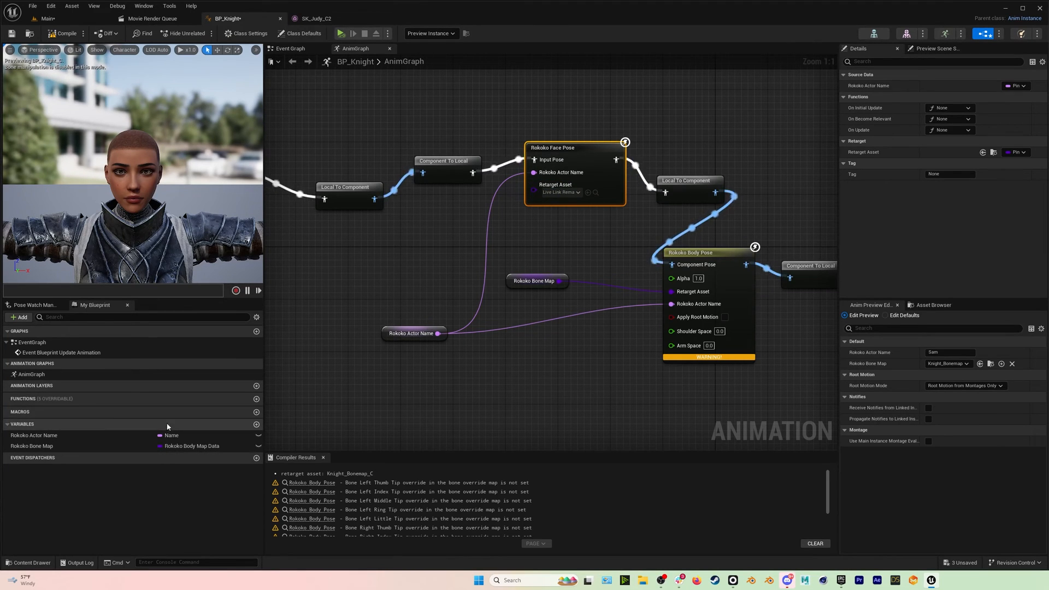
click(256, 425)
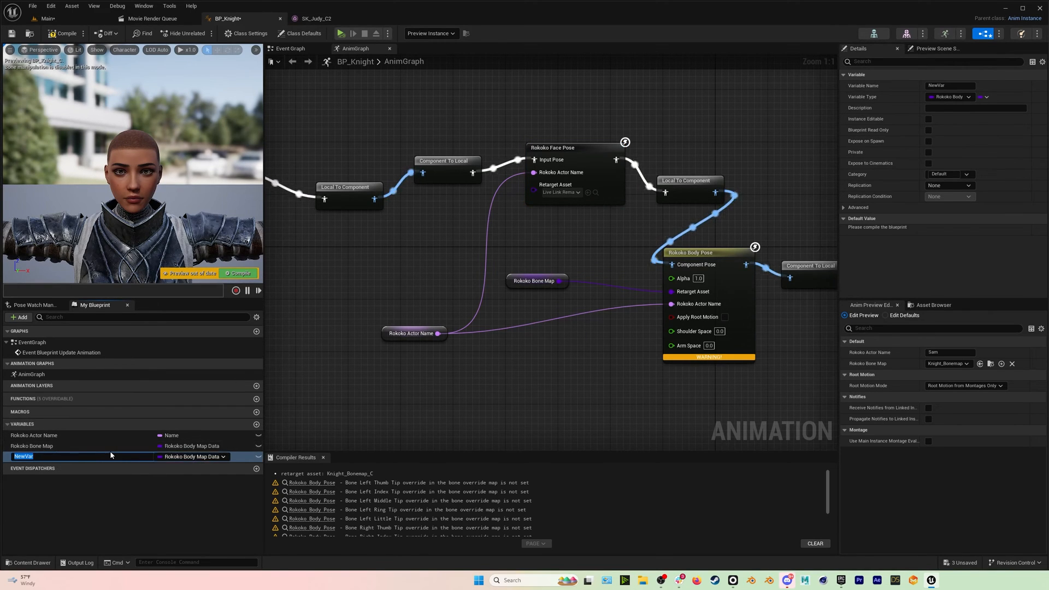
text(Rokoko )
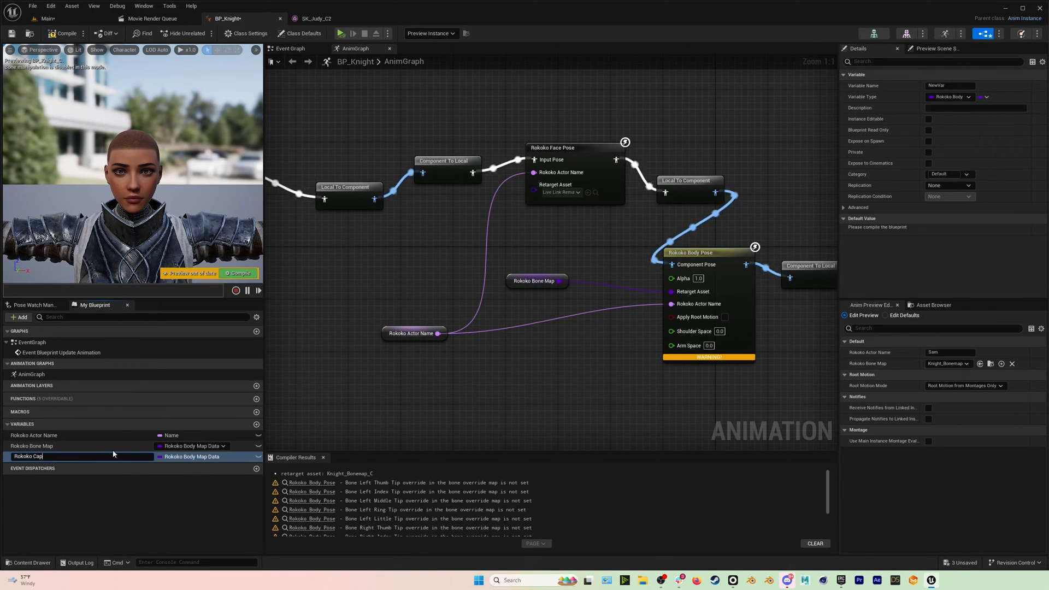
text(Face Cap)
key(Return)
click(178, 457)
text(r)
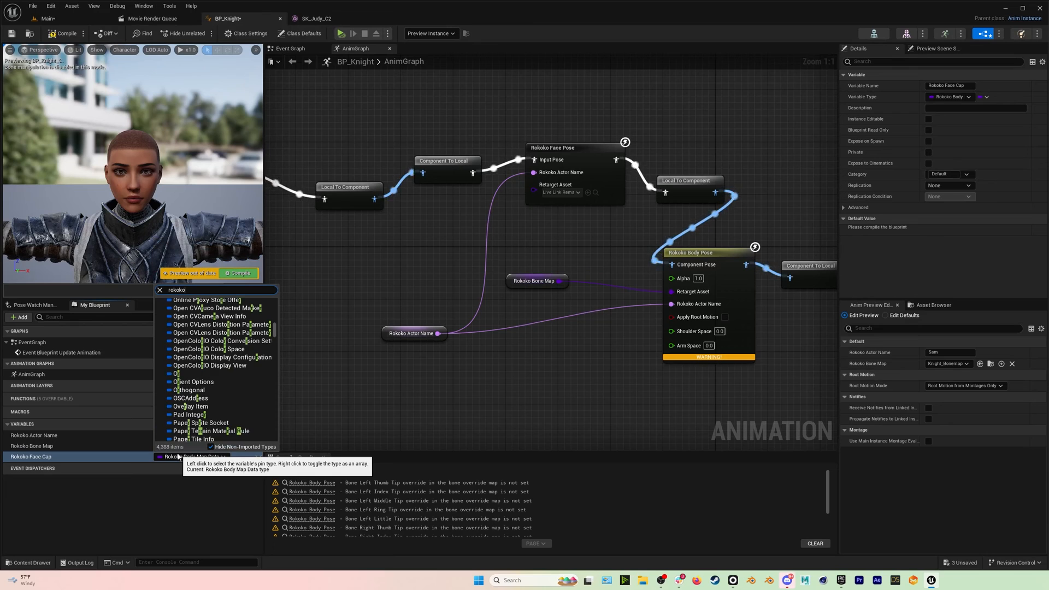
text(okoko)
mouse_move(238, 371)
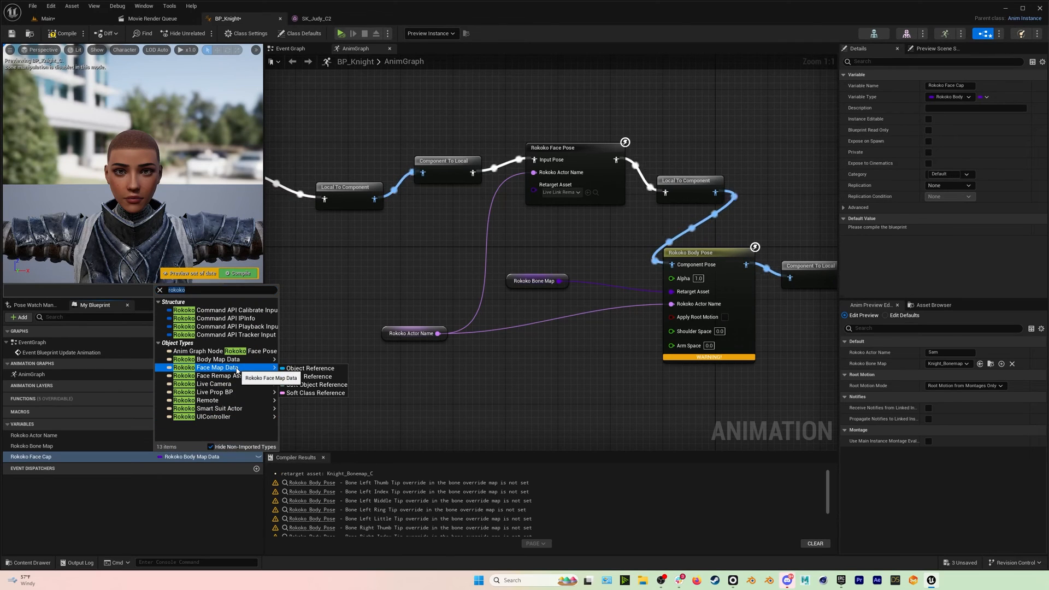
click(309, 377)
Feed the Rokoko Face Cap variable into the Rokoko Face Pose node's Retarget Asset, and compile and save BP_Knight.
drag(33, 457, 534, 185)
click(353, 302)
click(359, 253)
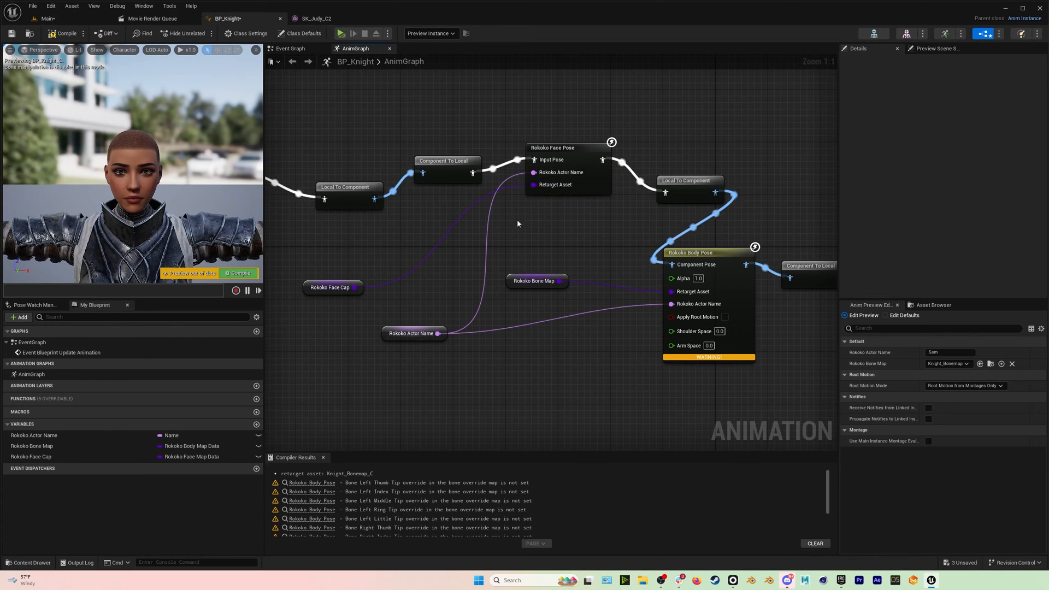
key(F7)
key(ctrl+s)
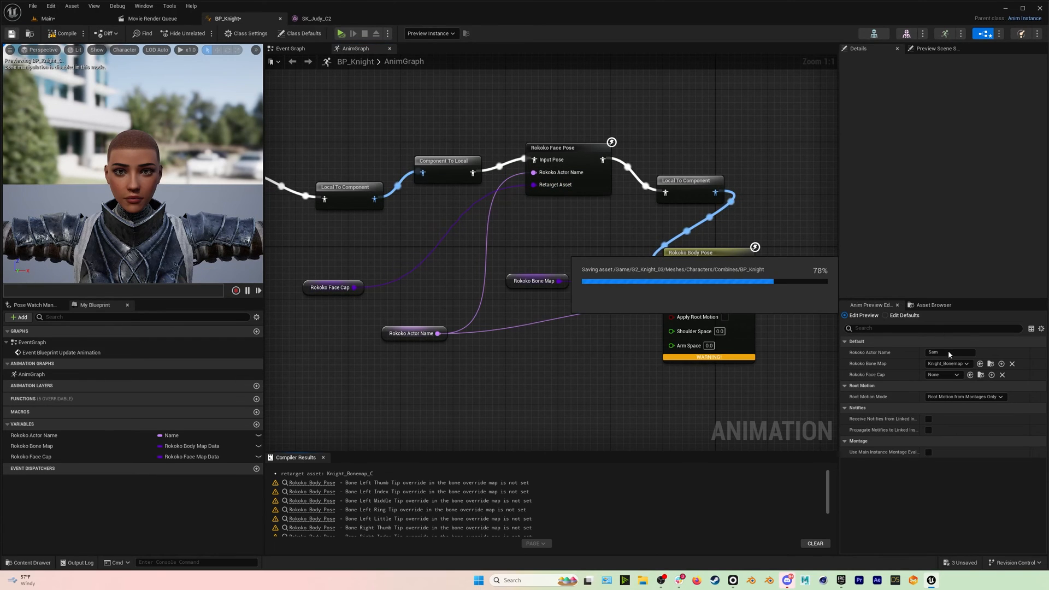
click(956, 376)
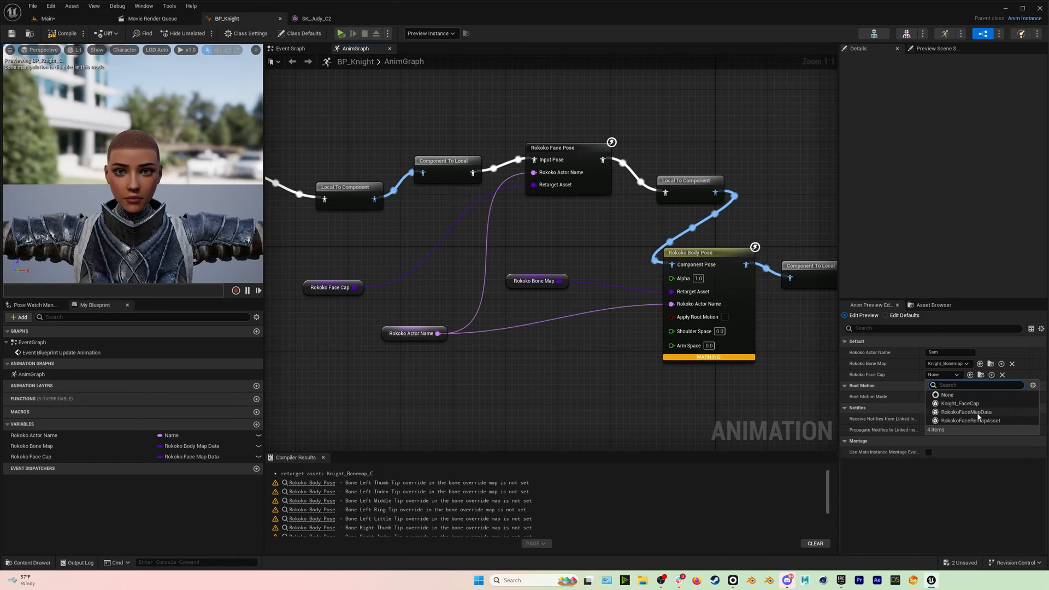
Delete the Rokoko Face Cap node from the AnimGraph, then save and close BP_Knight.
drag(419, 251, 358, 290)
key(Delete)
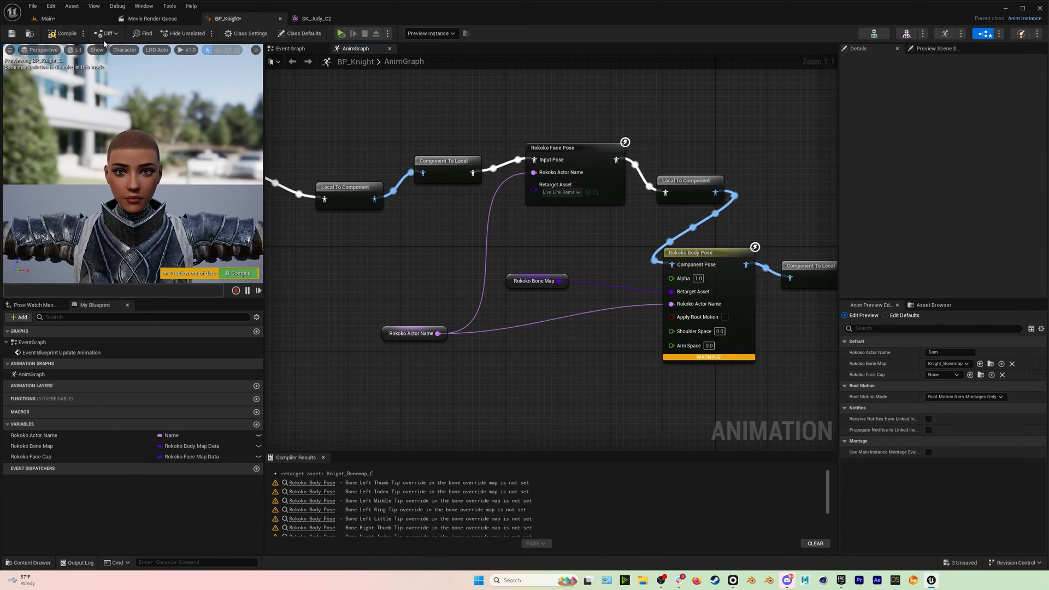
click(567, 194)
click(494, 193)
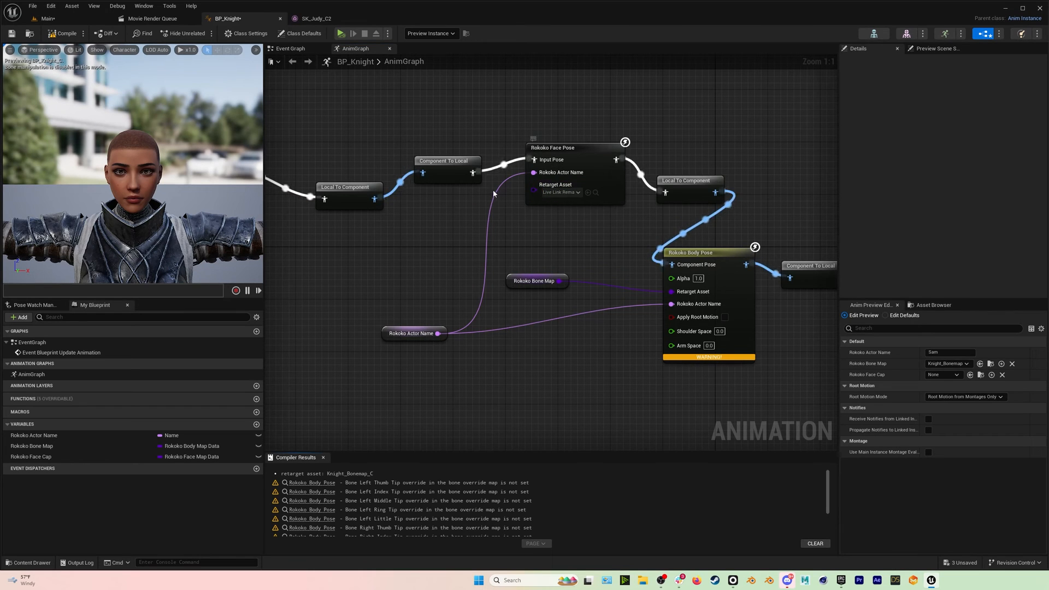
click(12, 34)
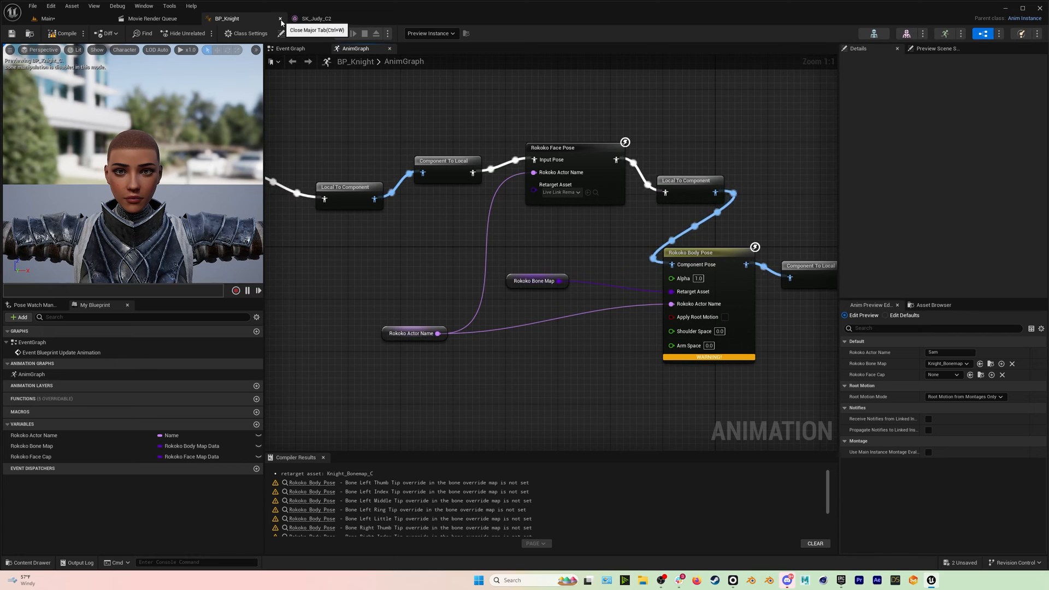
click(281, 20)
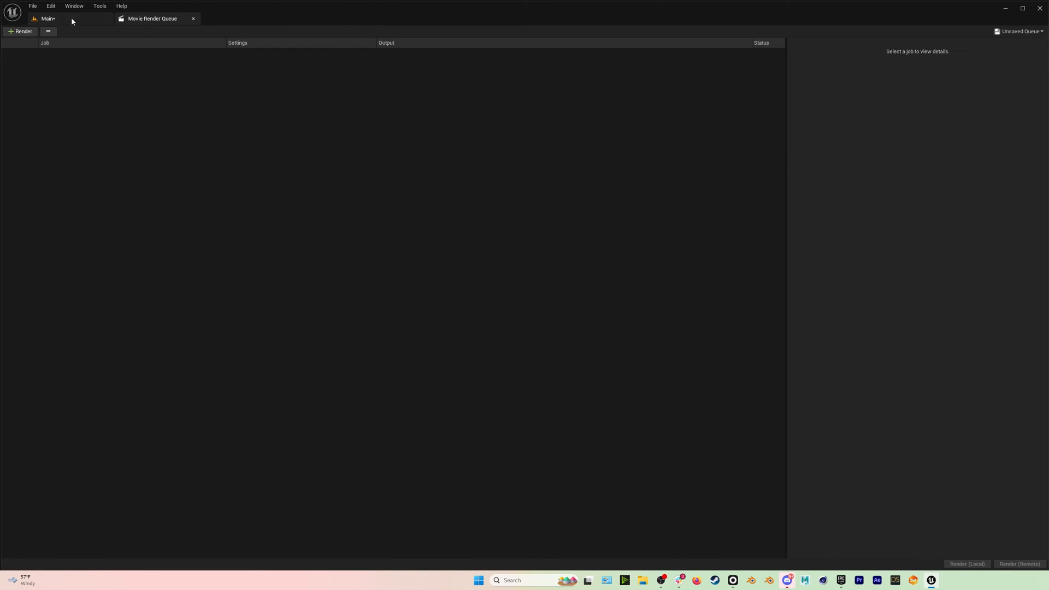
Place BP_Knight from the Meshes/Characters/Combines folder on the floor of the Main level.
click(73, 21)
key(s)
right_drag(398, 208, 334, 187)
click(384, 519)
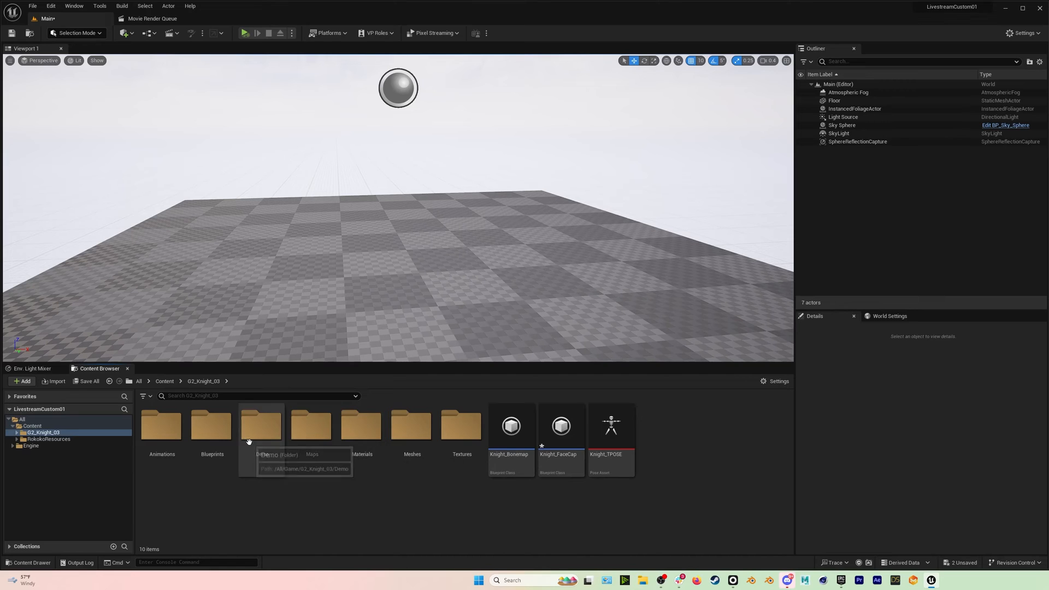
double_click(414, 429)
double_click(161, 427)
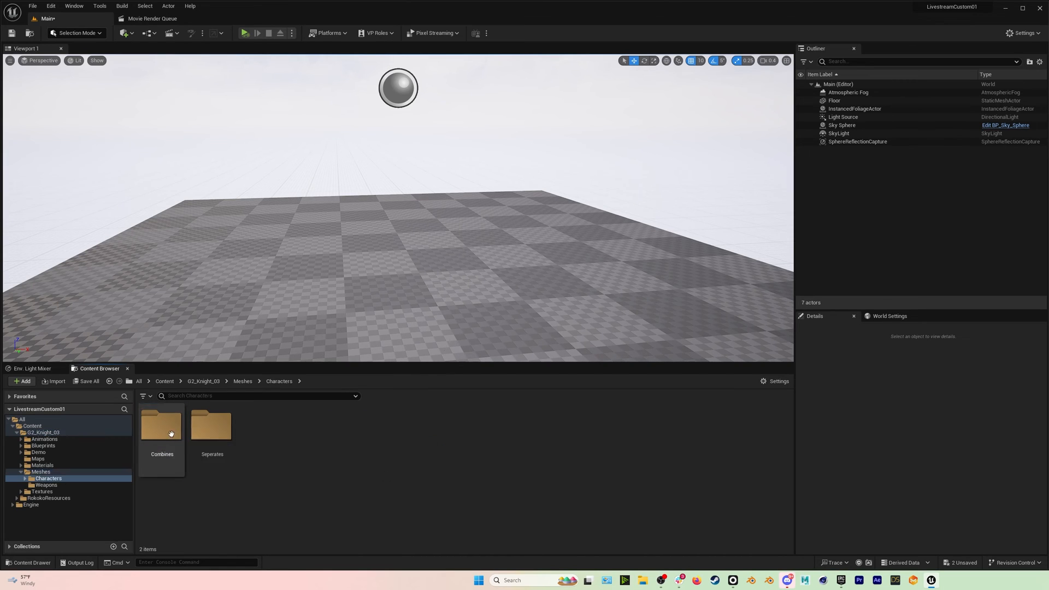
double_click(161, 428)
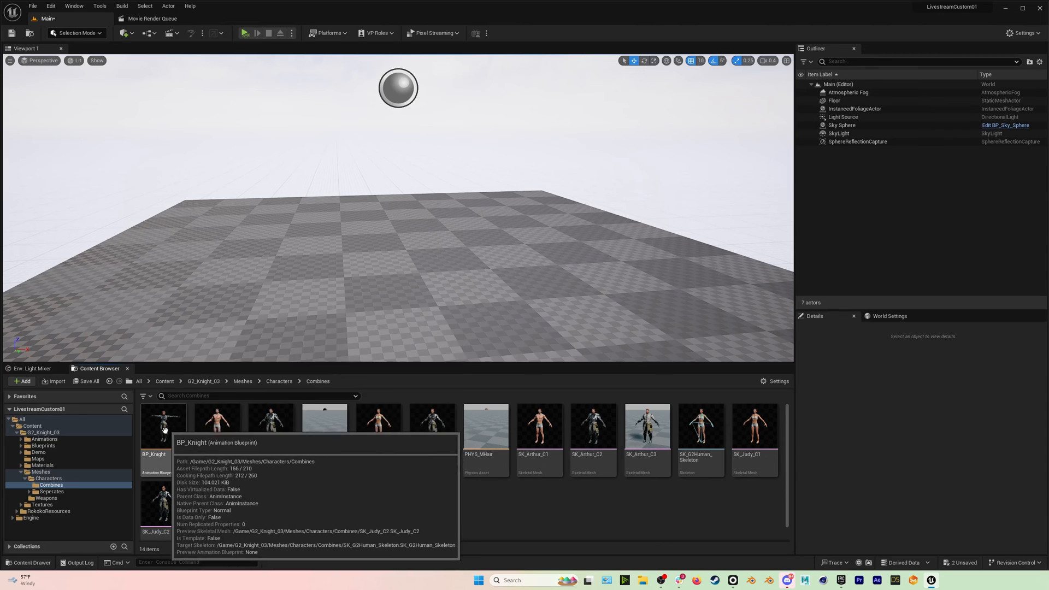
drag(171, 425, 407, 261)
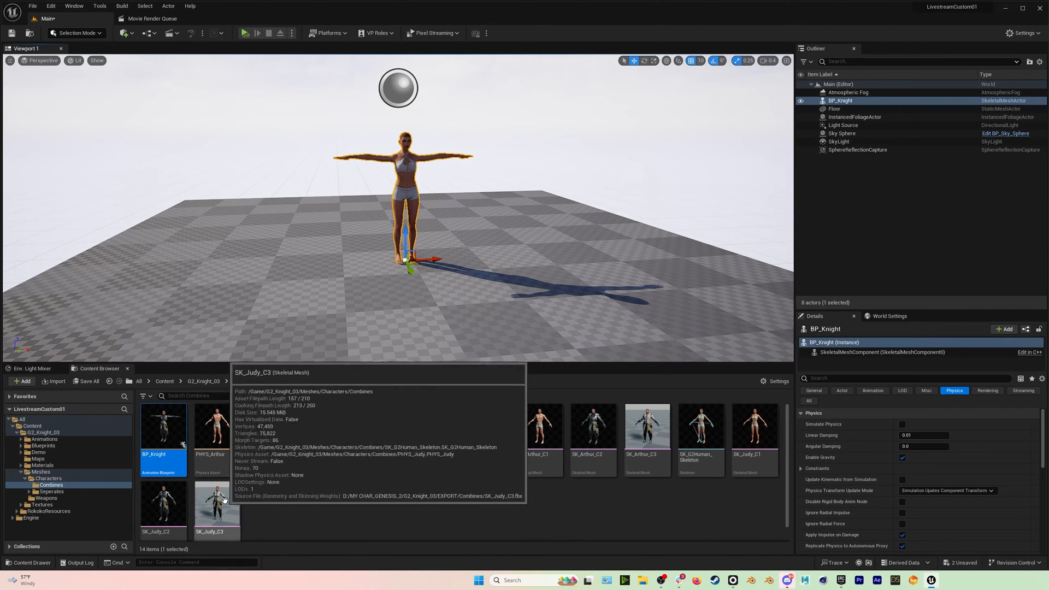
Set the skeletal mesh asset of the placed BP_Knight actor's SkeletalMeshComponent to SK_Judy_C2.
click(884, 352)
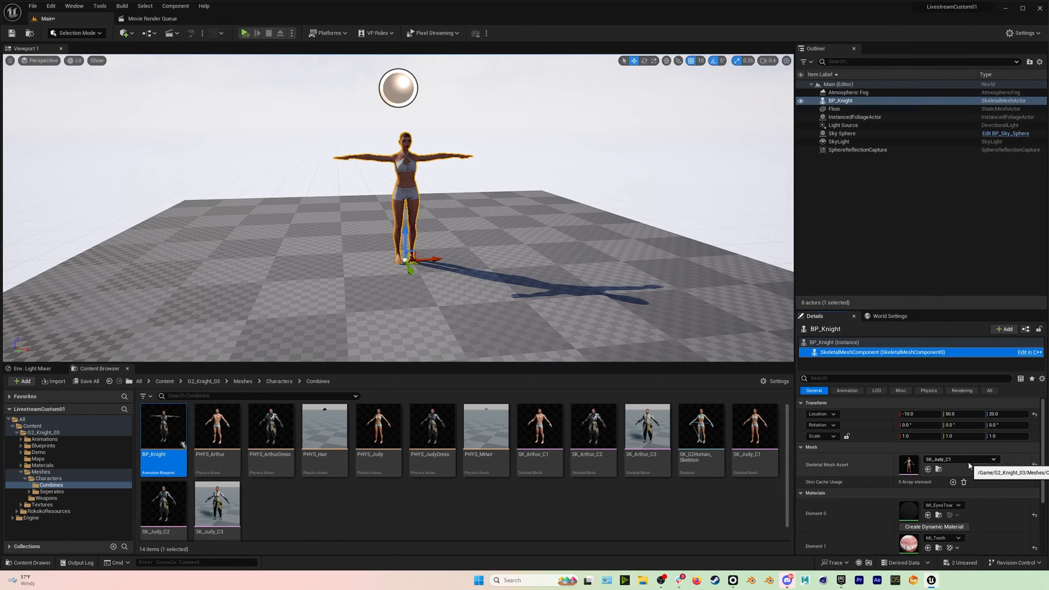
click(936, 460)
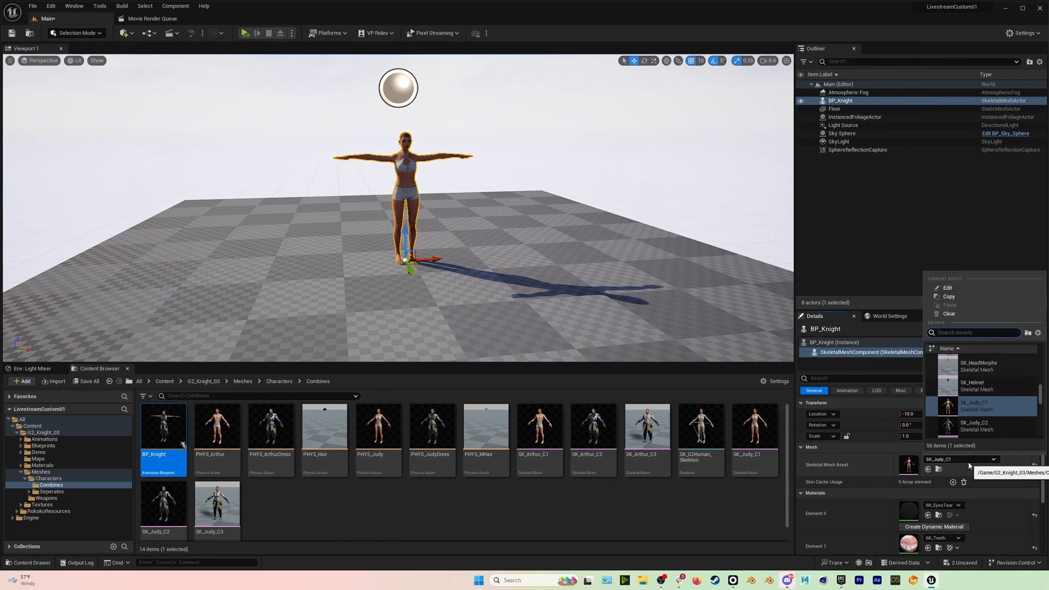
click(992, 417)
key(w)
right_drag(473, 294, 482, 266)
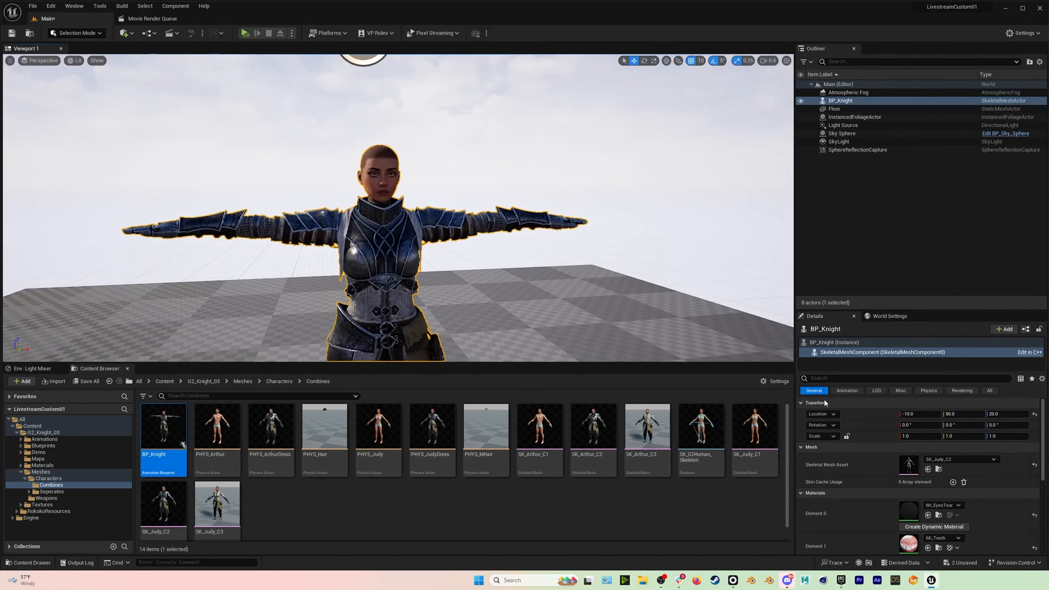
Set the Anim Class of the placed BP_Knight actor to BP_Knight.
click(826, 343)
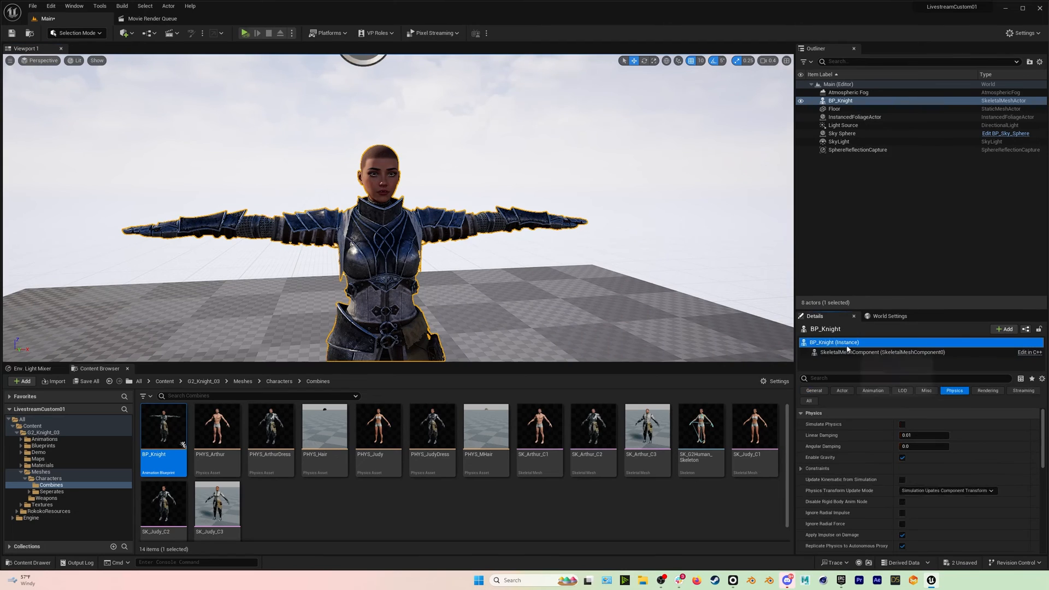
click(815, 391)
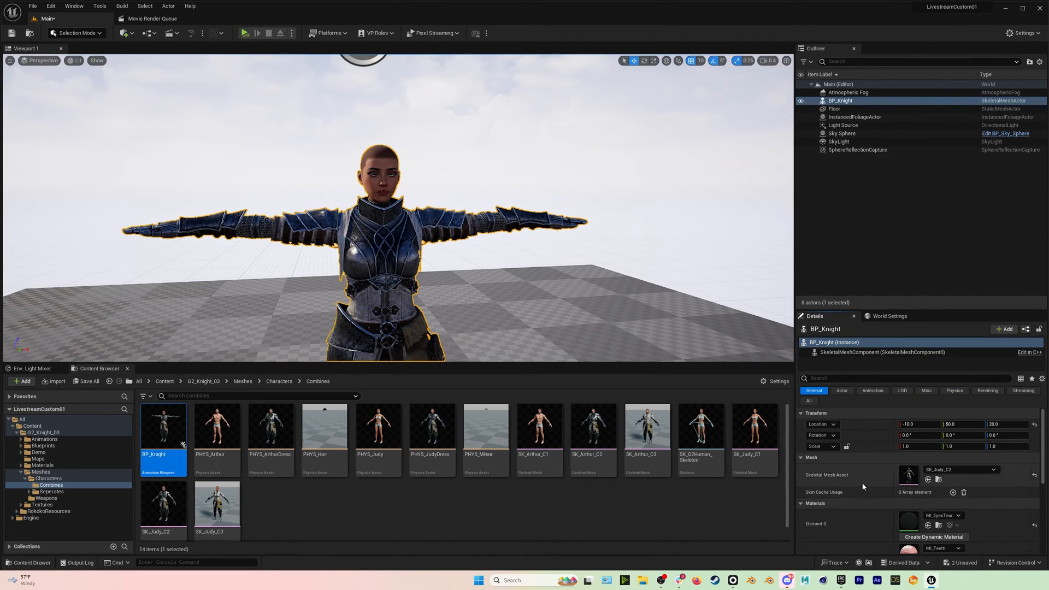
click(809, 402)
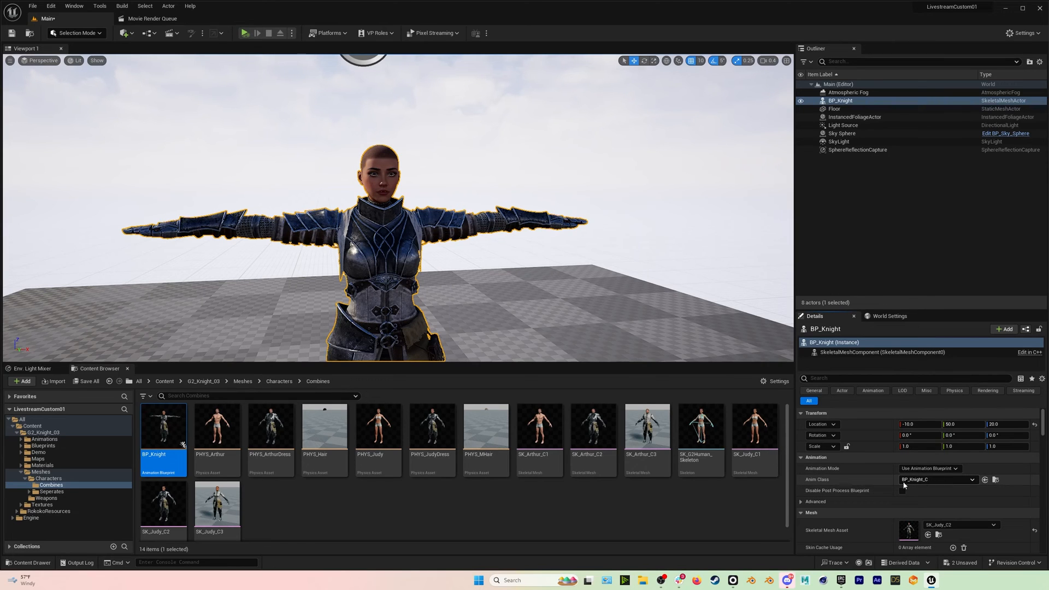
click(971, 480)
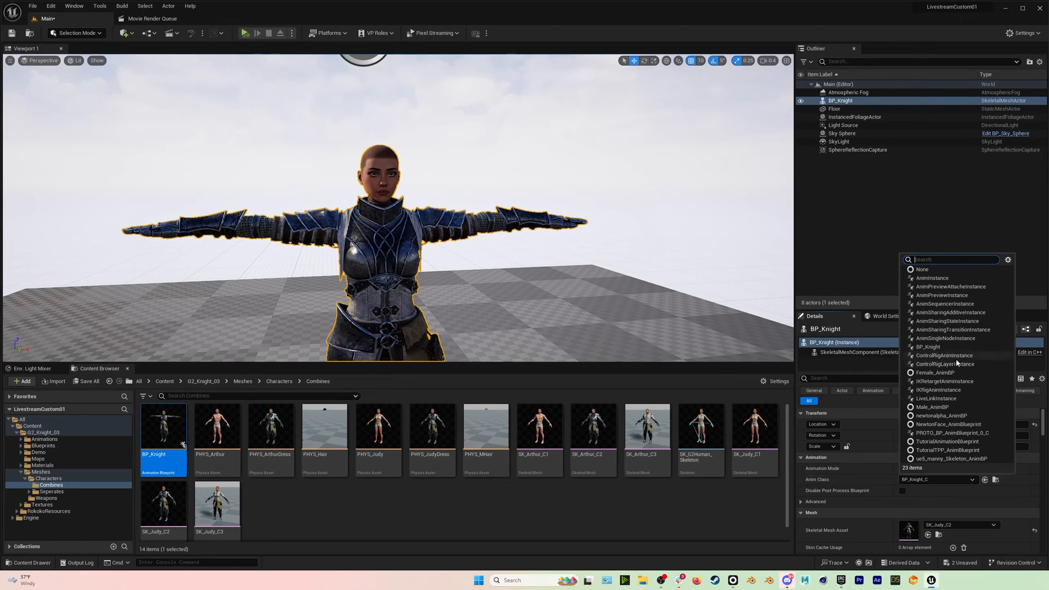
click(927, 348)
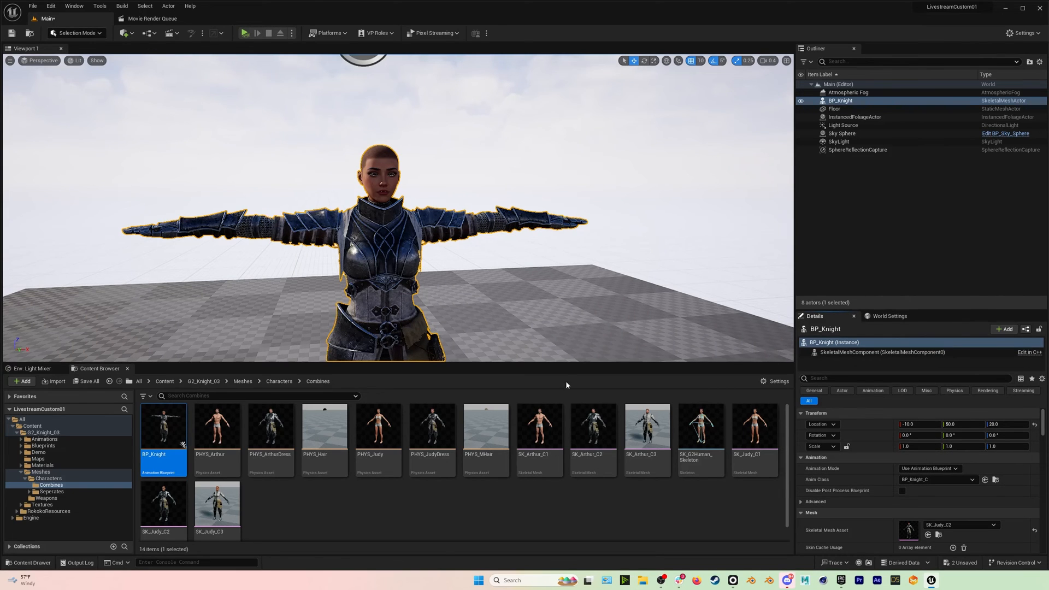
mouse_move(504, 295)
right_down()
mouse_move(493, 319)
mouse_move(496, 306)
right_up()
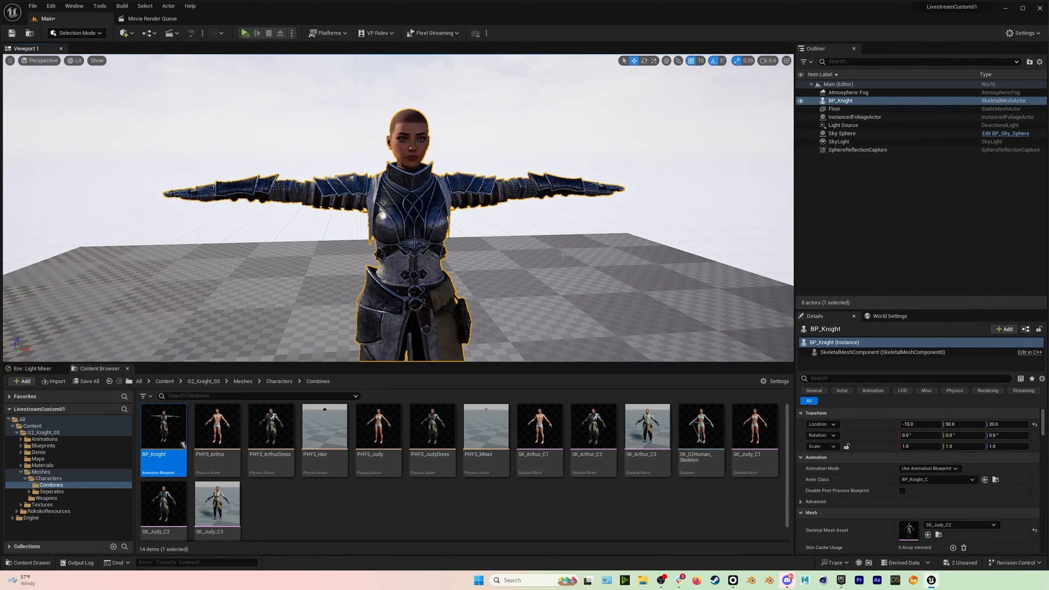
right_drag(410, 191, 410, 230)
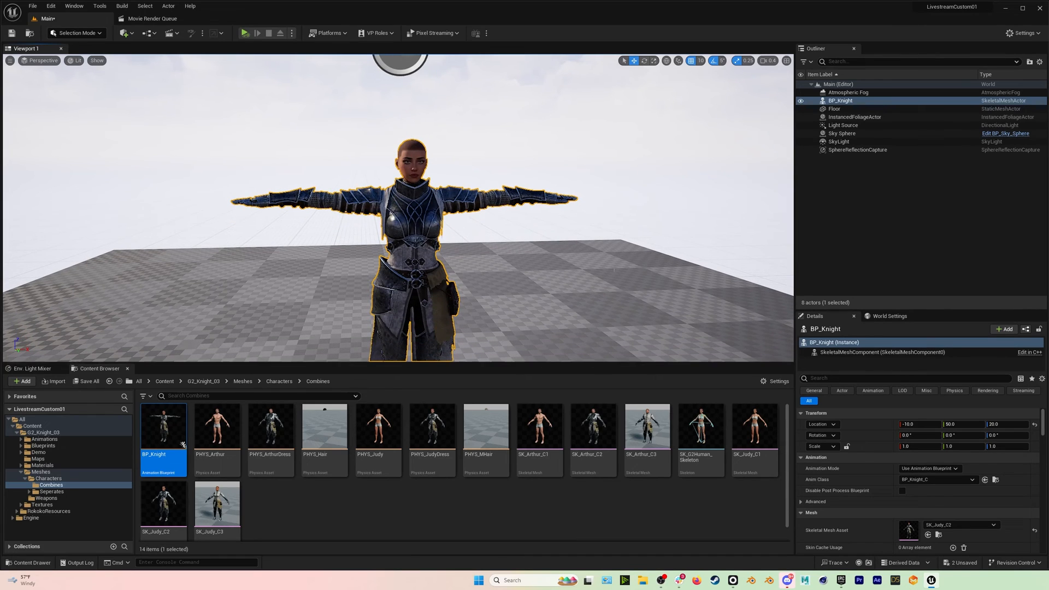
Switch to Rokoko Studio and preview the NonCoil_facecap clip by playing it and scrubbing through its timeline.
click(734, 579)
scroll(474, 219, up, 3)
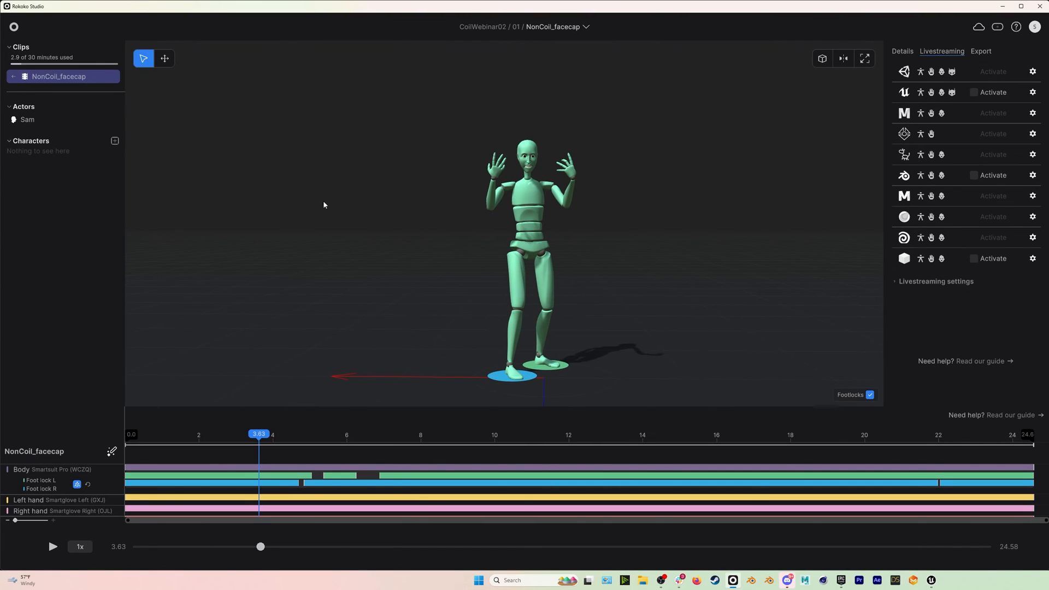
drag(247, 439, 219, 437)
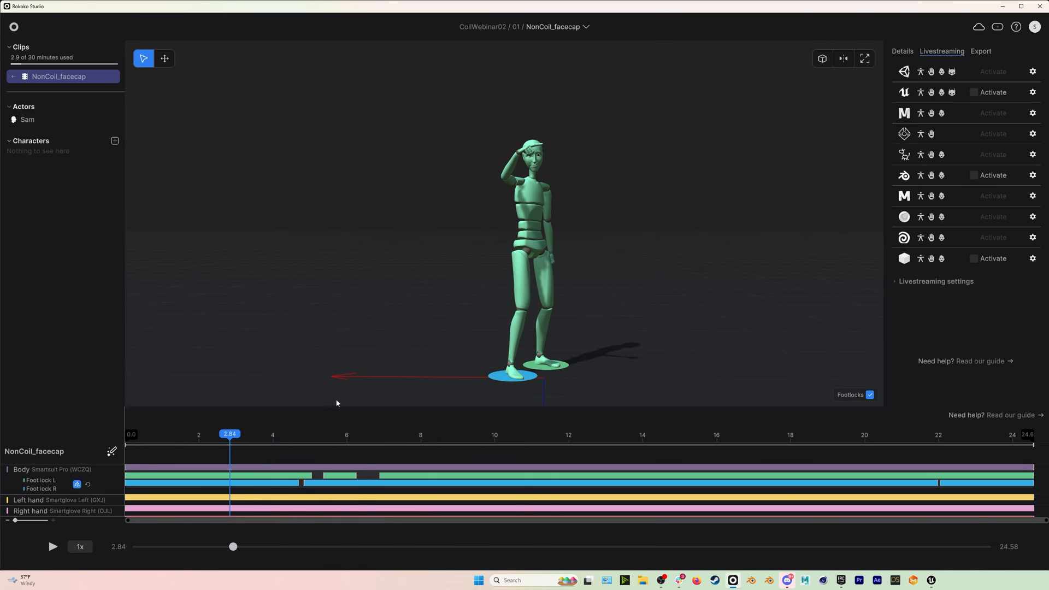
drag(210, 438, 147, 439)
key(space)
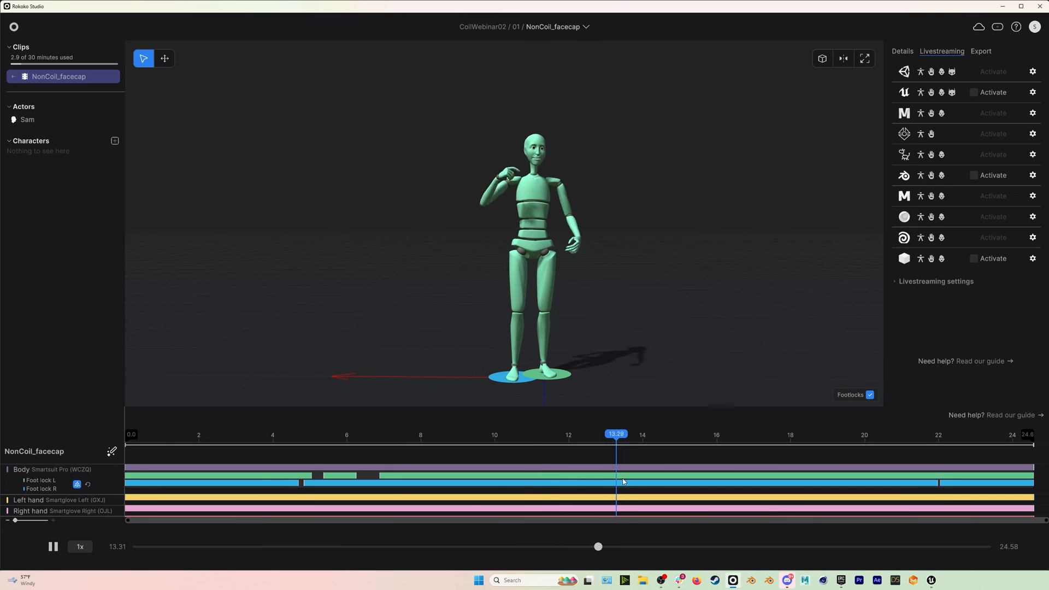
drag(512, 435, 538, 422)
Switch to Unreal Editor and open the BP_Knight animation blueprint from SK_Judy_C2 to check its AnimGraph.
click(1005, 6)
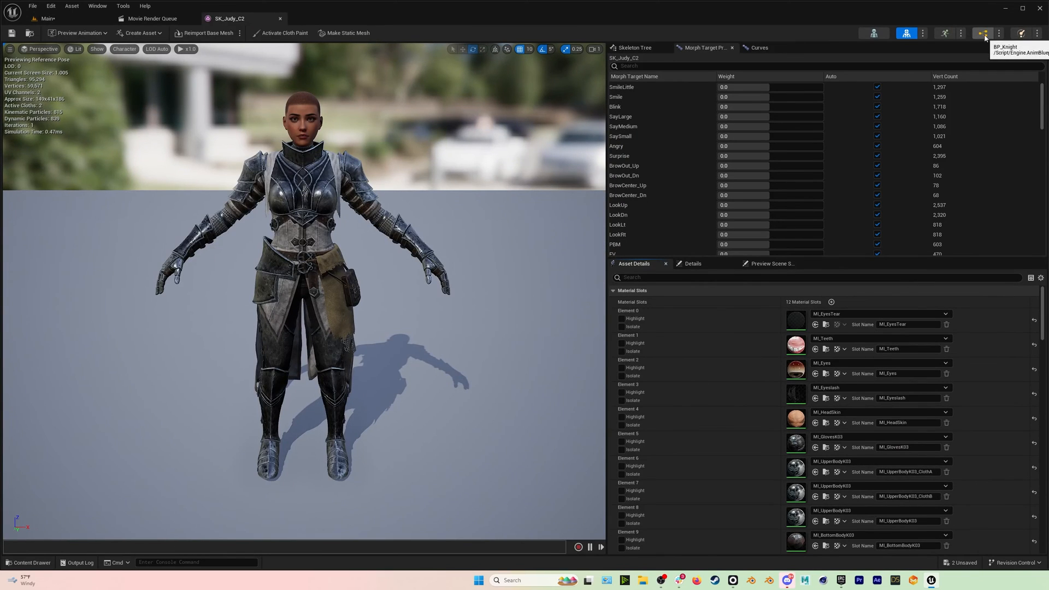
click(983, 34)
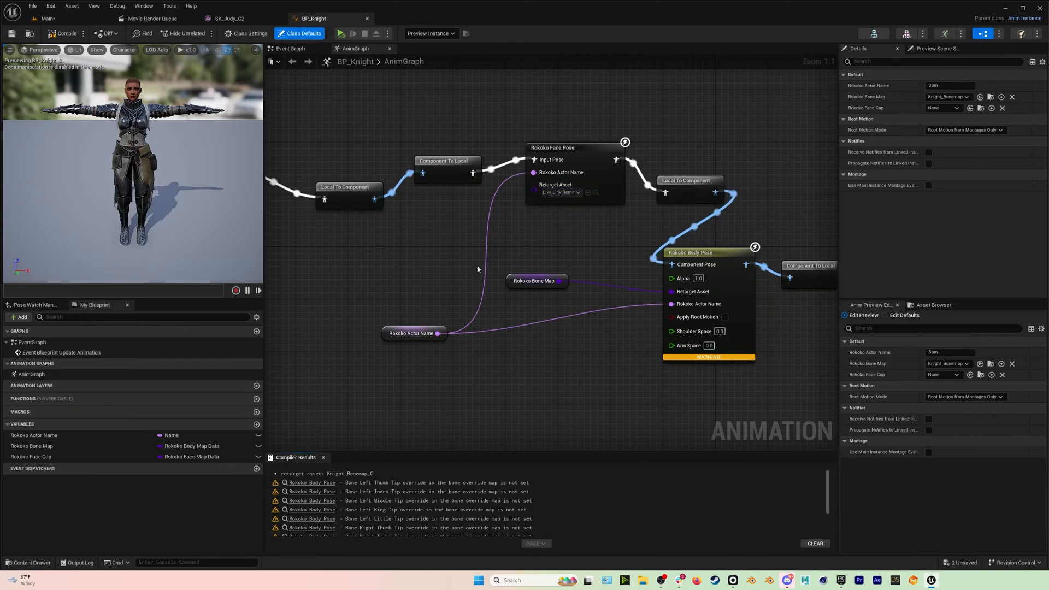
click(711, 290)
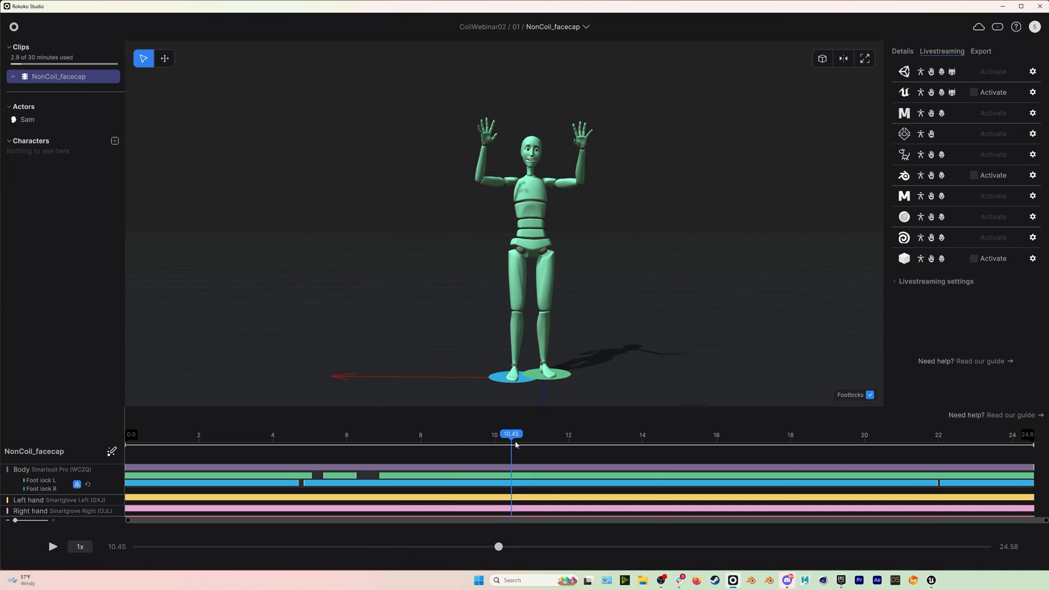
In Rokoko Studio, play NonCoil_facecap from the start and activate livestreaming to Unreal after checking its forward IP and port.
drag(513, 444, 89, 420)
key(space)
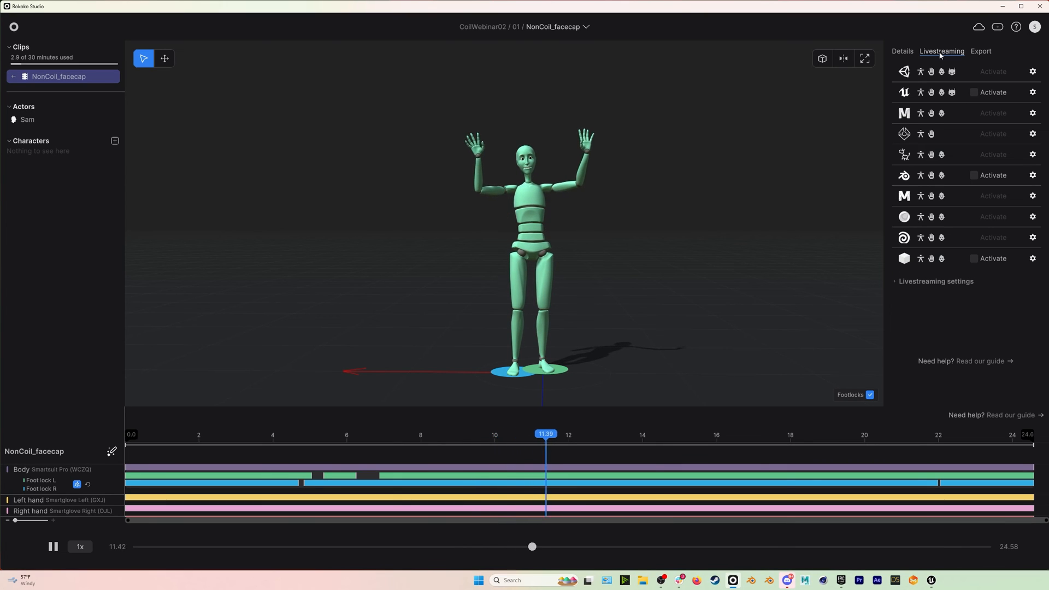
click(1033, 92)
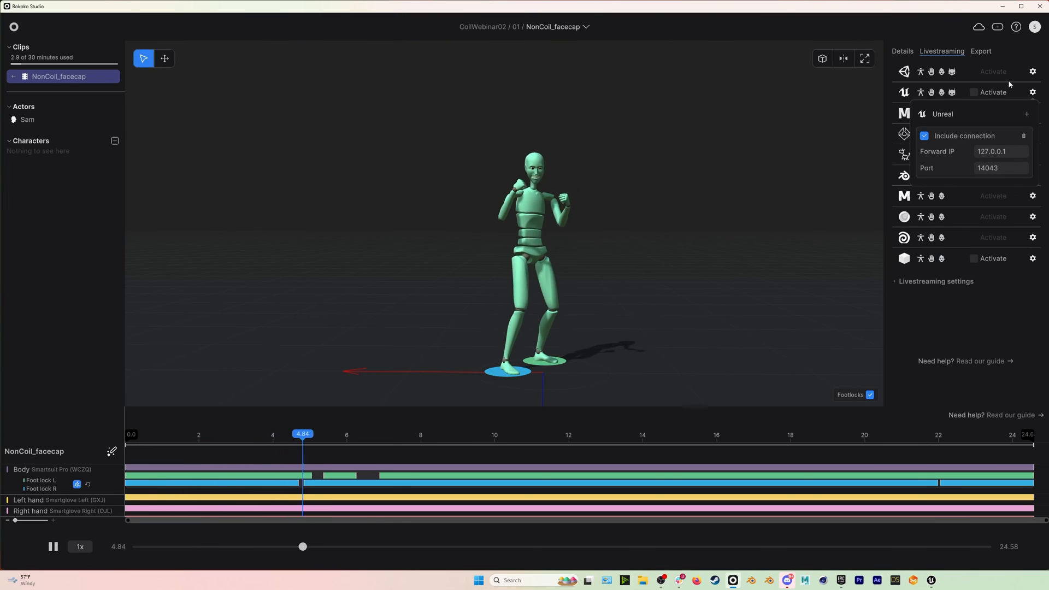
click(973, 92)
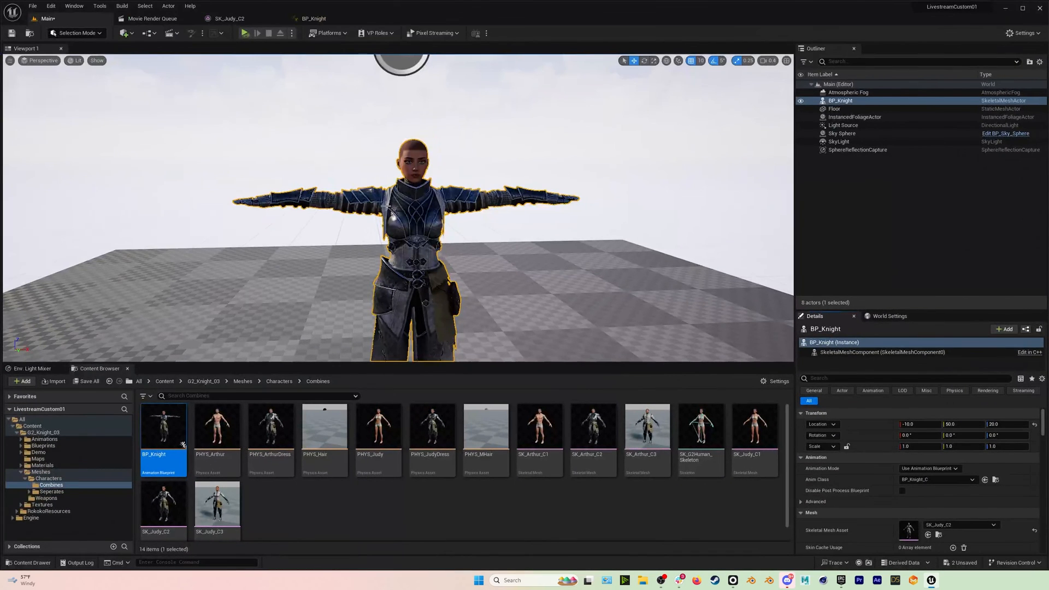
Open the Live Link window and add the Rokoko Studio source named Studio at its default network address.
click(550, 116)
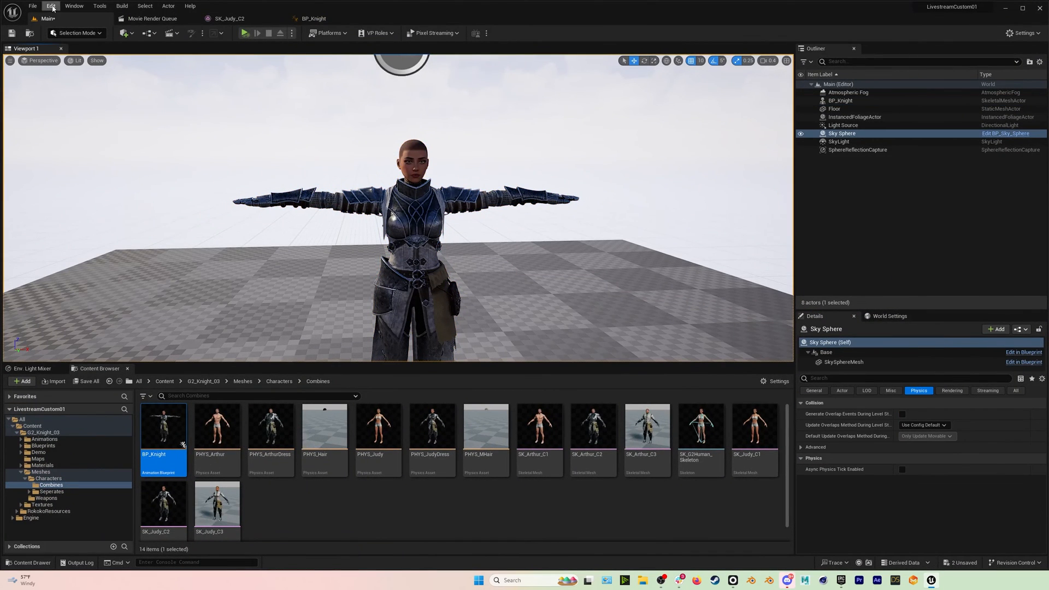
click(71, 6)
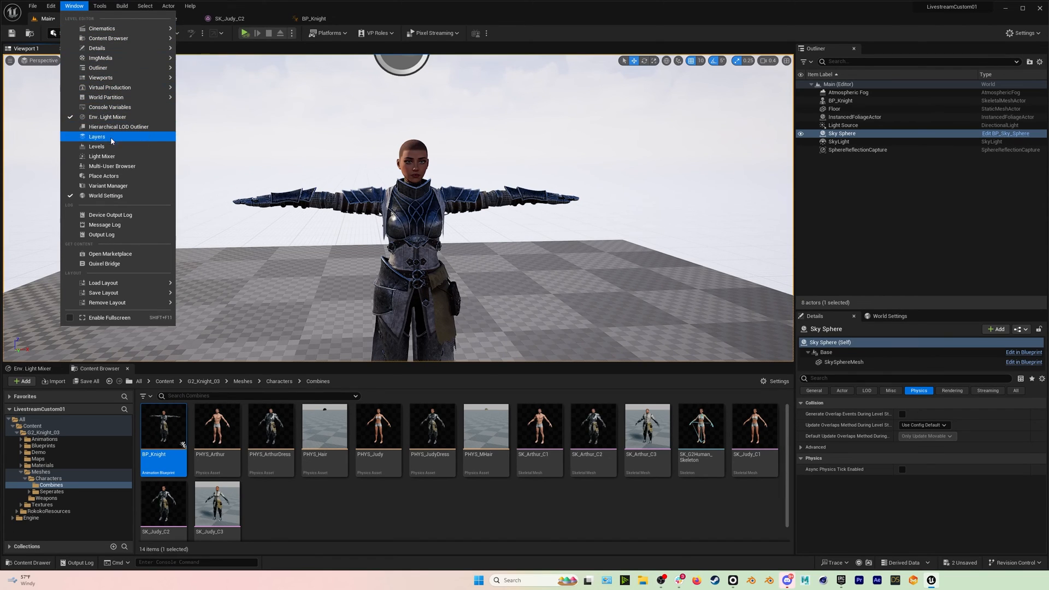
mouse_move(111, 90)
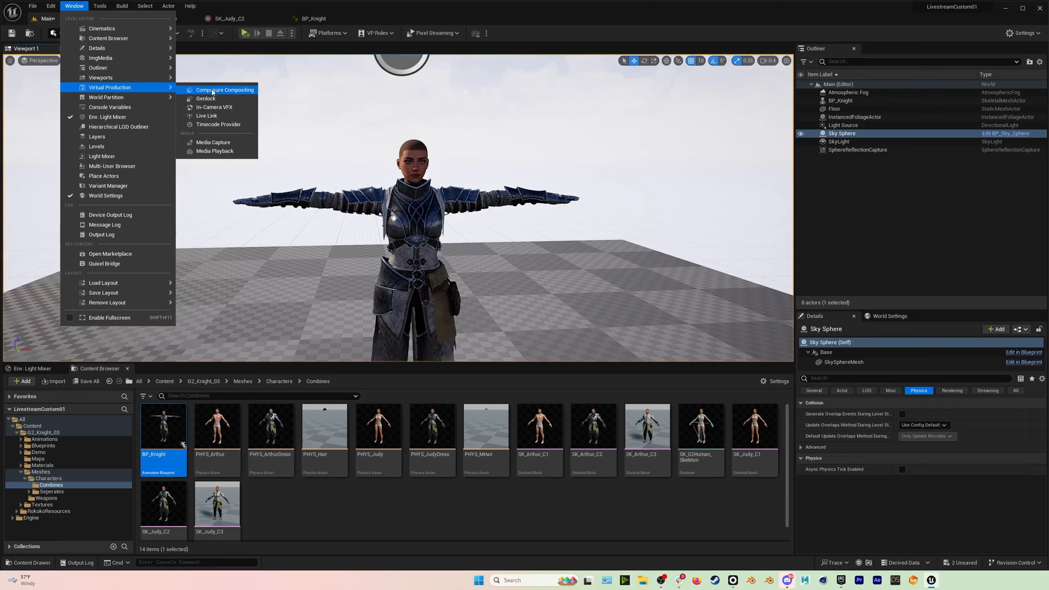
click(212, 116)
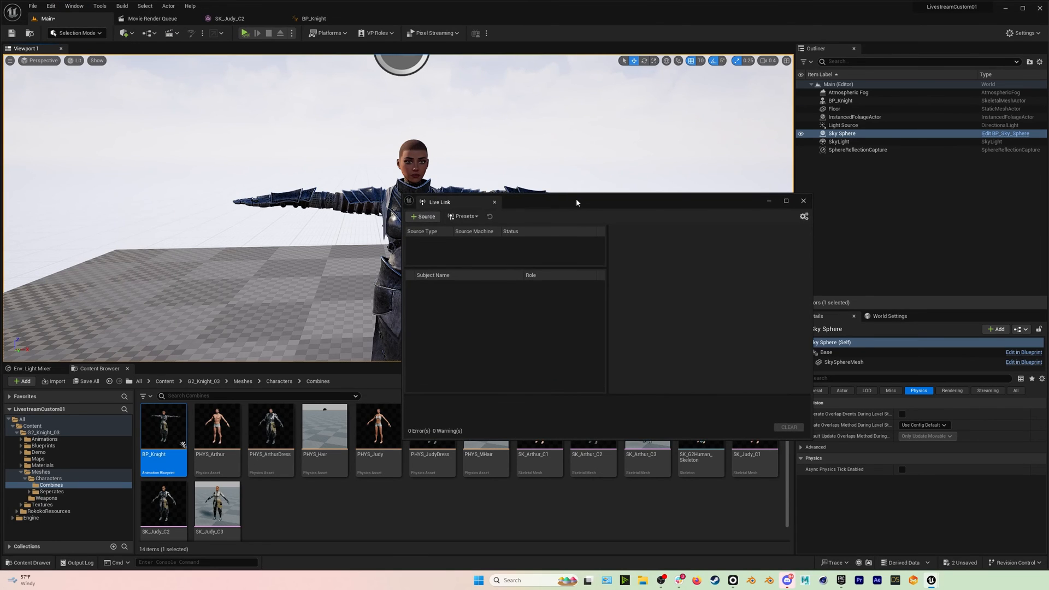
drag(577, 203, 630, 99)
click(479, 114)
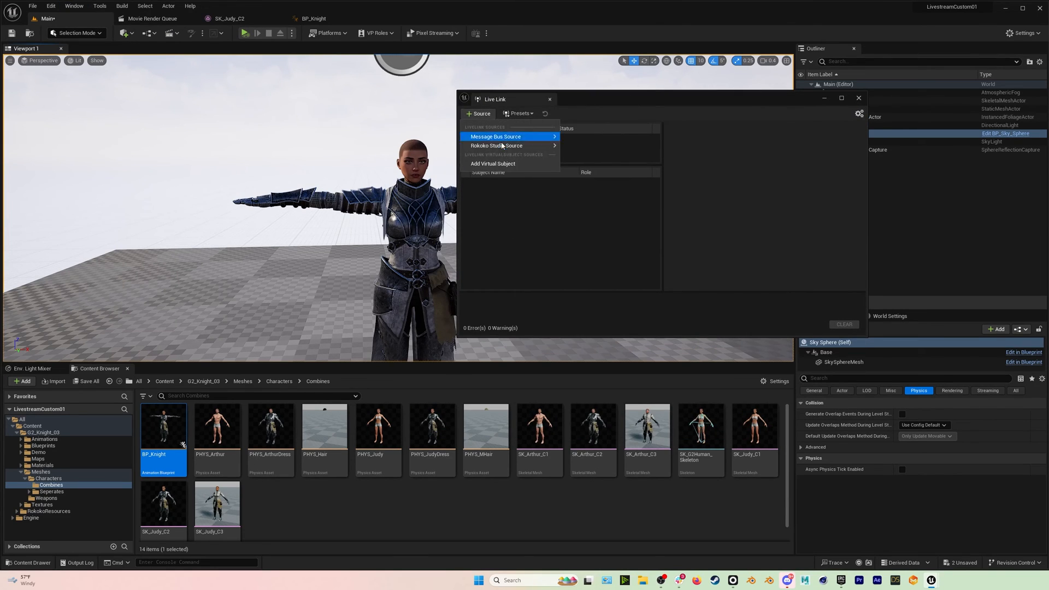
mouse_move(523, 149)
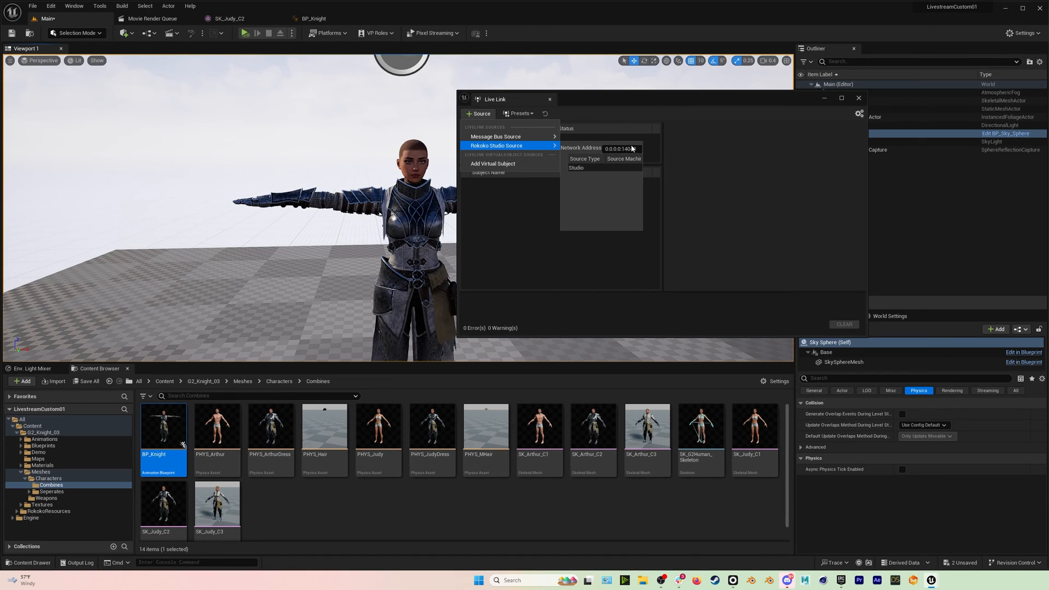
click(584, 167)
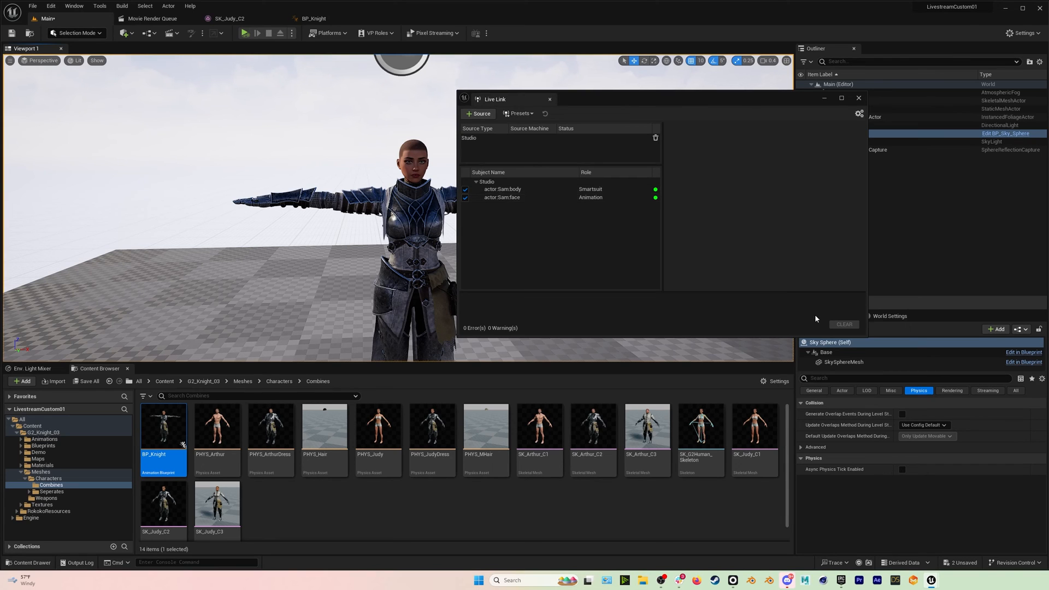
Switch to Rokoko Studio to check the clip's live playback, return to Unreal Editor and close the Live Link window.
click(734, 580)
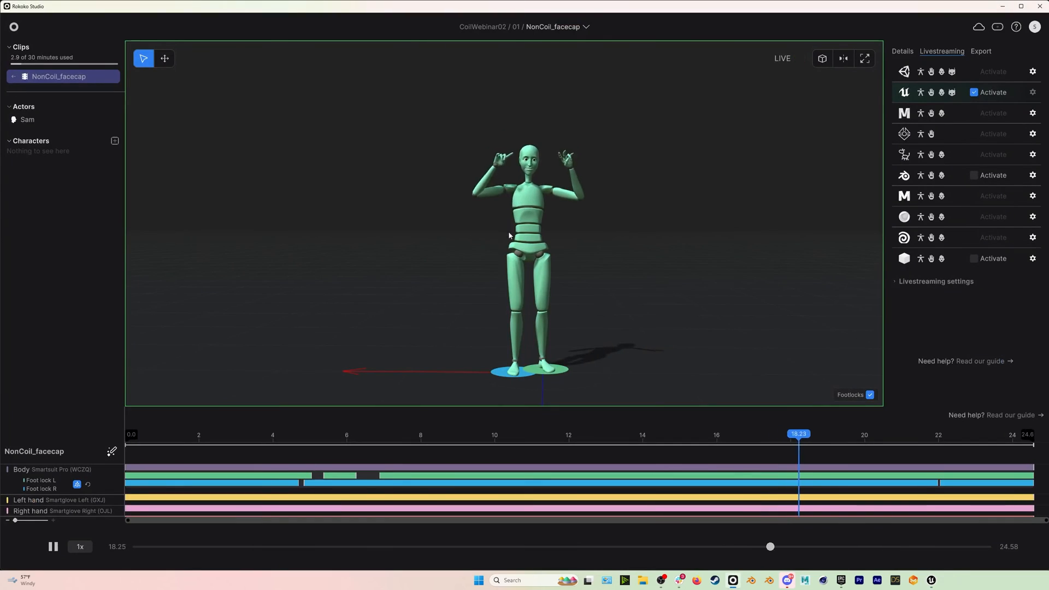
click(1003, 6)
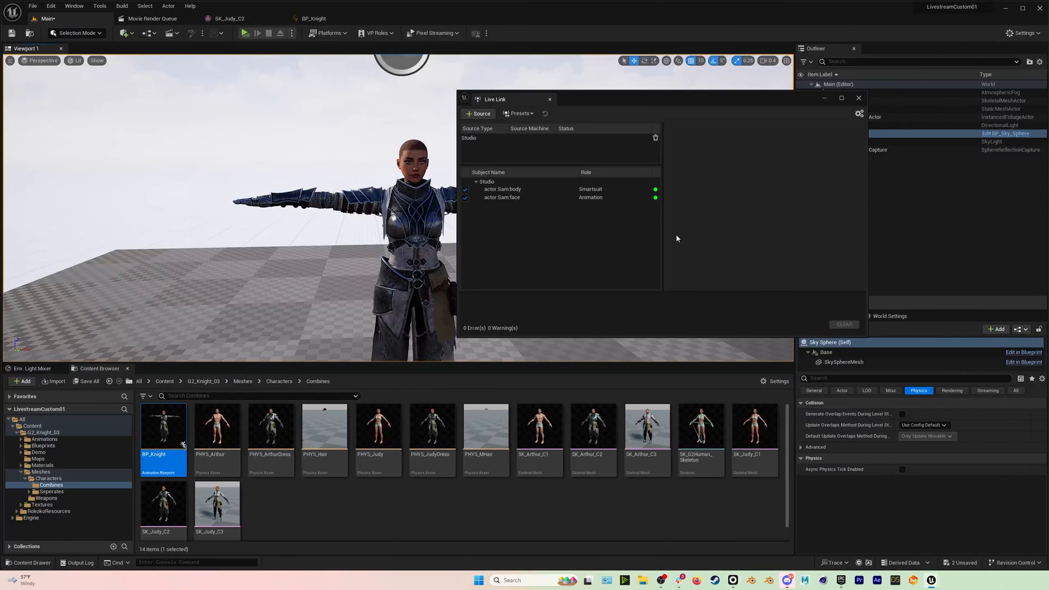
click(858, 98)
Open the BP_Knight animation blueprint from the placed actor's mesh to check its preview, close it and return to the Main level.
click(468, 195)
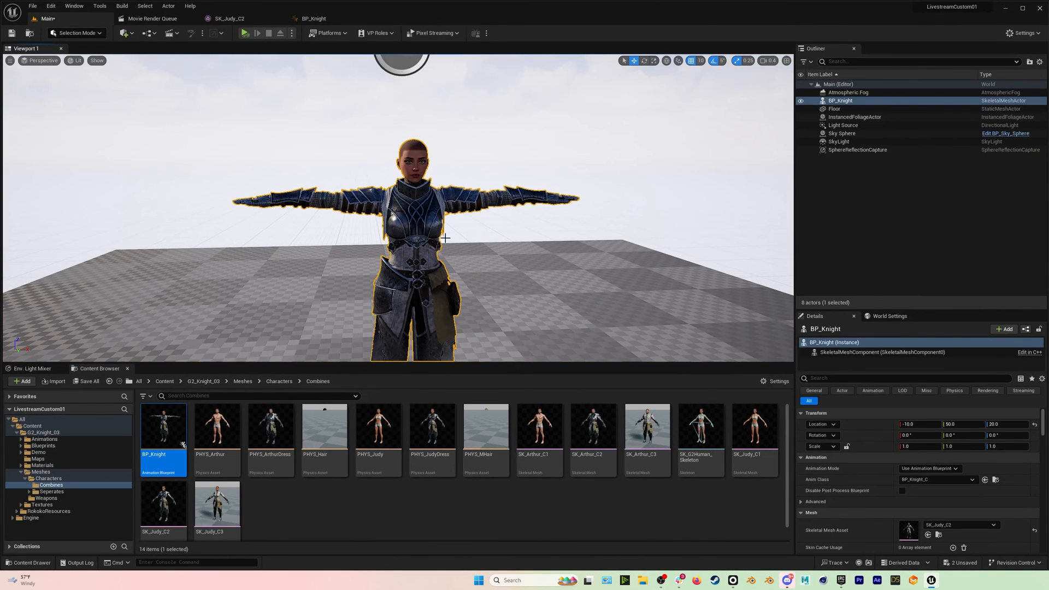
key(ctrl+e)
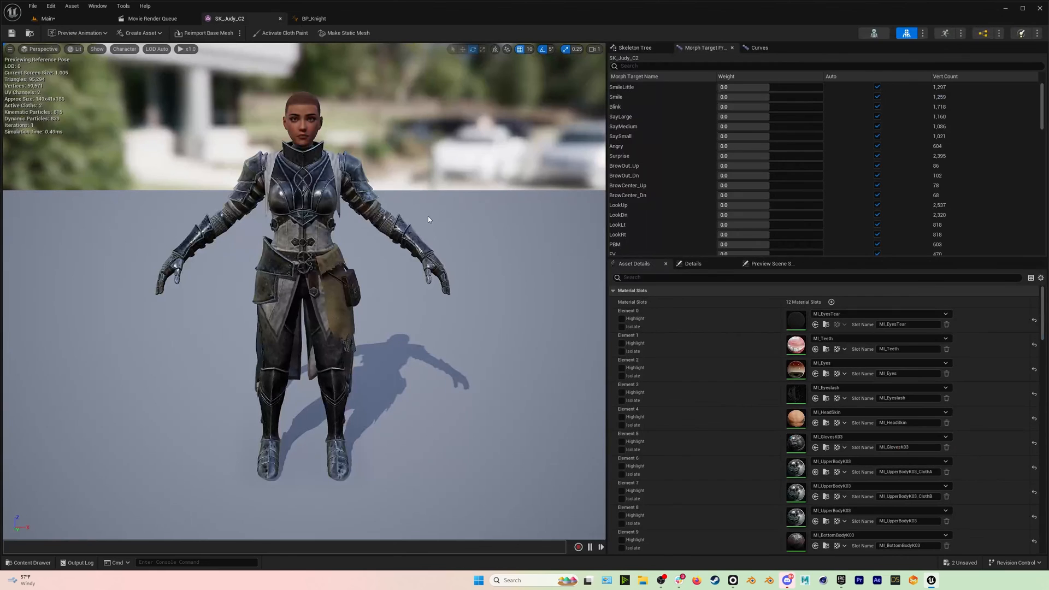
click(990, 34)
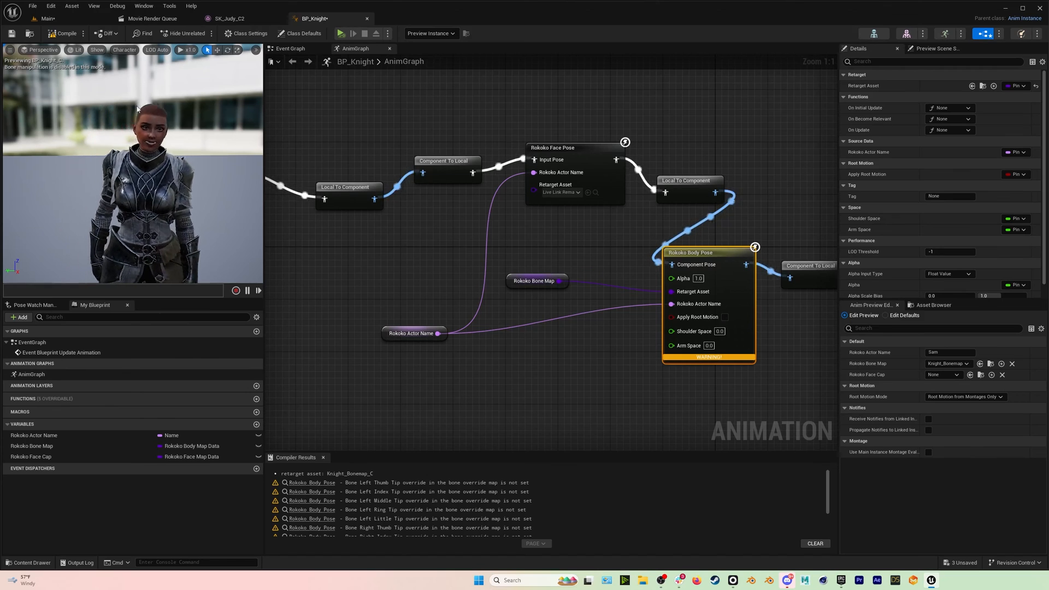
click(366, 18)
click(71, 20)
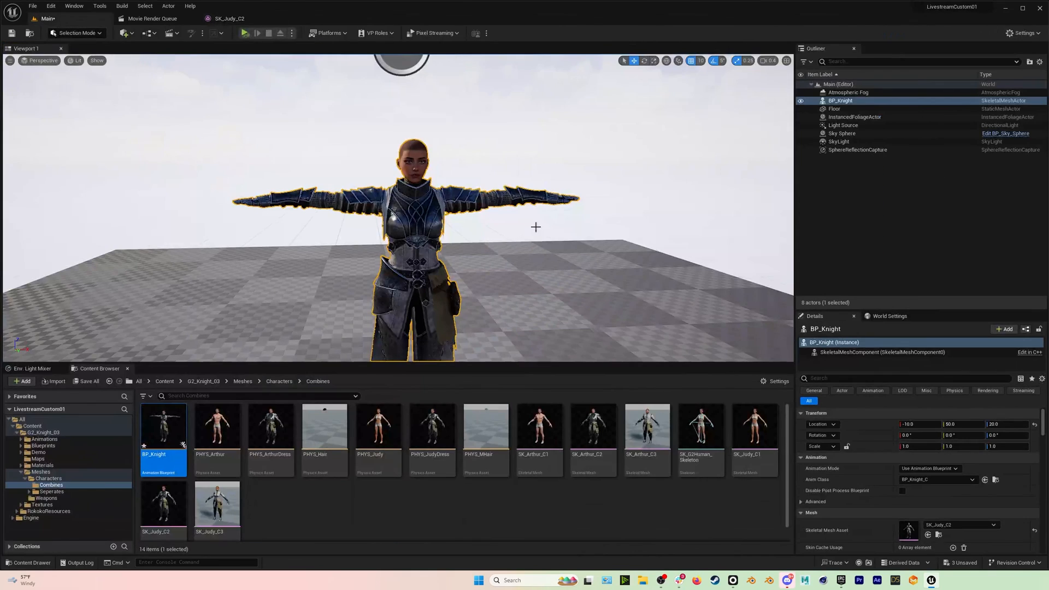
Simulate the Main level briefly to check the livestreamed motion on BP_Knight, and stop the simulation.
key(s)
right_drag(394, 206, 394, 219)
click(245, 33)
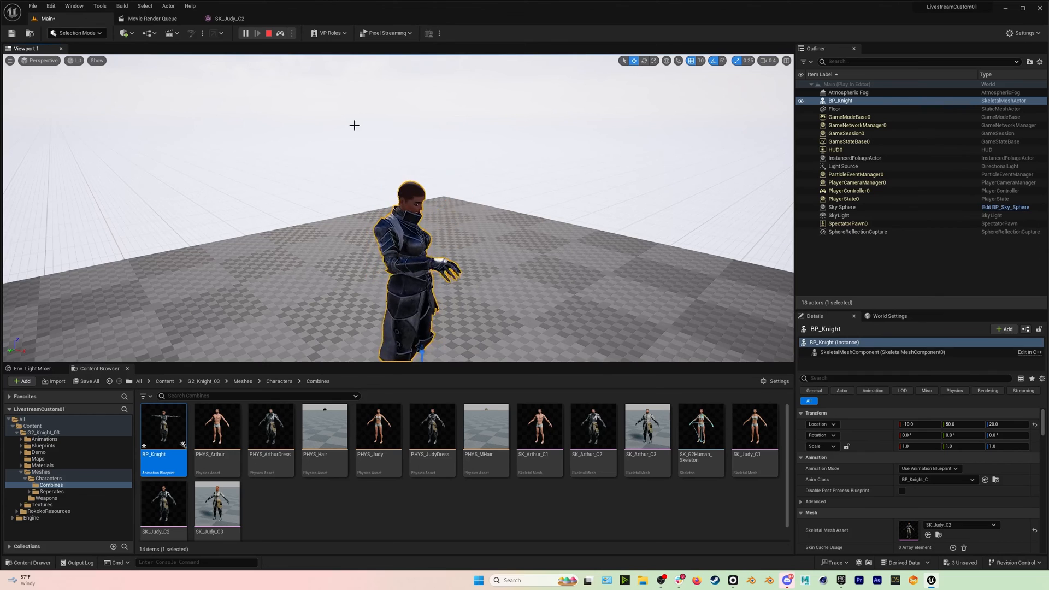
click(269, 34)
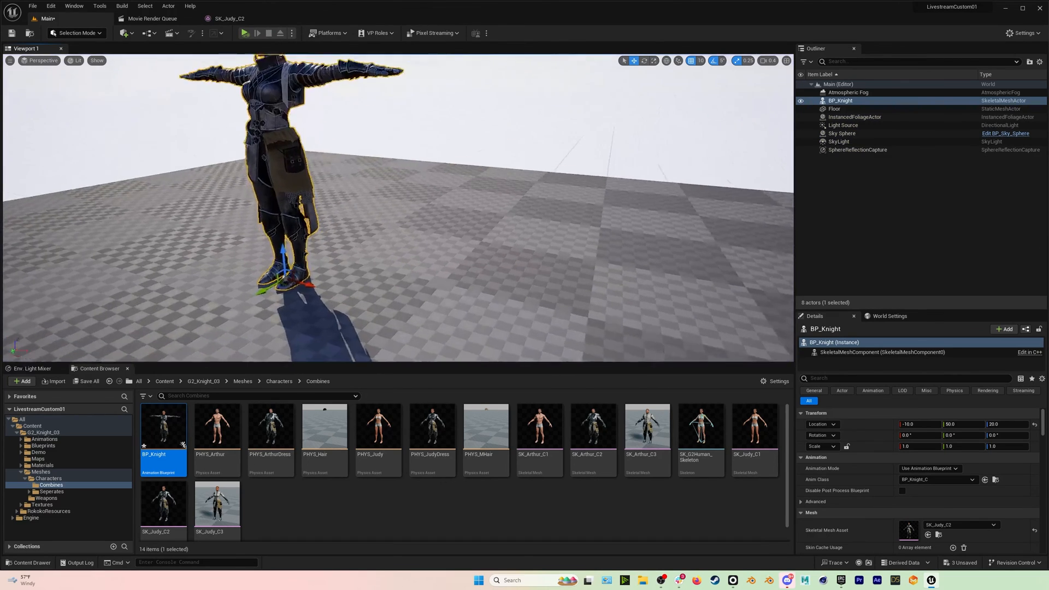
right_drag(508, 217, 533, 216)
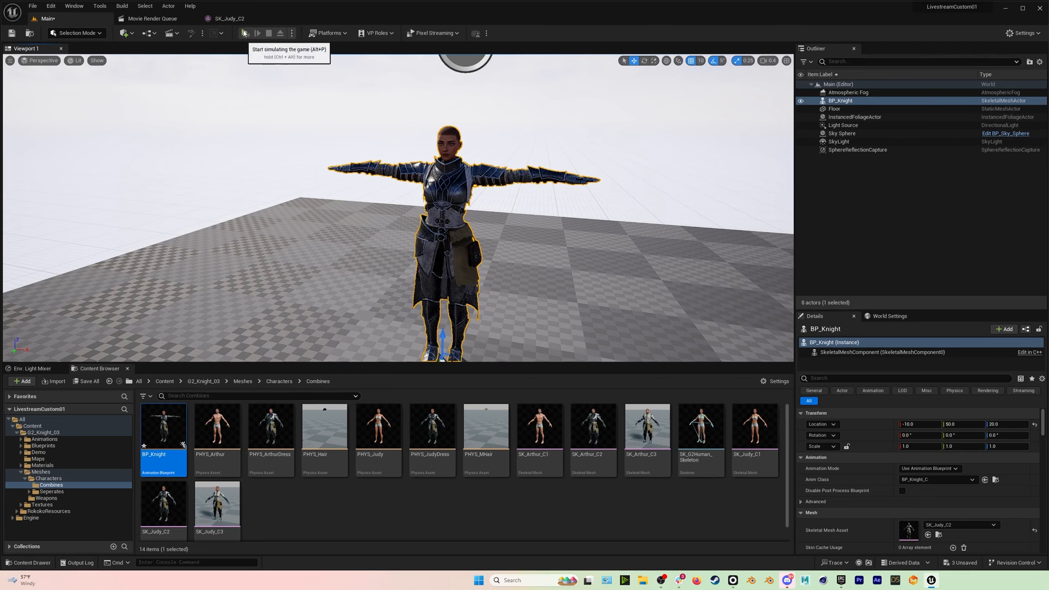
Search the BP_Knight actor's details for "update an", enable Update Animation in Editor and clear the search.
right_drag(457, 294, 470, 279)
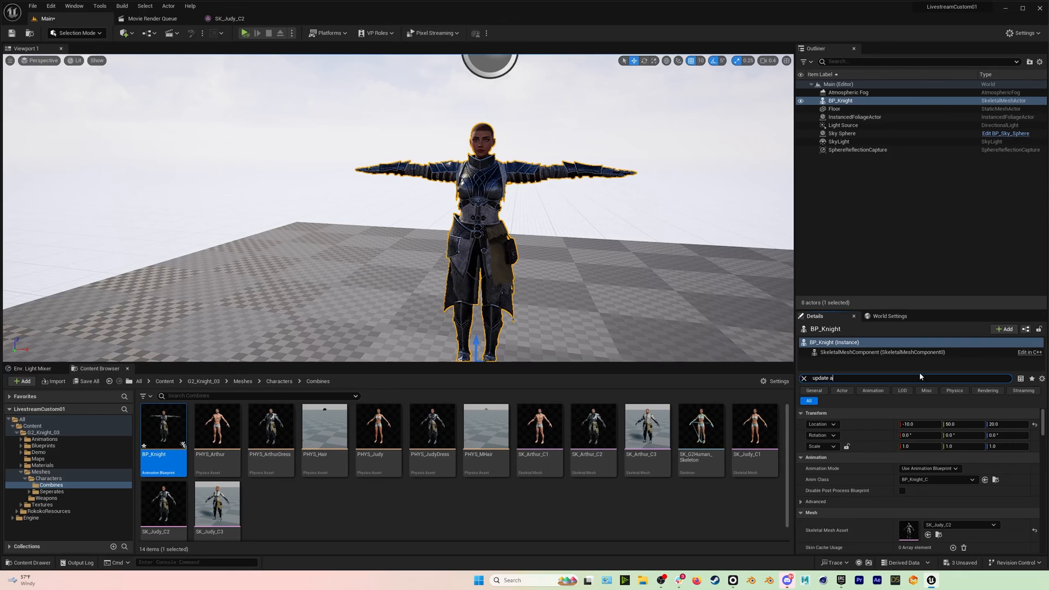
text(n)
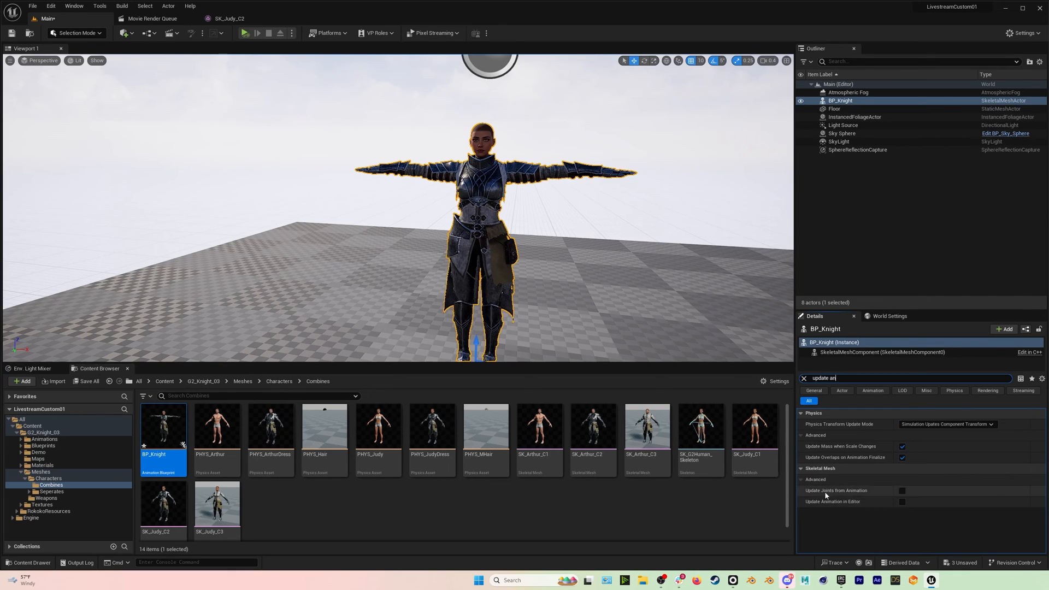
click(903, 502)
click(667, 314)
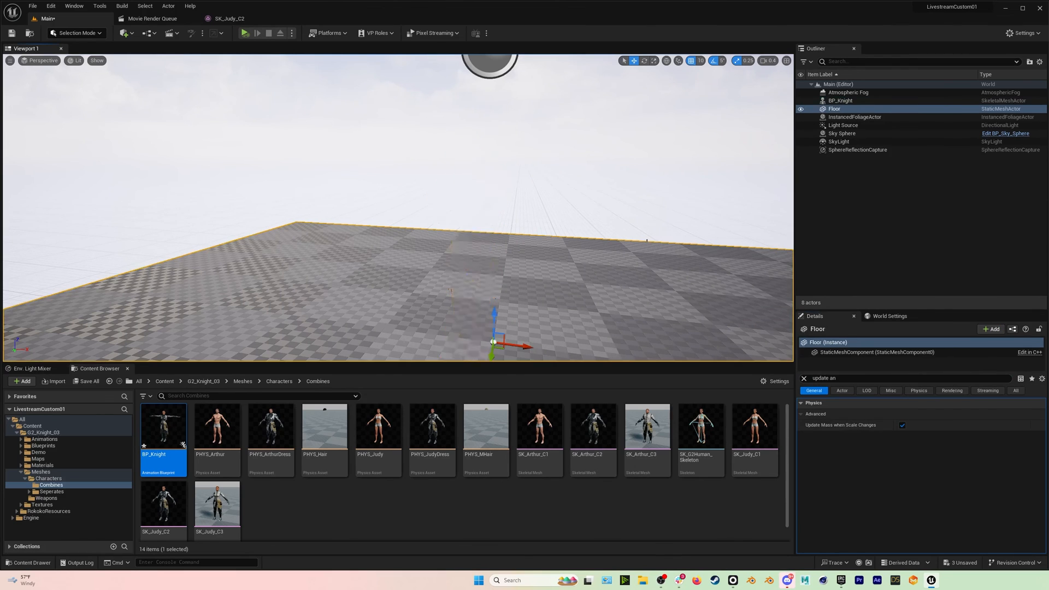
click(804, 378)
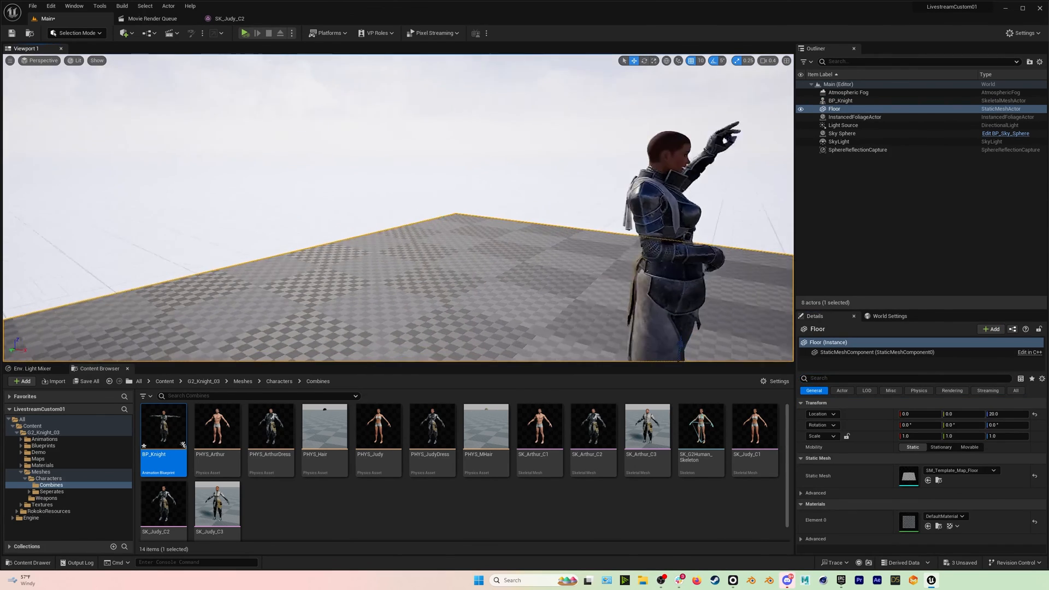
Examine the livestreamed motion on BP_Knight in the editor viewport from several angles and distances.
click(647, 211)
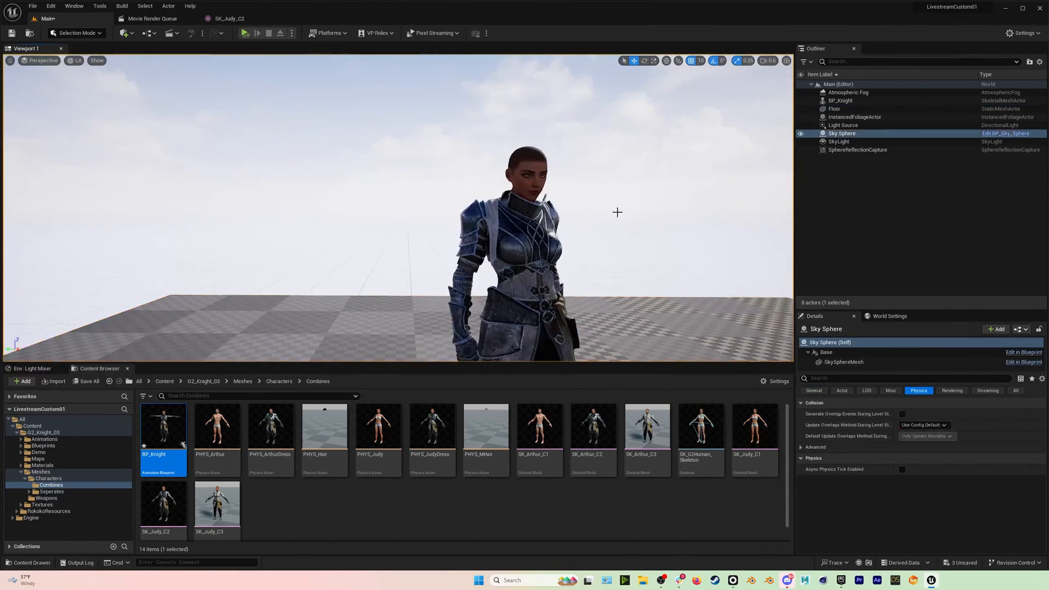
mouse_move(647, 211)
right_down()
mouse_move(639, 189)
mouse_move(639, 207)
mouse_move(650, 201)
right_up()
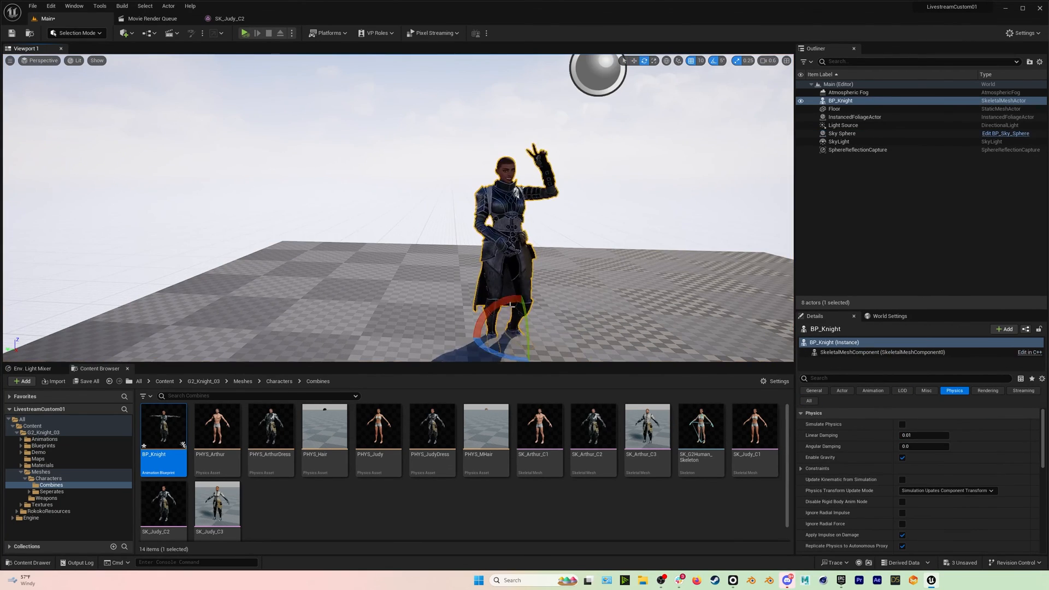
right_drag(521, 303, 549, 303)
scroll(498, 334, up, 6)
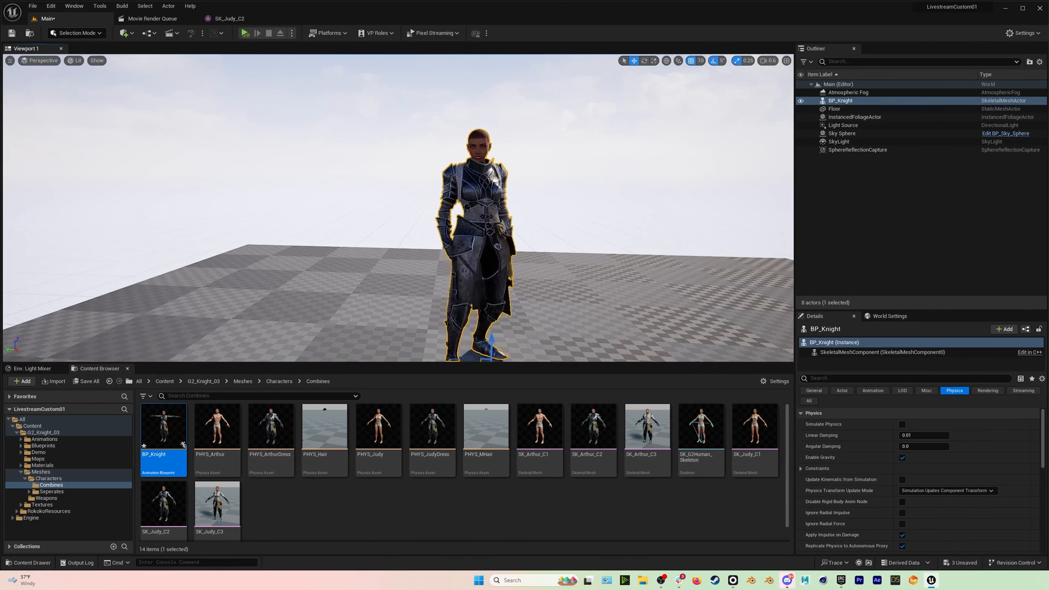
scroll(434, 248, down, 5)
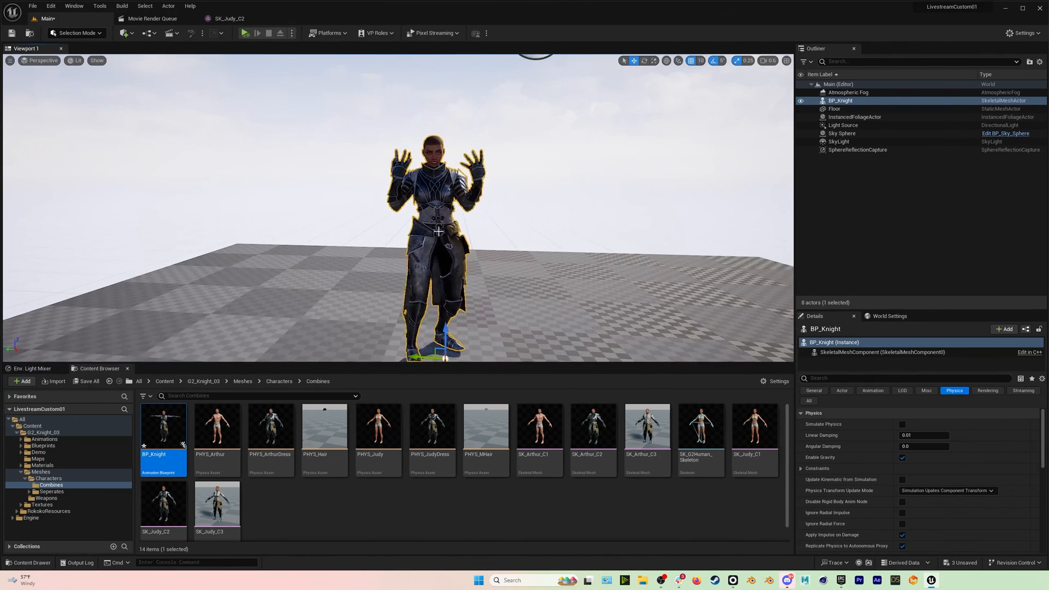
scroll(425, 207, up, 4)
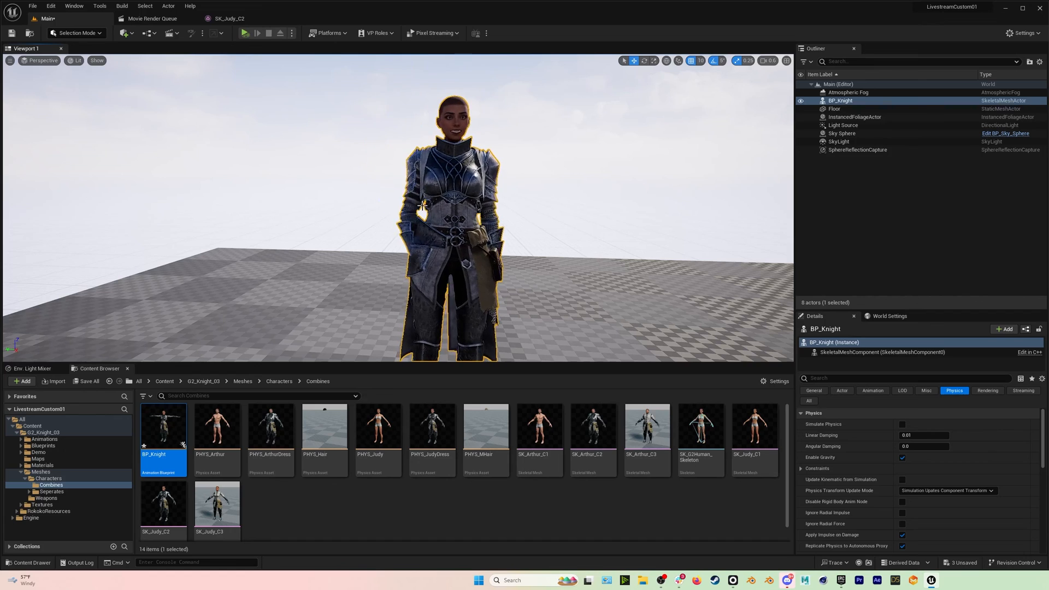
Check the available play modes, simulate the level to examine BP_Knight's livestreamed motion up close and full-length, and stop the simulation.
click(292, 33)
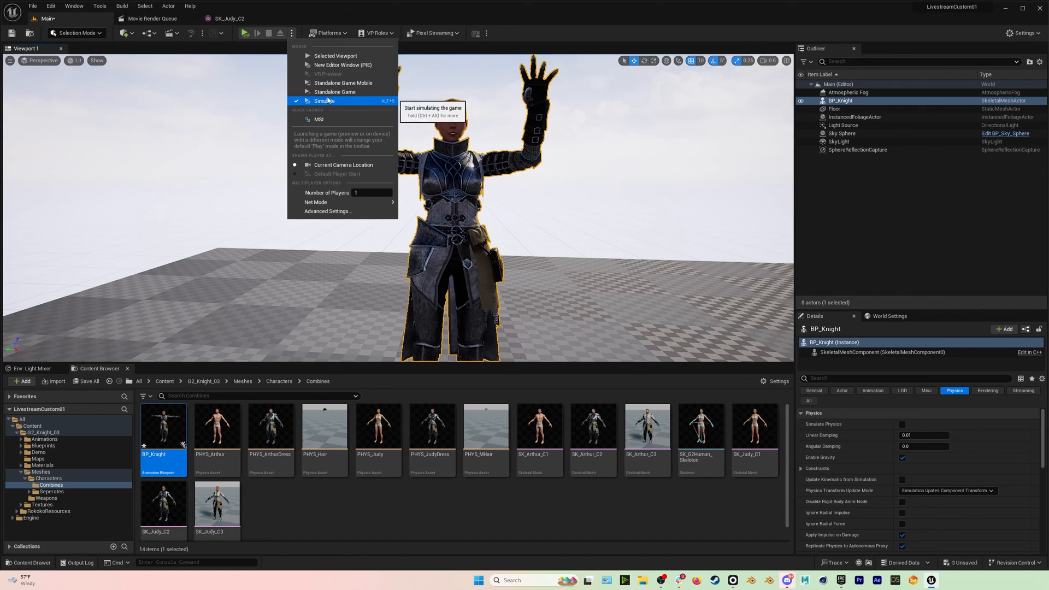
click(718, 143)
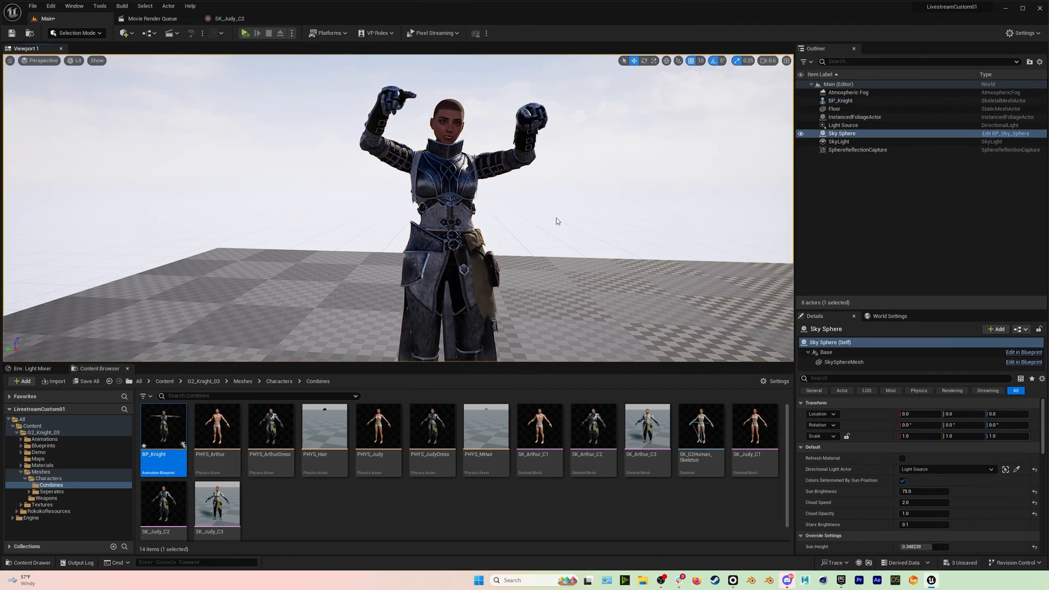
key(alt+s)
right_drag(489, 229, 515, 210)
key(s)
key(w)
right_drag(391, 285, 392, 305)
key(s)
key(w)
key(s)
right_drag(464, 273, 464, 260)
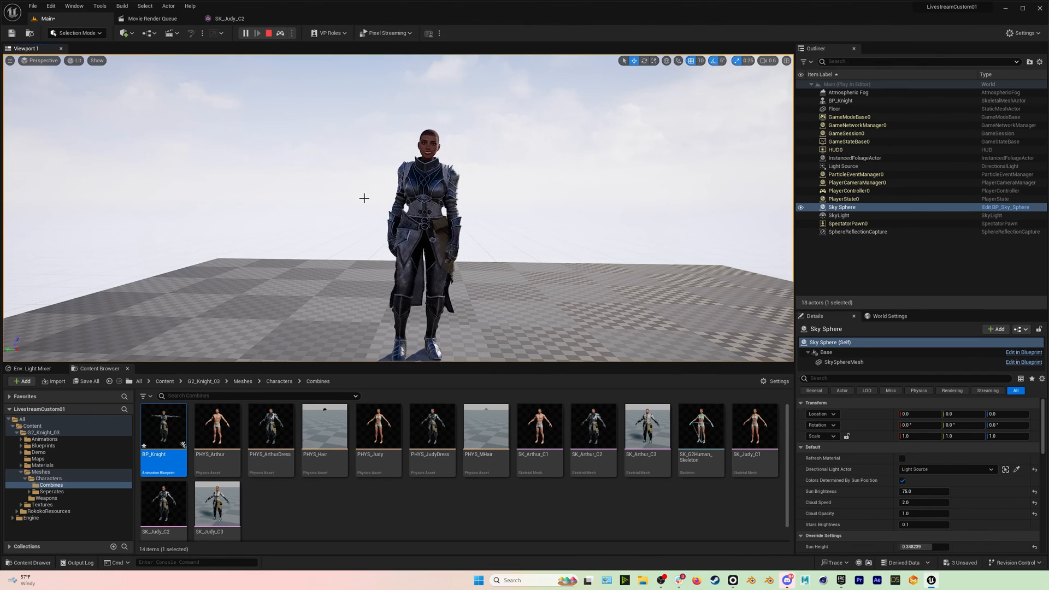
click(273, 33)
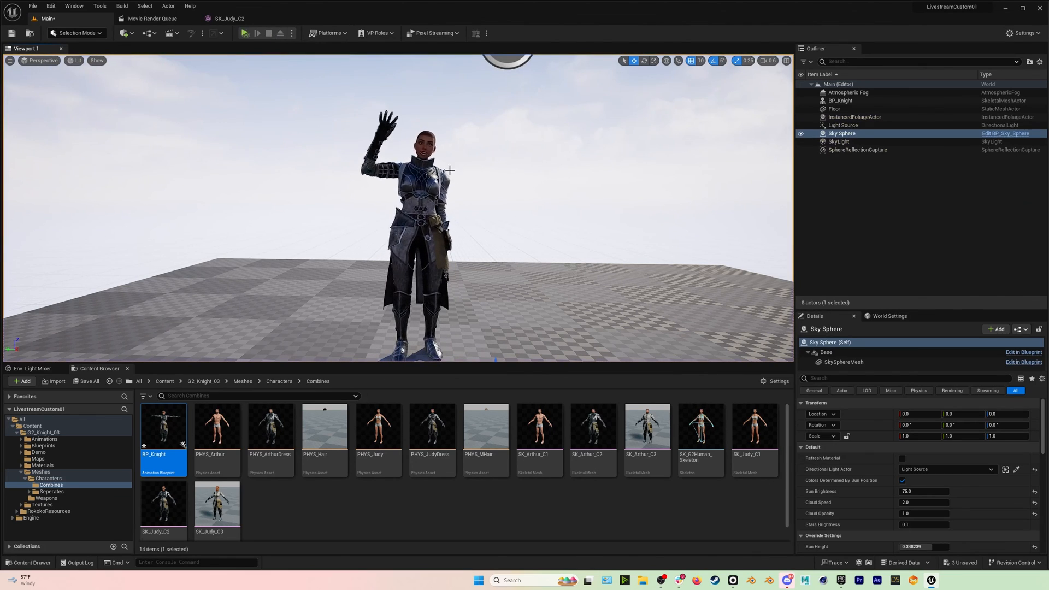
Frame BP_Knight full-length in the viewport and shrink the Rokoko Studio window so it sits beside the character.
key(s)
right_drag(387, 209, 388, 217)
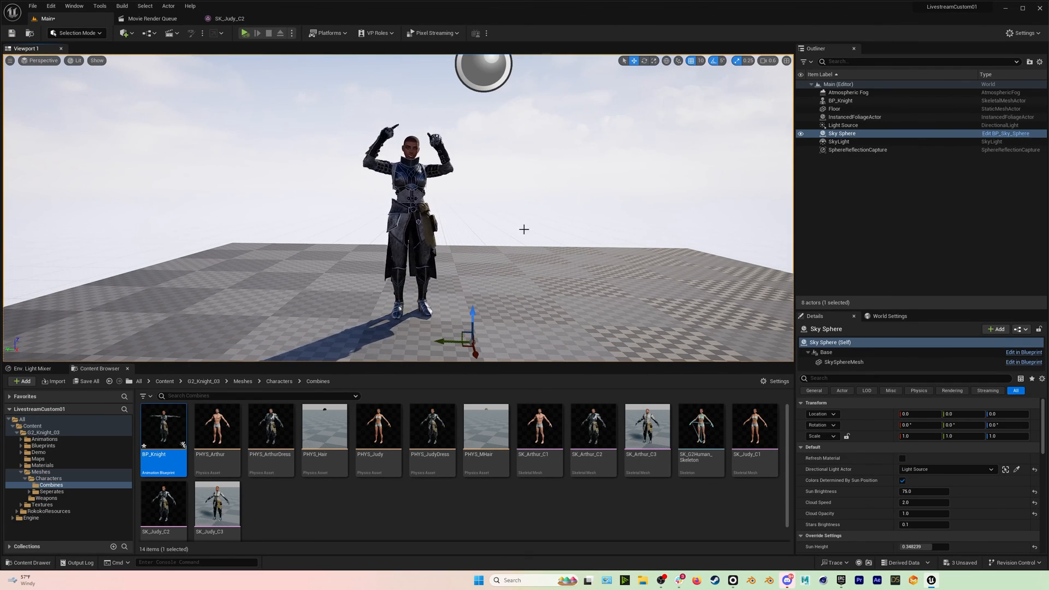
scroll(410, 174, up, 5)
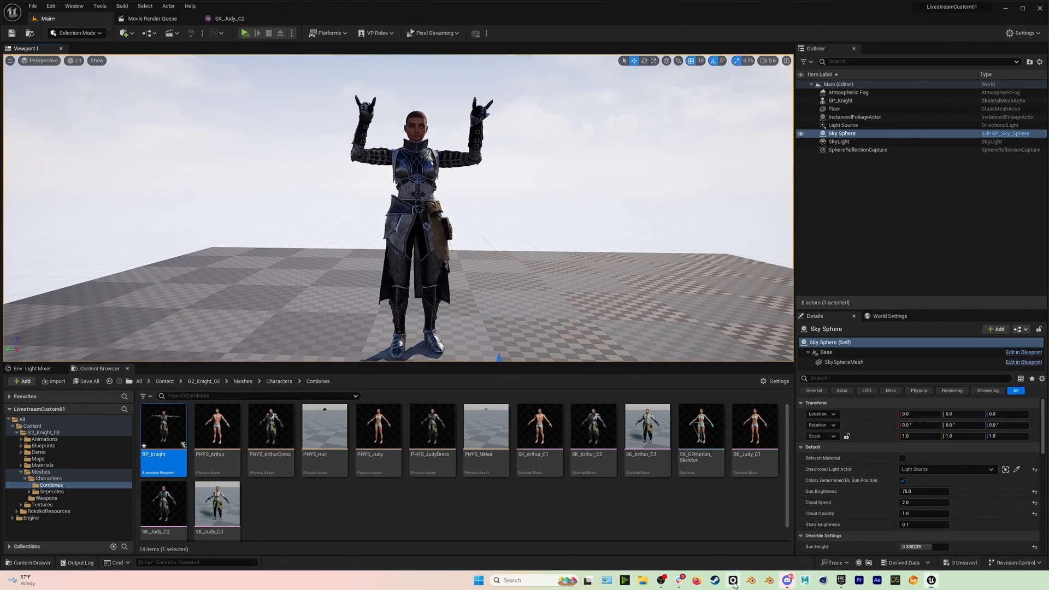
click(787, 580)
drag(227, 14, 584, 83)
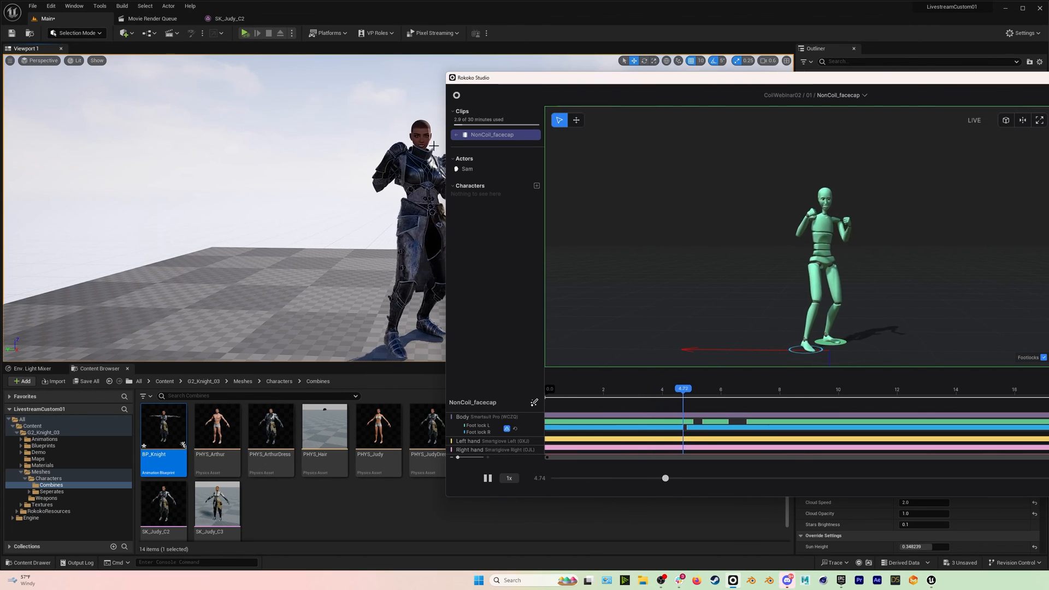
drag(454, 84, 521, 92)
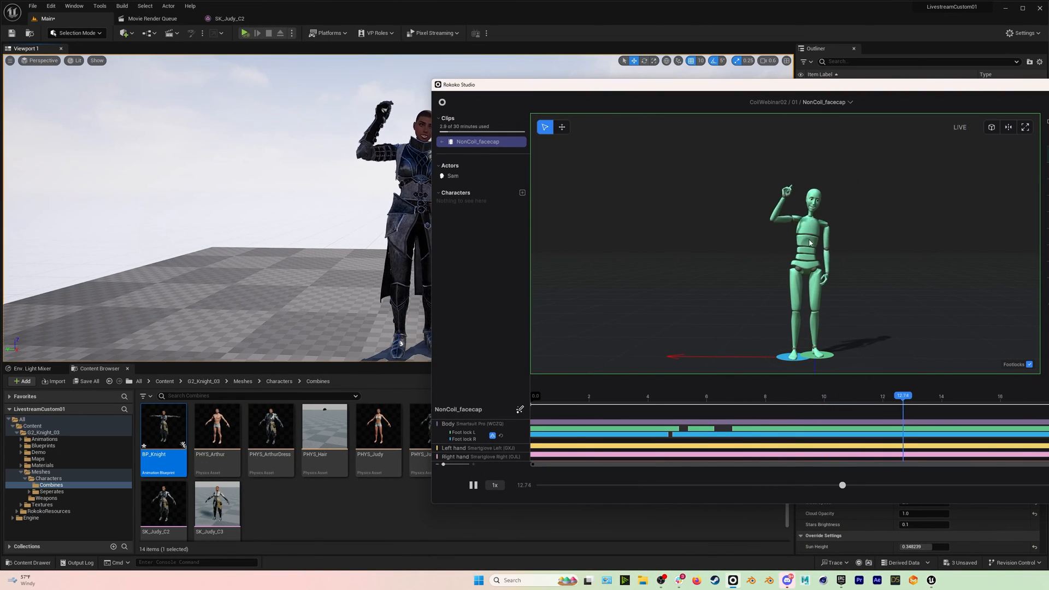
drag(518, 93, 282, 70)
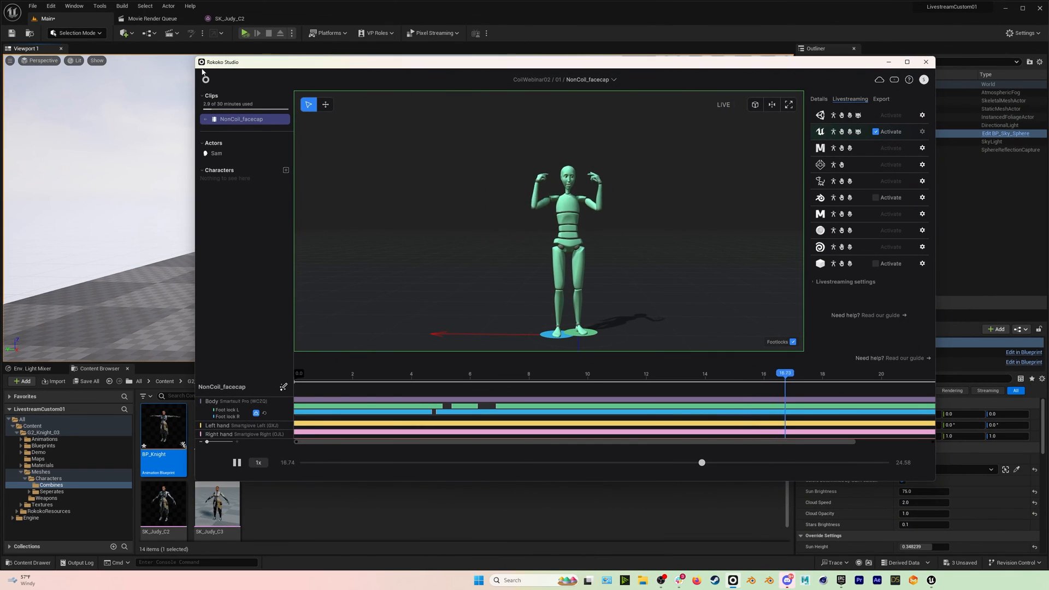
drag(196, 57, 589, 223)
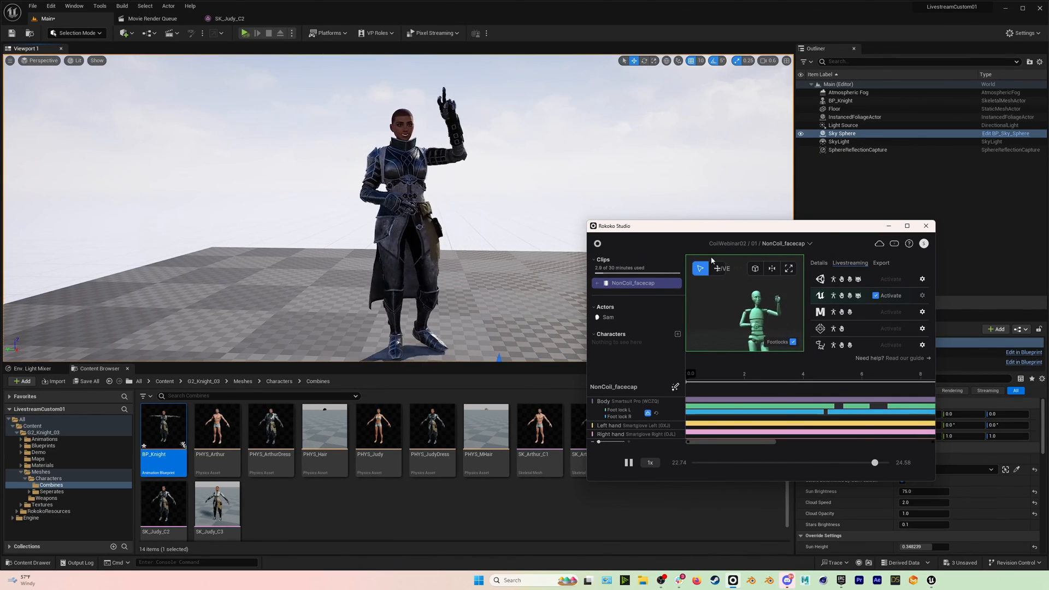
drag(655, 234, 699, 215)
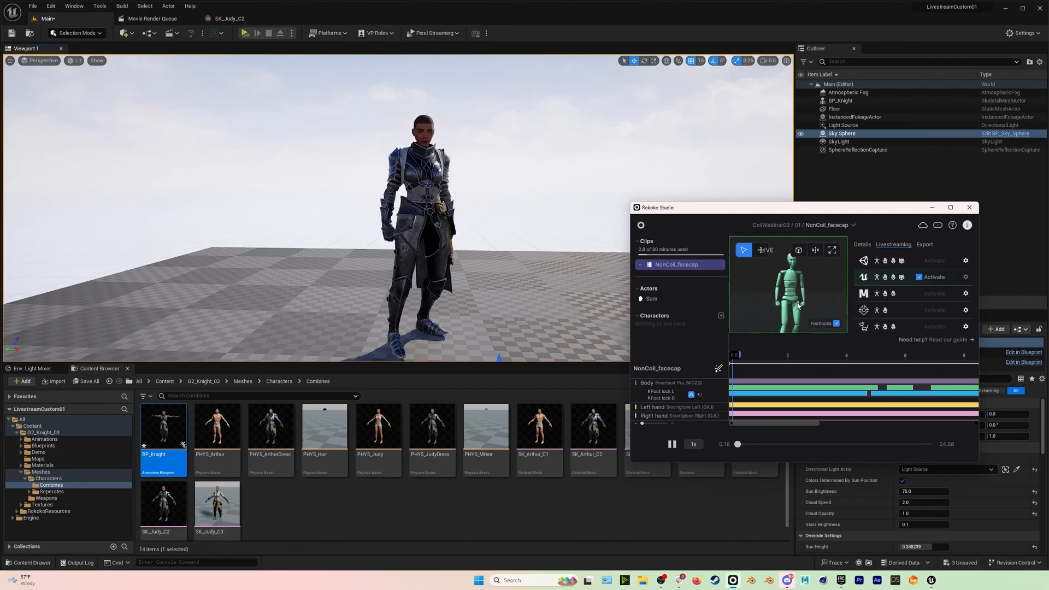
drag(632, 204, 730, 261)
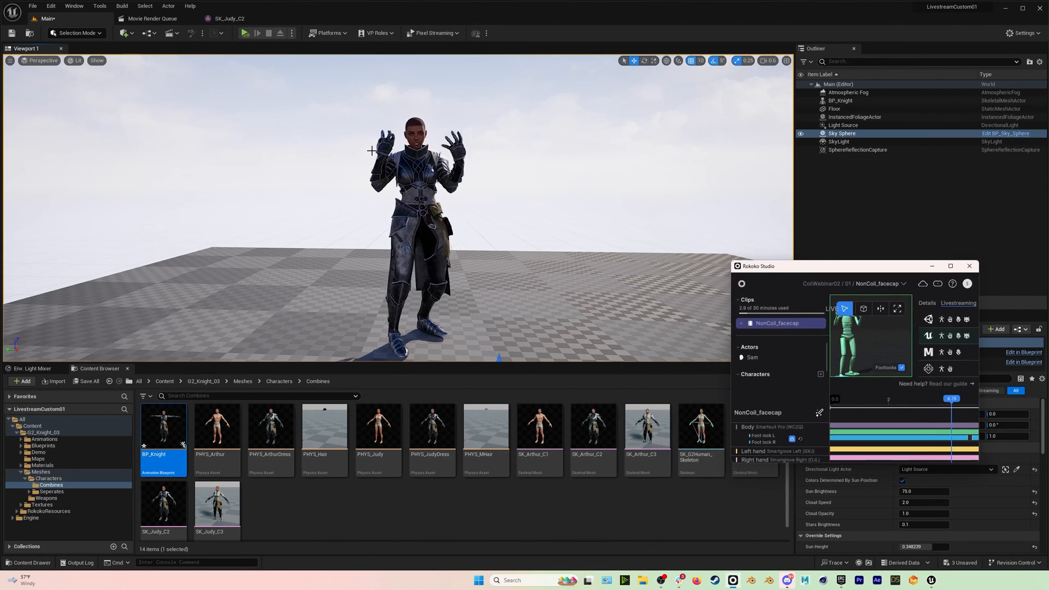
Examine BP_Knight's face and body motion up close and compare it with the clip playing in Rokoko Studio.
right_drag(530, 168, 505, 157)
right_drag(516, 196, 541, 196)
key(w)
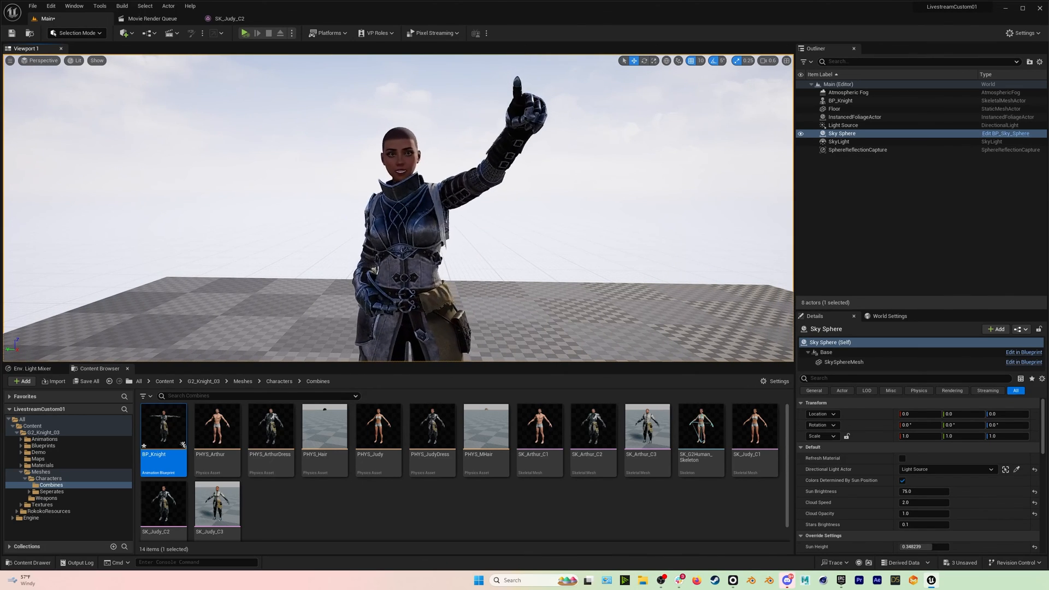
click(734, 580)
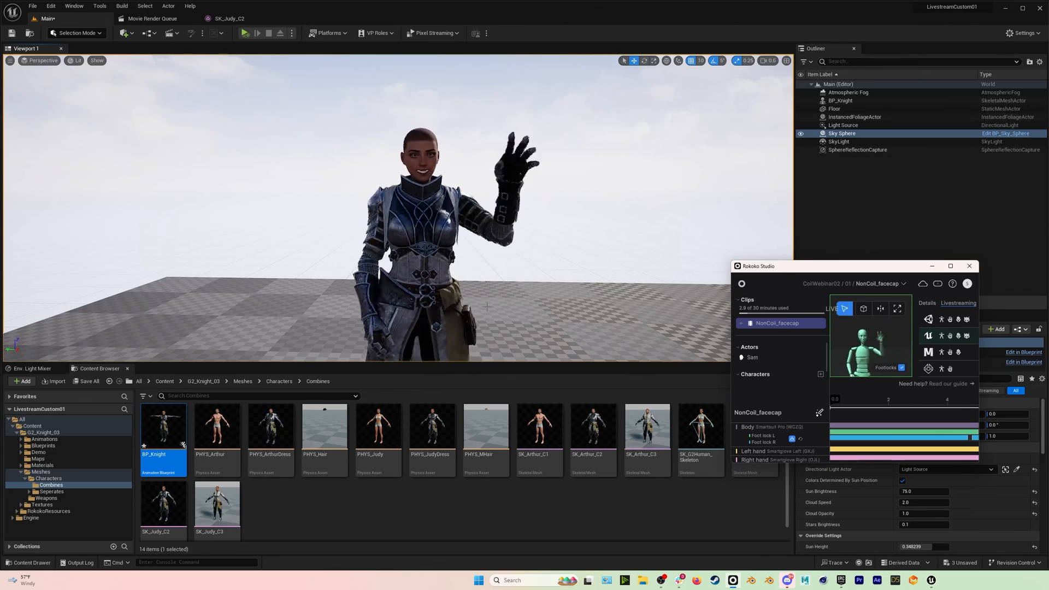
click(489, 253)
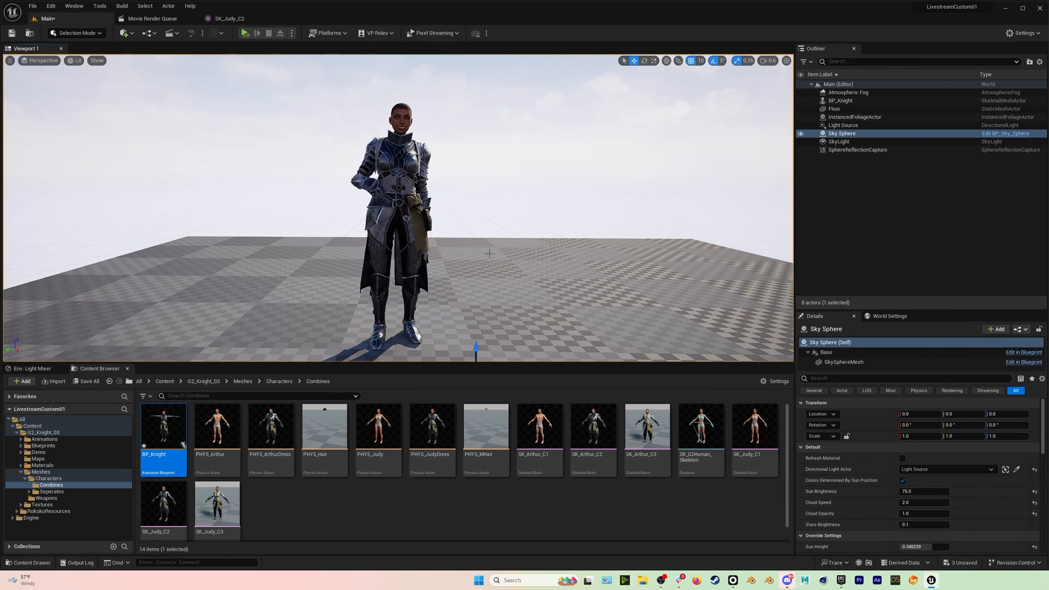